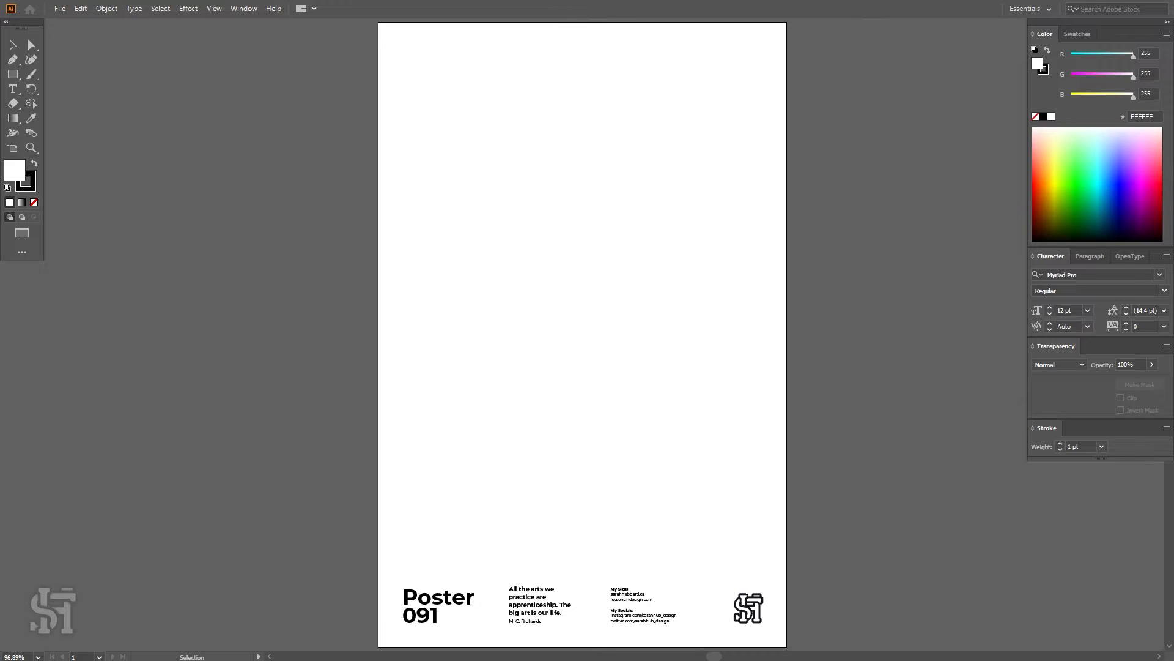
{"action": "left_click", "coordinate": [96, 8]}
{"action": "mouse_move", "coordinate": [199, 351]}
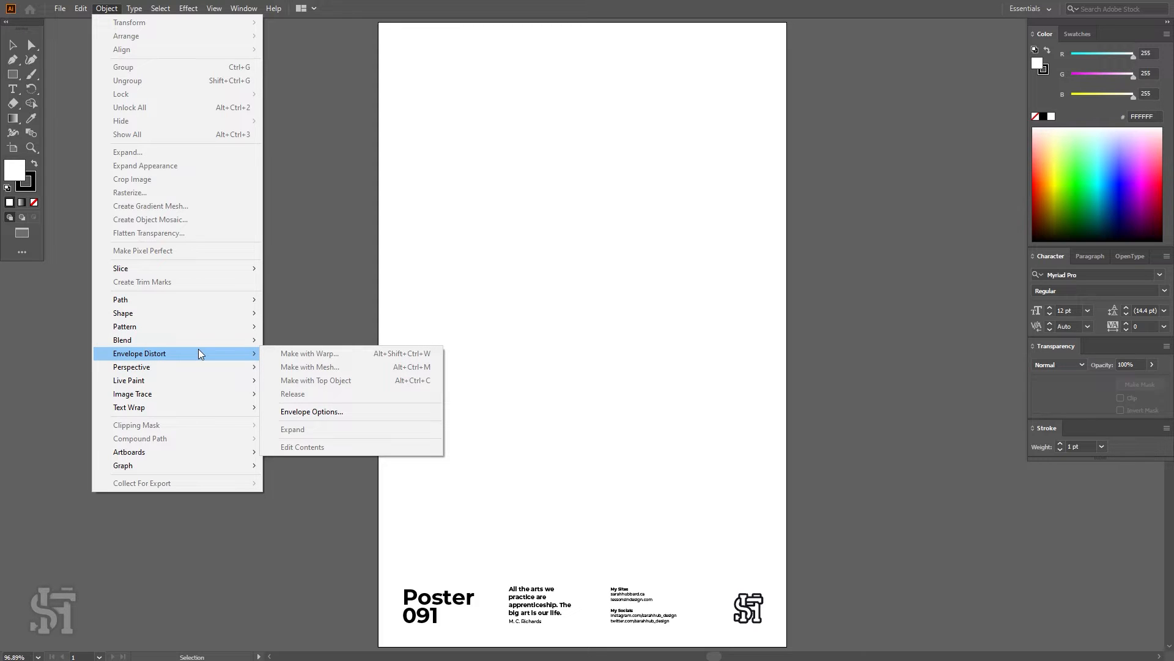
{"action": "left_click", "coordinate": [497, 339]}
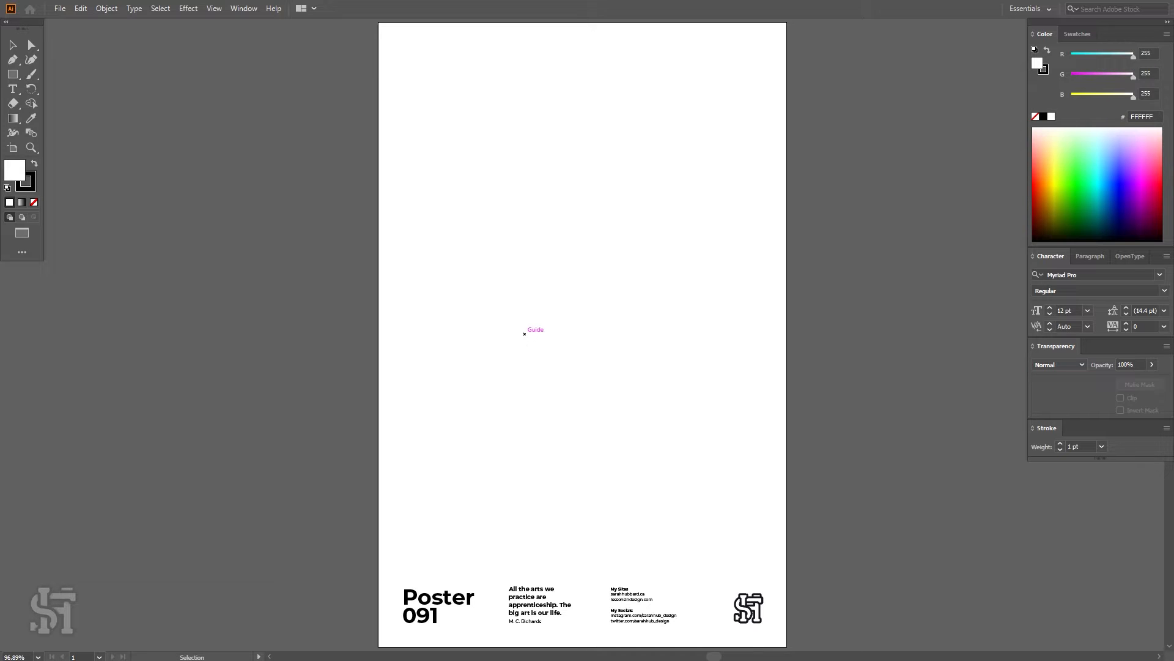
- Draw an area text frame with placeholder text in the middle of the poster
{"action": "left_click", "coordinate": [13, 90]}
{"action": "left_click_drag", "start_coordinate": [446, 192], "coordinate": [670, 453]}
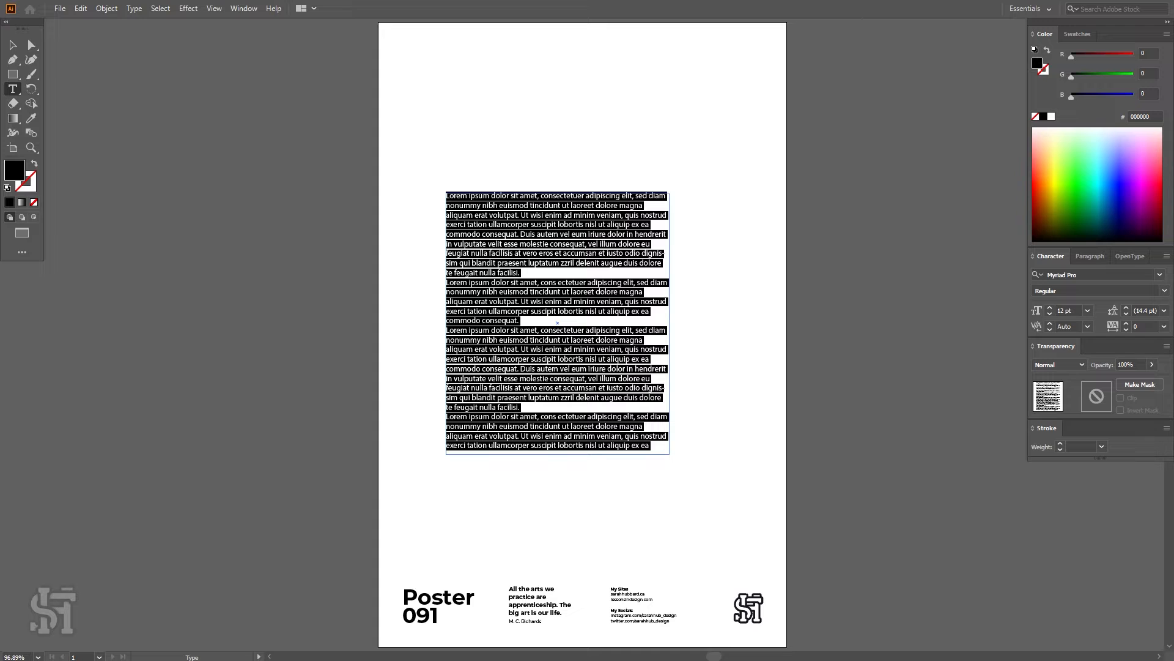
- Replace the frame's placeholder text with "The big art is our life." copied from the quote in the poster's footer
{"action": "left_click", "coordinate": [563, 606]}
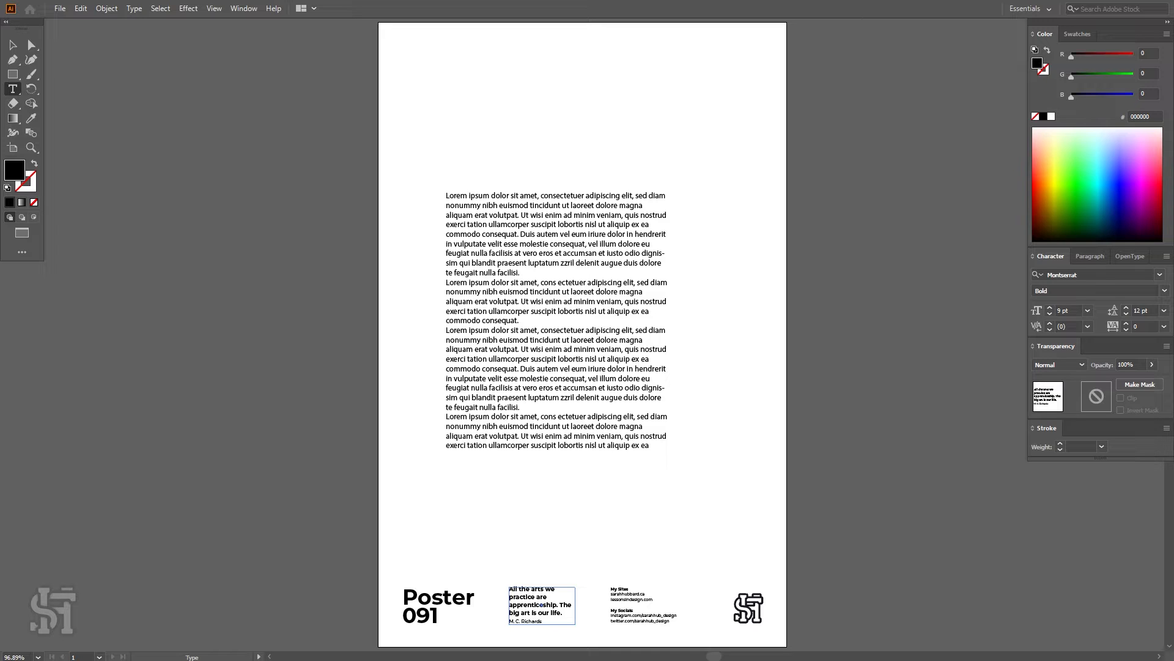
{"action": "left_click_drag", "start_coordinate": [563, 612], "coordinate": [509, 588]}
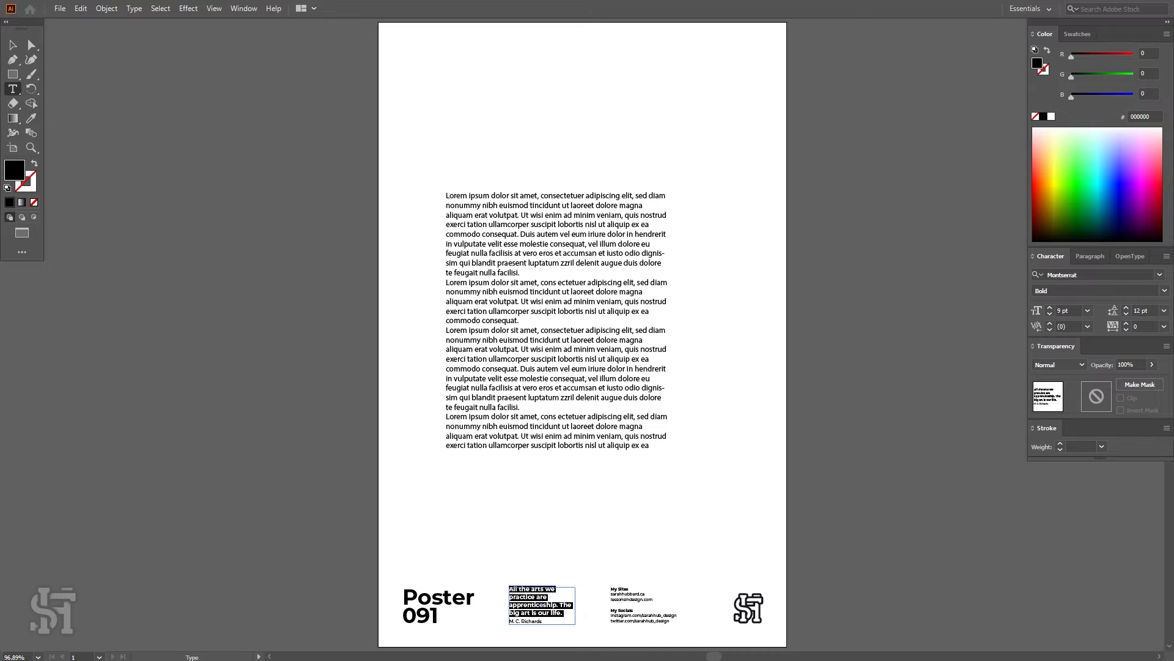
{"action": "scroll", "coordinate": [508, 588], "scroll_direction": "down", "scroll_amount": 3}
{"action": "left_click", "coordinate": [542, 560]}
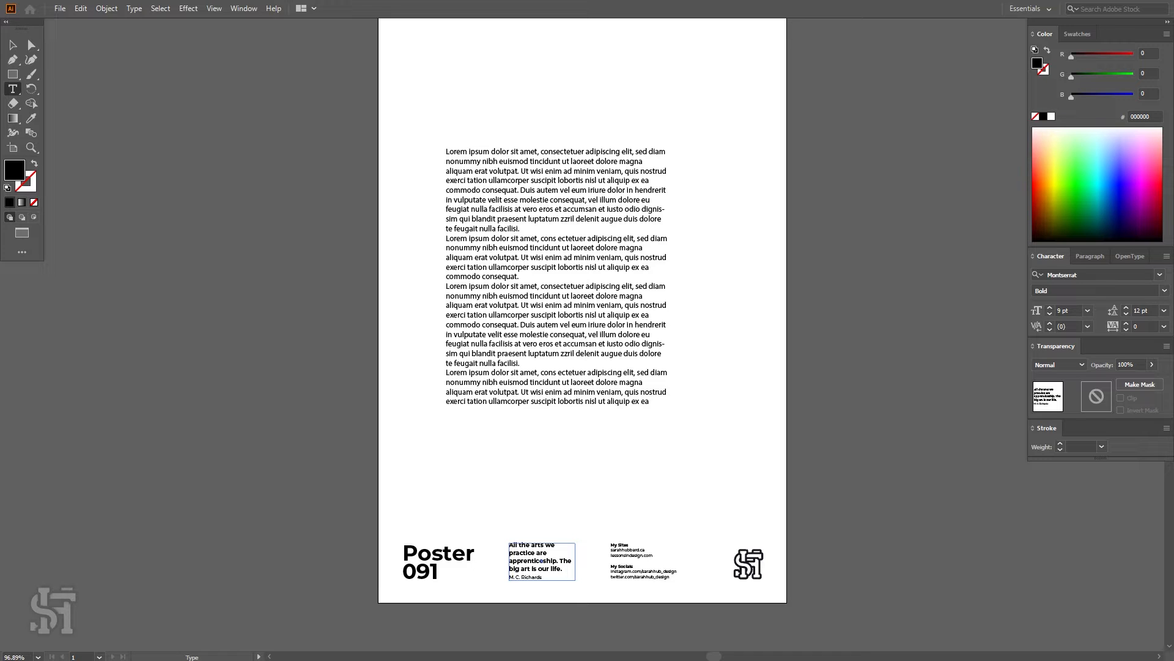
{"action": "left_click_drag", "start_coordinate": [561, 569], "coordinate": [559, 561]}
{"action": "key", "text": "ctrl+c"}
{"action": "scroll", "coordinate": [542, 575], "scroll_direction": "up", "scroll_amount": 1}
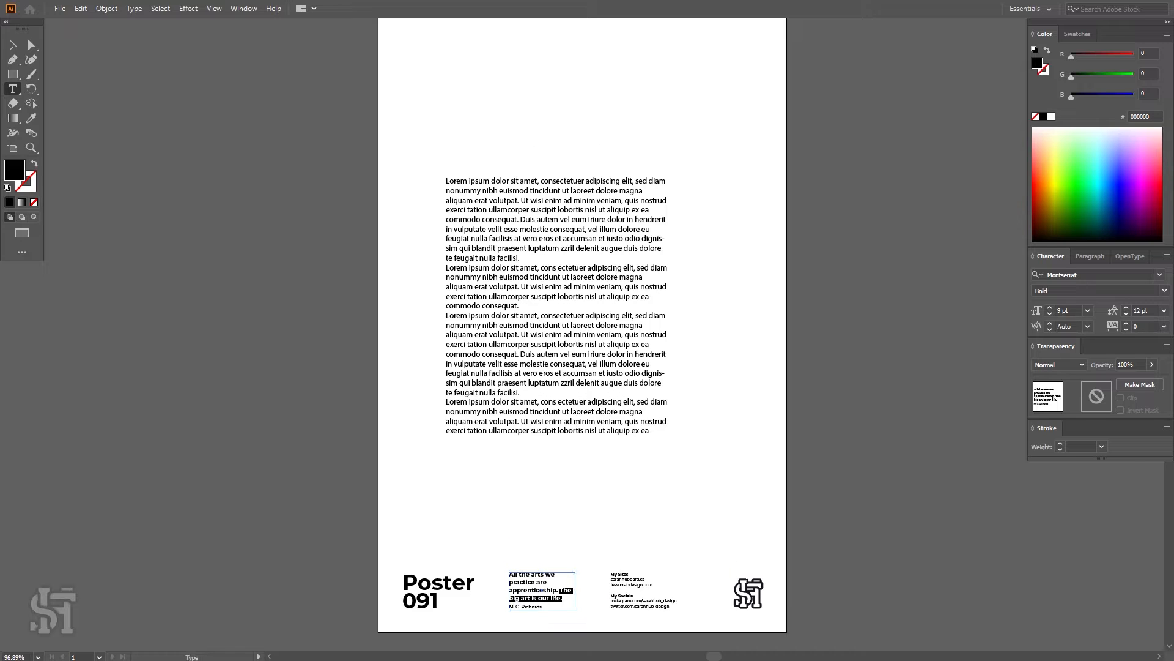
{"action": "scroll", "coordinate": [582, 343], "scroll_direction": "up", "scroll_amount": 1}
{"action": "left_click", "coordinate": [557, 323]}
{"action": "key", "text": "ctrl+a"}
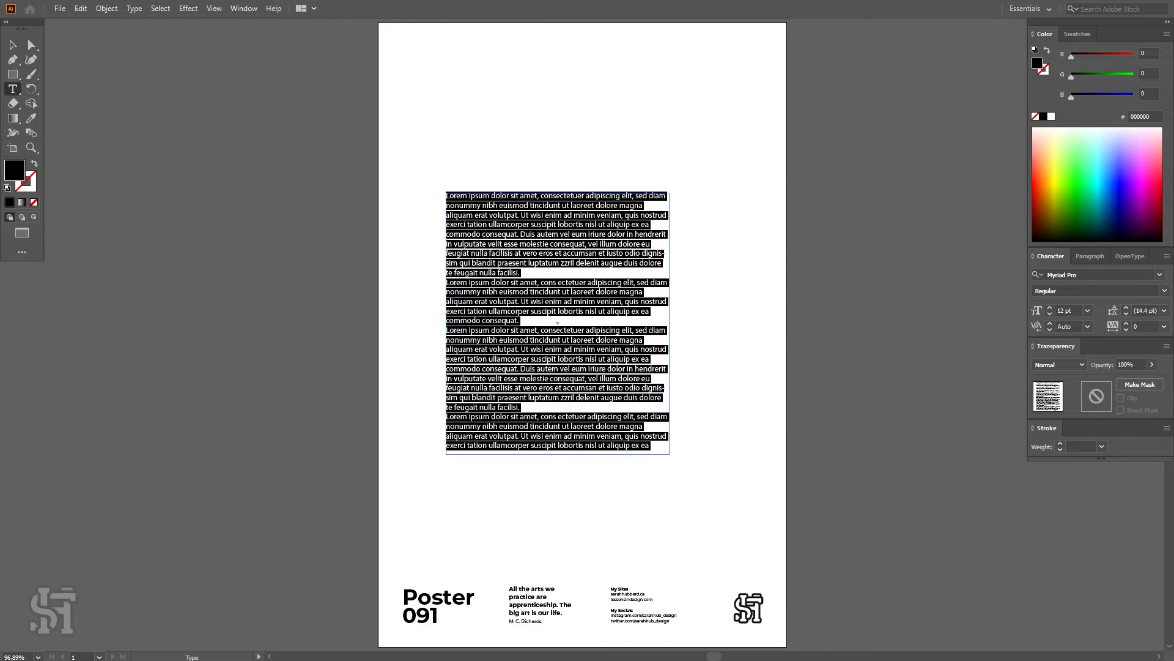
{"action": "key", "text": "ctrl+v"}
- Set the pasted sentence's font size to 46 pt and its leading to Auto
{"action": "key", "text": "ctrl+a"}
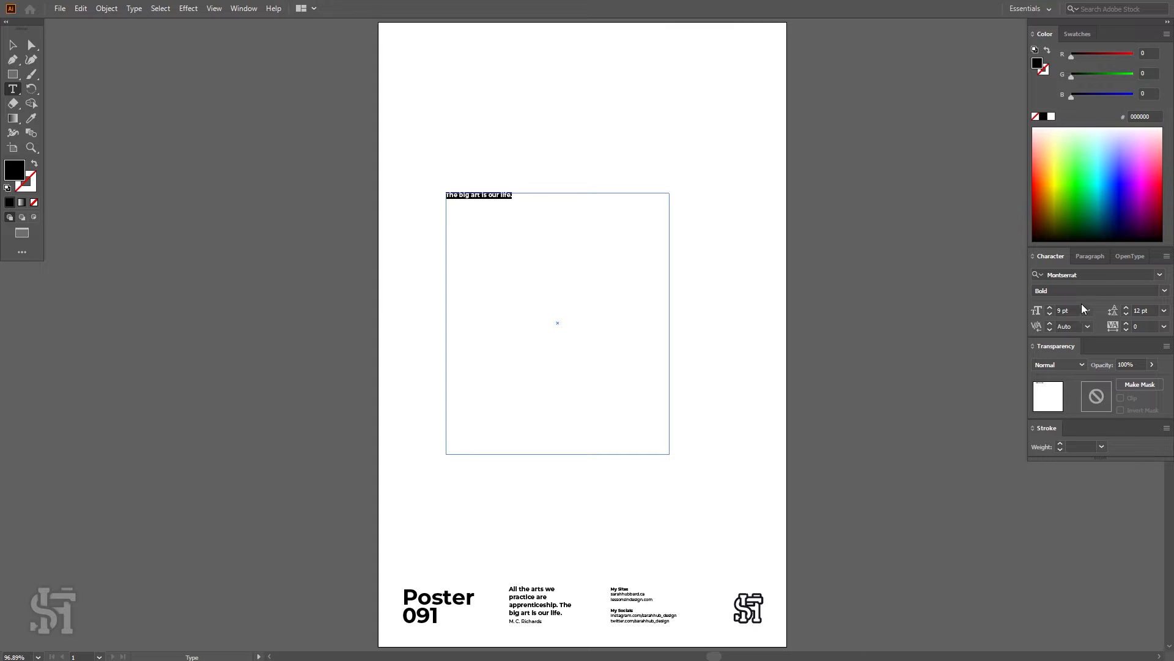
{"action": "left_click", "coordinate": [1049, 307]}
{"action": "left_click", "coordinate": [1049, 308]}
{"action": "left_click", "coordinate": [1049, 308]}
{"action": "left_click", "coordinate": [1049, 307]}
{"action": "left_click", "coordinate": [1049, 308]}
{"action": "left_click", "coordinate": [1049, 308]}
{"action": "left_click", "coordinate": [1049, 308]}
{"action": "left_click", "coordinate": [1049, 308]}
{"action": "left_click", "coordinate": [1049, 307]}
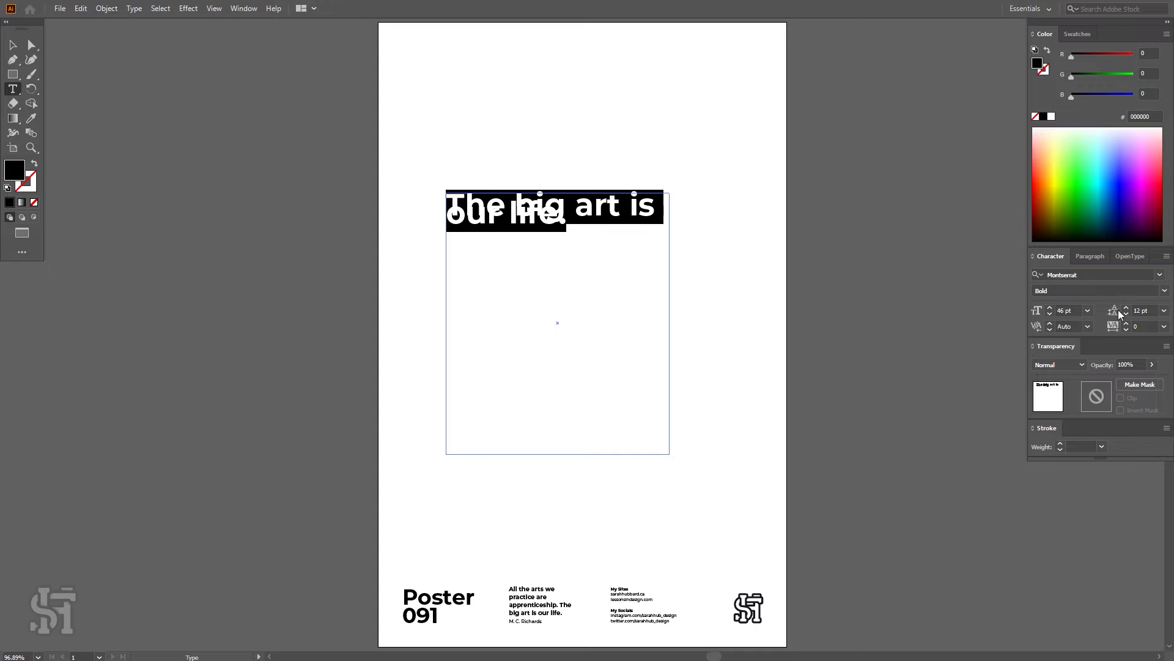
{"action": "left_click", "coordinate": [1164, 311]}
{"action": "left_click", "coordinate": [1154, 343]}
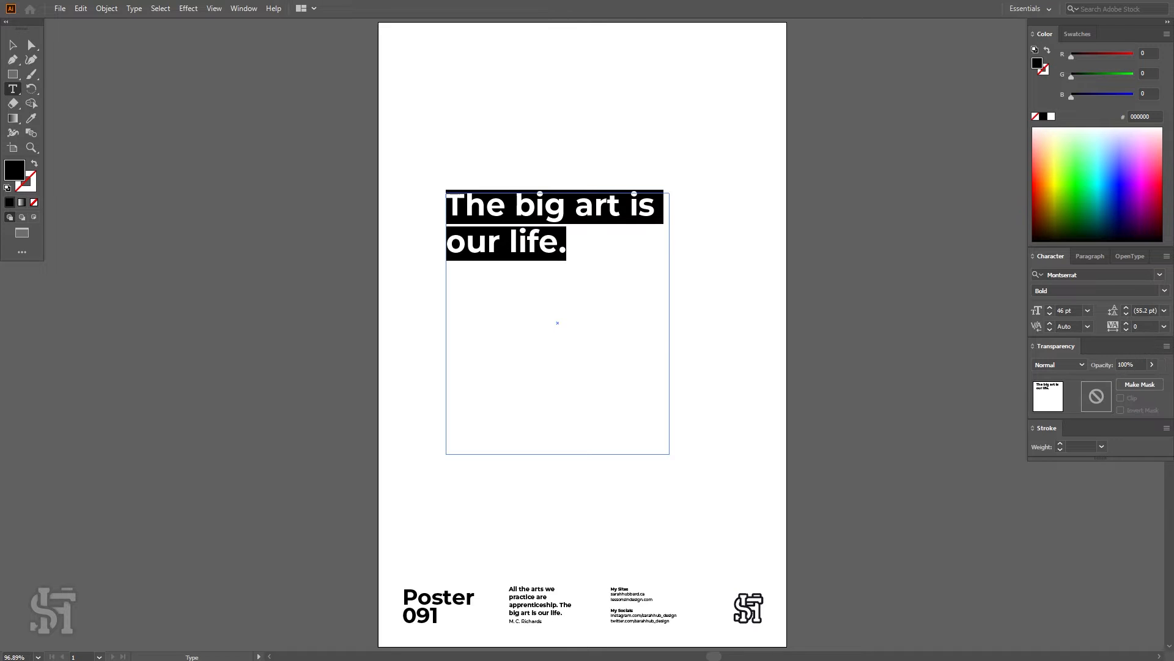
- Narrow the text frame so the sentence breaks into three lines, and move it to the centre of the poster
{"action": "key", "text": "Right"}
{"action": "left_click", "coordinate": [13, 46]}
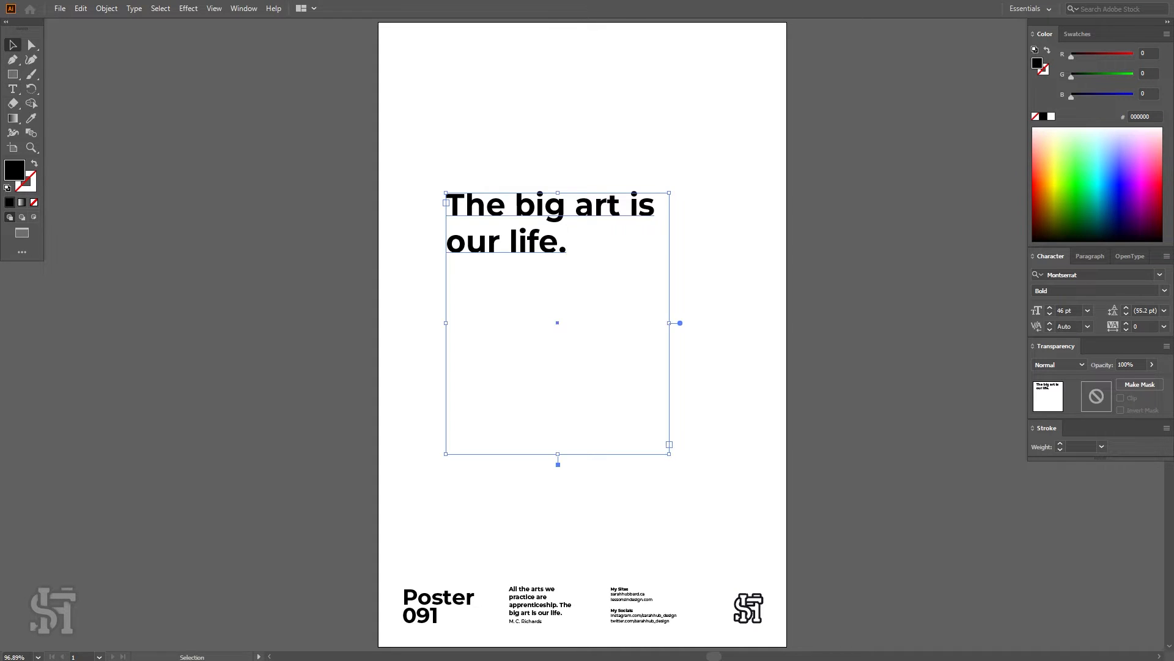
{"action": "left_click_drag", "start_coordinate": [669, 322], "coordinate": [582, 322]}
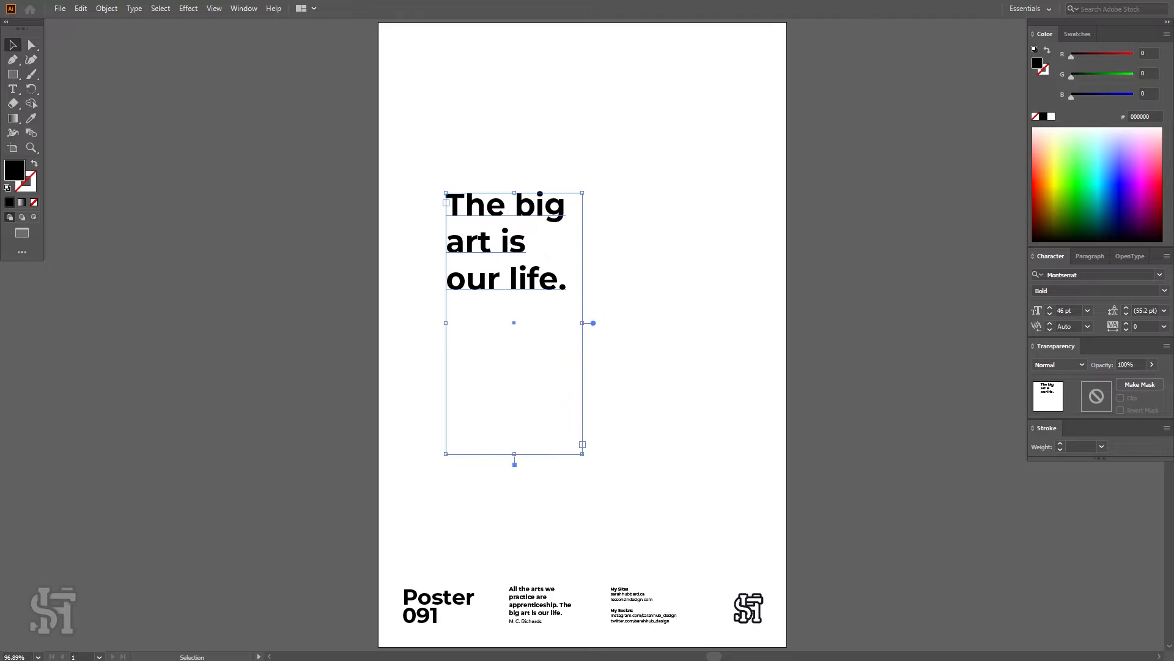
{"action": "left_click_drag", "start_coordinate": [529, 211], "coordinate": [600, 258]}
- Delete the period at the end of the large sentence and shift its frame slightly down and right
{"action": "double_click", "coordinate": [601, 258]}
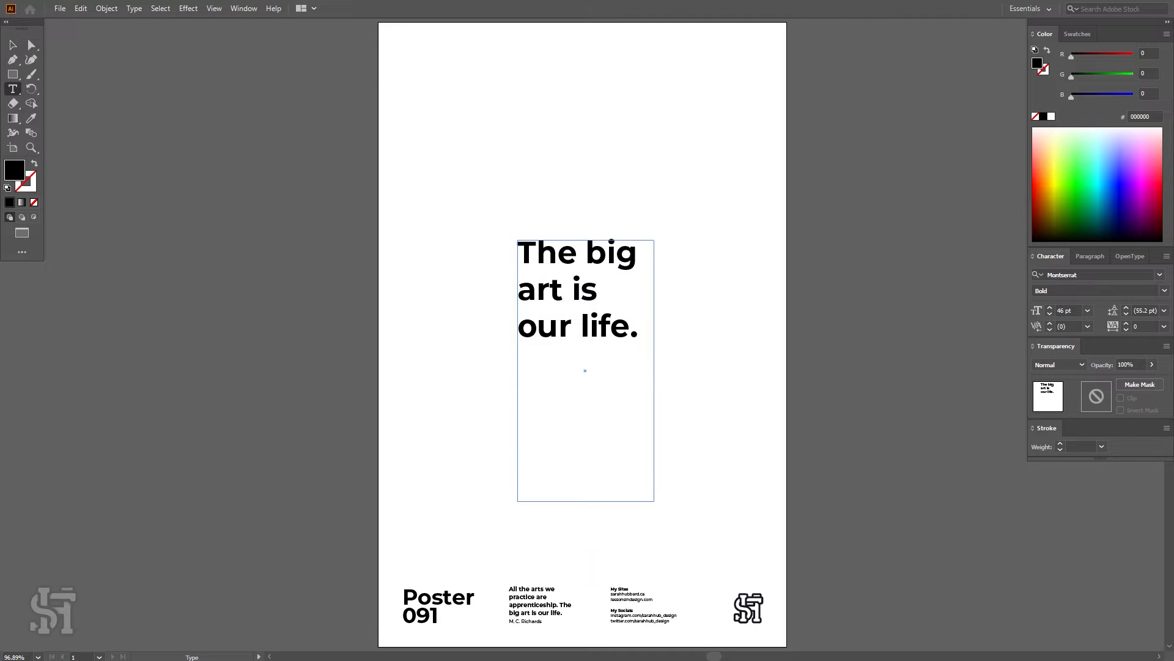
{"action": "key", "text": "ctrl+a"}
{"action": "key", "text": "Right"}
{"action": "key", "text": "BackSpace"}
{"action": "left_click", "coordinate": [13, 46]}
{"action": "left_click", "coordinate": [465, 257]}
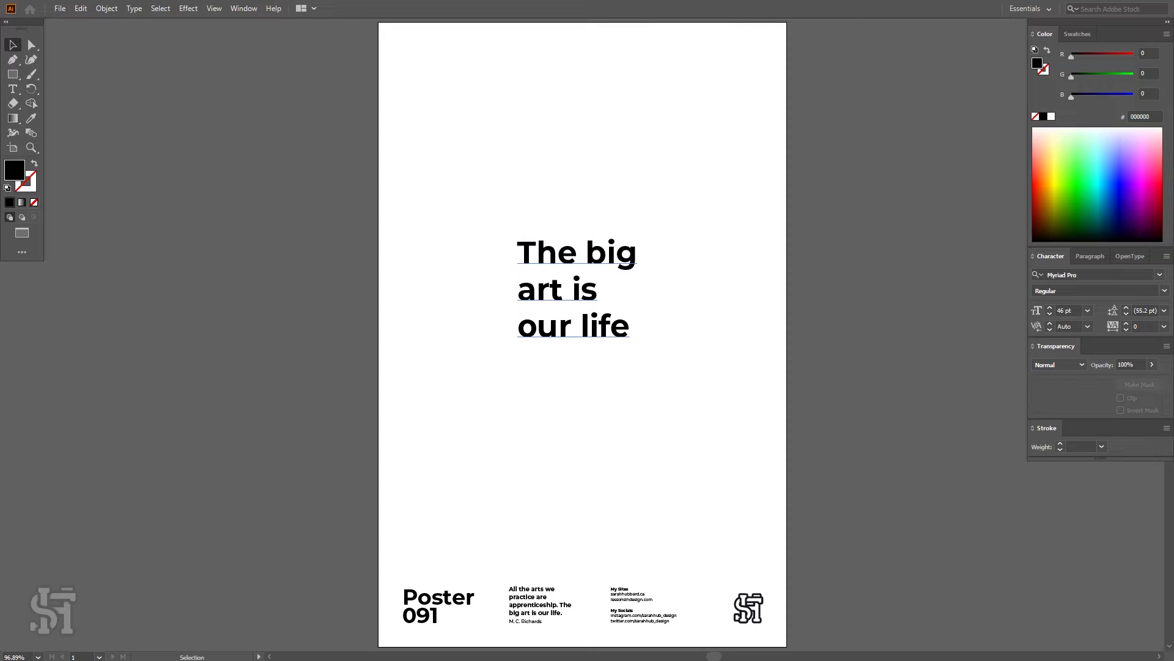
{"action": "left_click_drag", "start_coordinate": [550, 259], "coordinate": [562, 269]}
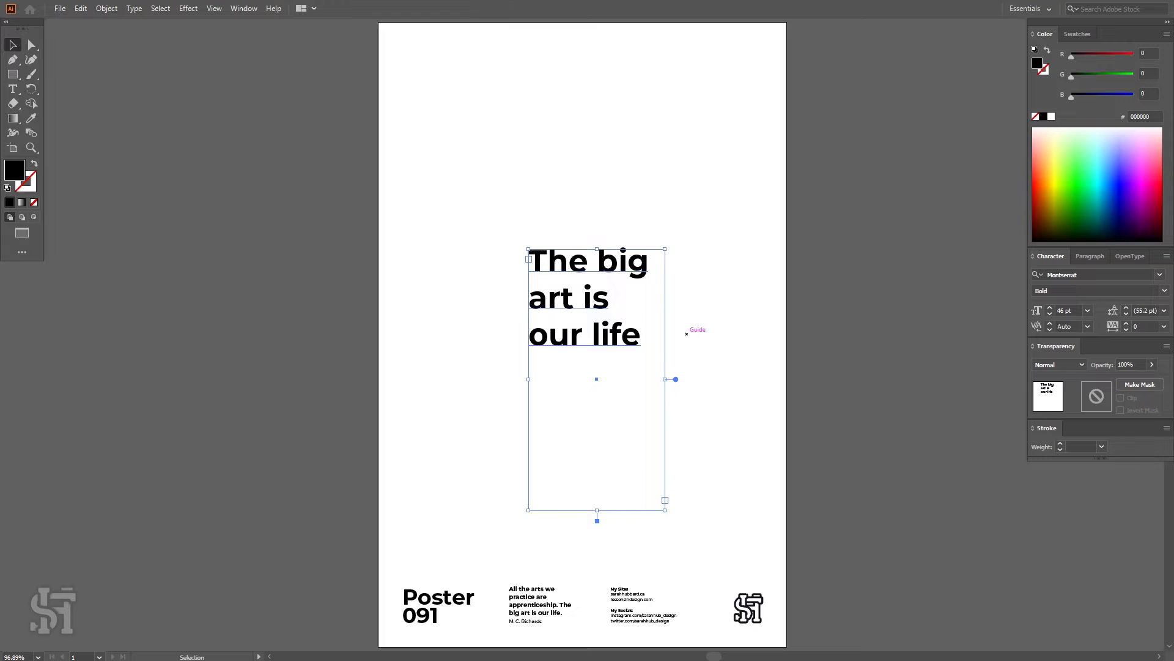
{"action": "key", "text": "ctrl+shift+a"}
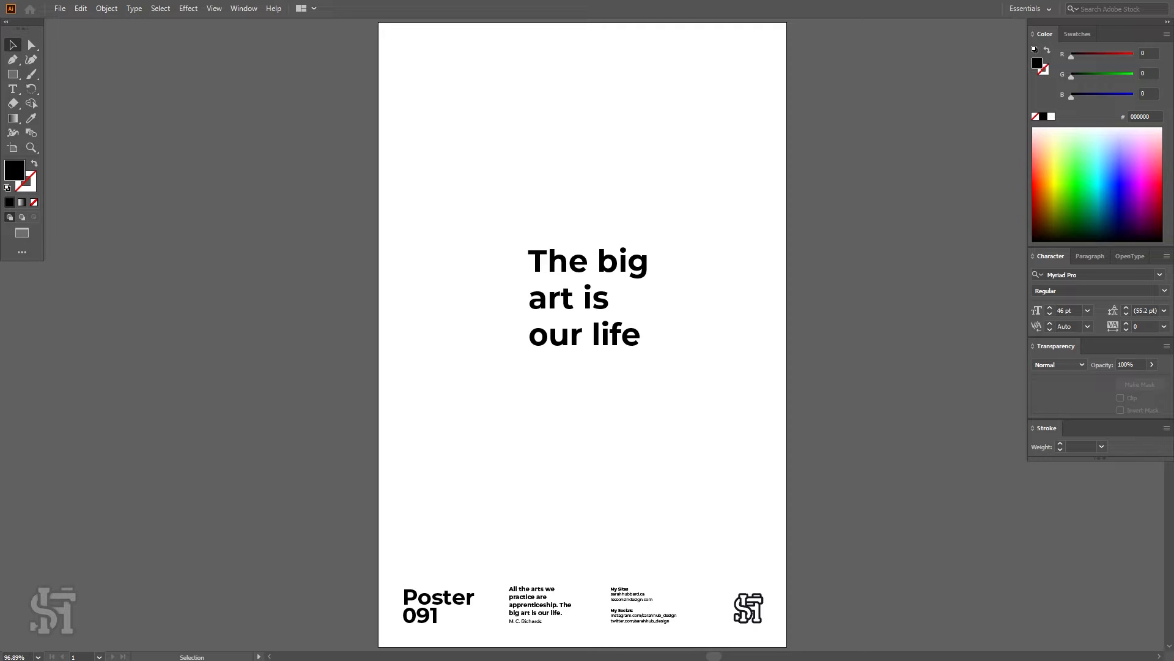
- Change the large sentence's font to Niagara Solid and apply All Caps
{"action": "left_click", "coordinate": [582, 300]}
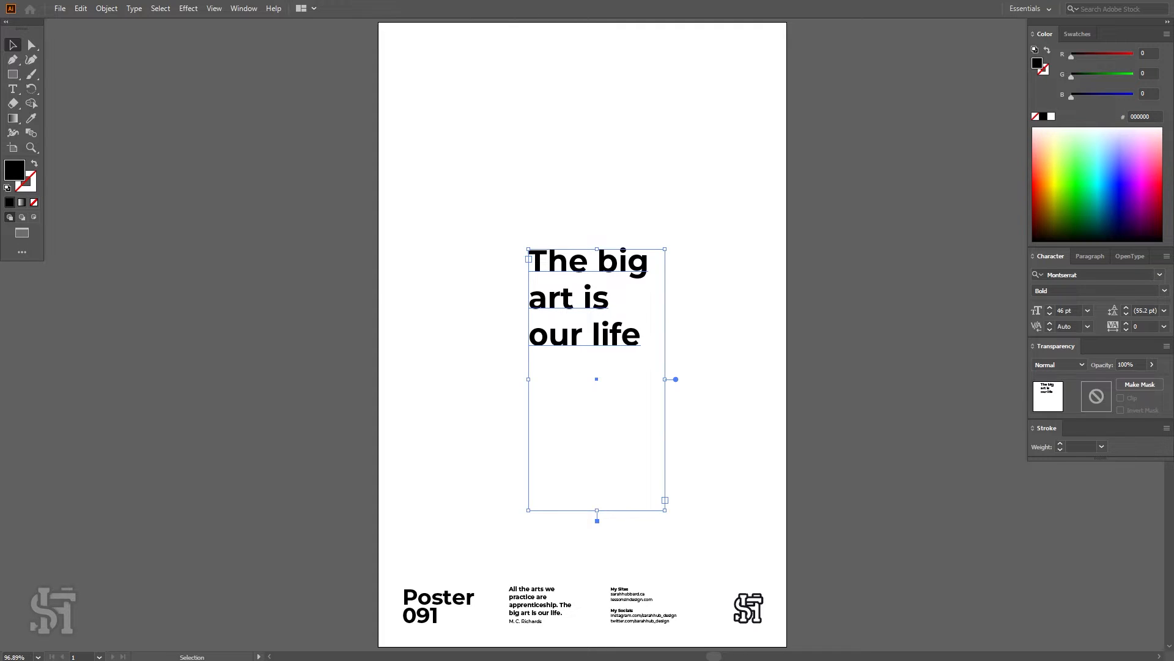
{"action": "left_click", "coordinate": [1077, 274]}
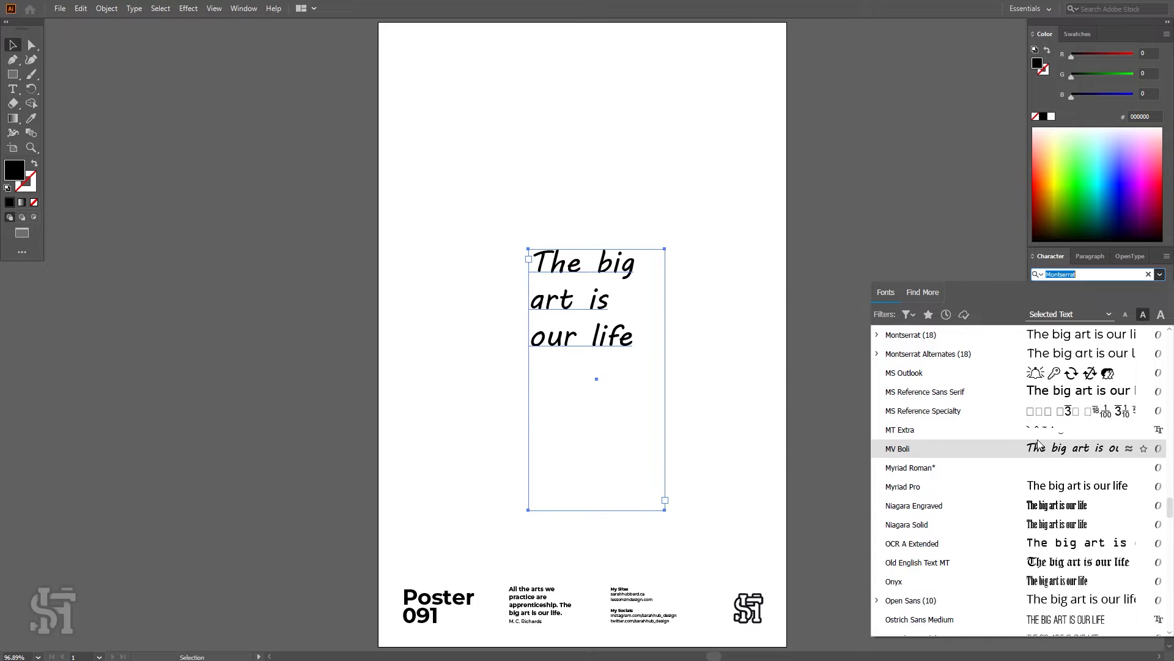
{"action": "scroll", "coordinate": [1012, 497], "scroll_direction": "down", "scroll_amount": 1}
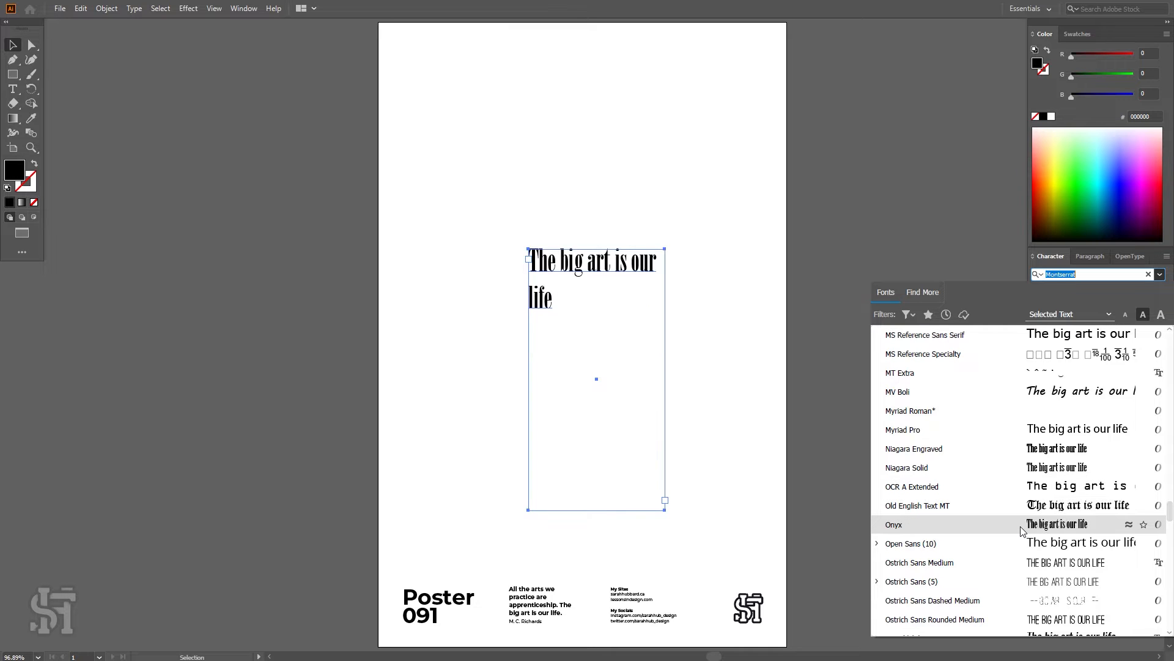
{"action": "scroll", "coordinate": [1022, 530], "scroll_direction": "down", "scroll_amount": 2}
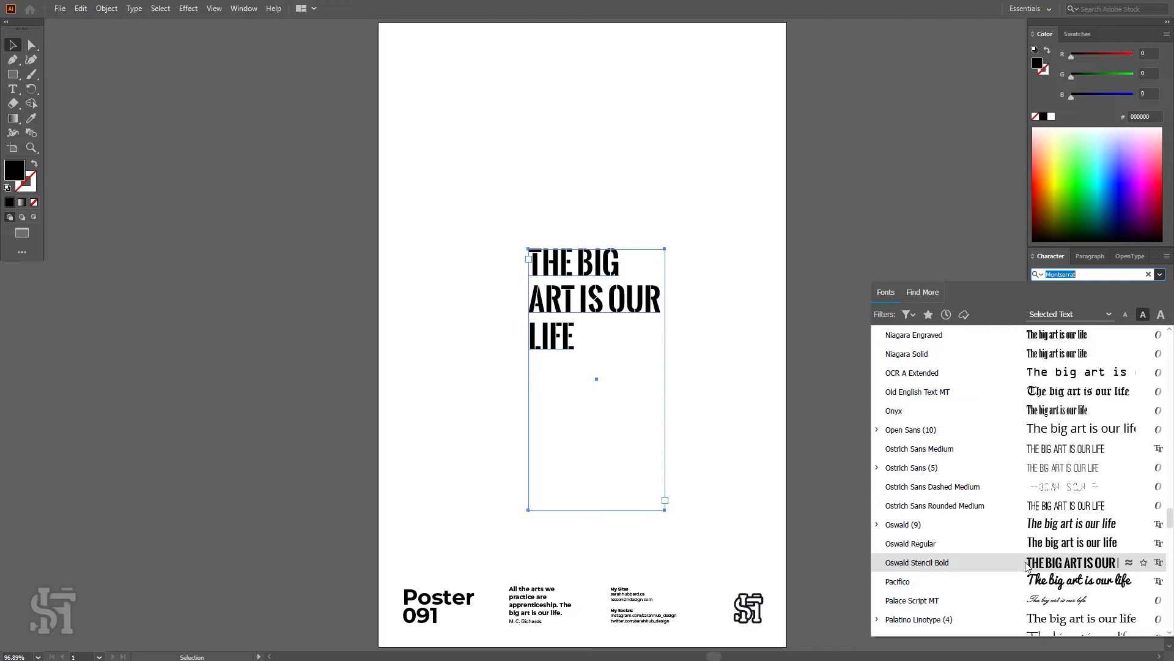
{"action": "left_click", "coordinate": [1023, 359]}
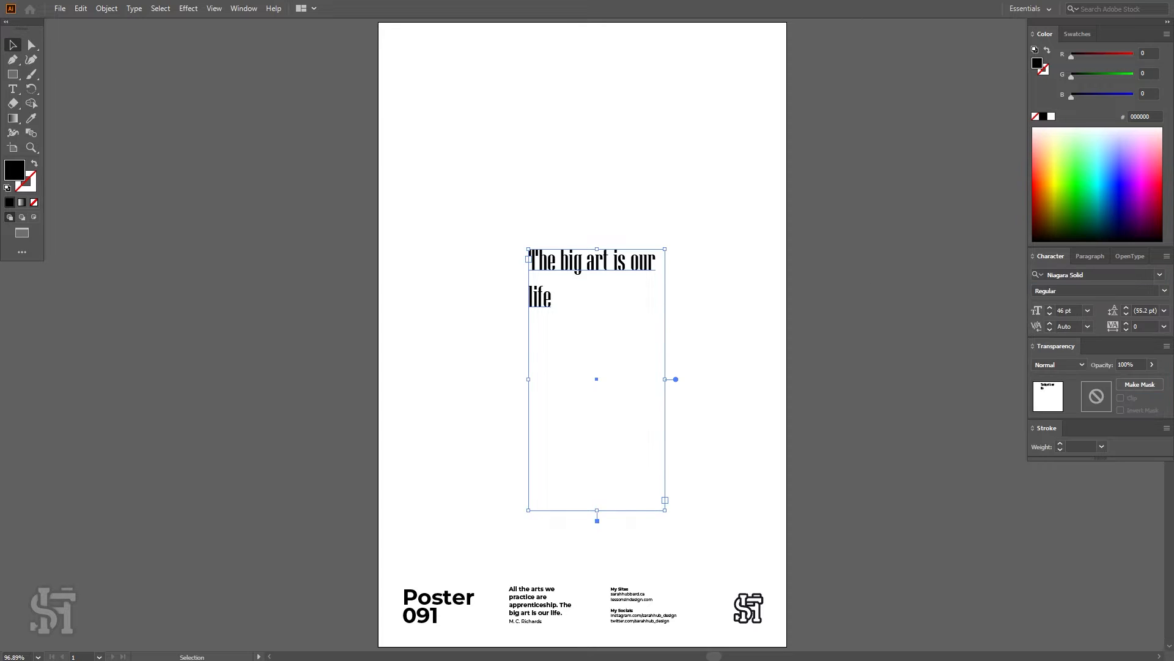
{"action": "left_click", "coordinate": [1166, 256]}
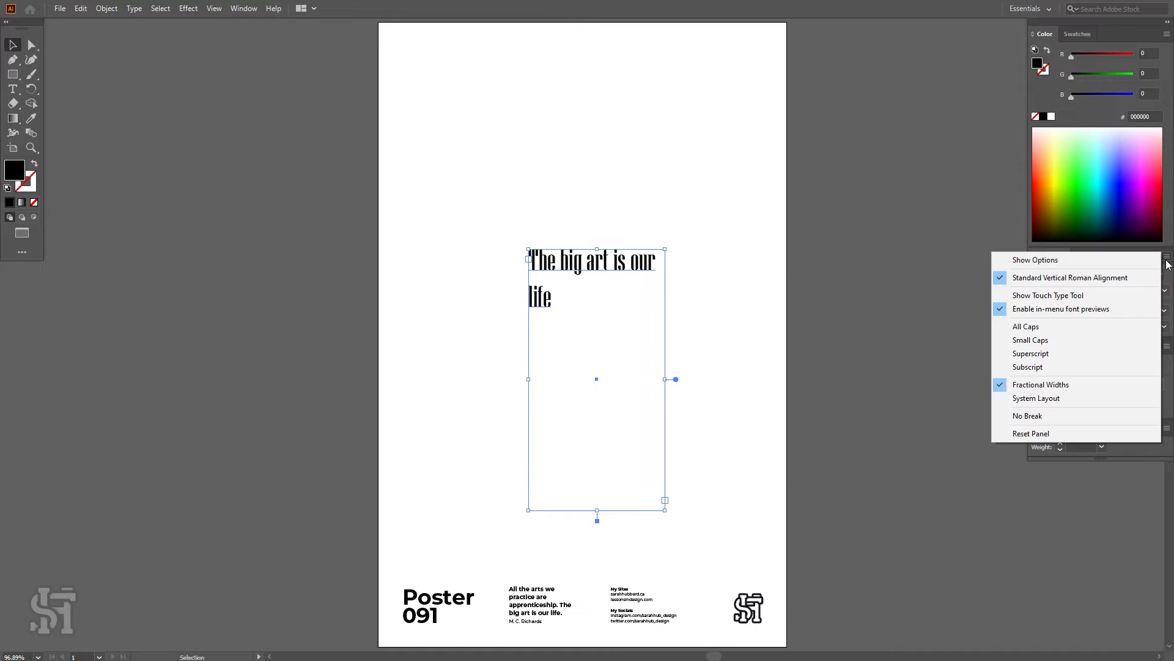
{"action": "left_click", "coordinate": [1019, 326]}
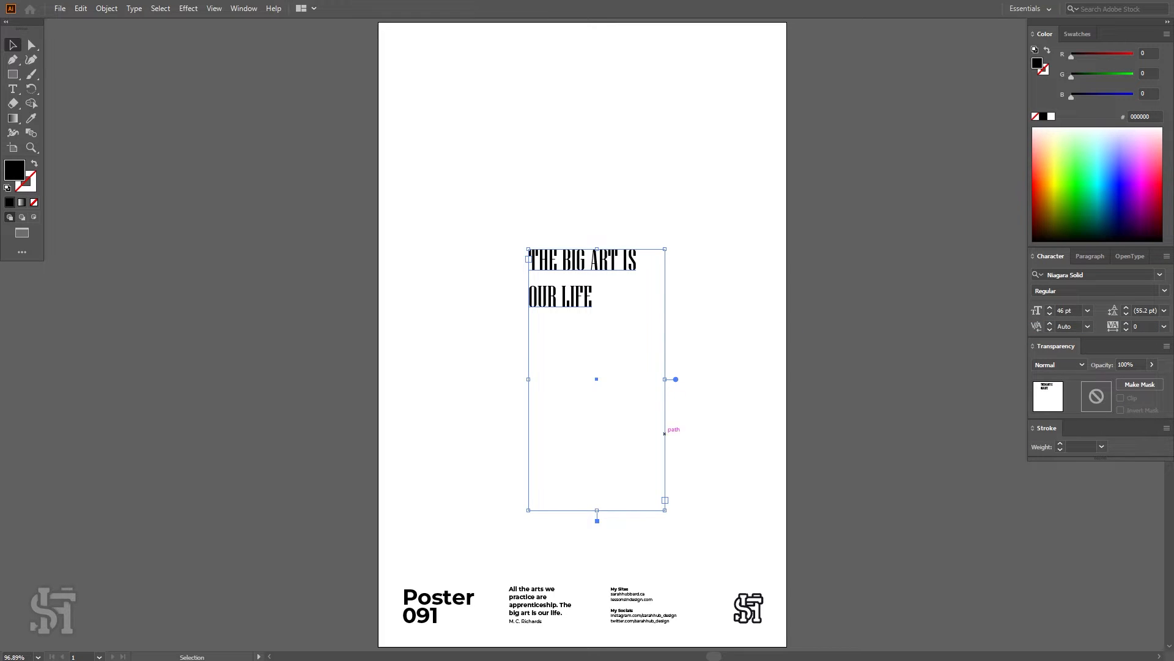
- Enlarge the sentence to 57 pt and shrink its frame so the text breaks into three lines
{"action": "scroll", "coordinate": [1053, 313], "scroll_direction": "up", "scroll_amount": 11}
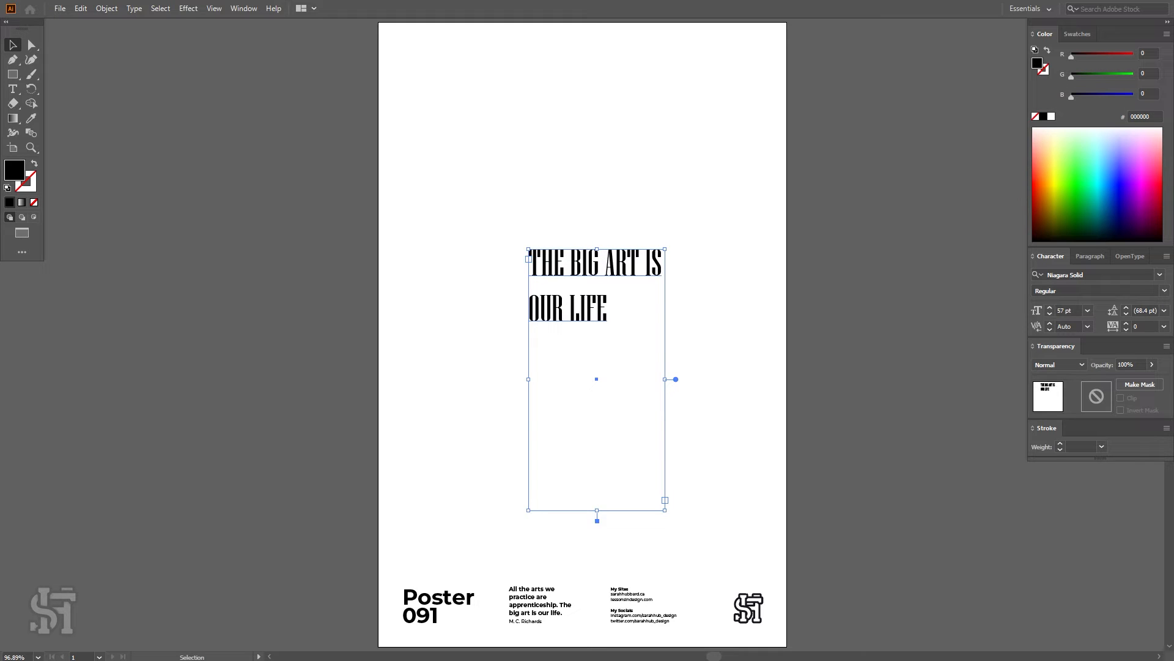
{"action": "left_click_drag", "start_coordinate": [665, 509], "coordinate": [621, 398]}
{"action": "left_click", "coordinate": [673, 400]}
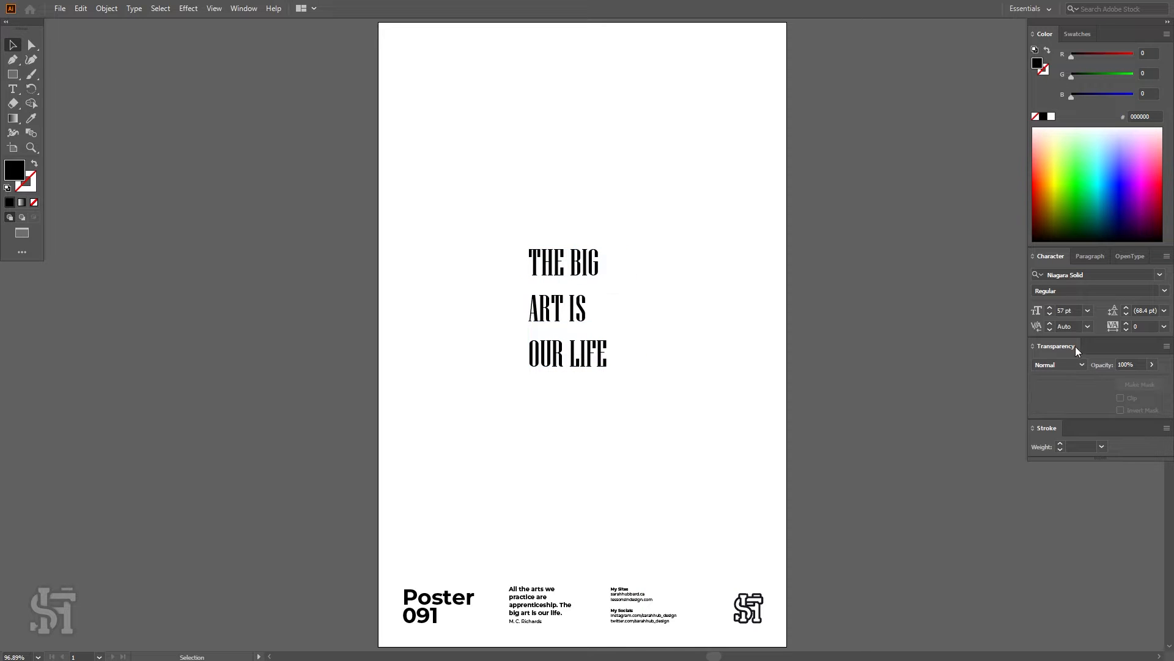
- Change the large sentence's font to Rockwell
{"action": "left_click", "coordinate": [1160, 275]}
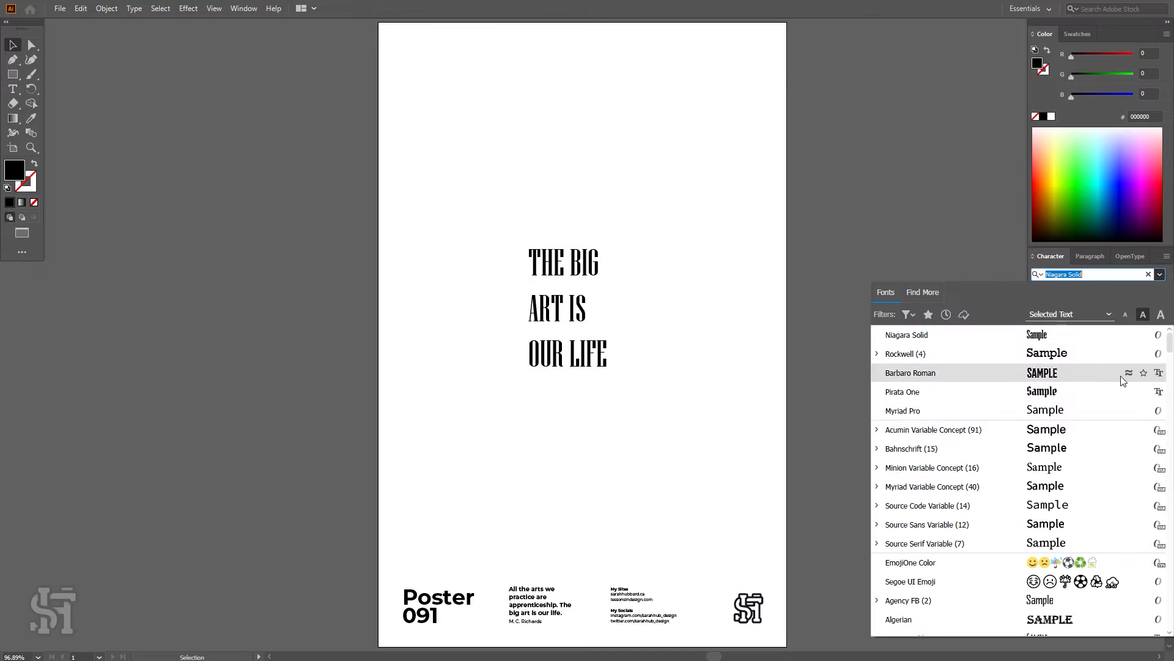
{"action": "left_click", "coordinate": [1067, 360]}
{"action": "left_click", "coordinate": [575, 312]}
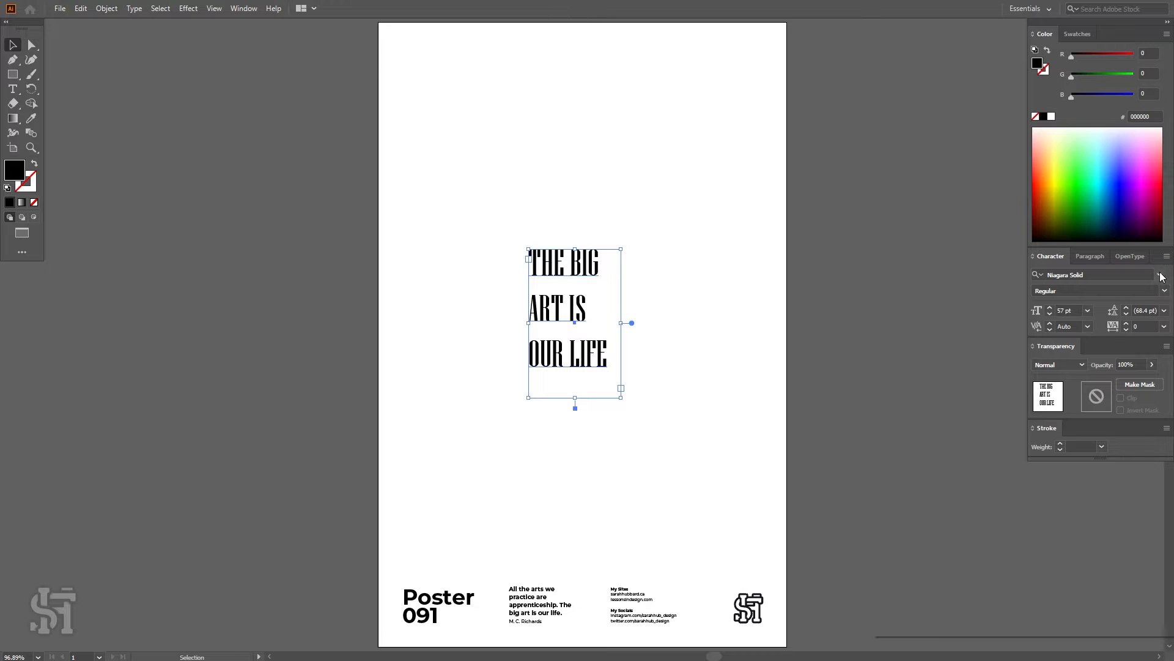
{"action": "left_click", "coordinate": [1160, 274]}
{"action": "left_click", "coordinate": [988, 354]}
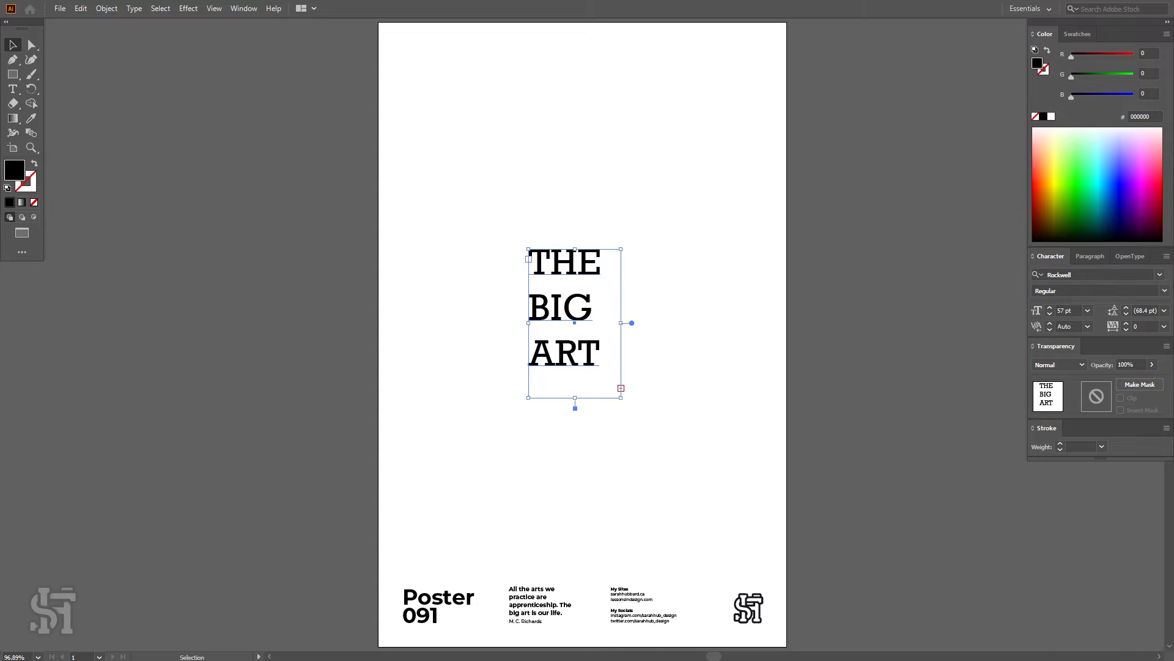
- Enlarge the text frame until the whole sentence fits on three lines, and reposition it in the upper middle of the poster
{"action": "left_click_drag", "start_coordinate": [620, 397], "coordinate": [703, 490]}
{"action": "left_click", "coordinate": [734, 459]}
{"action": "left_click_drag", "start_coordinate": [673, 341], "coordinate": [649, 303]}
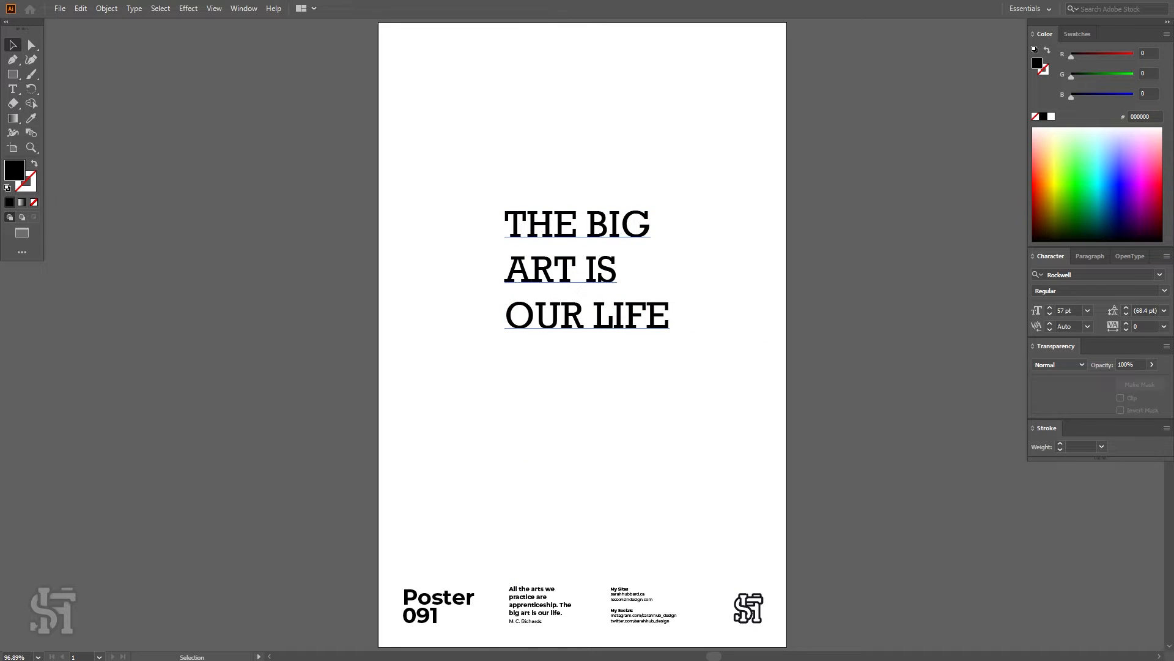
{"action": "mouse_move", "coordinate": [589, 320]}
{"action": "left_mouse_down"}
{"action": "mouse_move", "coordinate": [561, 323]}
{"action": "mouse_move", "coordinate": [589, 326]}
{"action": "left_mouse_up"}
- Browse the font list with live previews on the large sentence and apply League Gothic to it
{"action": "left_click", "coordinate": [1161, 277]}
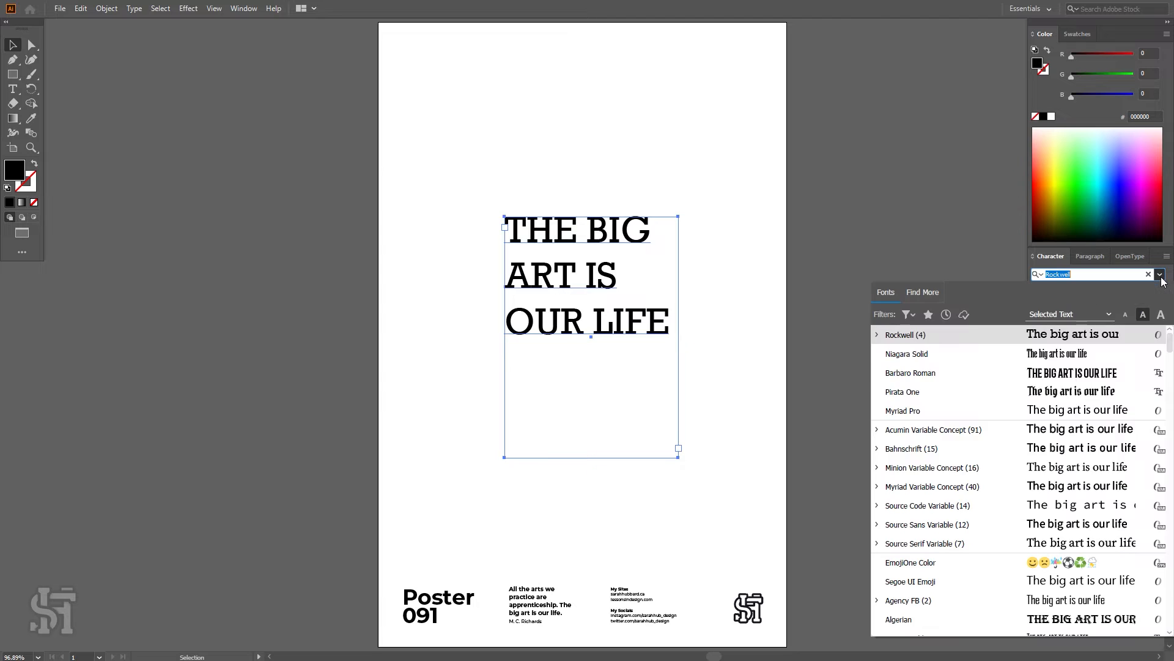
{"action": "scroll", "coordinate": [1070, 422], "scroll_direction": "down", "scroll_amount": 5}
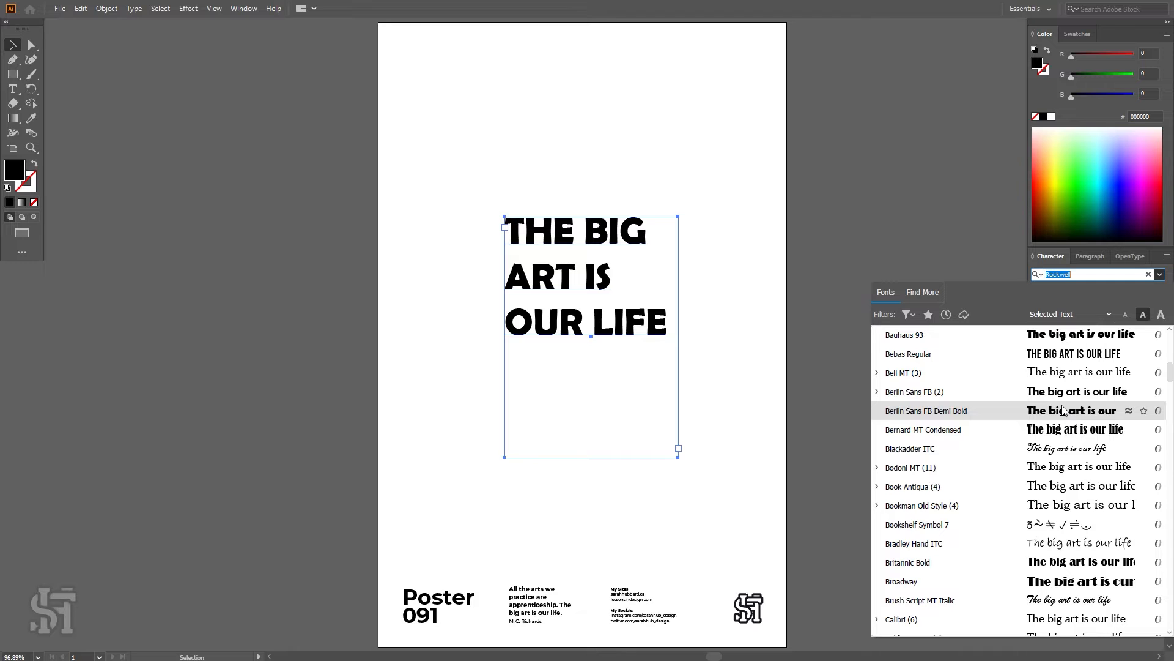
{"action": "scroll", "coordinate": [1052, 563], "scroll_direction": "down", "scroll_amount": 2}
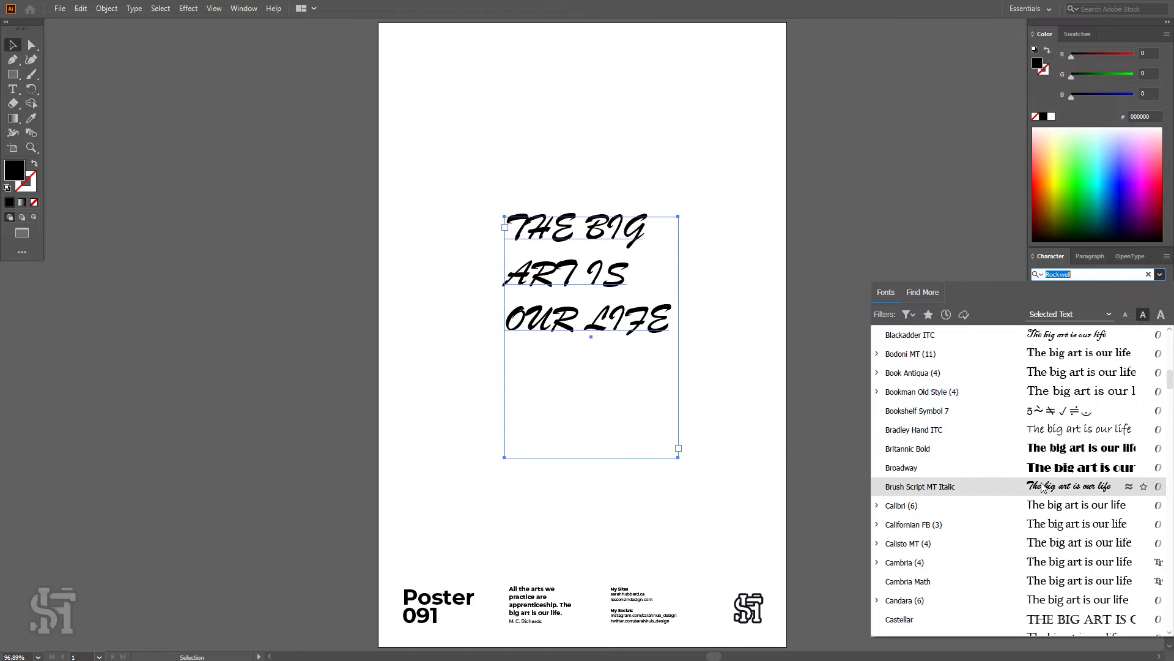
{"action": "scroll", "coordinate": [1043, 487], "scroll_direction": "down", "scroll_amount": 5}
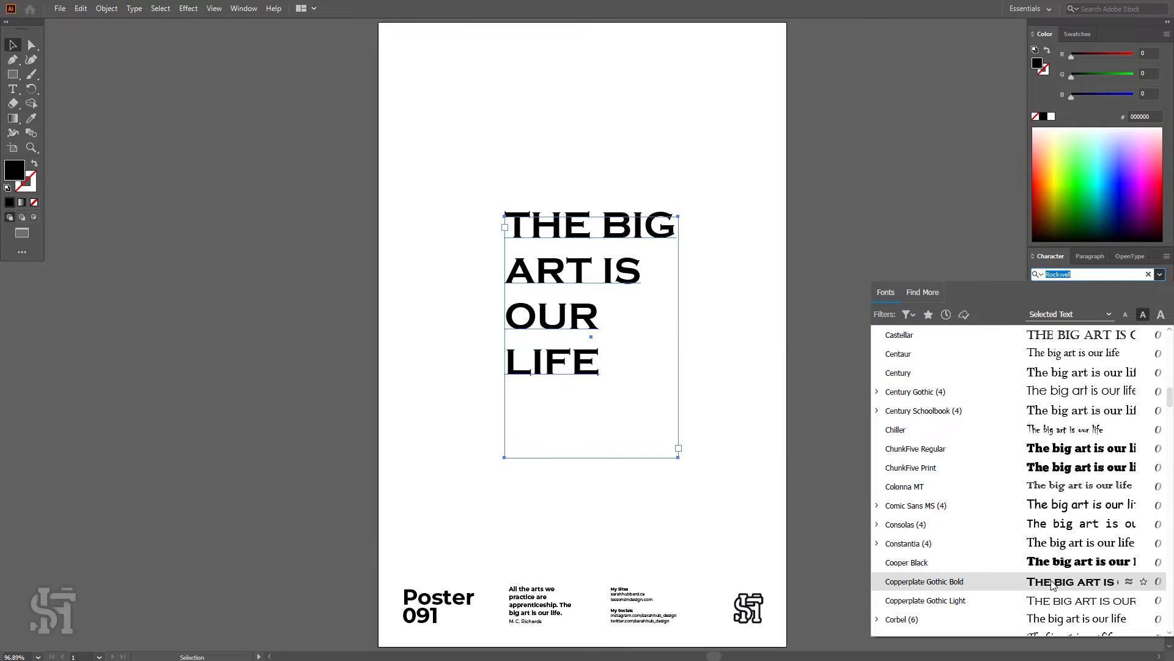
{"action": "scroll", "coordinate": [1050, 564], "scroll_direction": "down", "scroll_amount": 5}
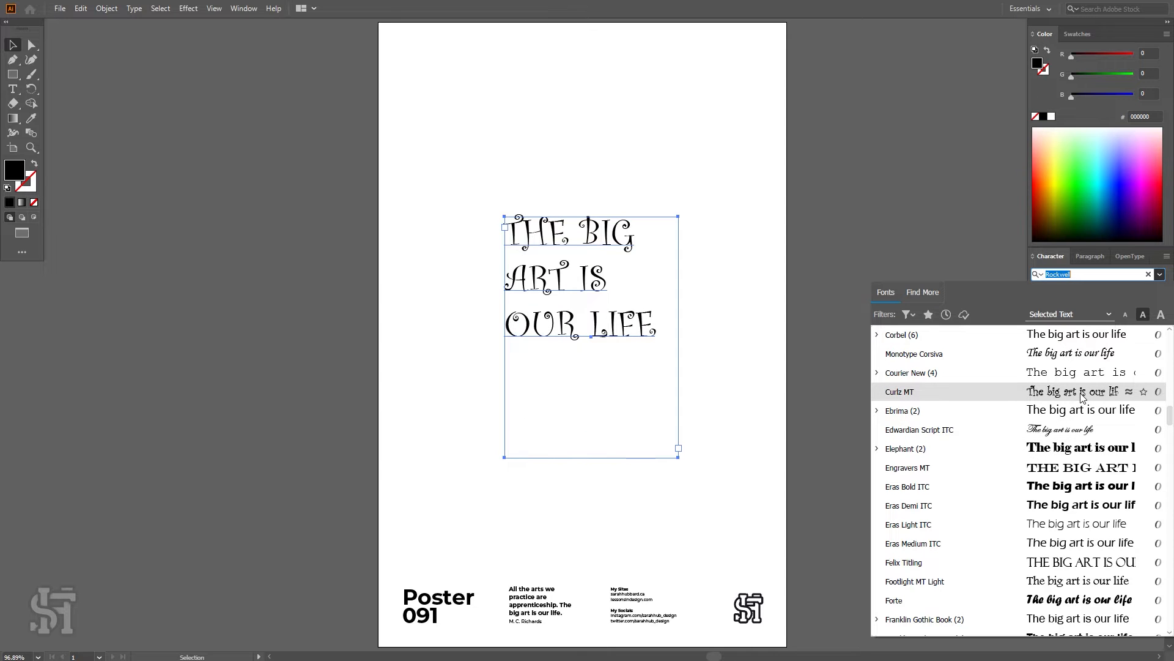
{"action": "scroll", "coordinate": [1083, 396], "scroll_direction": "down", "scroll_amount": 4}
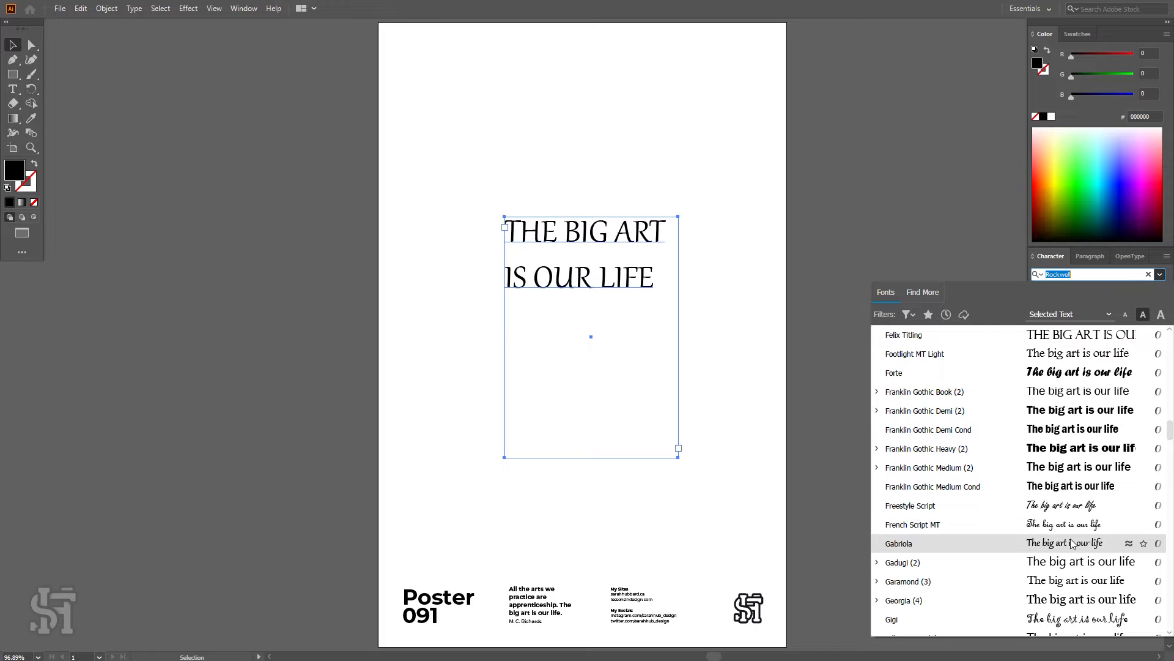
{"action": "scroll", "coordinate": [1071, 543], "scroll_direction": "down", "scroll_amount": 3}
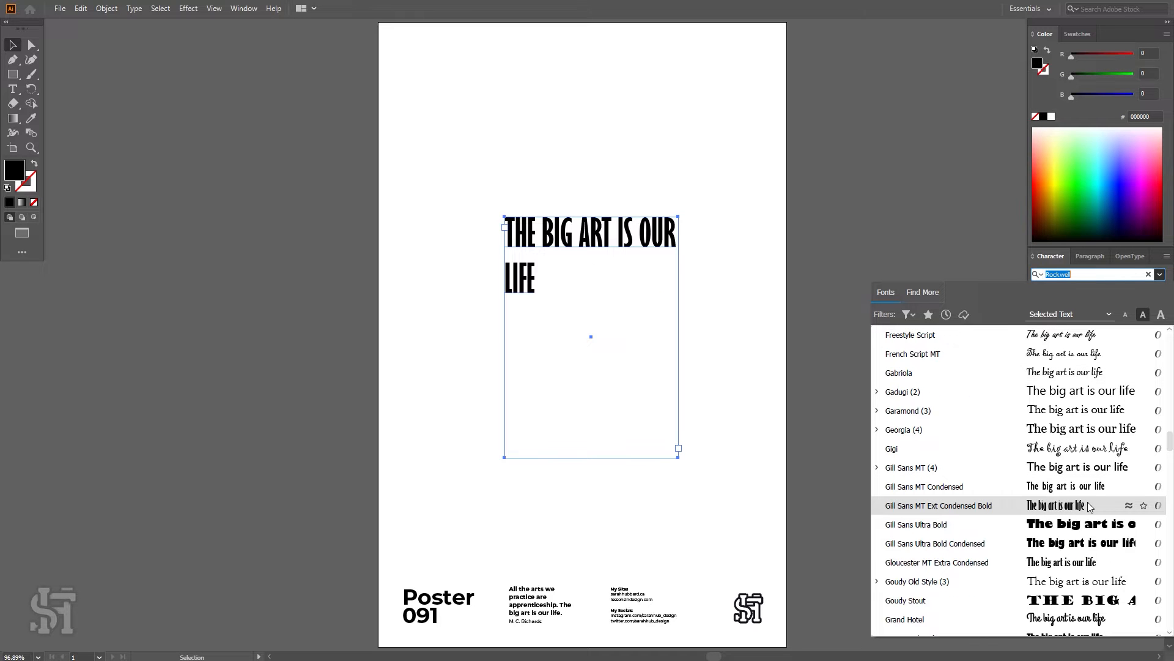
{"action": "scroll", "coordinate": [1069, 507], "scroll_direction": "down", "scroll_amount": 4}
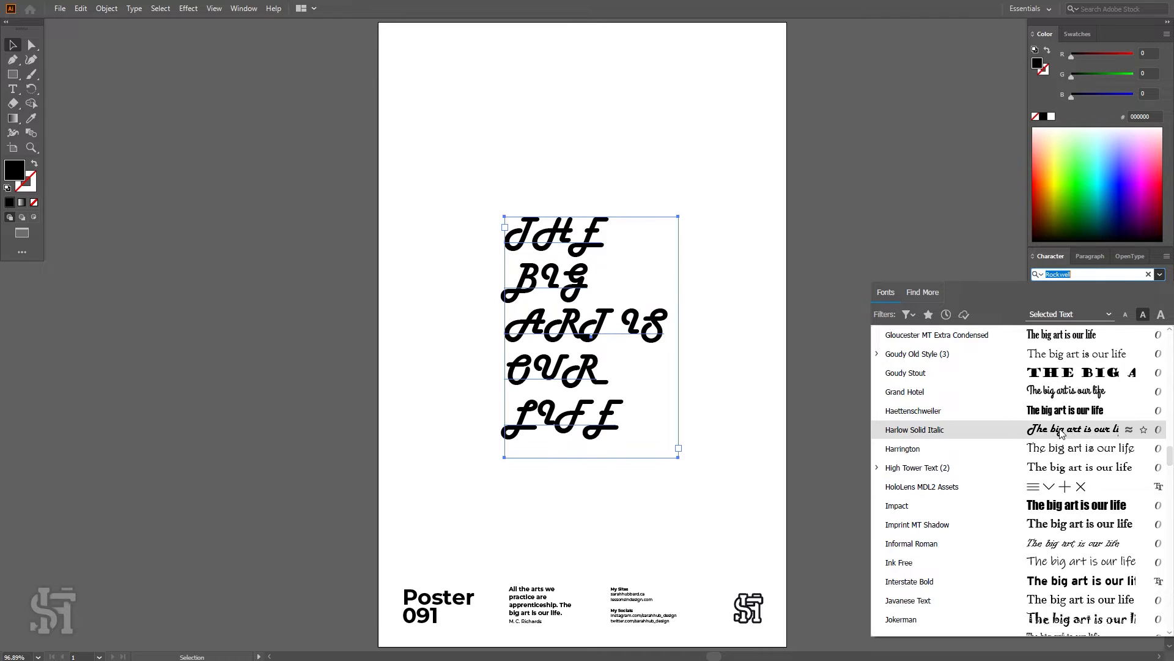
{"action": "scroll", "coordinate": [1061, 433], "scroll_direction": "down", "scroll_amount": 3}
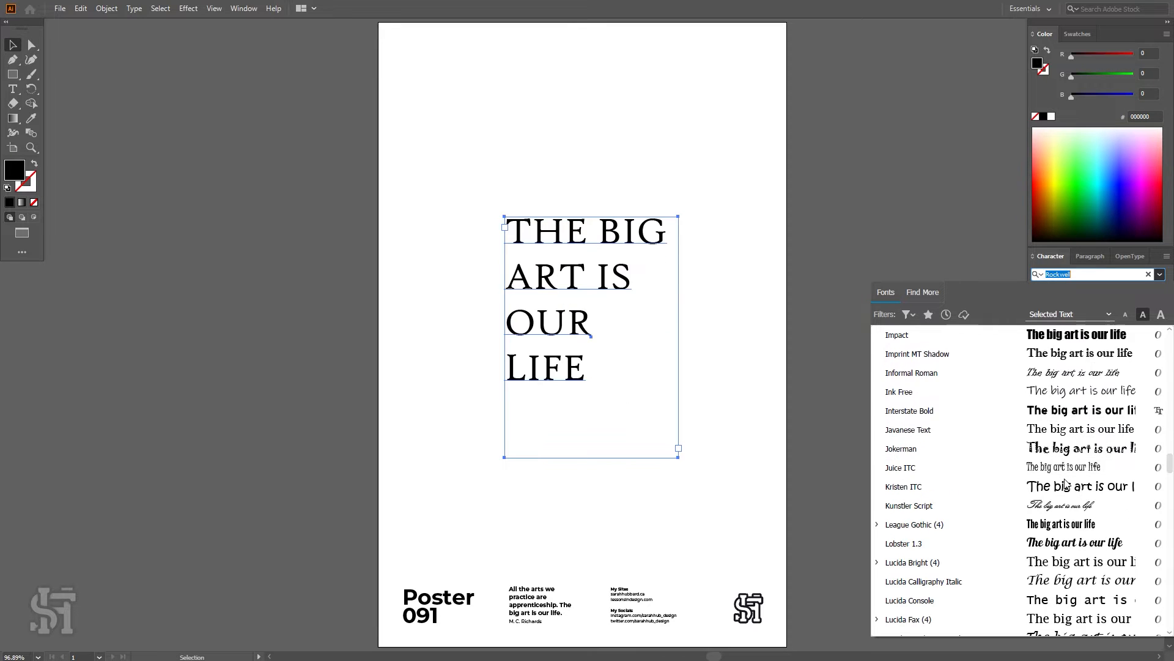
{"action": "left_click", "coordinate": [1056, 530]}
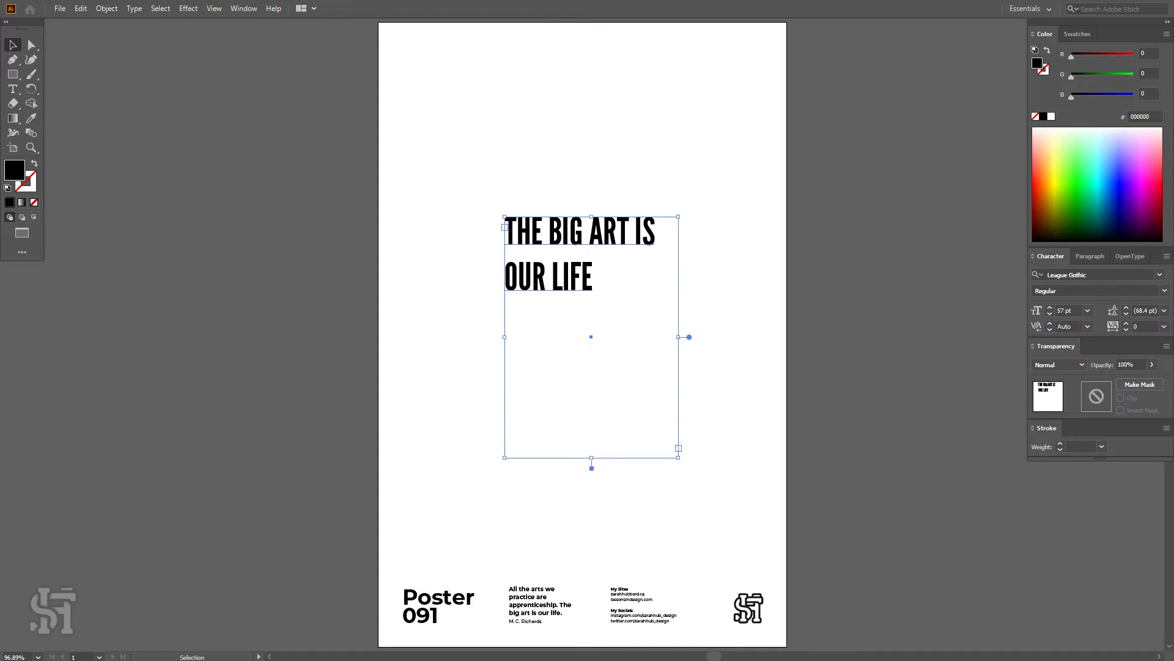
- Narrow the sentence's text frame so the first line ends after ART, and place a duplicate on the pasteboard beside the artboard
{"action": "key", "text": "ctrl+shift+a"}
{"action": "left_click", "coordinate": [575, 235]}
{"action": "left_click_drag", "start_coordinate": [679, 337], "coordinate": [644, 338]}
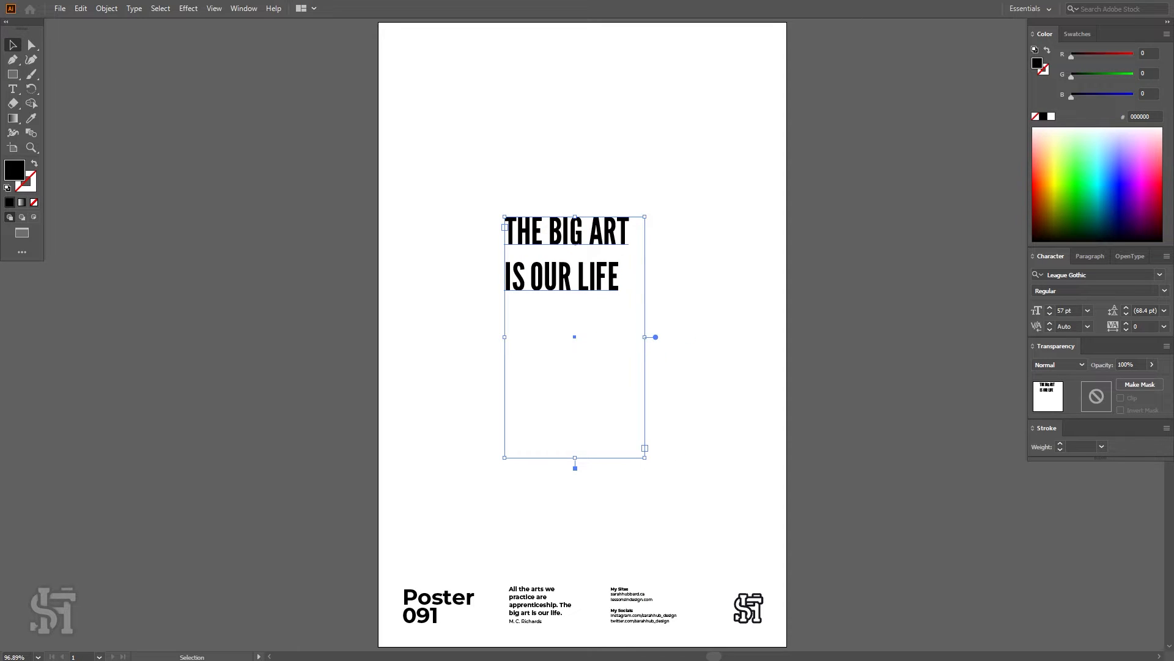
{"action": "left_click_drag", "start_coordinate": [569, 351], "coordinate": [889, 264]}
{"action": "left_click", "coordinate": [641, 334]}
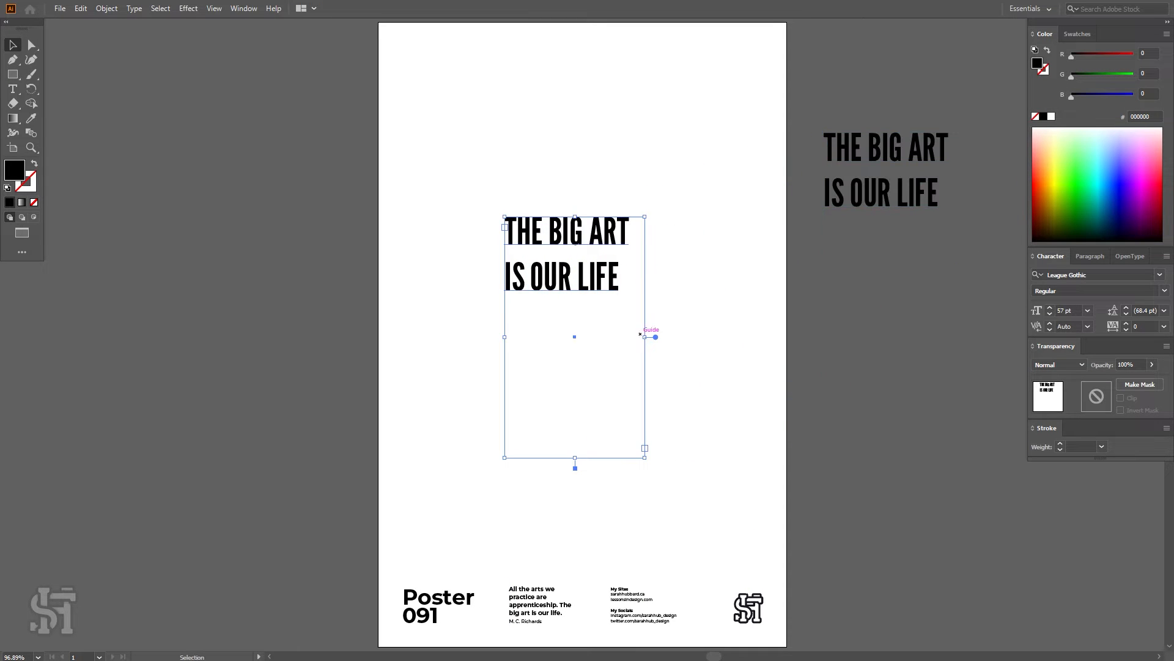
- Narrow the artboard sentence's frame so the League Gothic text breaks into three lines, and change its font to Pirata One
{"action": "left_click_drag", "start_coordinate": [645, 337], "coordinate": [599, 339]}
{"action": "key", "text": "ctrl+shift+a"}
{"action": "left_click", "coordinate": [1159, 274]}
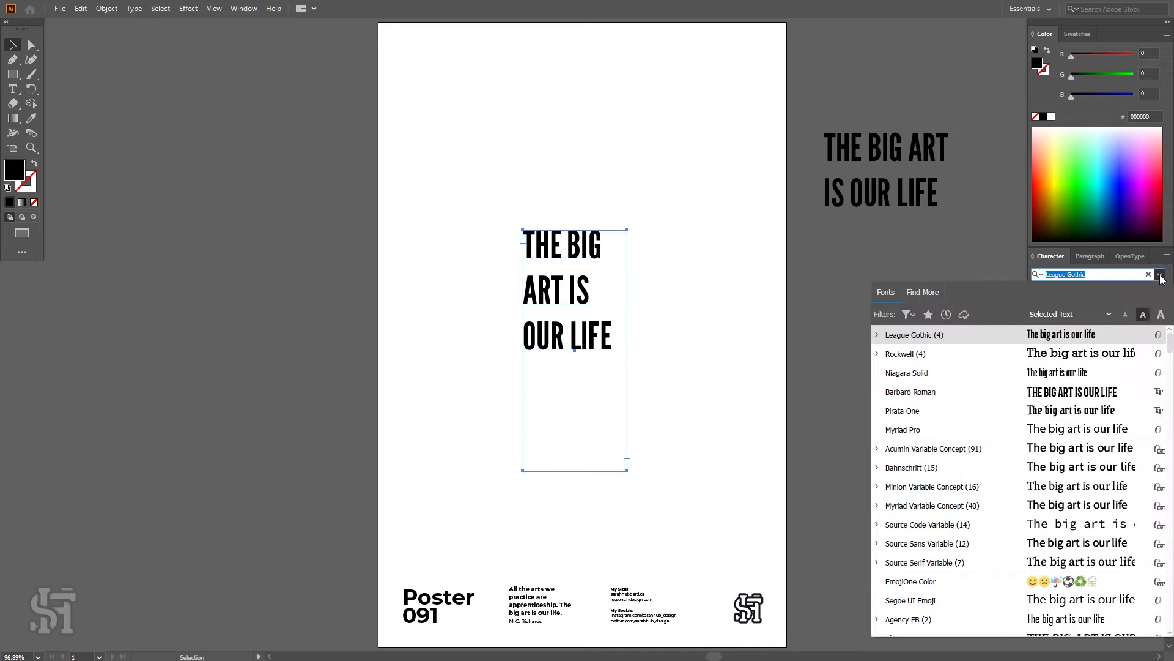
{"action": "scroll", "coordinate": [1090, 391], "scroll_direction": "up", "scroll_amount": 15}
{"action": "scroll", "coordinate": [1090, 392], "scroll_direction": "up", "scroll_amount": 1}
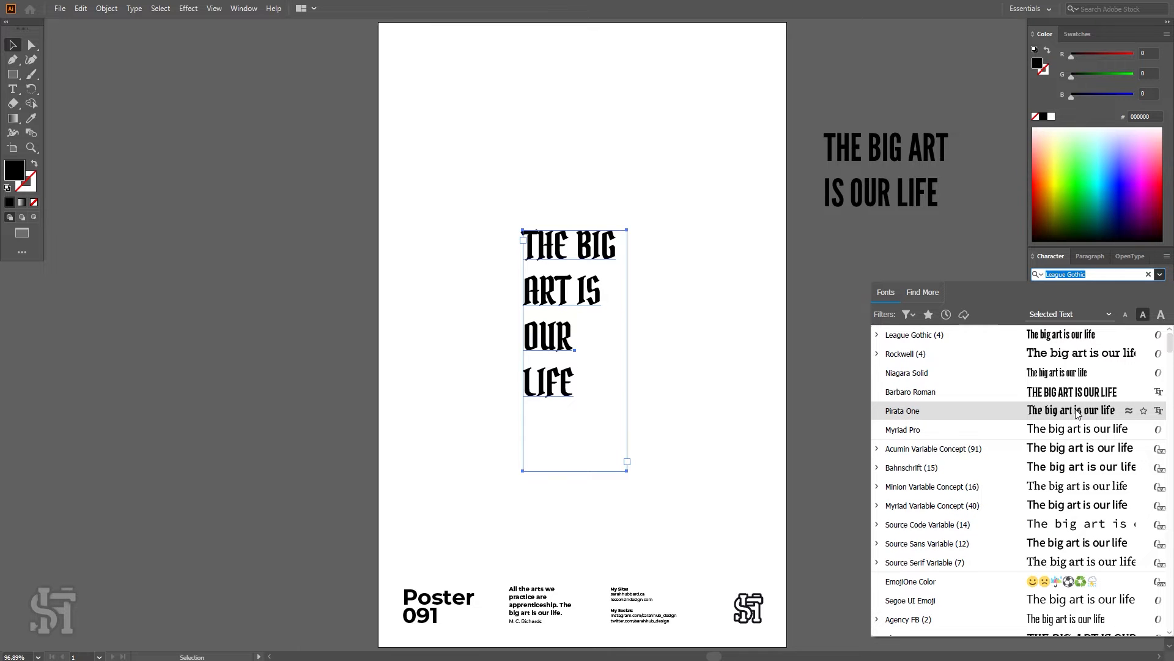
{"action": "left_click", "coordinate": [1078, 415]}
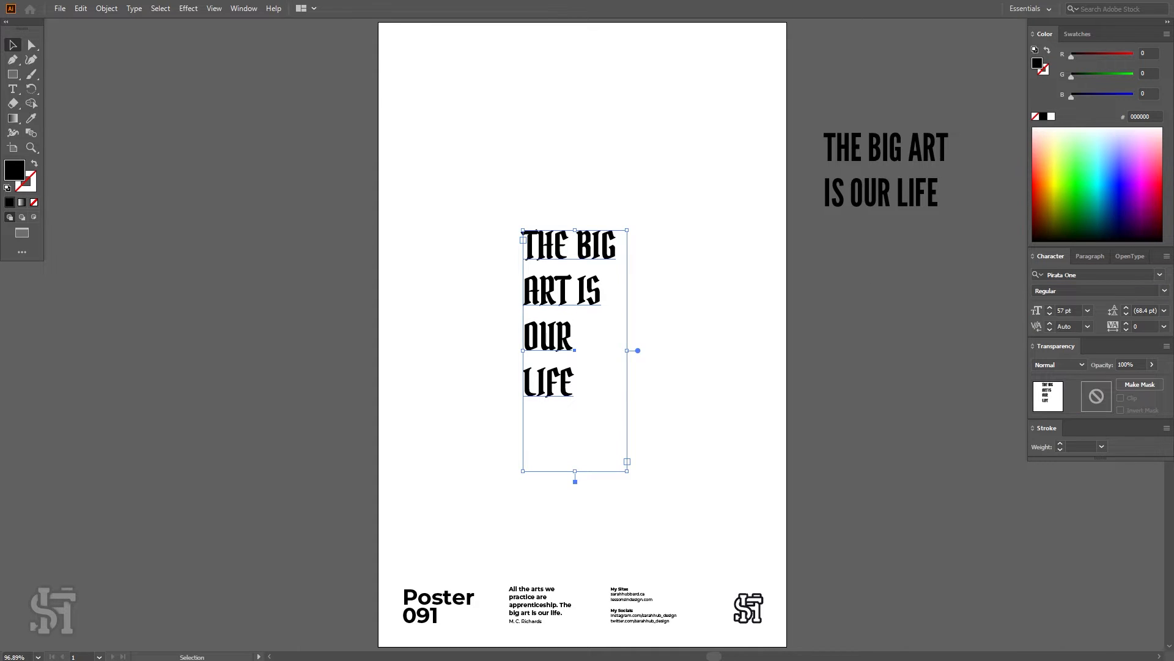
- Widen the Pirata One text frame to keep OUR LIFE on one line, and duplicate it onto the pasteboard below the League Gothic copy
{"action": "left_click_drag", "start_coordinate": [627, 471], "coordinate": [651, 435]}
{"action": "left_click", "coordinate": [696, 428]}
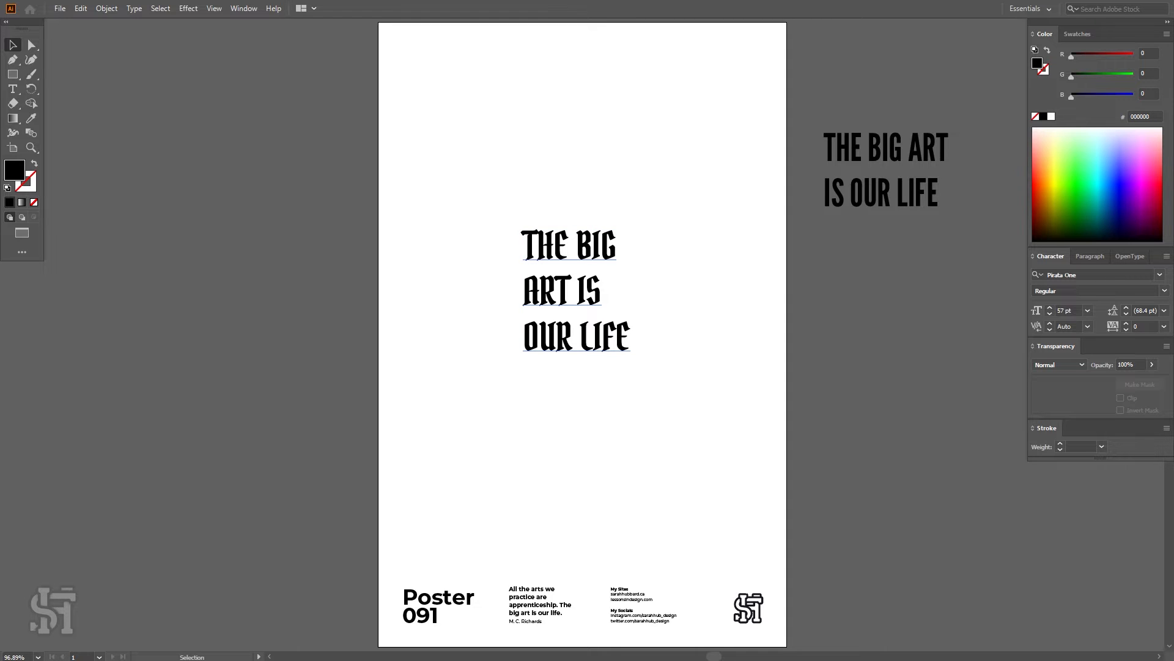
{"action": "left_click", "coordinate": [624, 340]}
{"action": "left_click_drag", "start_coordinate": [624, 339], "coordinate": [932, 407]}
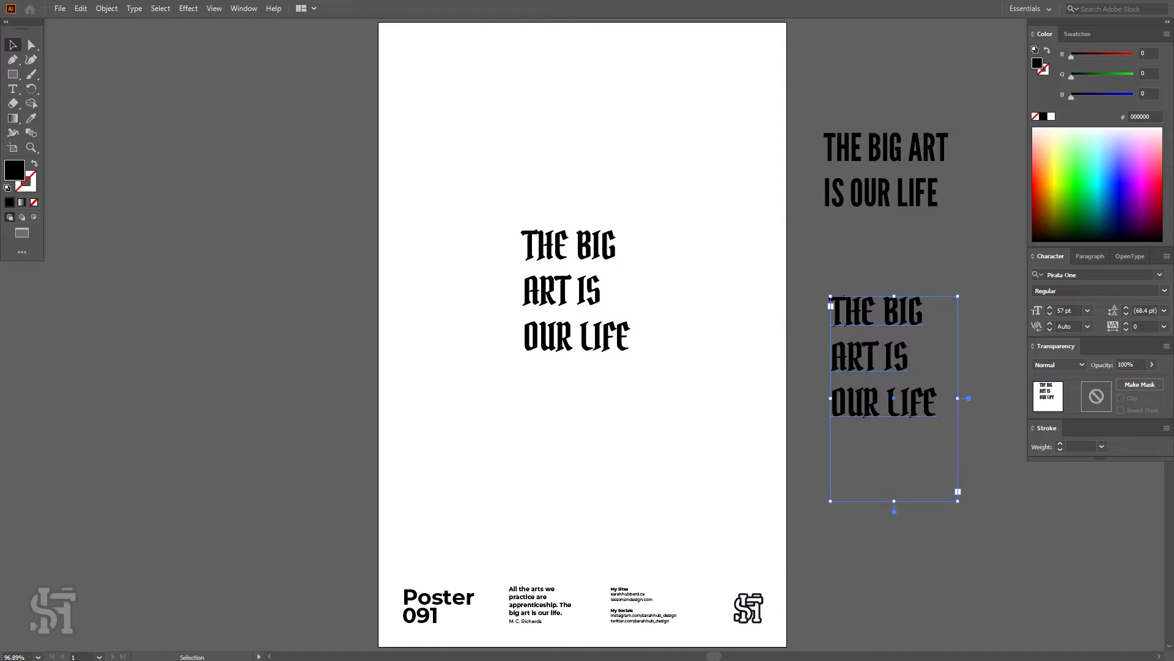
- Convert the Pirata One sentence on the artboard to outlines
{"action": "left_click", "coordinate": [590, 336]}
{"action": "right_click", "coordinate": [576, 329]}
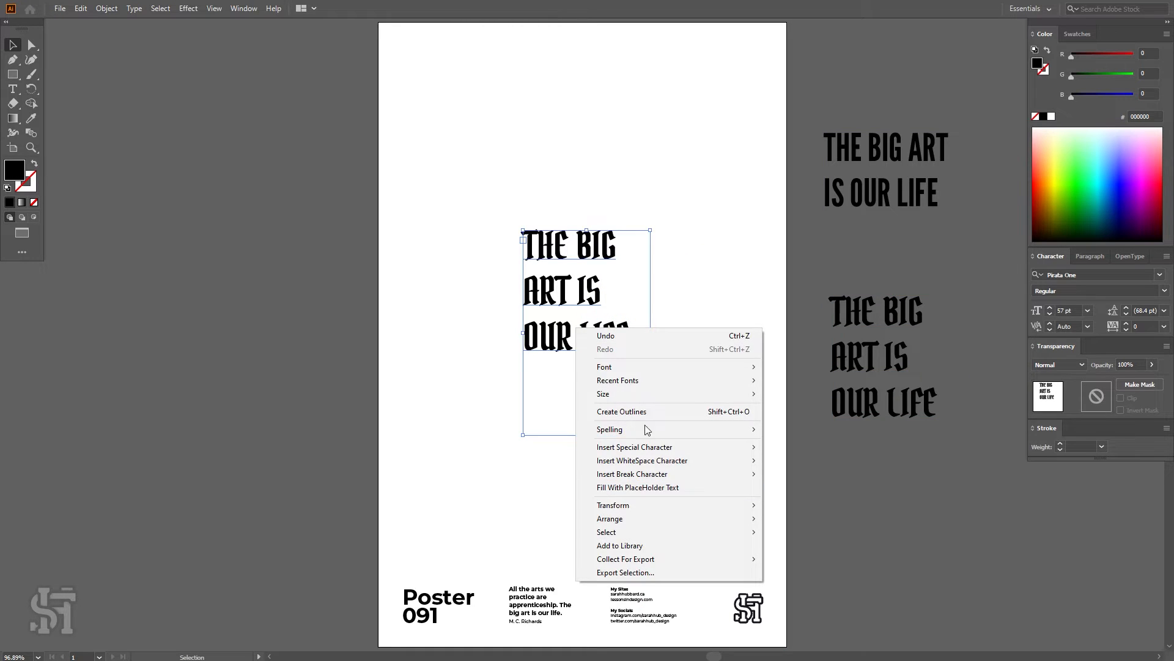
{"action": "left_click", "coordinate": [774, 440]}
{"action": "right_click", "coordinate": [592, 331]}
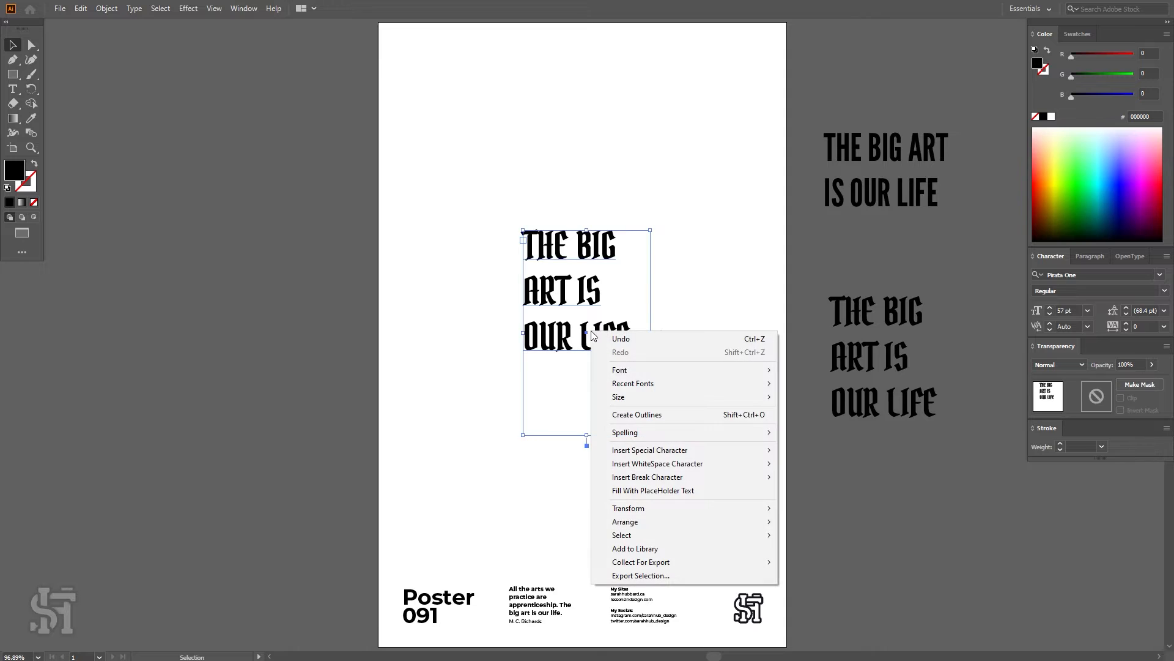
{"action": "left_click", "coordinate": [690, 415]}
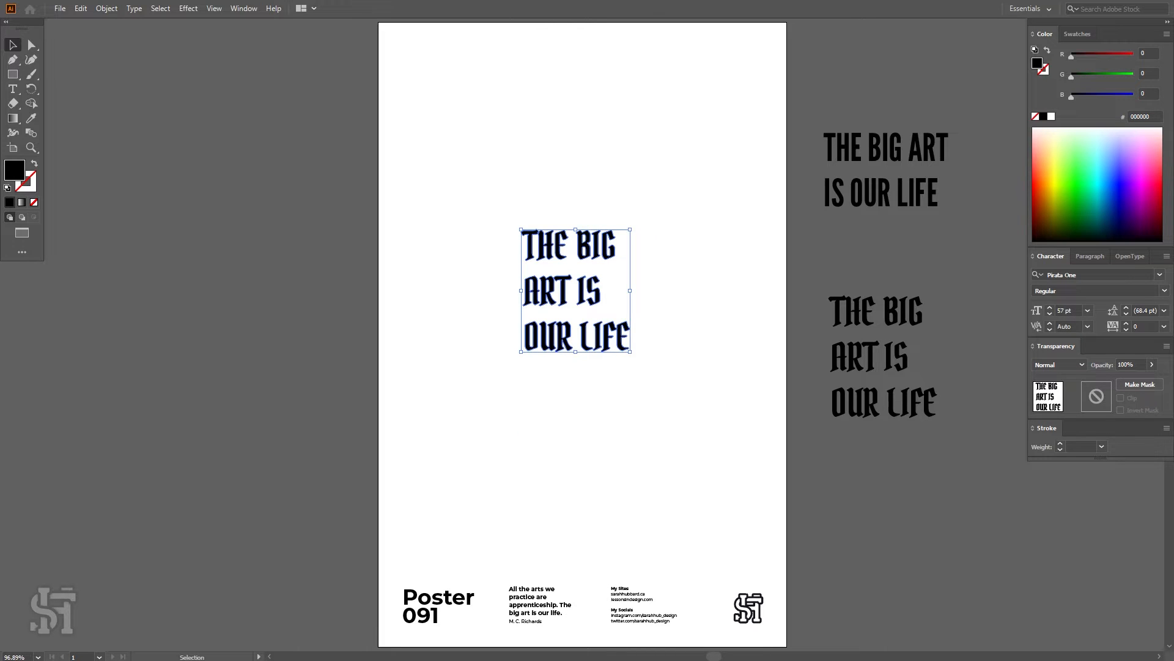
- Scale the outlined sentence up proportionally to more than twice its size and centre it in the poster's main area
{"action": "left_click", "coordinate": [664, 200]}
{"action": "left_click_drag", "start_coordinate": [664, 200], "coordinate": [703, 475]}
{"action": "key", "text": "ctrl+z"}
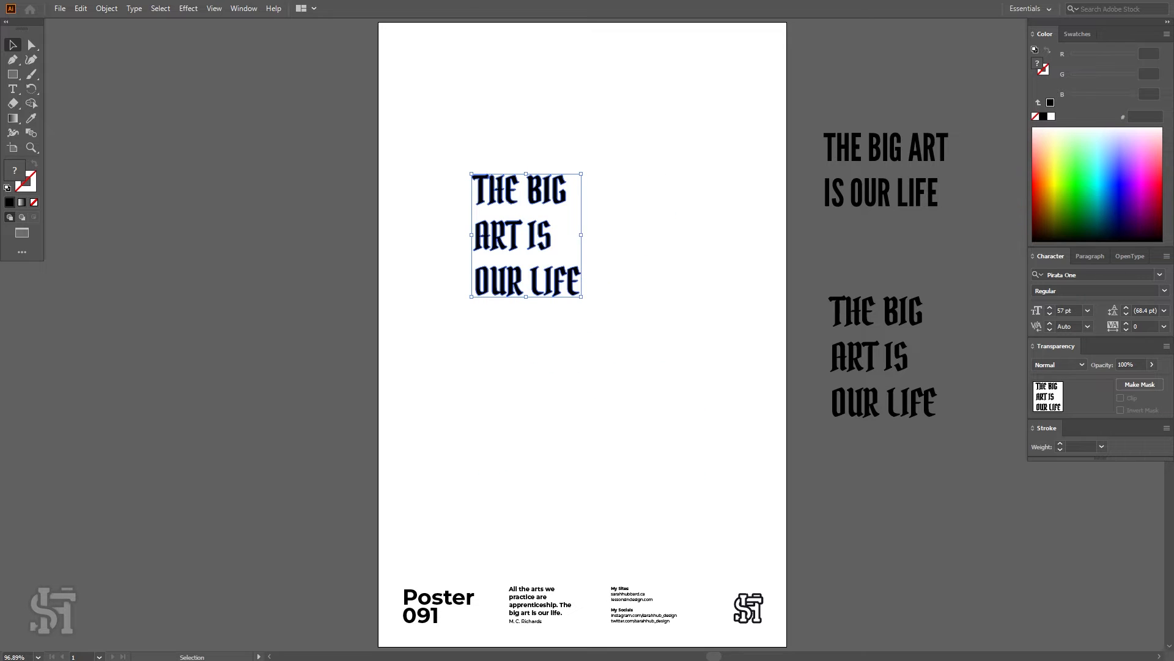
{"action": "left_click_drag", "start_coordinate": [581, 297], "coordinate": [737, 473]}
{"action": "left_click_drag", "start_coordinate": [661, 436], "coordinate": [635, 435]}
{"action": "left_click", "coordinate": [725, 343]}
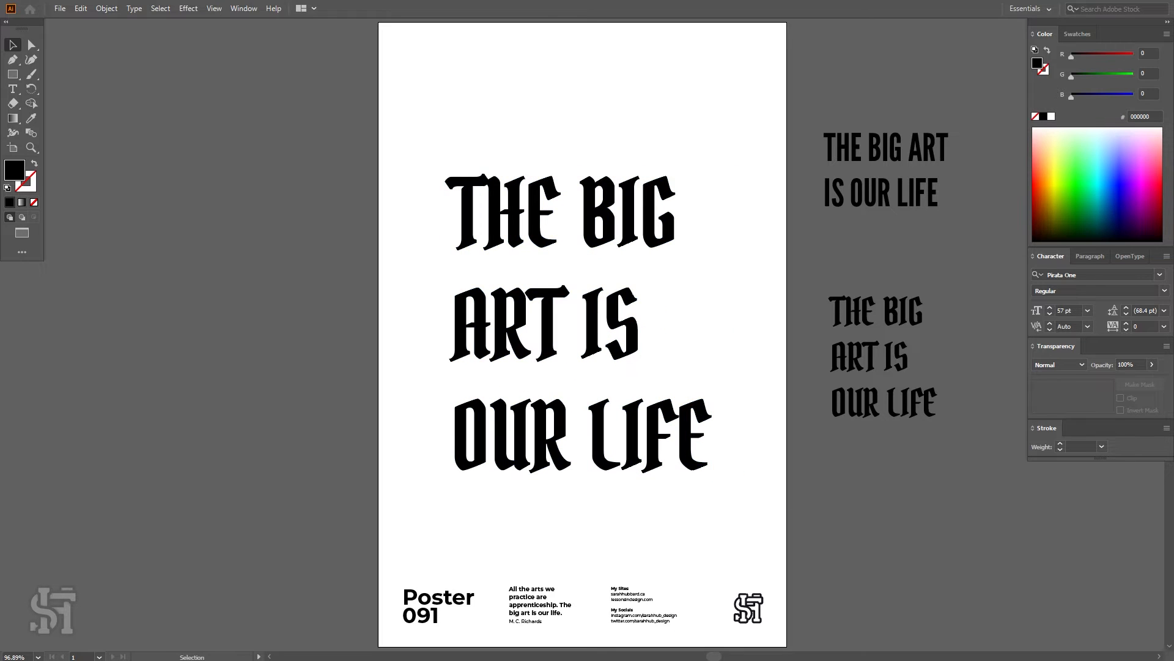
- Ungroup the outlined sentence into separate letters
{"action": "left_click", "coordinate": [485, 182]}
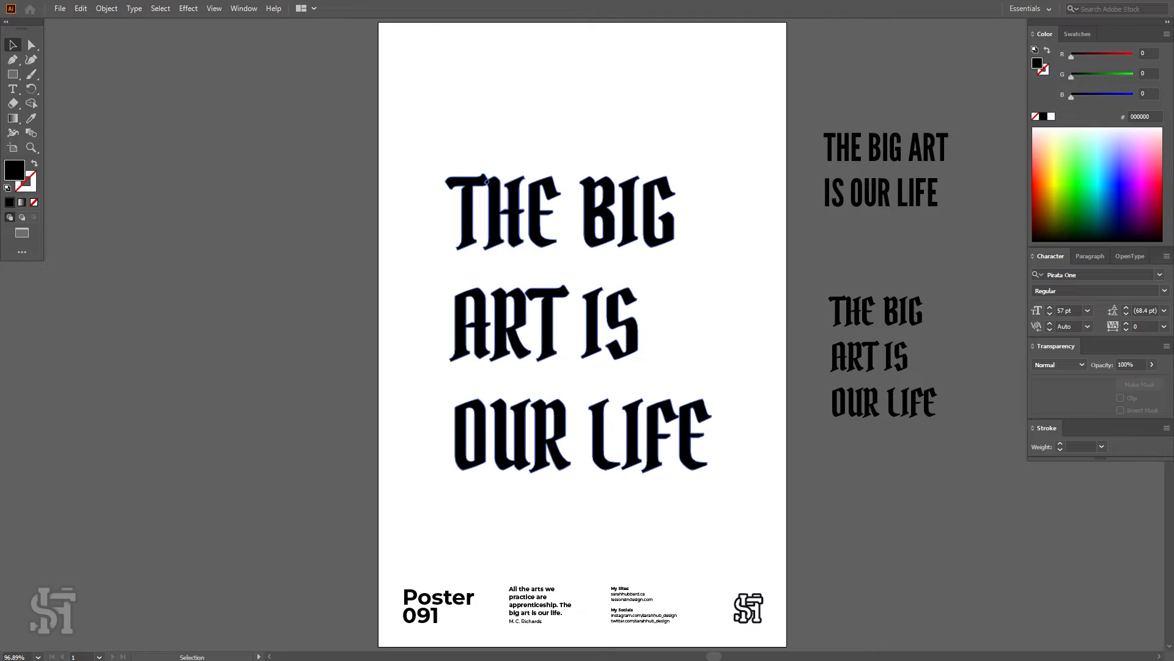
{"action": "key", "text": "ctrl+shift+g"}
{"action": "left_click", "coordinate": [709, 214]}
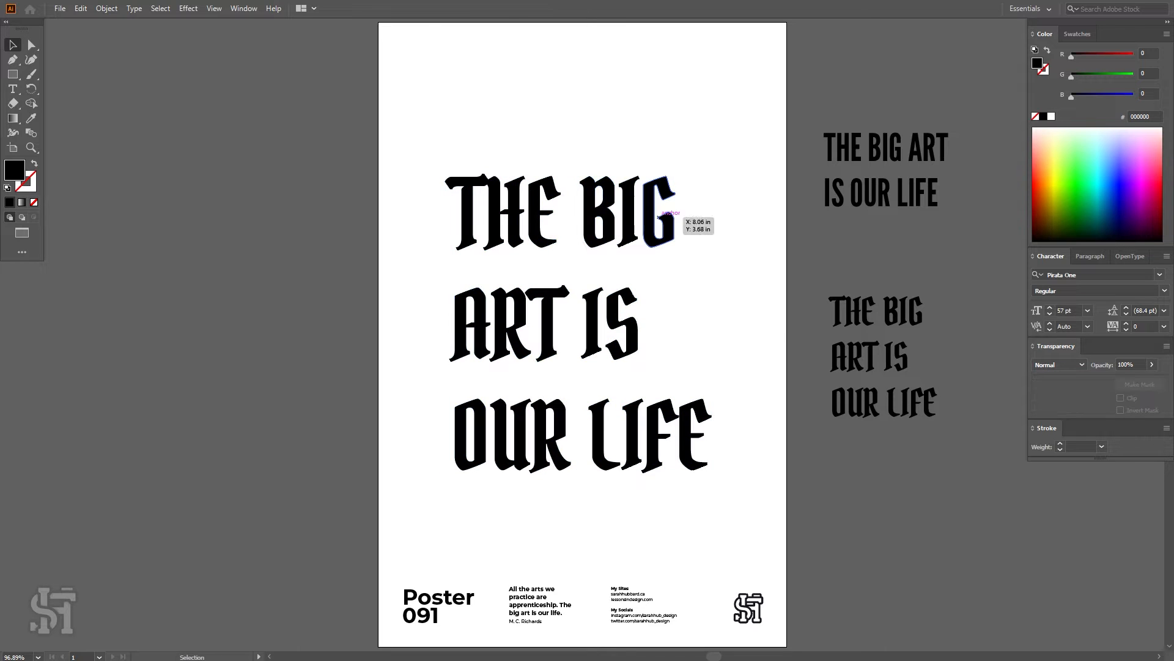
- Nudge the letters HE BIG of the first line to the right to open the gap after the T
{"action": "left_click", "coordinate": [516, 213]}
{"action": "left_click_drag", "start_coordinate": [777, 120], "coordinate": [531, 181]}
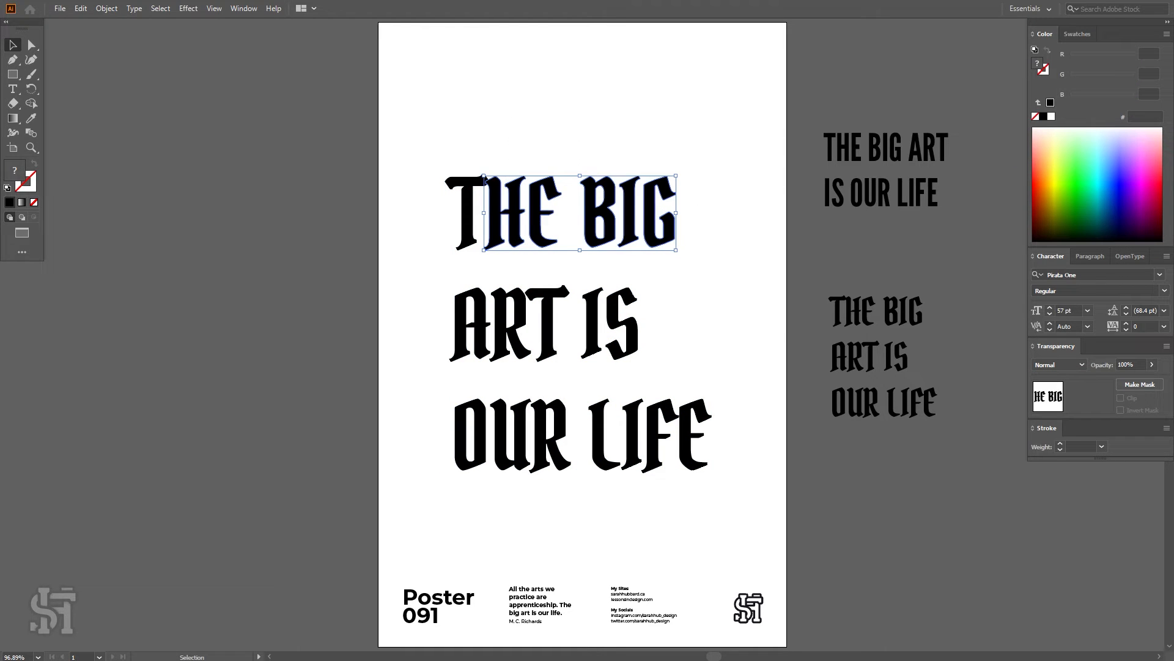
{"action": "key", "text": "Right"}
{"action": "key", "text": "Right"}
{"action": "key", "text": "Right"}
{"action": "key", "text": "Right"}
{"action": "key", "text": "Right"}
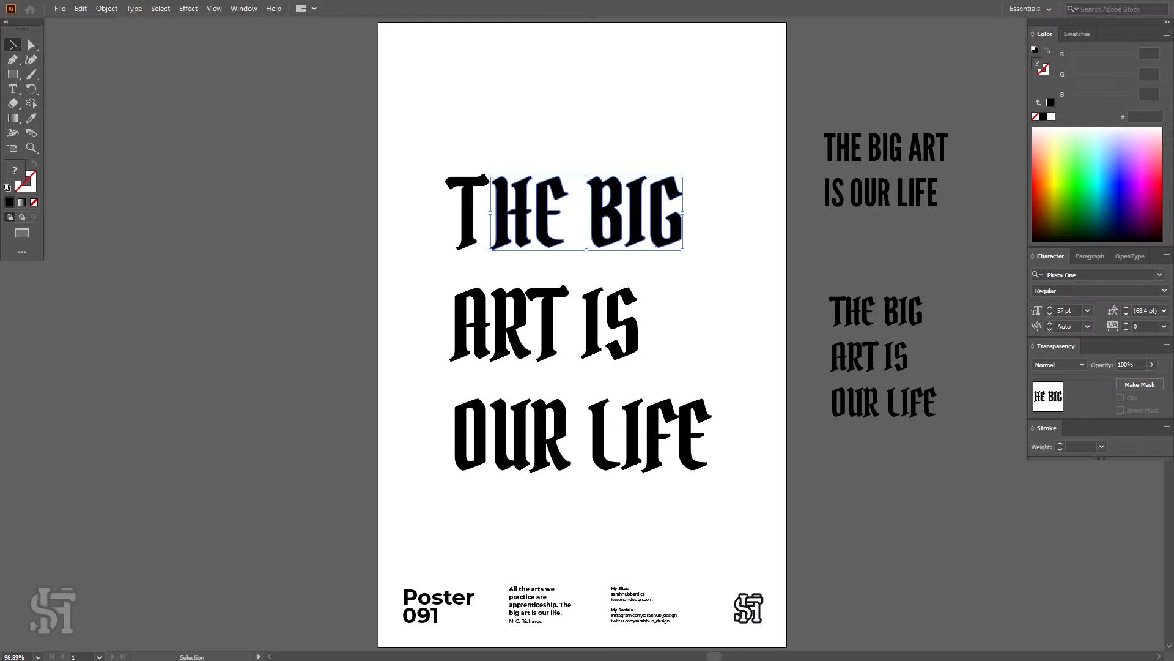
{"action": "key", "text": "Right"}
{"action": "left_click", "coordinate": [710, 214]}
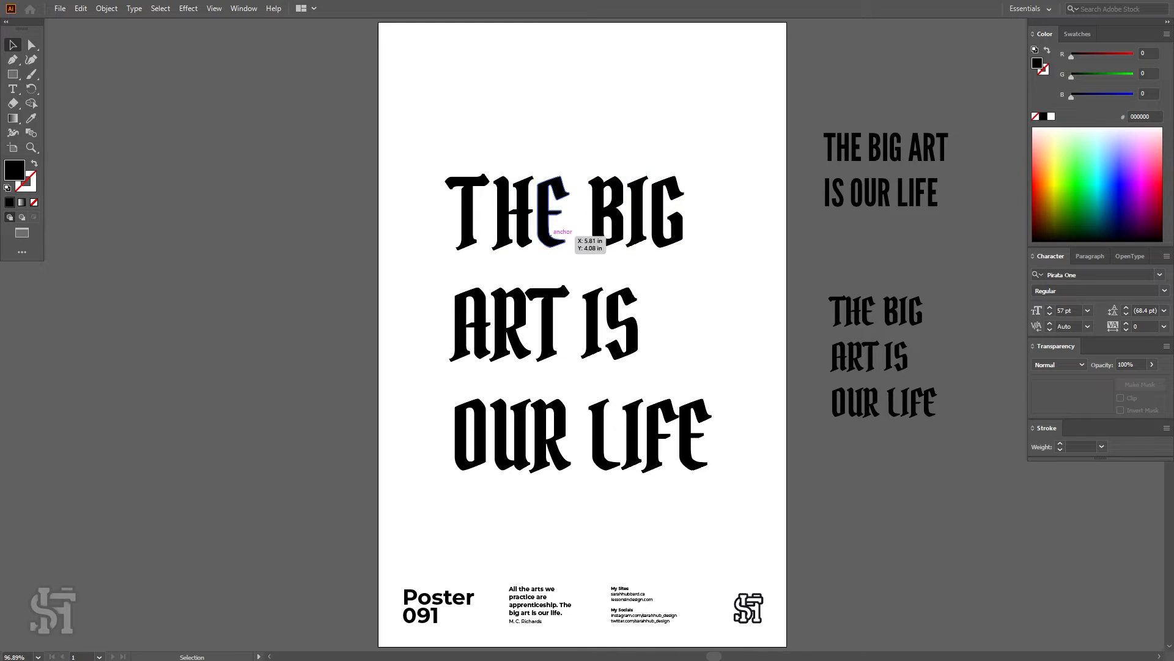
- Nudge the E of THE slightly right, away from the H
{"action": "left_click", "coordinate": [550, 232]}
{"action": "key", "text": "Right"}
{"action": "key", "text": "Right"}
{"action": "left_click", "coordinate": [578, 203]}
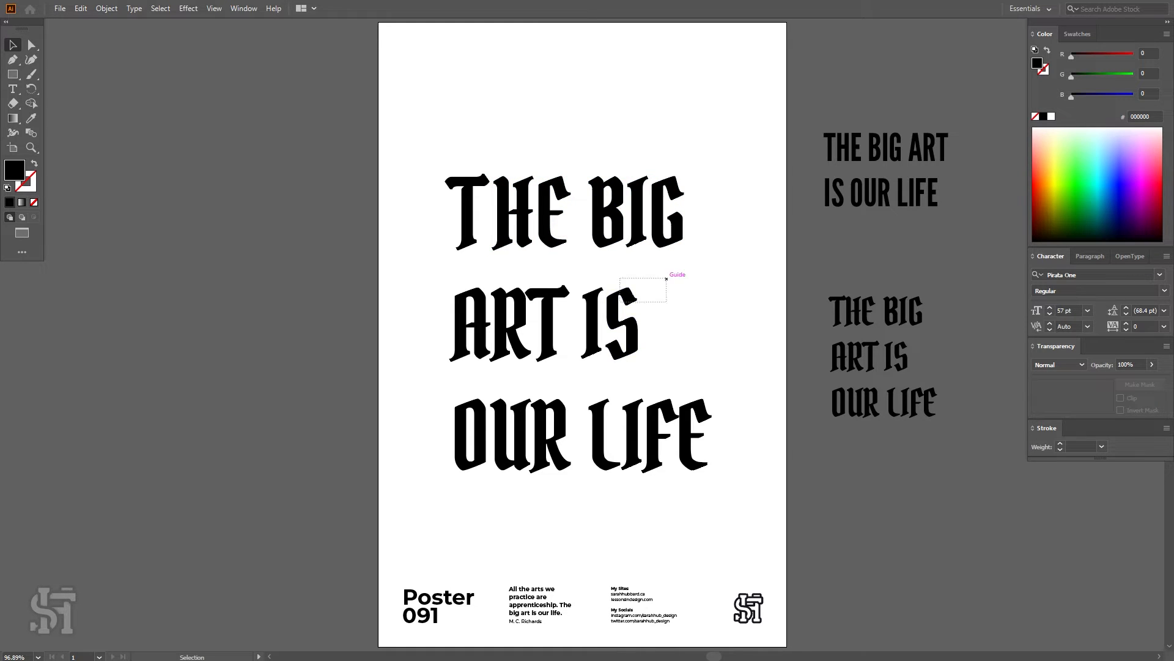
- Loosen the letter spacing of the second line by nudging the end letters of ART IS slightly right
{"action": "left_click_drag", "start_coordinate": [620, 301], "coordinate": [555, 355]}
{"action": "key", "text": "Right"}
{"action": "key", "text": "Right"}
{"action": "key", "text": "Right"}
{"action": "left_click", "coordinate": [667, 333]}
{"action": "left_click", "coordinate": [629, 327]}
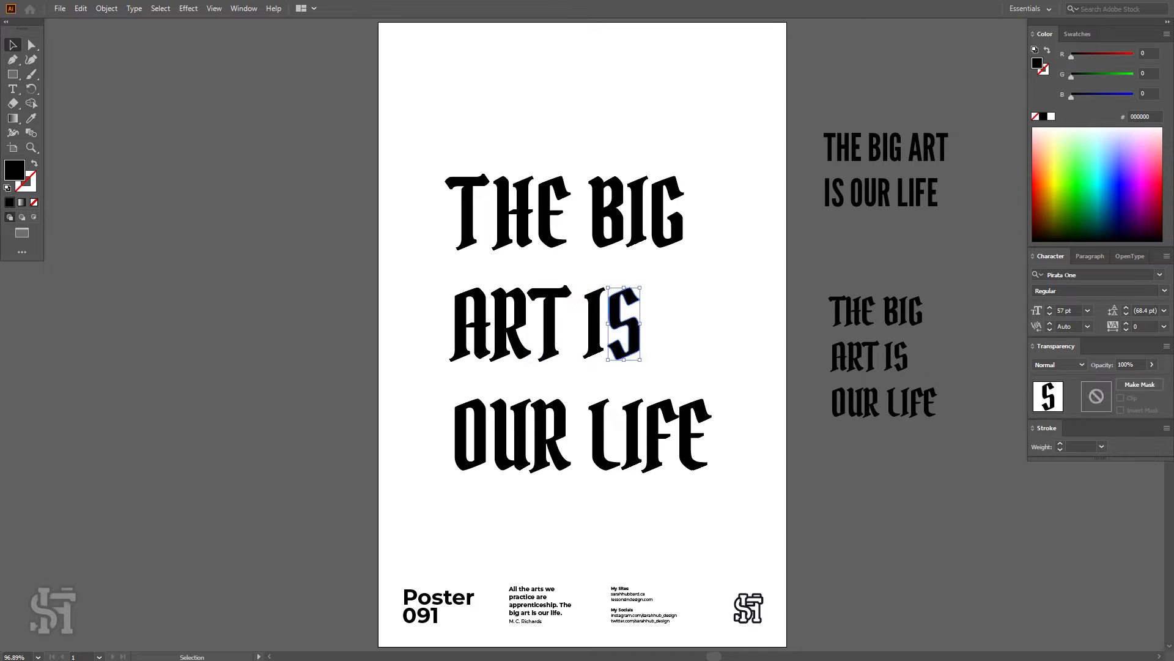
{"action": "left_click", "coordinate": [667, 334]}
- Nudge the R of OUR slightly right, away from the U
{"action": "left_click", "coordinate": [552, 435]}
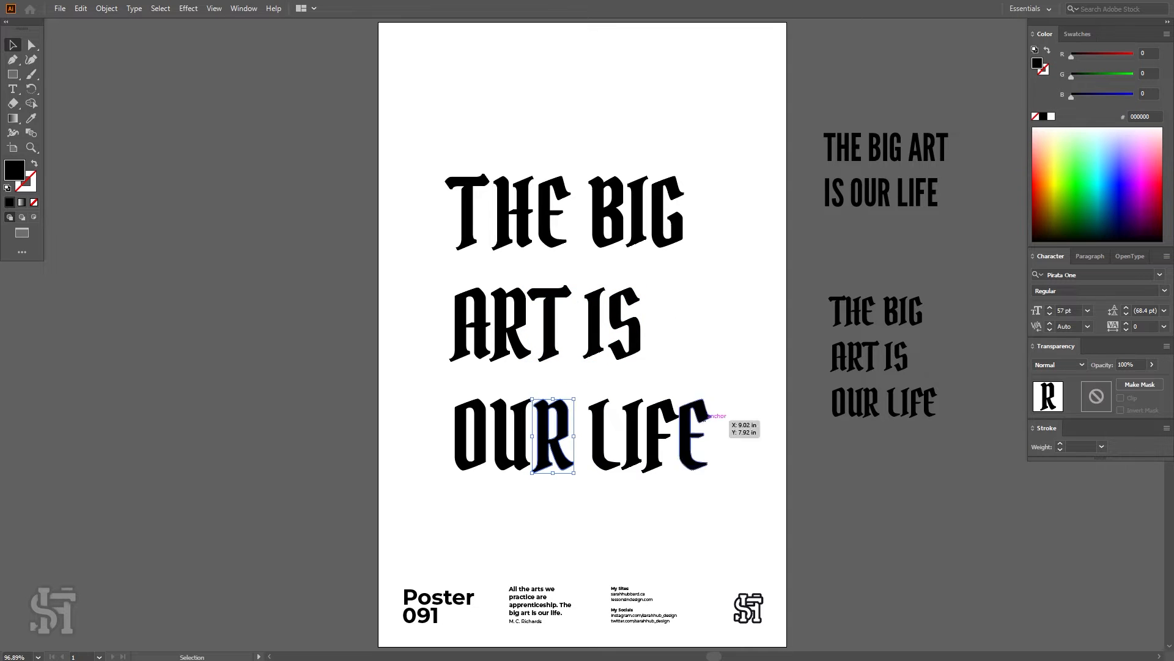
{"action": "key", "text": "Right"}
{"action": "key", "text": "Right"}
{"action": "left_click", "coordinate": [735, 388]}
- Nudge the final E of LIFE to the right to separate it from the F
{"action": "left_click_drag", "start_coordinate": [737, 387], "coordinate": [710, 485]}
{"action": "left_click", "coordinate": [727, 483]}
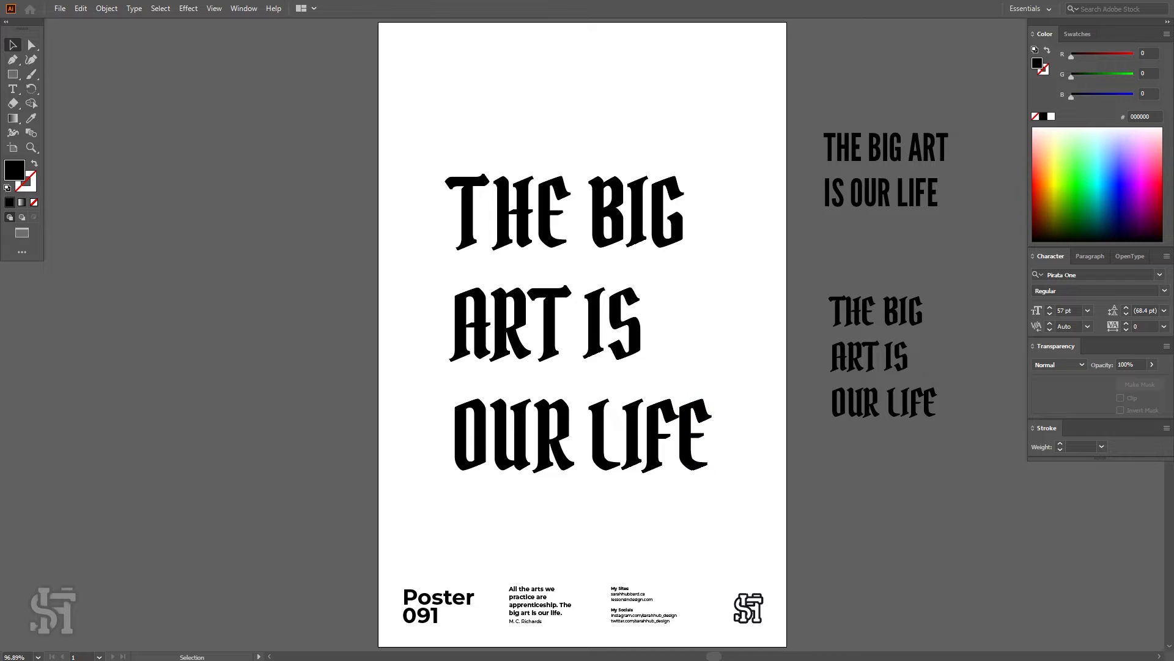
{"action": "left_click", "coordinate": [688, 436]}
{"action": "key", "text": "Right"}
{"action": "key", "text": "Right"}
{"action": "key", "text": "Right"}
{"action": "key", "text": "Right"}
{"action": "key", "text": "Right"}
{"action": "key", "text": "Right"}
{"action": "key", "text": "Right"}
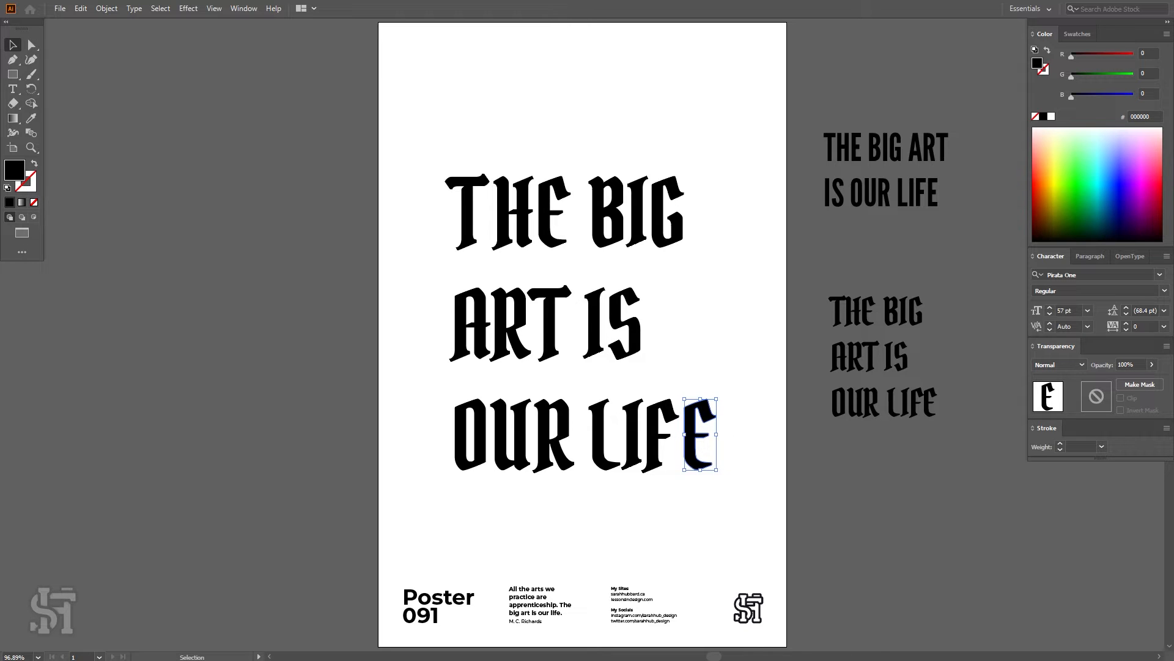
- Fine-tune the final E of LIFE by shifting it slightly back toward the F, and deselect it
{"action": "left_click_drag", "start_coordinate": [693, 438], "coordinate": [682, 438]}
{"action": "key", "text": "ctrl+shift+a"}
{"action": "key", "text": "ctrl+z"}
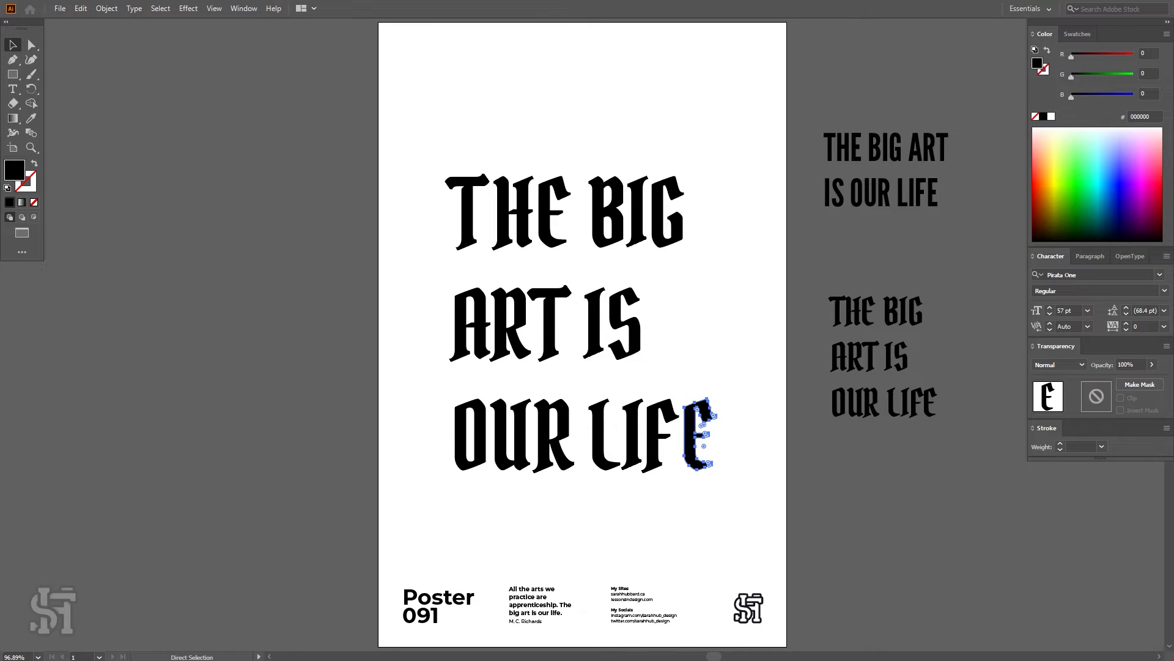
{"action": "left_click", "coordinate": [767, 478]}
{"action": "left_click", "coordinate": [696, 456]}
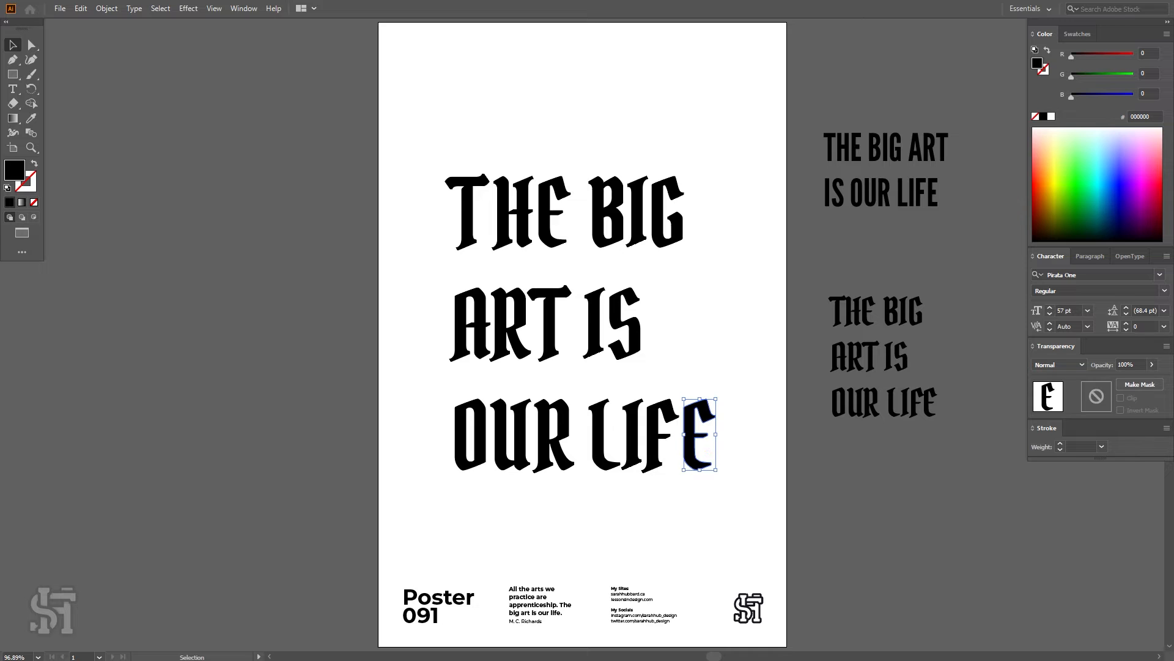
{"action": "key", "text": "ctrl+shift+a"}
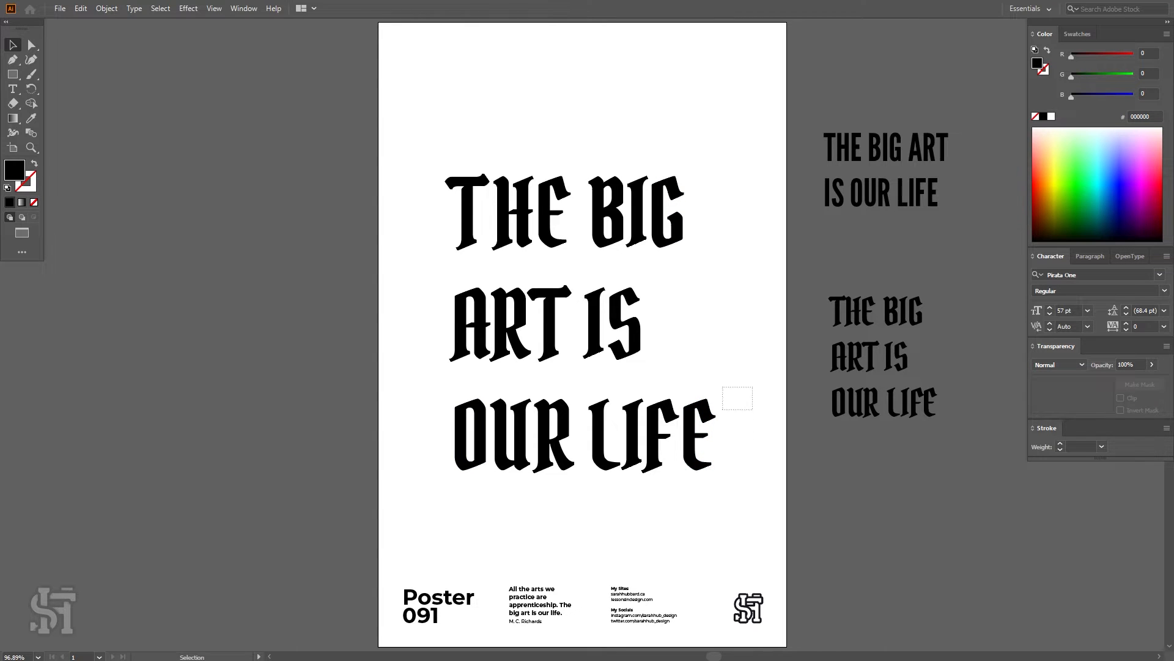
- Widen the word gaps in all three lines by nudging LIFE, IS and BIG slightly to the right
{"action": "left_click_drag", "start_coordinate": [722, 409], "coordinate": [591, 517]}
{"action": "key", "text": "Right"}
{"action": "key", "text": "Right"}
{"action": "left_click_drag", "start_coordinate": [669, 284], "coordinate": [581, 366]}
{"action": "key", "text": "Right"}
{"action": "key", "text": "Right"}
{"action": "key", "text": "Right"}
{"action": "left_click_drag", "start_coordinate": [707, 127], "coordinate": [571, 271]}
{"action": "key", "text": "Right"}
{"action": "key", "text": "Right"}
{"action": "key", "text": "Right"}
{"action": "left_click", "coordinate": [717, 161]}
{"action": "left_click_drag", "start_coordinate": [717, 161], "coordinate": [449, 259]}
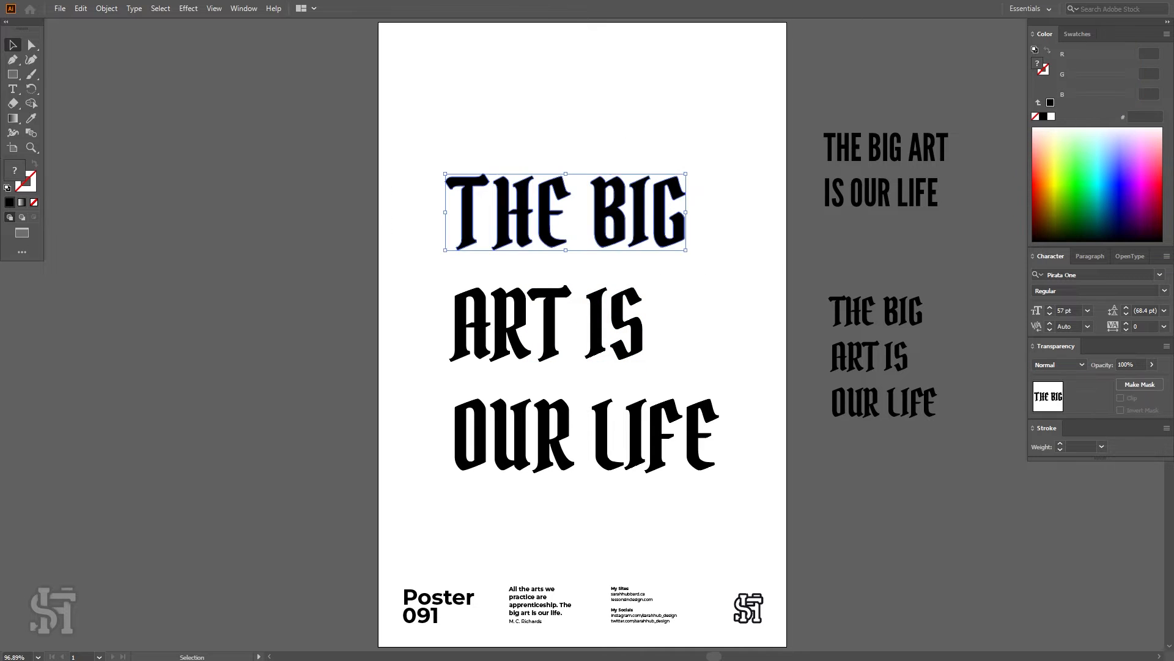
{"action": "left_click_drag", "start_coordinate": [713, 276], "coordinate": [447, 367]}
{"action": "left_click", "coordinate": [703, 269]}
{"action": "left_click", "coordinate": [596, 324]}
{"action": "left_click_drag", "start_coordinate": [686, 269], "coordinate": [575, 309]}
{"action": "key", "text": "ctrl+z"}
{"action": "left_click", "coordinate": [726, 265]}
{"action": "left_click_drag", "start_coordinate": [726, 265], "coordinate": [396, 341]}
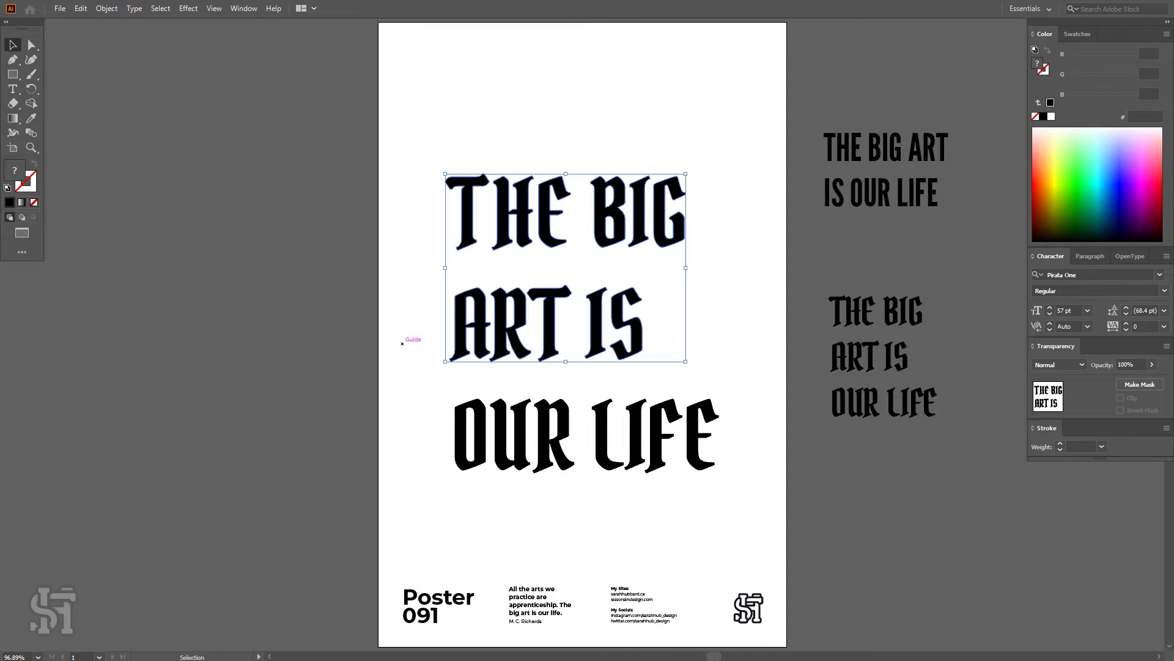
{"action": "left_click_drag", "start_coordinate": [738, 269], "coordinate": [456, 342]}
- Move the THE BIG line straight up, close to the poster's top edge, to separate it from ART IS
{"action": "left_click", "coordinate": [727, 257]}
{"action": "left_click_drag", "start_coordinate": [727, 257], "coordinate": [611, 211]}
{"action": "left_click", "coordinate": [549, 321]}
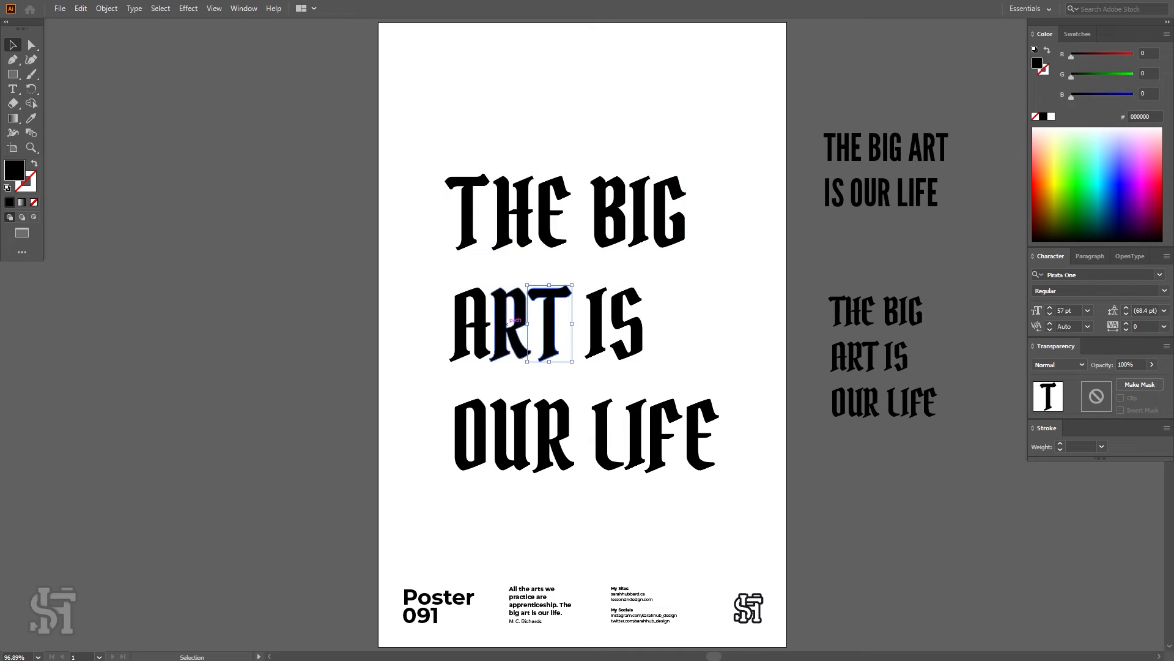
{"action": "left_click_drag", "start_coordinate": [397, 385], "coordinate": [663, 87]}
{"action": "left_click", "coordinate": [713, 260]}
- Group all the letters of the ART IS line into one object
{"action": "left_click_drag", "start_coordinate": [673, 235], "coordinate": [583, 352], "text": "shift"}
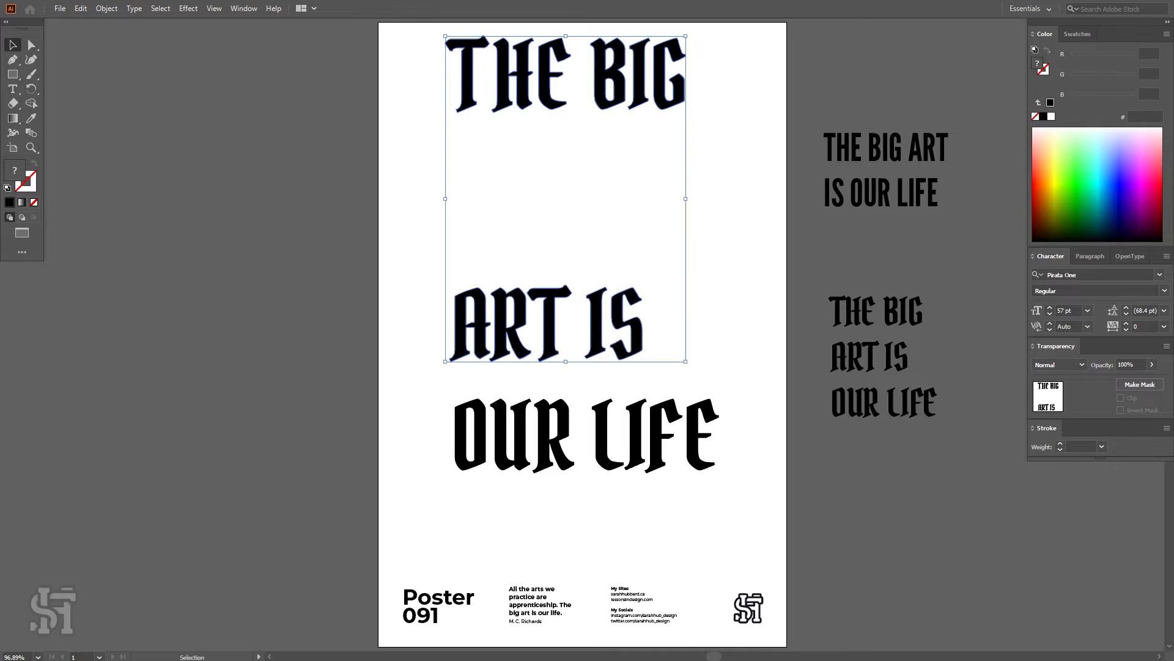
{"action": "left_click", "coordinate": [574, 310]}
{"action": "left_click", "coordinate": [623, 311]}
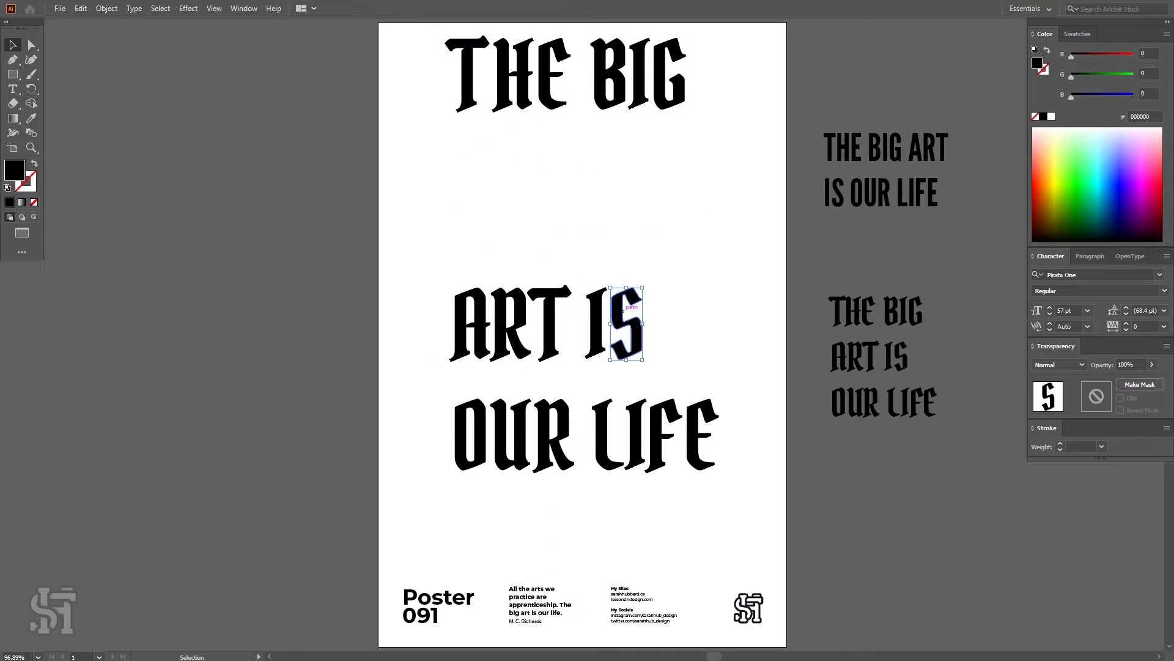
{"action": "left_click_drag", "start_coordinate": [639, 329], "coordinate": [510, 356]}
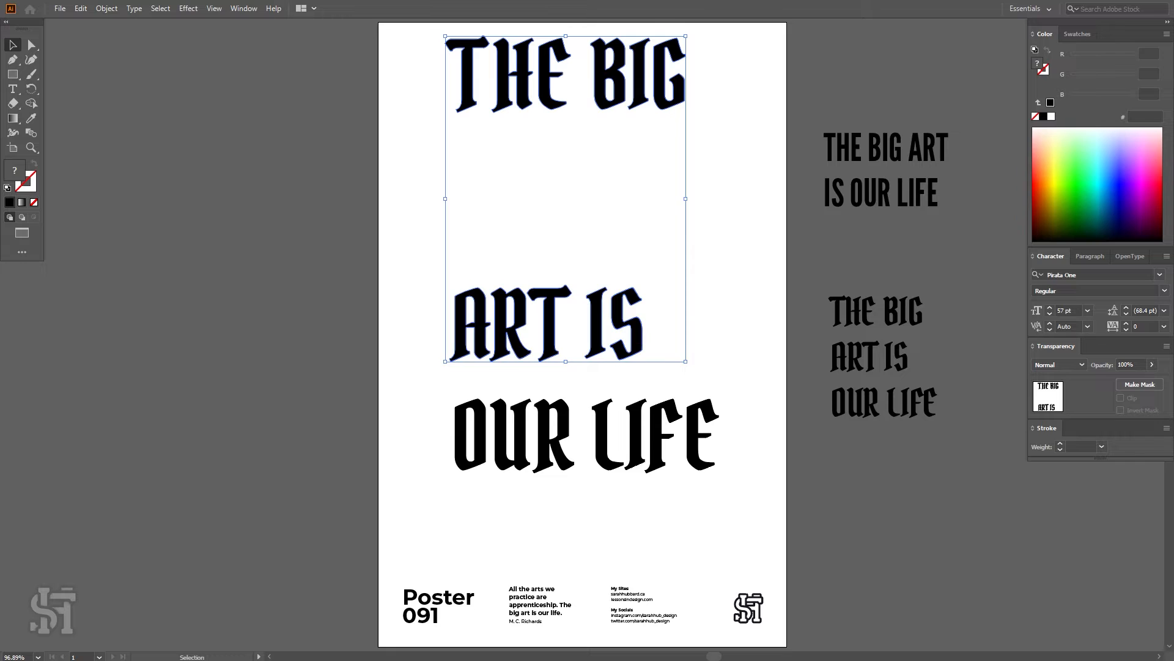
{"action": "left_click", "coordinate": [642, 332]}
{"action": "left_click", "coordinate": [625, 330]}
{"action": "left_click", "coordinate": [596, 324], "text": "shift"}
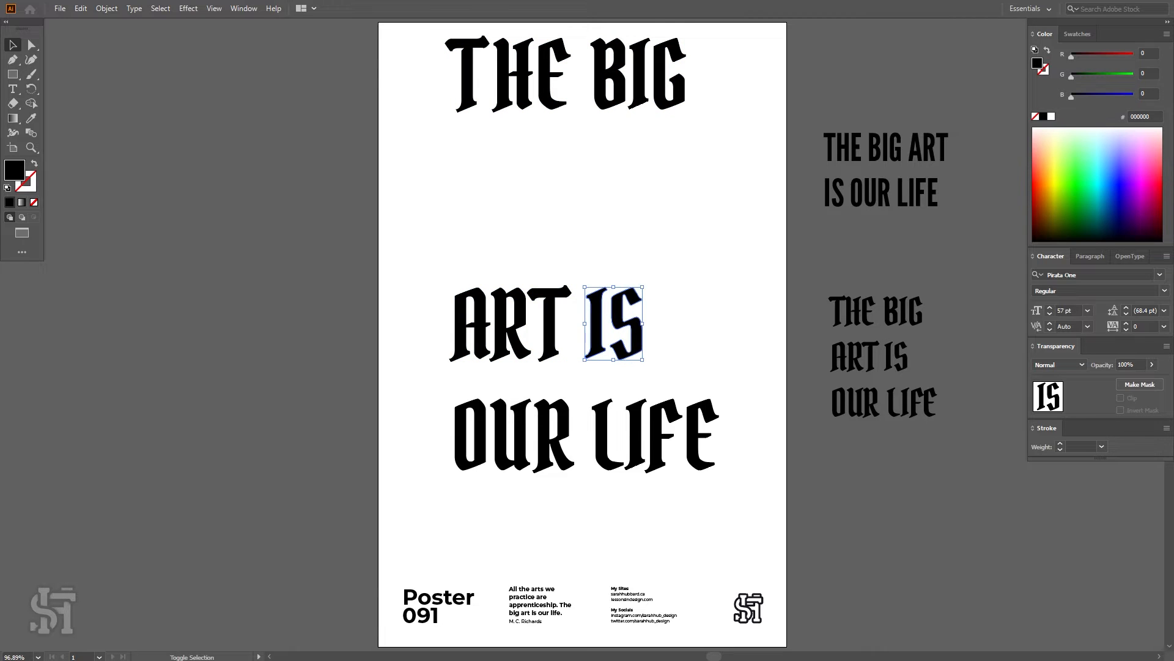
{"action": "left_click", "coordinate": [549, 327], "text": "shift"}
{"action": "left_click", "coordinate": [507, 324], "text": "shift"}
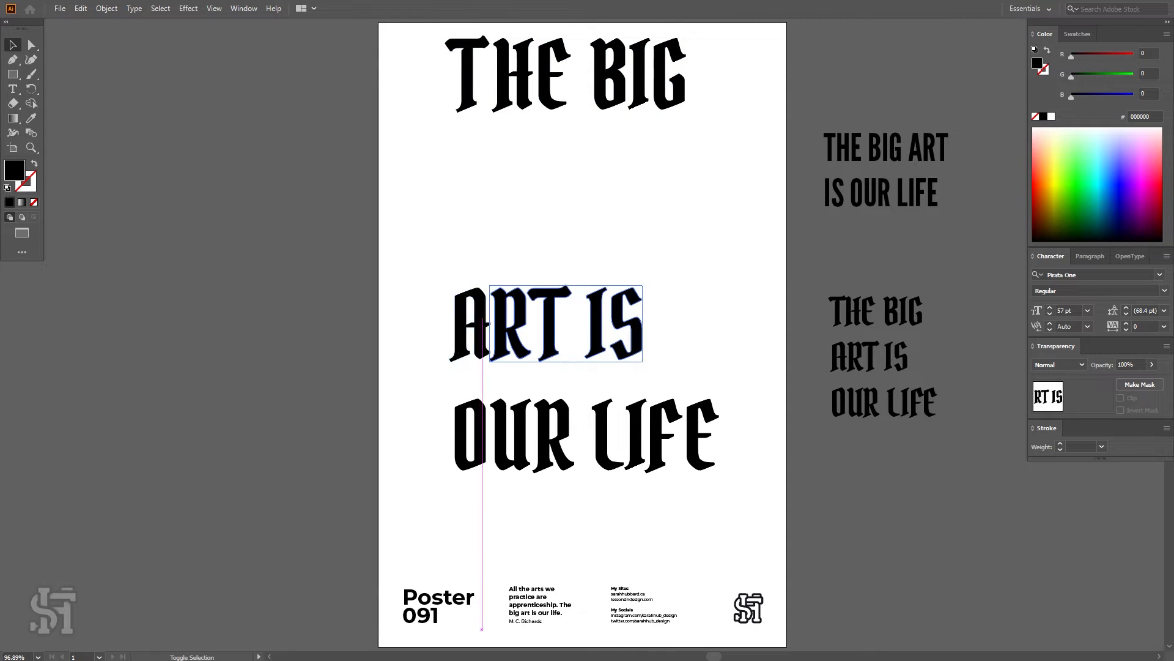
{"action": "left_click", "coordinate": [481, 321], "text": "shift"}
{"action": "key", "text": "ctrl+g"}
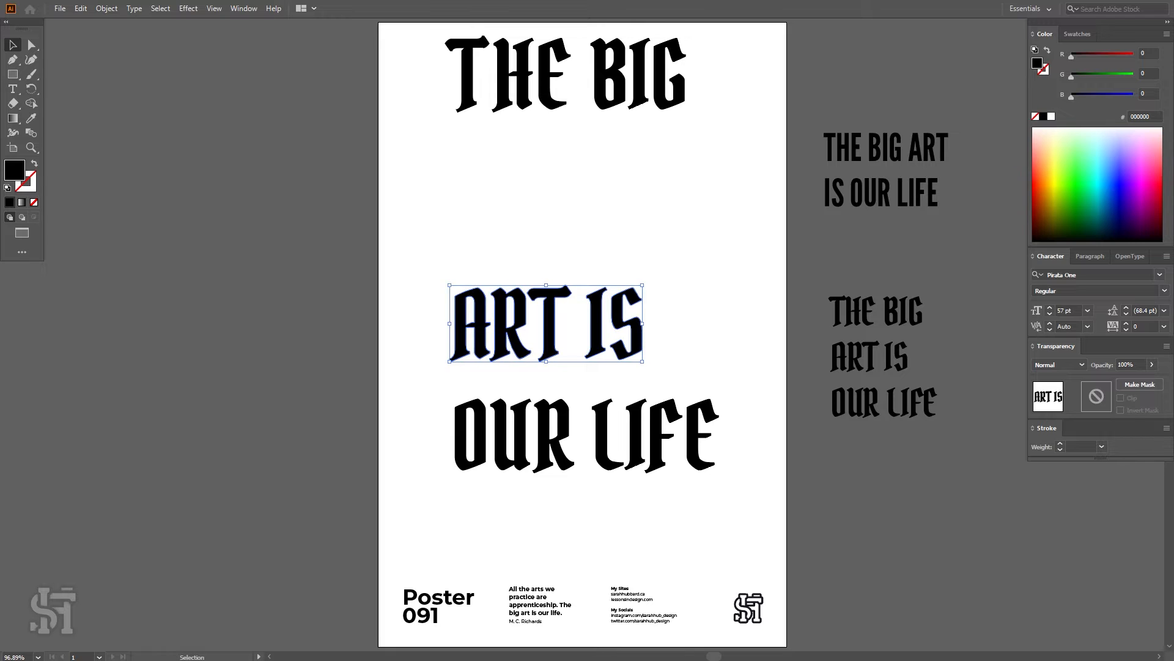
- Shift ART IS up and THE BIG down so the two lines sit close together in the poster's upper part
{"action": "left_click_drag", "start_coordinate": [482, 324], "coordinate": [482, 249]}
{"action": "left_click_drag", "start_coordinate": [607, 108], "coordinate": [607, 161]}
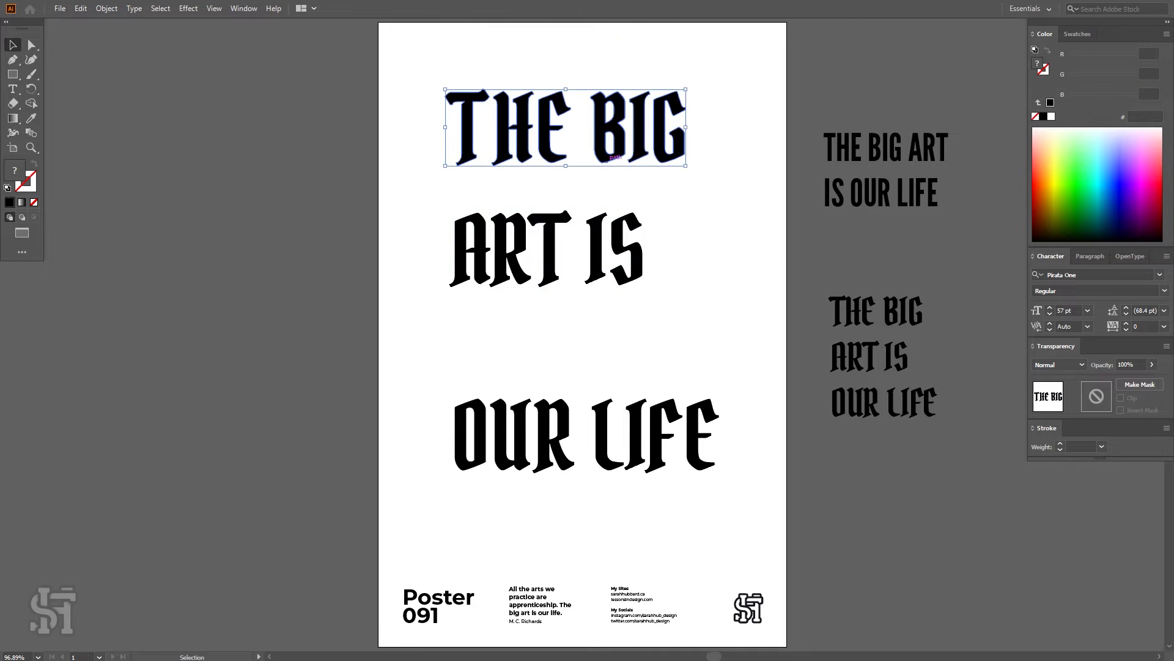
{"action": "left_click_drag", "start_coordinate": [603, 247], "coordinate": [603, 221]}
{"action": "left_click_drag", "start_coordinate": [775, 517], "coordinate": [443, 137]}
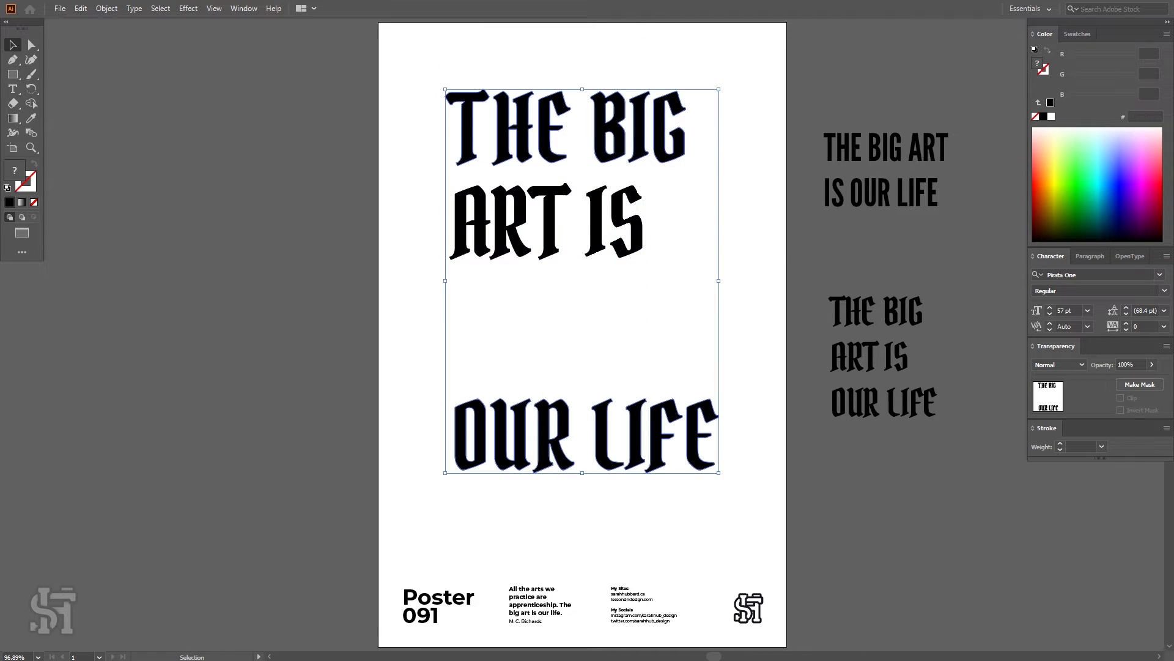
{"action": "left_click", "coordinate": [692, 330]}
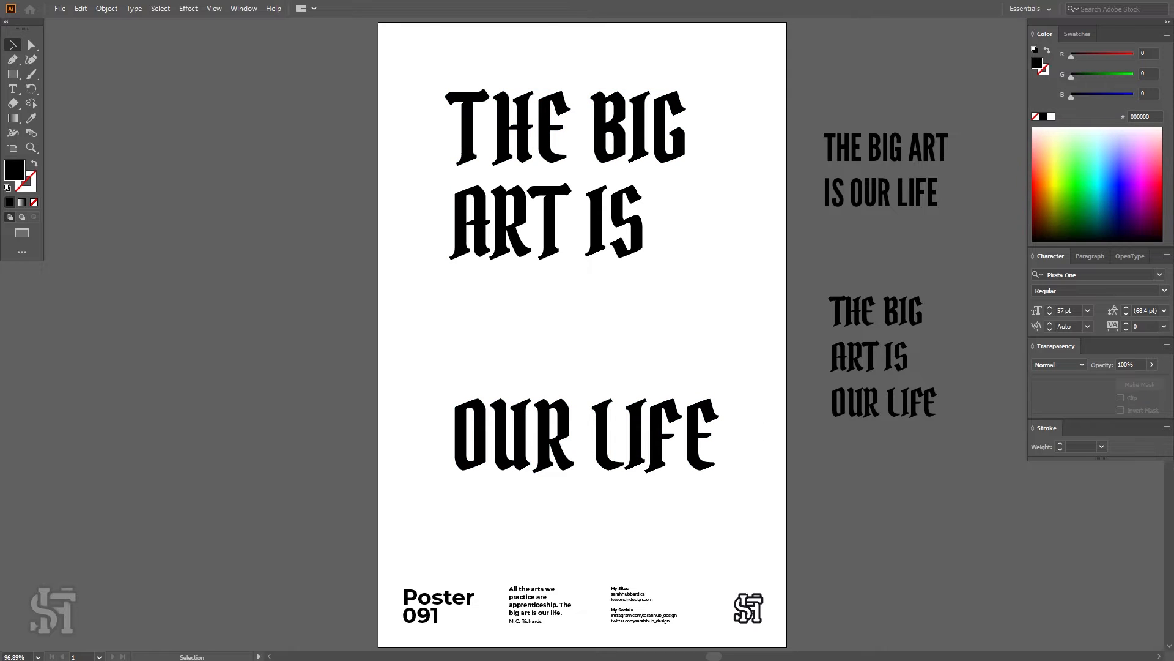
- Select all the letters of the OUR LIFE line together, from the final E back to the O
{"action": "left_click", "coordinate": [699, 438]}
{"action": "left_click", "coordinate": [650, 437], "text": "shift"}
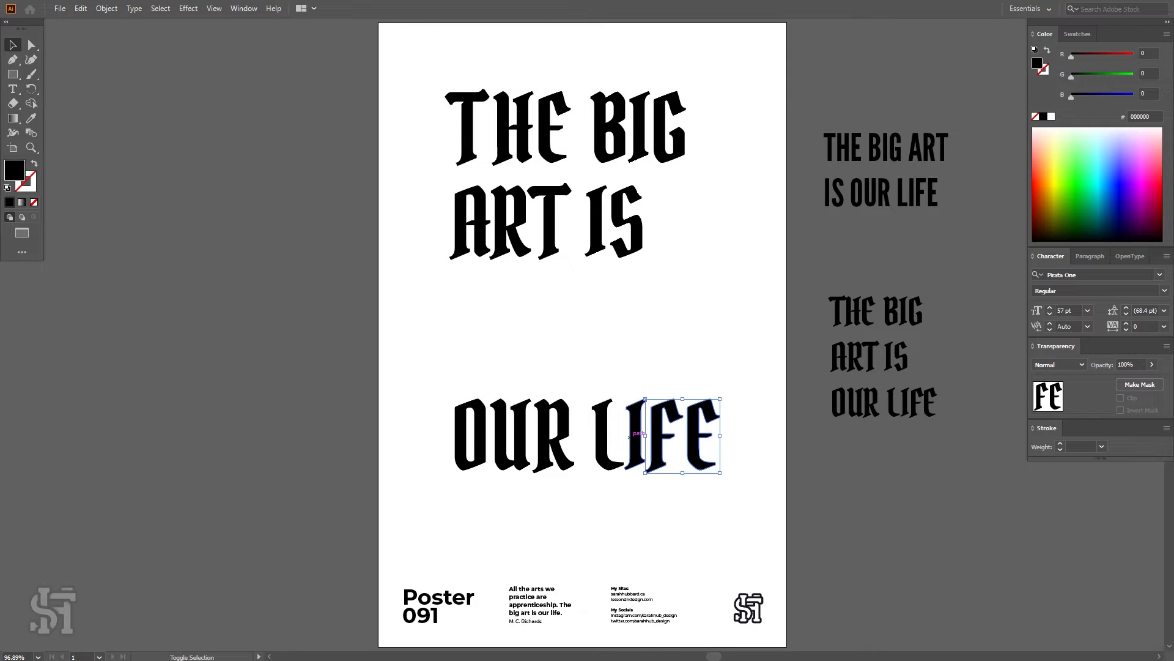
{"action": "left_click", "coordinate": [636, 435], "text": "shift"}
{"action": "left_click", "coordinate": [605, 432], "text": "shift"}
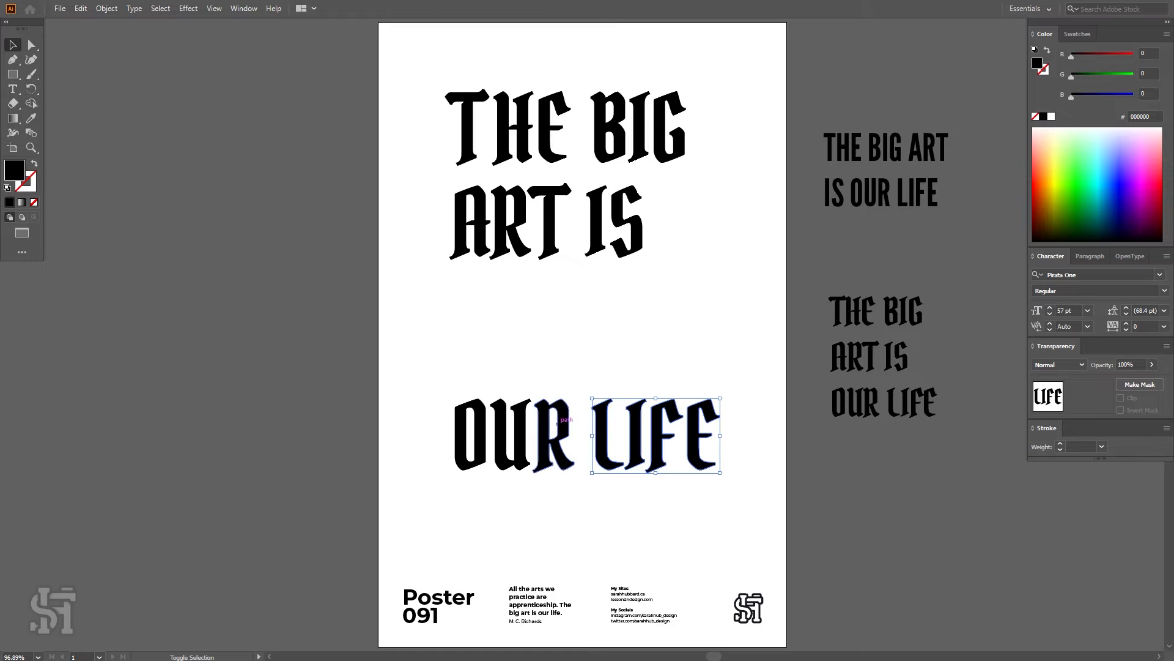
{"action": "left_click", "coordinate": [551, 431], "text": "shift"}
{"action": "left_click", "coordinate": [514, 416], "text": "shift"}
{"action": "left_click", "coordinate": [486, 429], "text": "shift"}
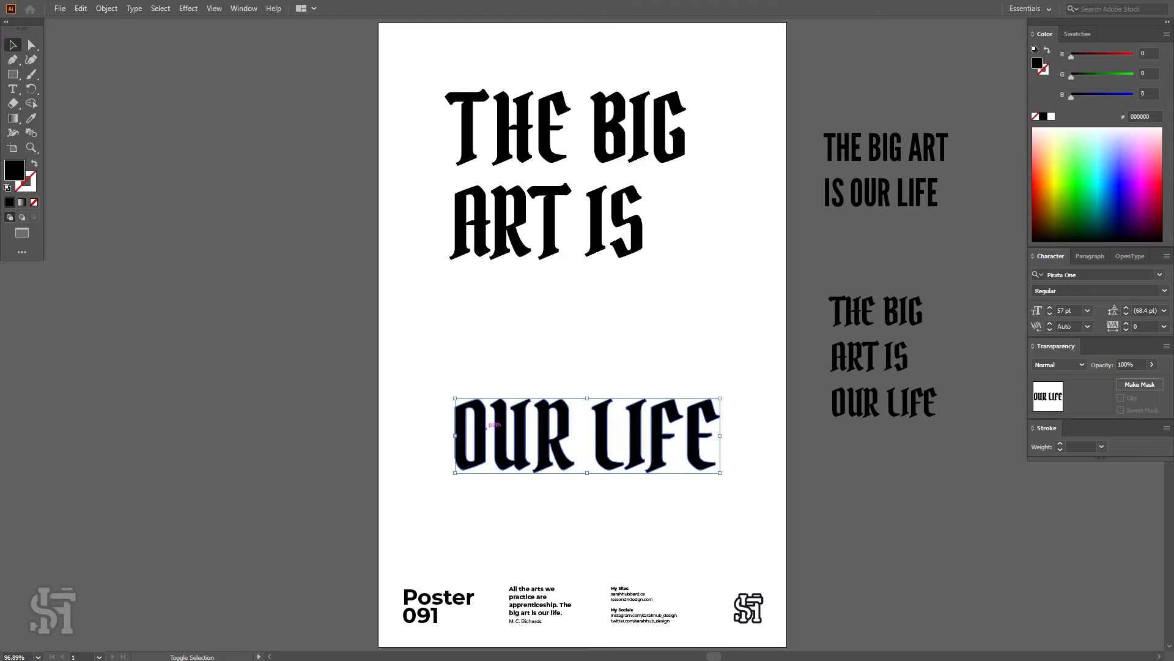
{"action": "left_click", "coordinate": [550, 306]}
- Move ART IS down to just above OUR LIFE and lower THE BIG to sit above it
{"action": "left_click_drag", "start_coordinate": [555, 213], "coordinate": [556, 317]}
{"action": "left_click_drag", "start_coordinate": [556, 148], "coordinate": [558, 224]}
{"action": "left_click", "coordinate": [752, 110]}
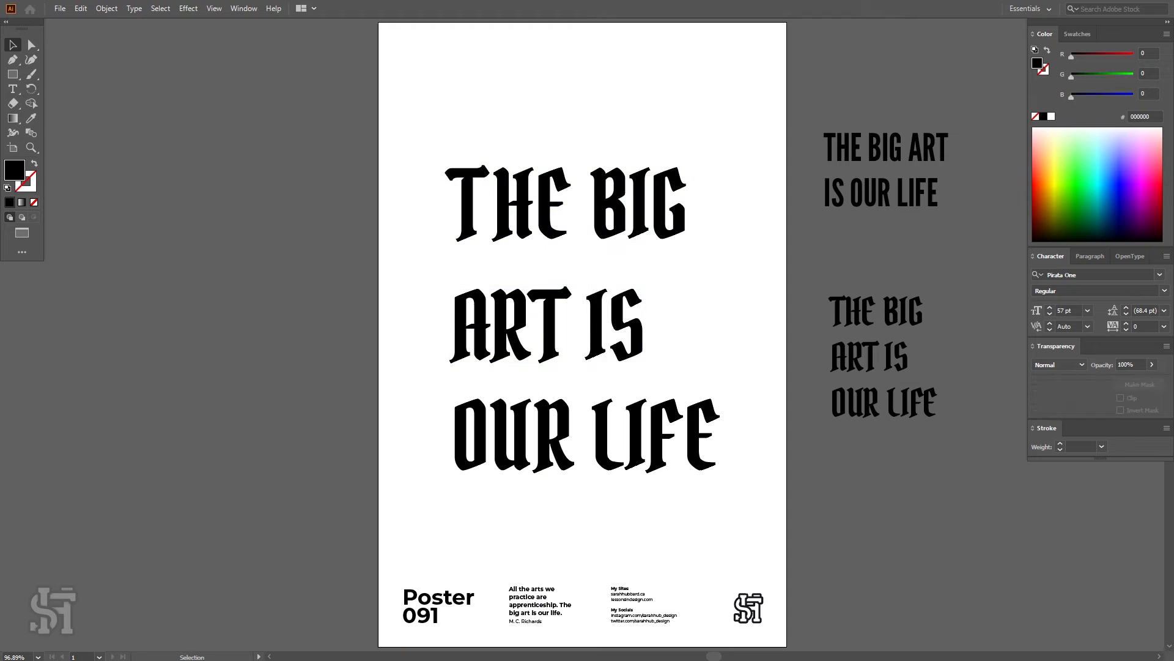
- Move the small draft versions of the sentence on the pasteboard farther away from the poster
{"action": "left_click_drag", "start_coordinate": [754, 109], "coordinate": [936, 499]}
{"action": "left_click_drag", "start_coordinate": [862, 353], "coordinate": [1091, 471]}
{"action": "left_click", "coordinate": [955, 422]}
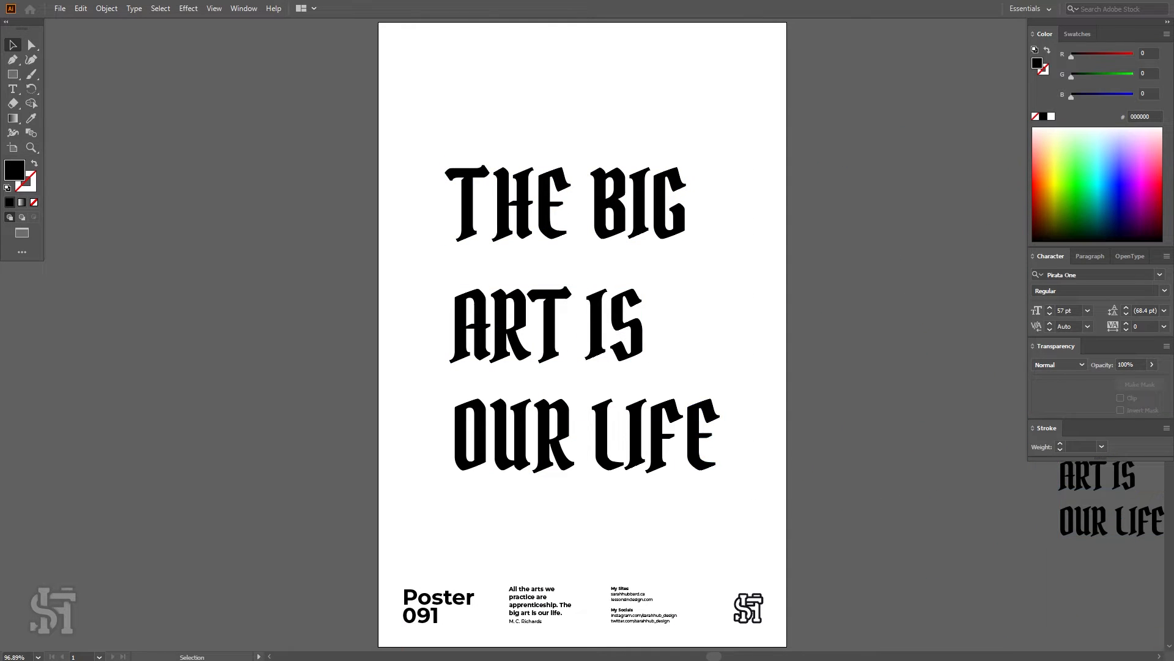
- Raise the ART IS line slightly toward THE BIG and deselect it
{"action": "left_click_drag", "start_coordinate": [624, 340], "coordinate": [624, 329]}
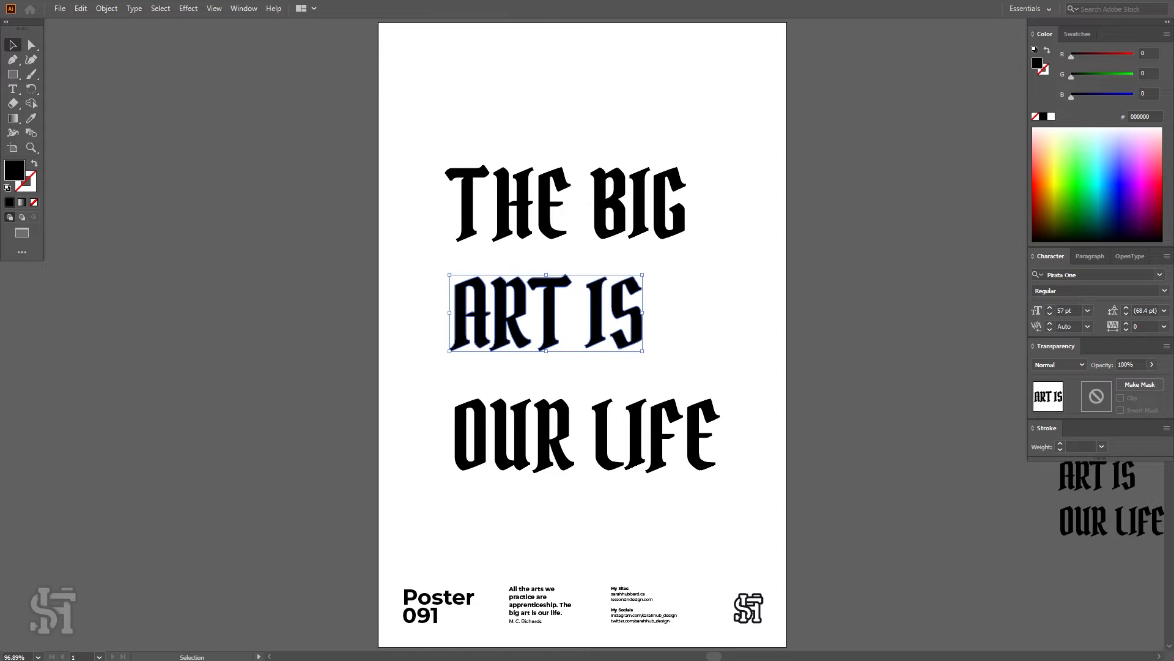
{"action": "key", "text": "ctrl+shift+a"}
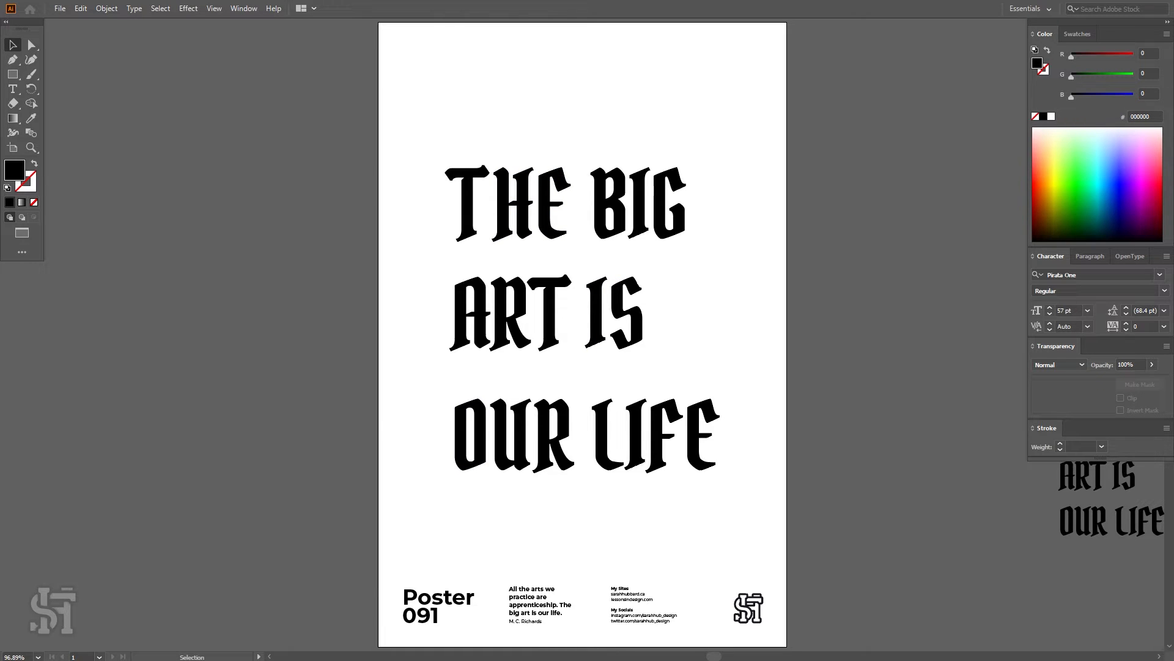
- Move the three lines of large lettering off the poster onto the pasteboard to its left
{"action": "left_click_drag", "start_coordinate": [764, 114], "coordinate": [378, 559]}
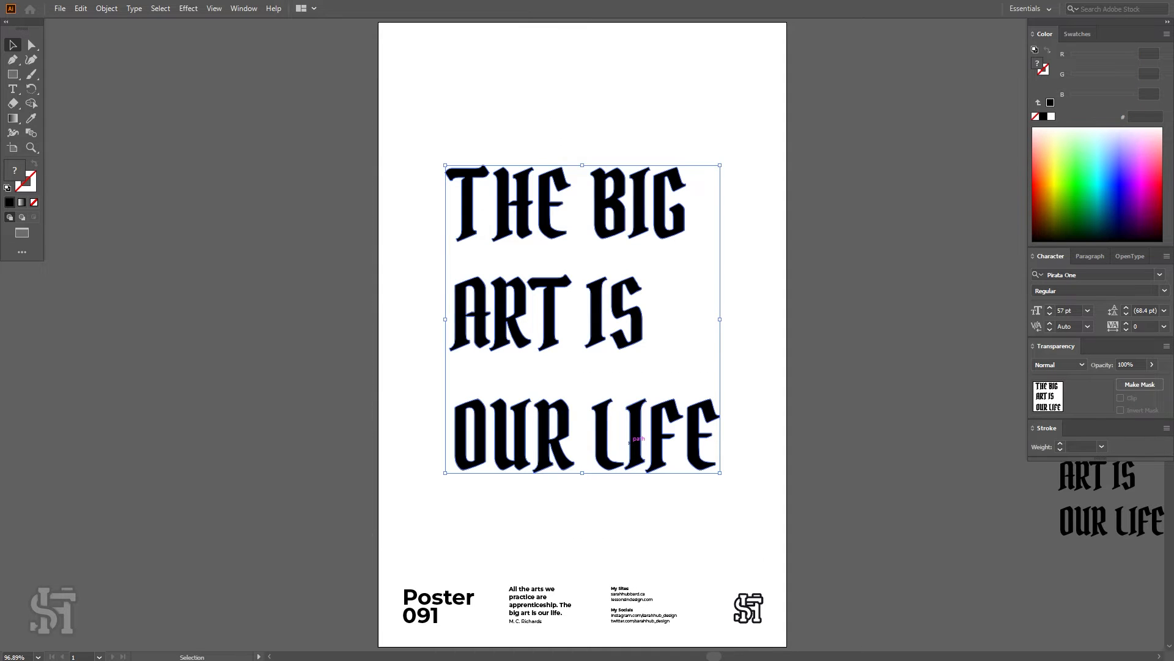
{"action": "left_click_drag", "start_coordinate": [629, 442], "coordinate": [269, 442]}
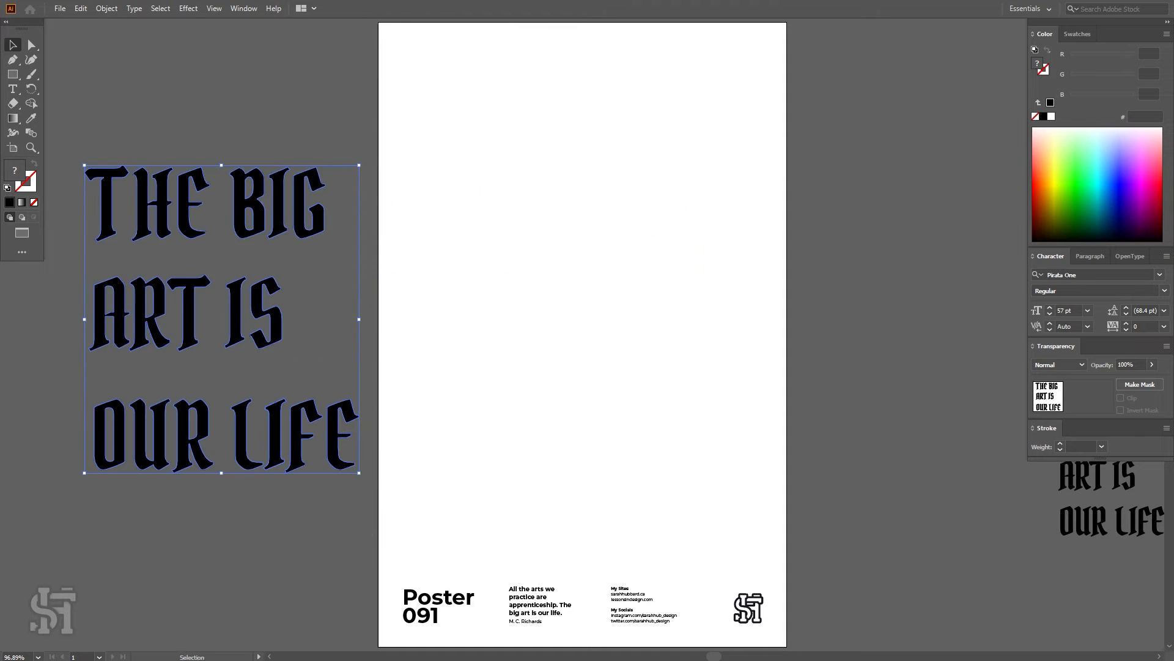
{"action": "left_click", "coordinate": [177, 125]}
- Activate the Ellipse tool and show the guides
{"action": "left_click", "coordinate": [15, 76]}
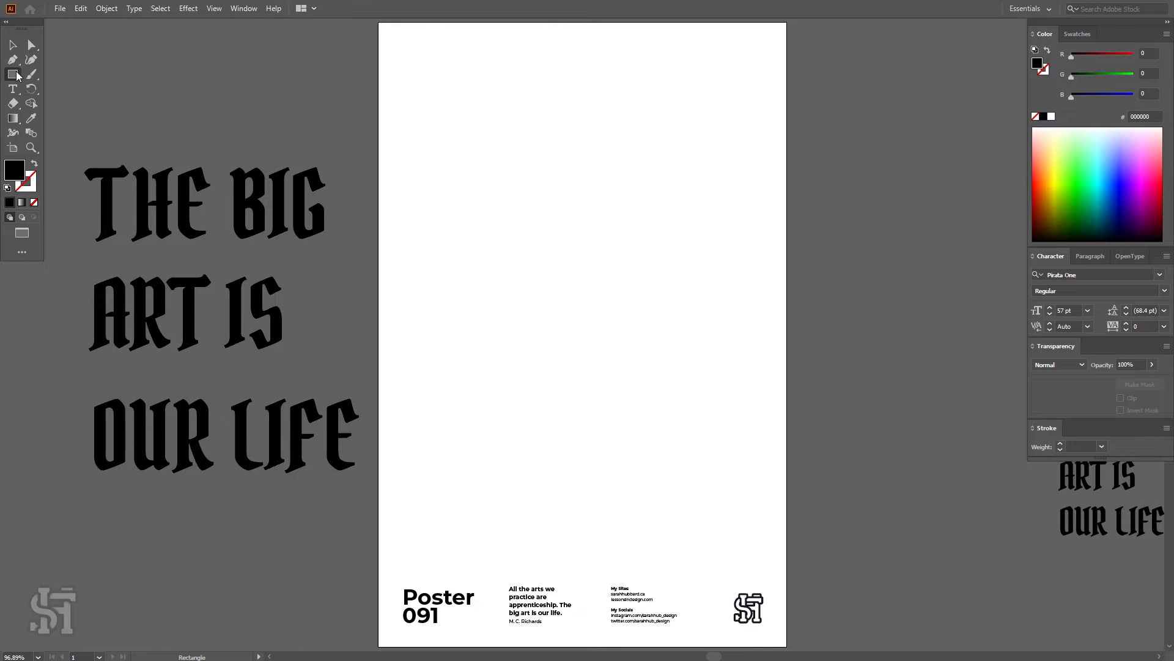
{"action": "left_click", "coordinate": [61, 91]}
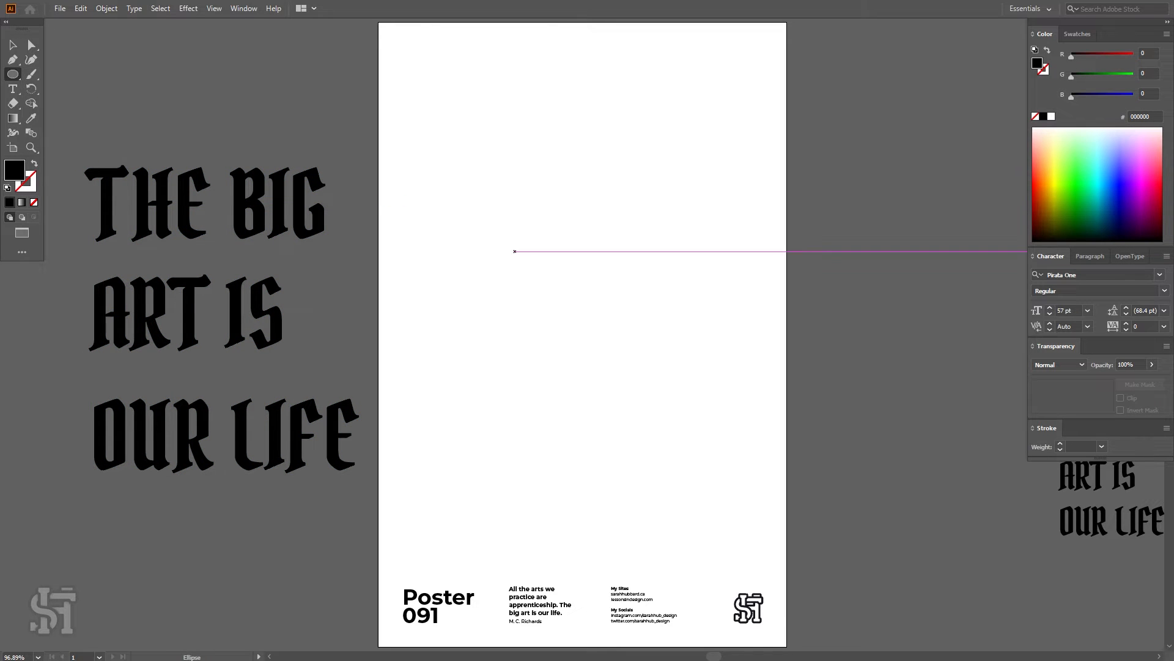
{"action": "key", "text": "ctrl+semicolon"}
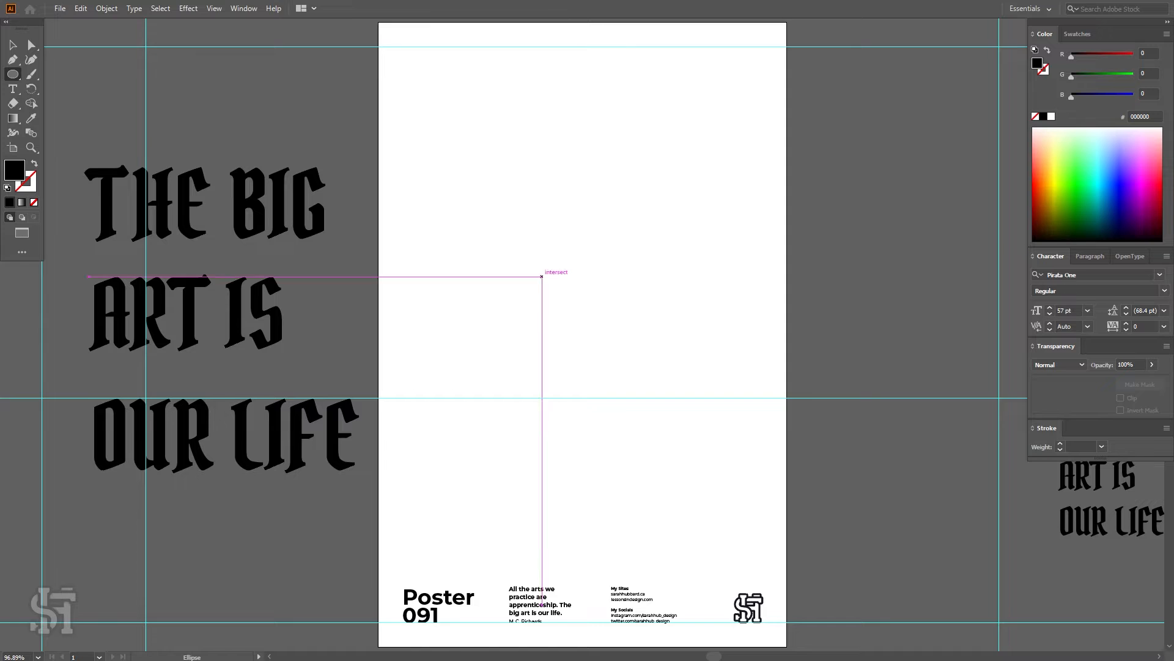
{"action": "scroll", "coordinate": [550, 290], "scroll_direction": "down", "scroll_amount": 3}
{"action": "scroll", "coordinate": [550, 291], "scroll_direction": "up", "scroll_amount": 1}
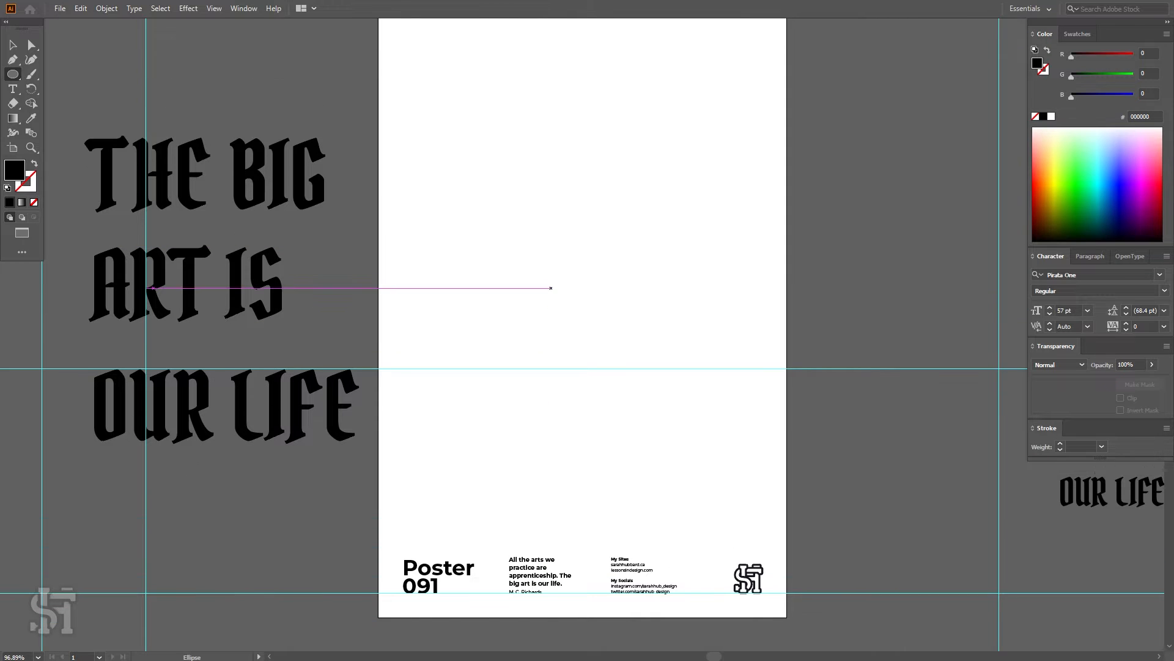
{"action": "key", "text": "z"}
{"action": "left_click", "coordinate": [672, 349], "text": "alt"}
{"action": "key", "text": "ctrl+minus"}
{"action": "key", "text": "ctrl+minus"}
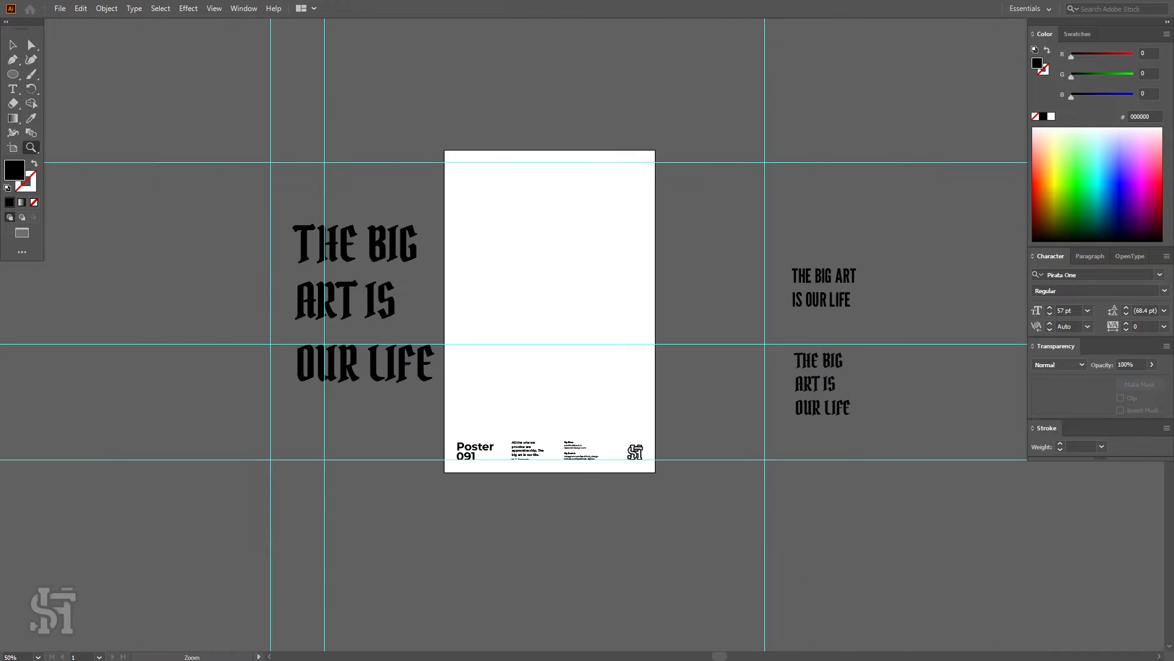
{"action": "scroll", "coordinate": [538, 280], "scroll_direction": "down", "scroll_amount": 7}
{"action": "scroll", "coordinate": [538, 280], "scroll_direction": "up", "scroll_amount": 6}
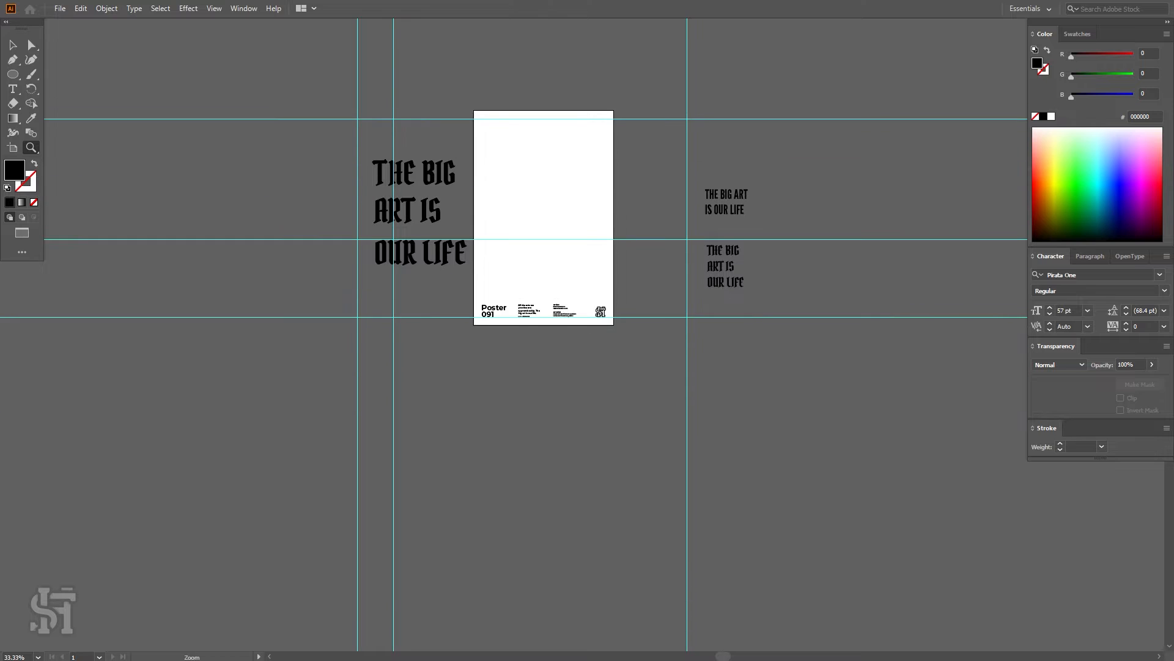
{"action": "left_click_drag", "start_coordinate": [538, 280], "coordinate": [608, 280]}
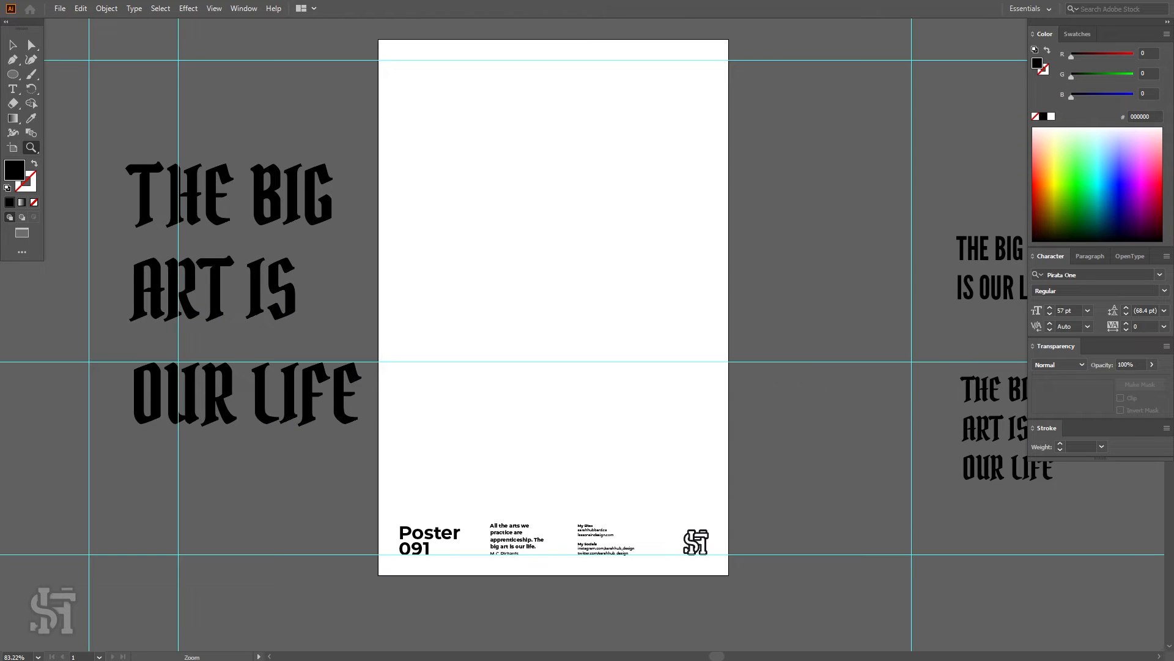
{"action": "scroll", "coordinate": [608, 280], "scroll_direction": "up", "scroll_amount": 2}
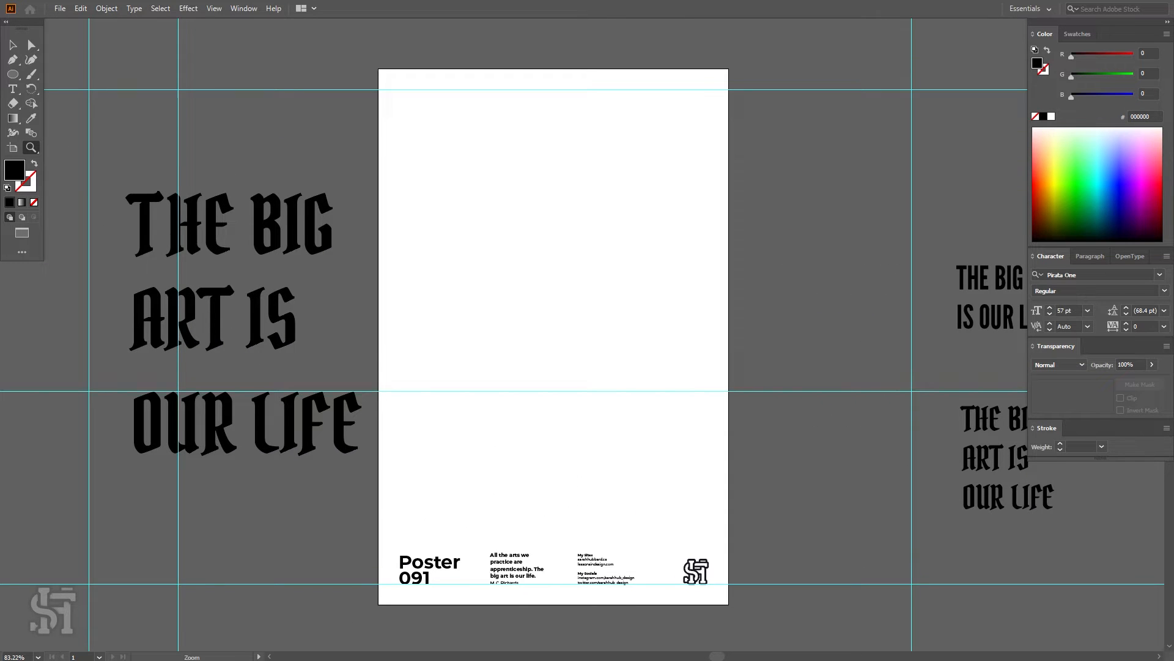
{"action": "scroll", "coordinate": [550, 513], "scroll_direction": "down", "scroll_amount": 2}
{"action": "left_click_drag", "start_coordinate": [550, 514], "coordinate": [588, 514]}
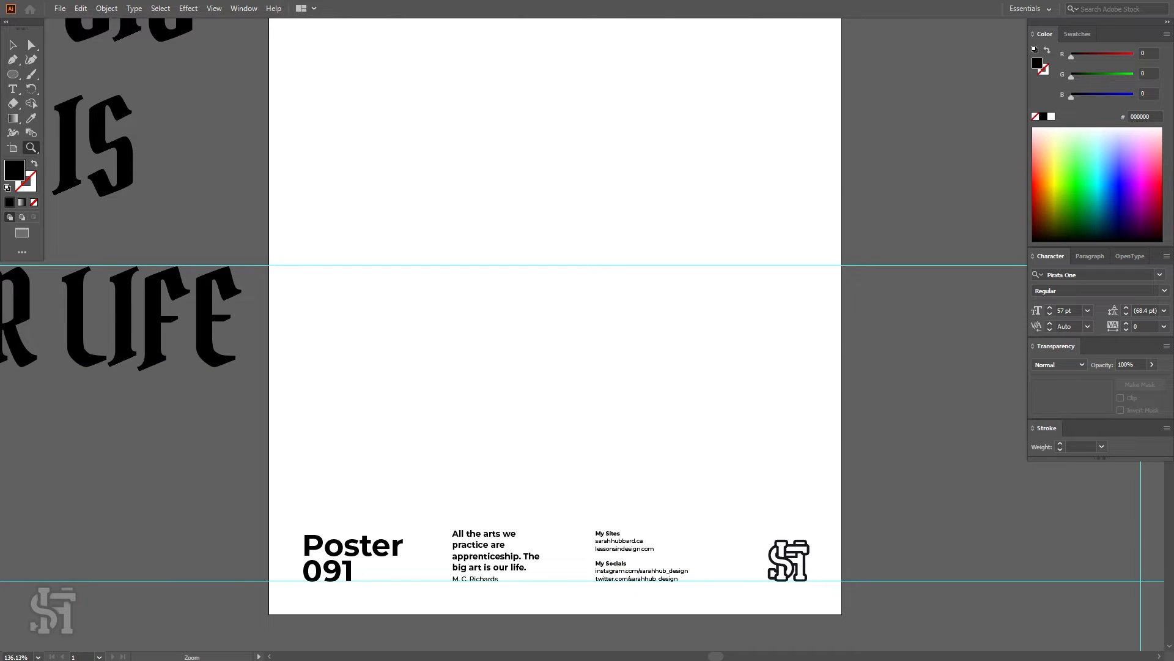
{"action": "scroll", "coordinate": [588, 514], "scroll_direction": "up", "scroll_amount": 20}
{"action": "scroll", "coordinate": [588, 514], "scroll_direction": "down", "scroll_amount": 2}
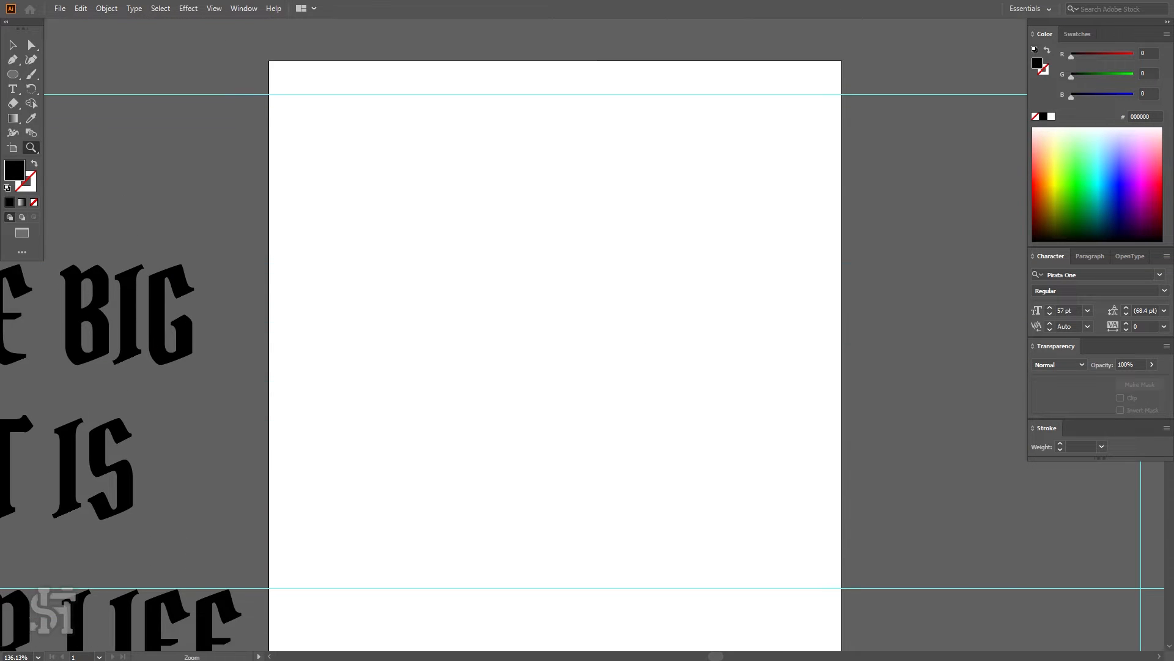
{"action": "scroll", "coordinate": [588, 514], "scroll_direction": "down", "scroll_amount": 2}
- Draw a tall black ellipse on the empty poster, from just below the top guide to past the middle guide
{"action": "key", "text": "ctrl+1"}
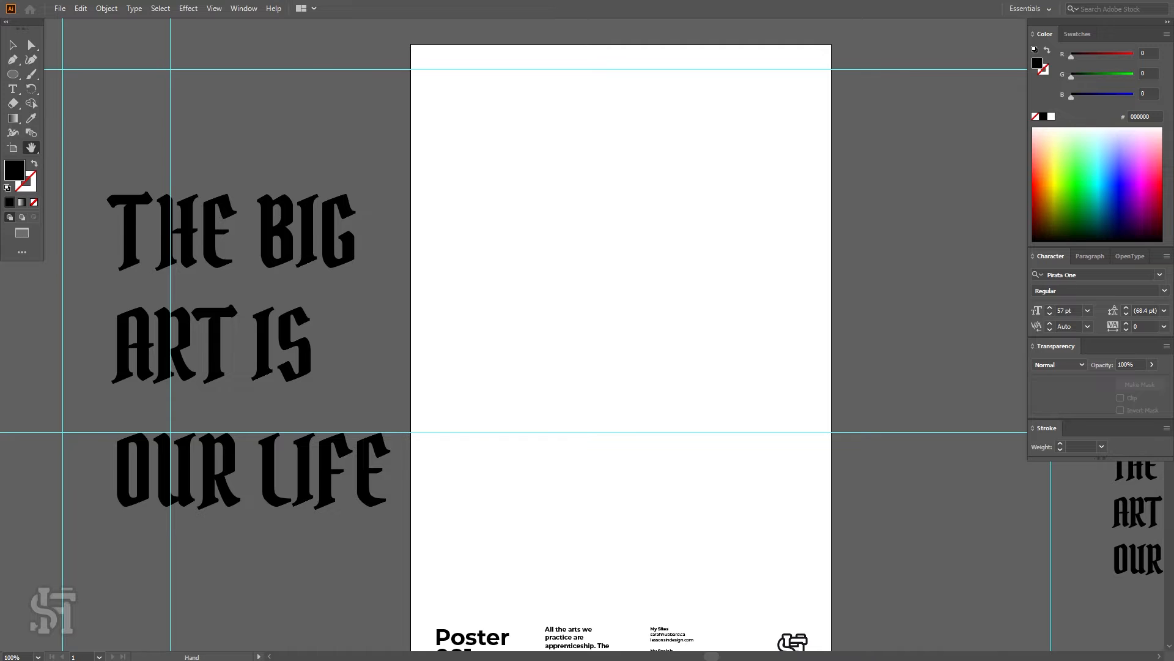
{"action": "scroll", "coordinate": [595, 335], "scroll_direction": "right", "scroll_amount": 3}
{"action": "left_click", "coordinate": [615, 406], "text": "alt"}
{"action": "left_click", "coordinate": [586, 364]}
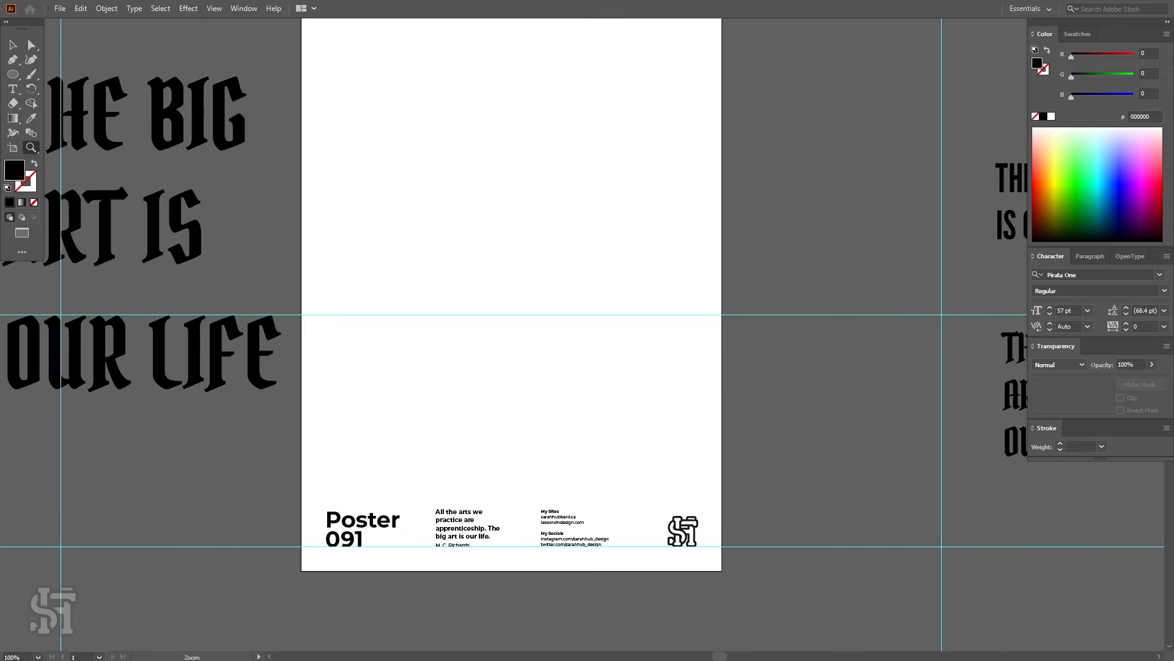
{"action": "key", "text": "space"}
{"action": "left_click_drag", "start_coordinate": [586, 364], "coordinate": [608, 444]}
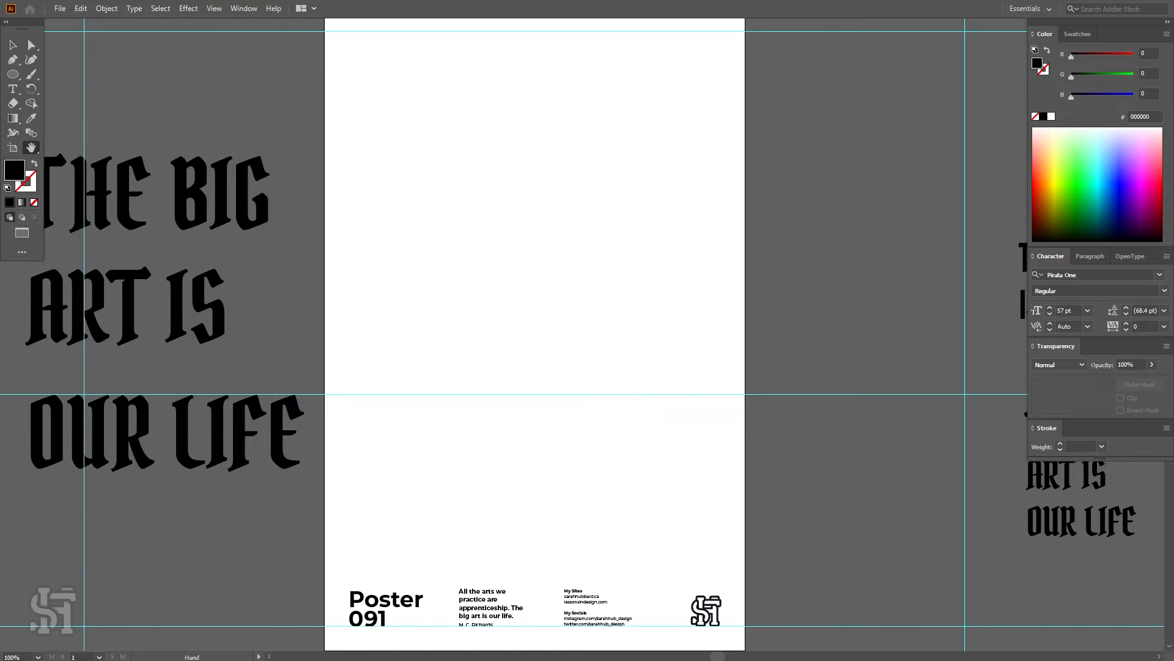
{"action": "left_click", "coordinate": [12, 75]}
{"action": "left_click_drag", "start_coordinate": [443, 81], "coordinate": [696, 459]}
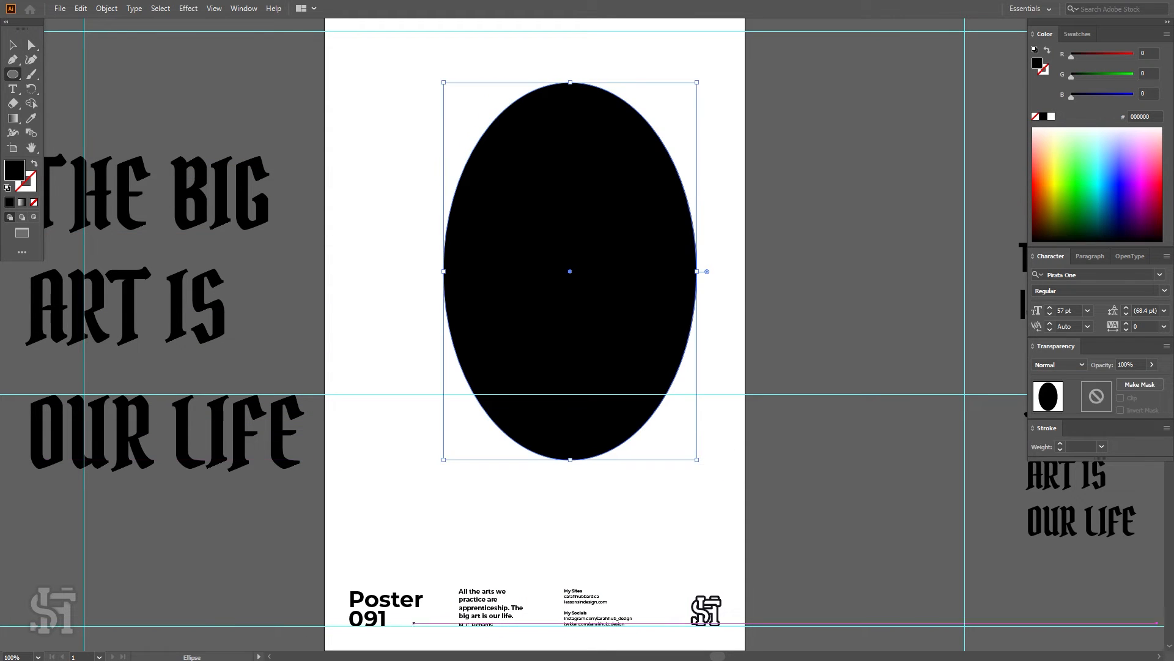
- Move the black ellipse to about the centre of the poster and deselect it
{"action": "left_click", "coordinate": [15, 45]}
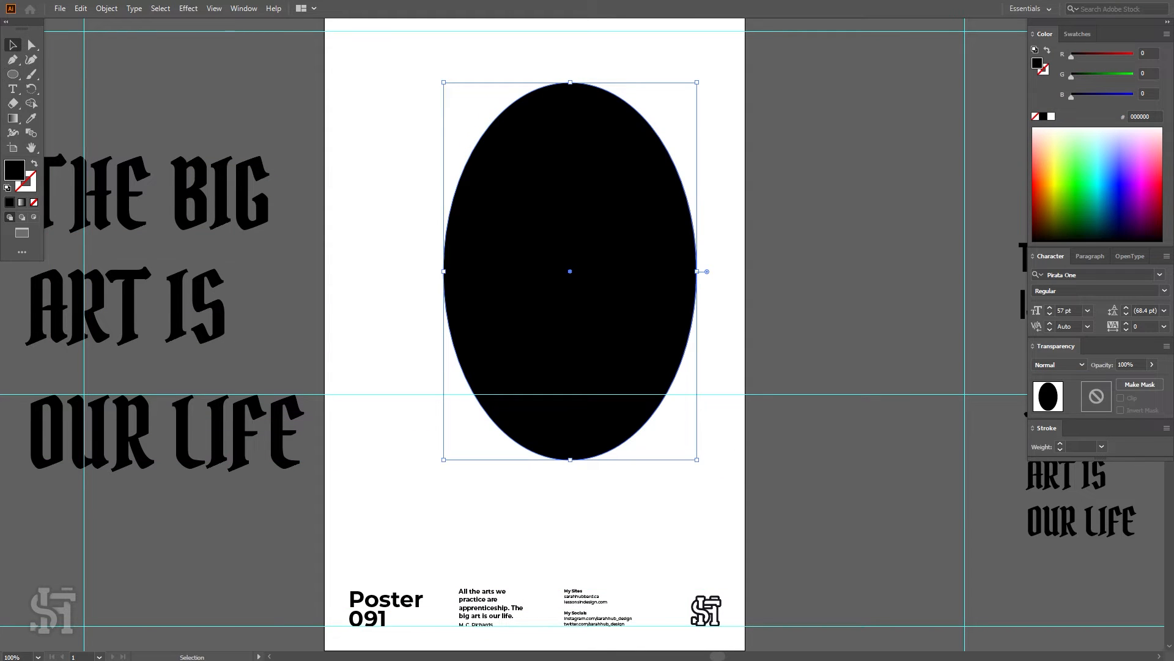
{"action": "left_click_drag", "start_coordinate": [644, 211], "coordinate": [593, 306]}
{"action": "key", "text": "ctrl+shift+a"}
{"action": "key", "text": "z"}
{"action": "key", "text": "ctrl+minus"}
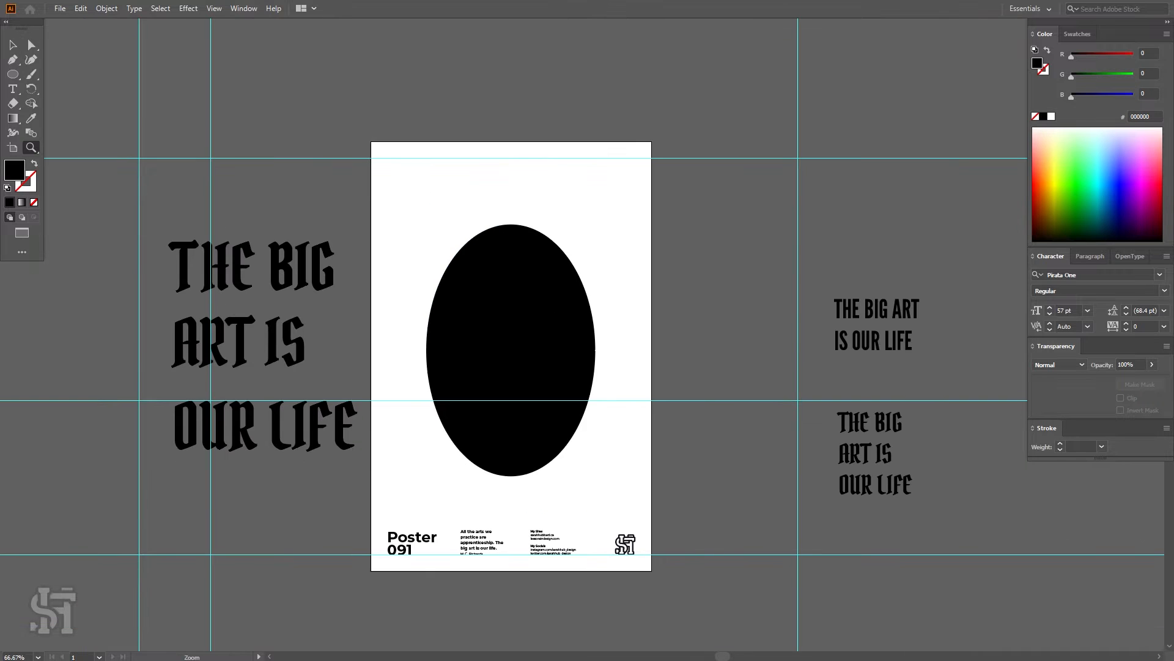
- Try to move the vertical guide that runs through the large lettering beside the poster
{"action": "left_click", "coordinate": [12, 46]}
{"action": "left_click_drag", "start_coordinate": [211, 224], "coordinate": [152, 213]}
{"action": "key", "text": "ctrl+z"}
{"action": "key", "text": "ctrl+z"}
{"action": "key", "text": "ctrl+shift+a"}
{"action": "left_click", "coordinate": [211, 187]}
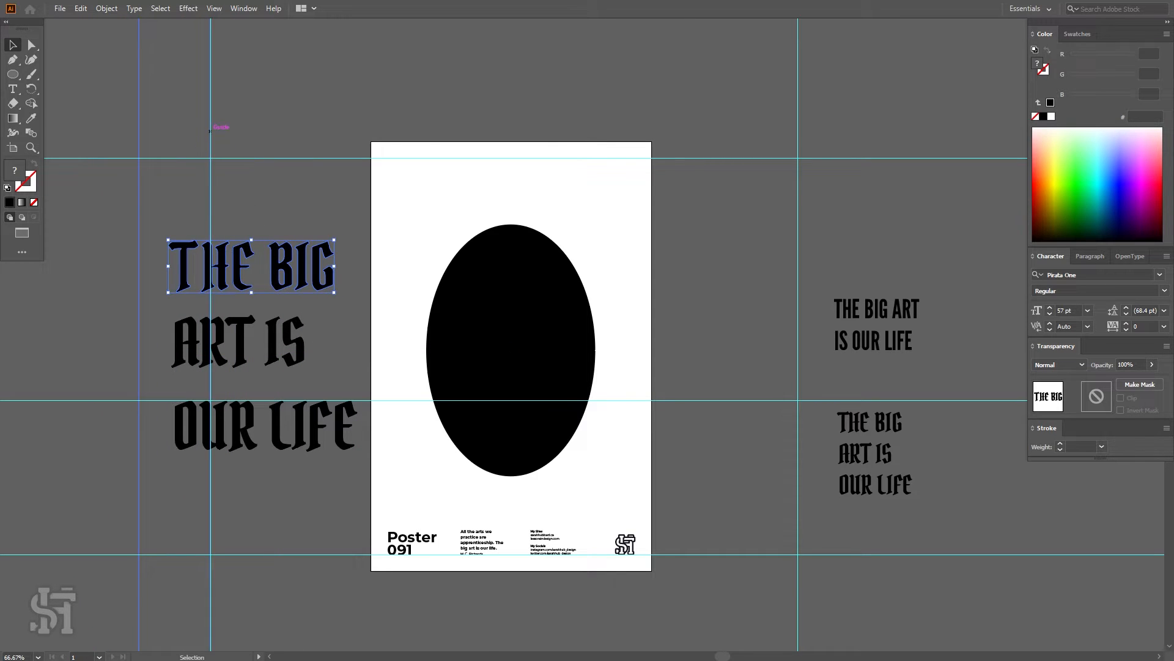
{"action": "double_click", "coordinate": [210, 130]}
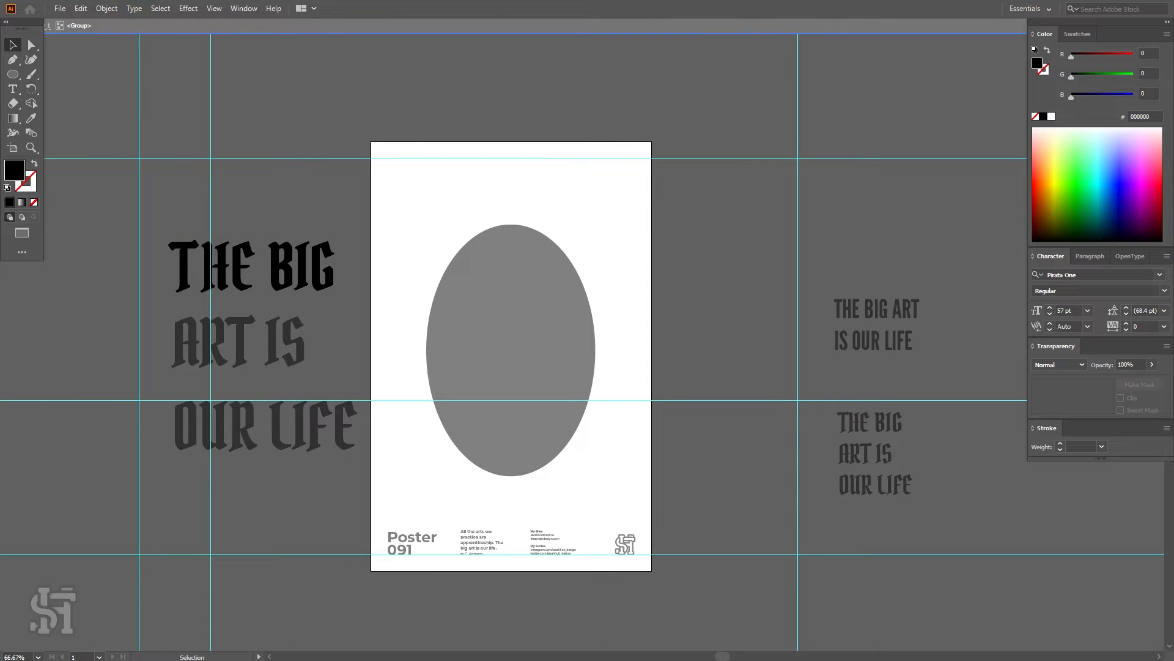
{"action": "key", "text": "Escape"}
{"action": "left_click", "coordinate": [444, 386]}
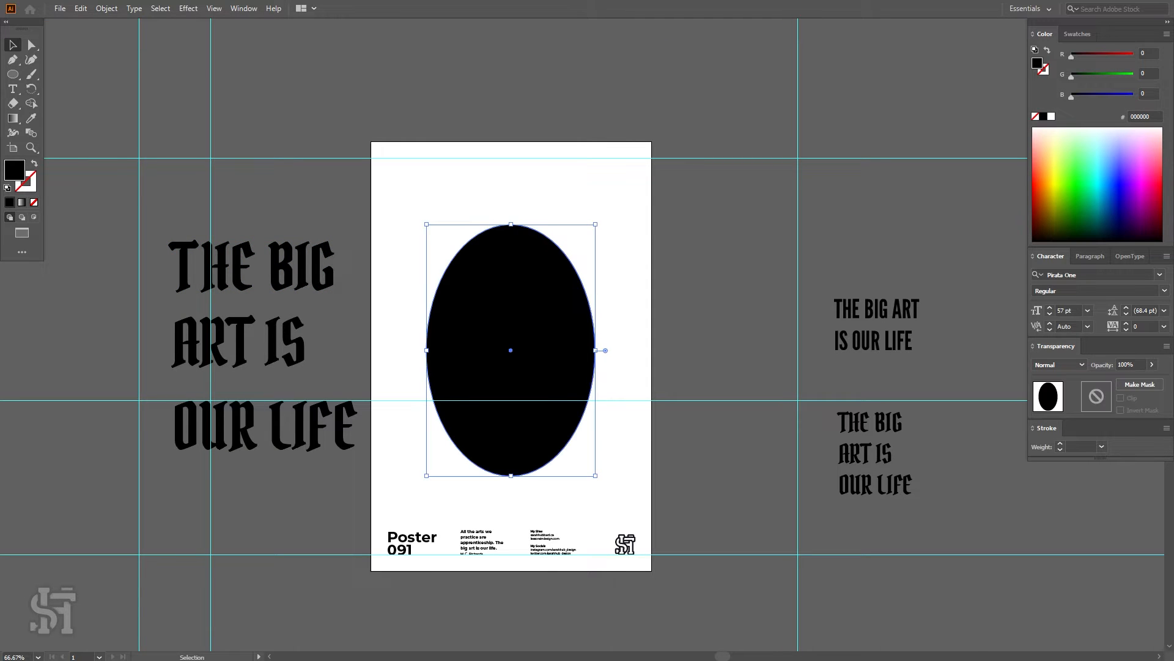
{"action": "key", "text": "z"}
{"action": "left_click", "coordinate": [438, 391]}
{"action": "left_click", "coordinate": [385, 147]}
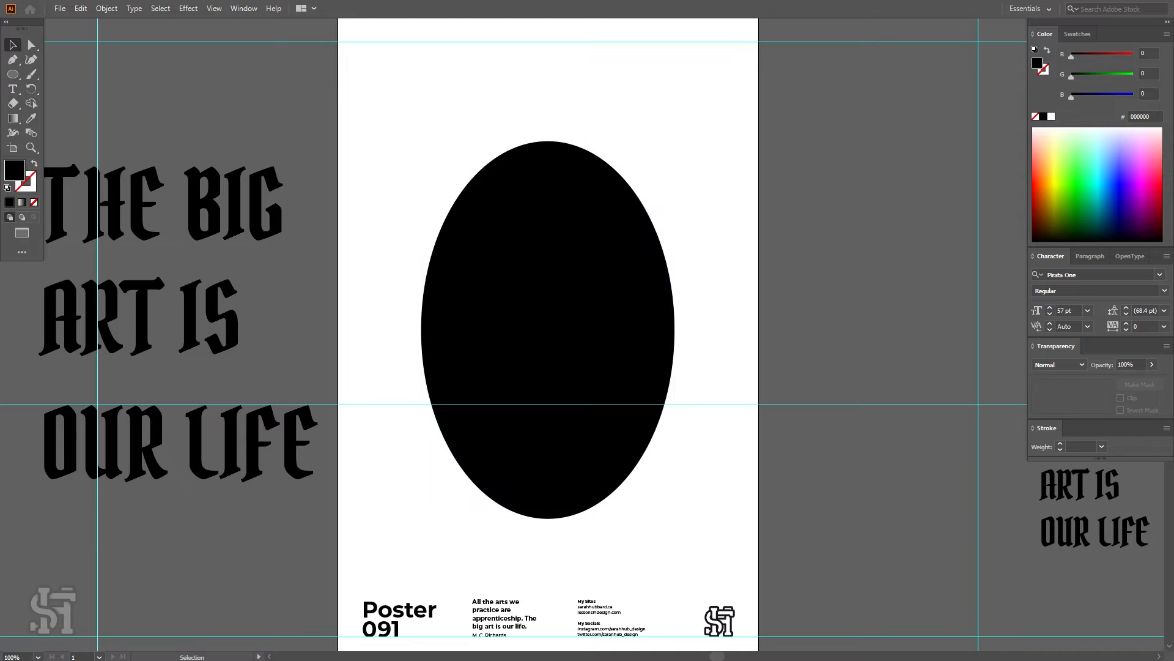
{"action": "left_click", "coordinate": [520, 263]}
{"action": "left_click", "coordinate": [775, 403]}
{"action": "scroll", "coordinate": [775, 404], "scroll_direction": "down", "scroll_amount": 1}
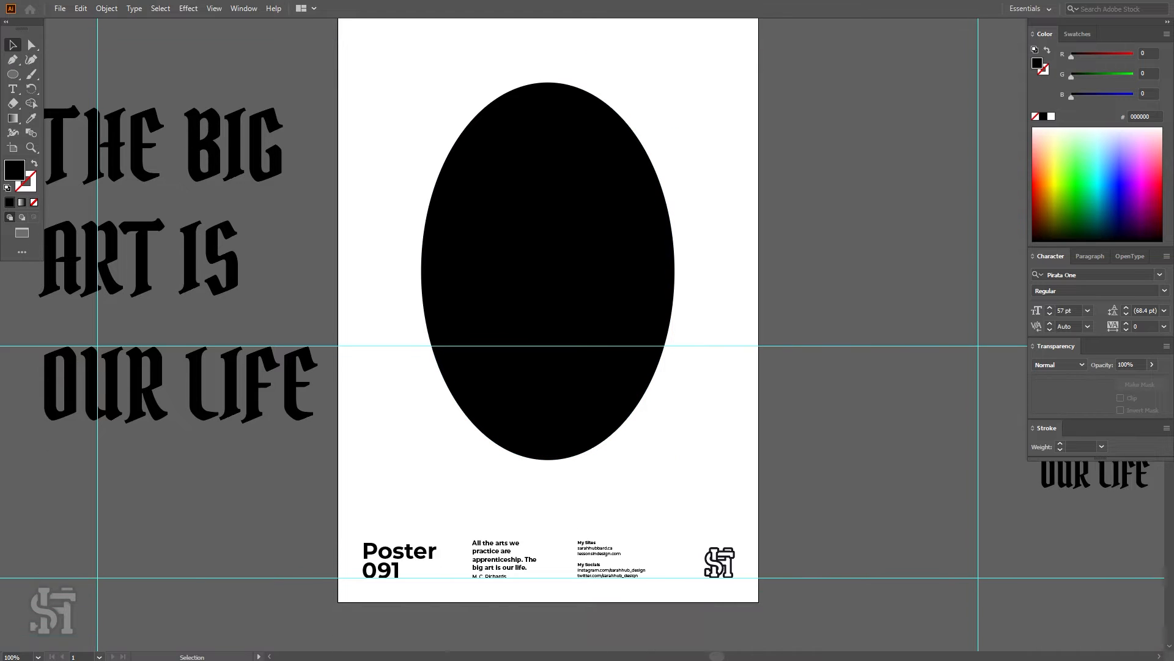
- Delete the middle horizontal guide that crosses the black ellipse
{"action": "left_click", "coordinate": [618, 349]}
{"action": "left_click", "coordinate": [707, 374]}
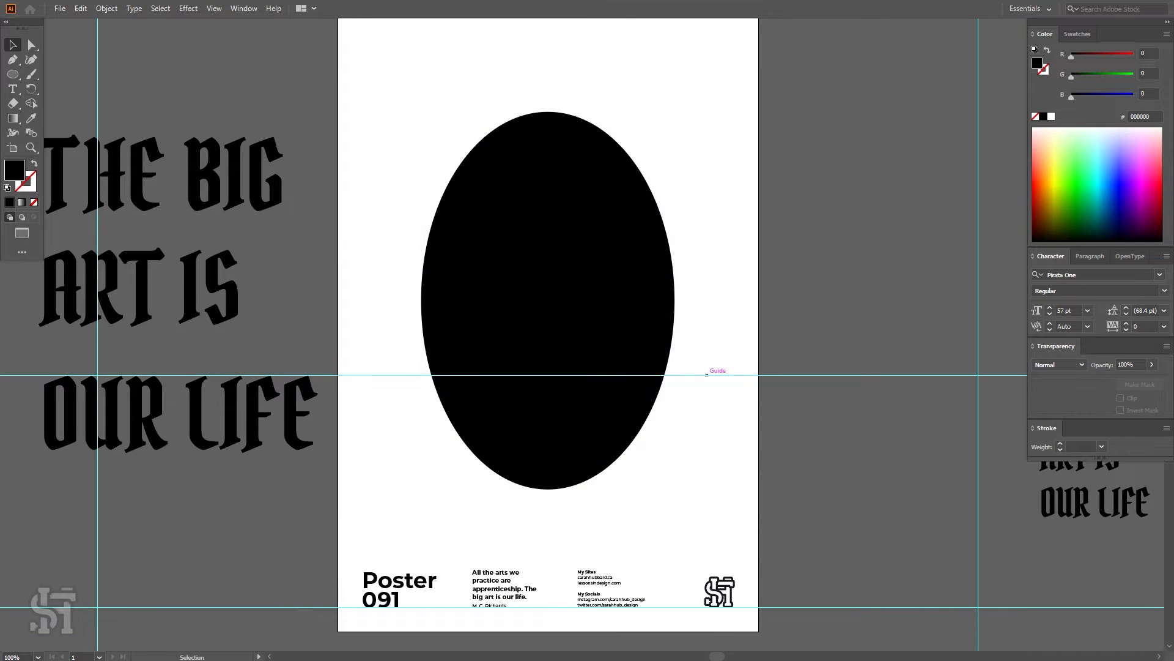
{"action": "left_click", "coordinate": [245, 7]}
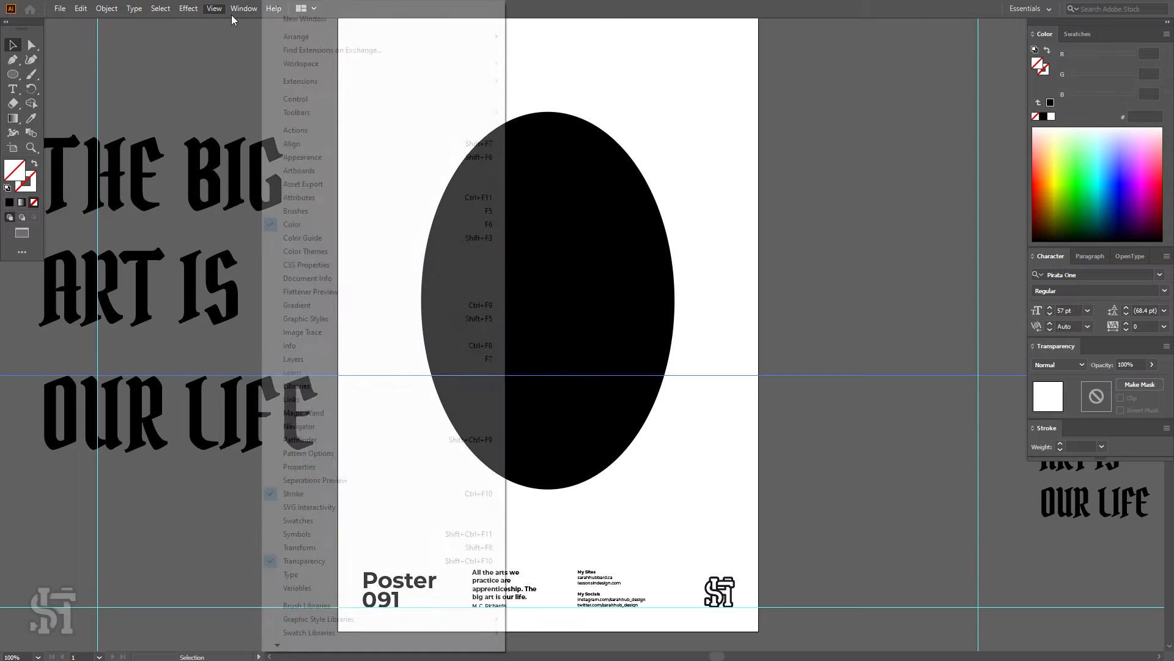
{"action": "mouse_move", "coordinate": [214, 8]}
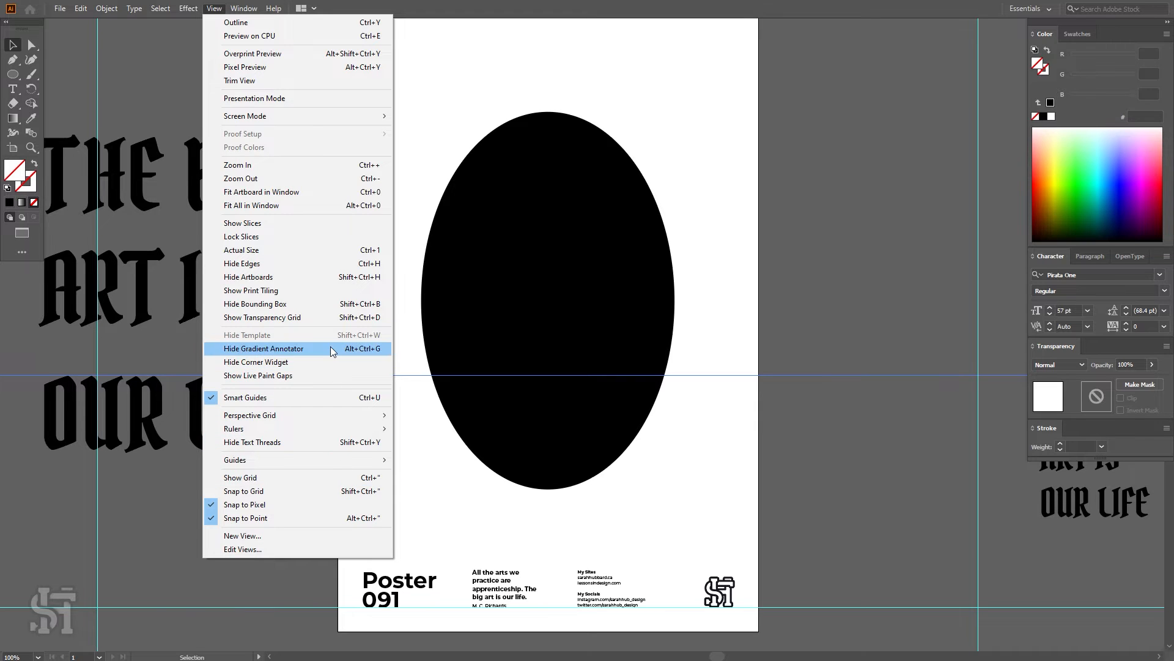
{"action": "mouse_move", "coordinate": [351, 430]}
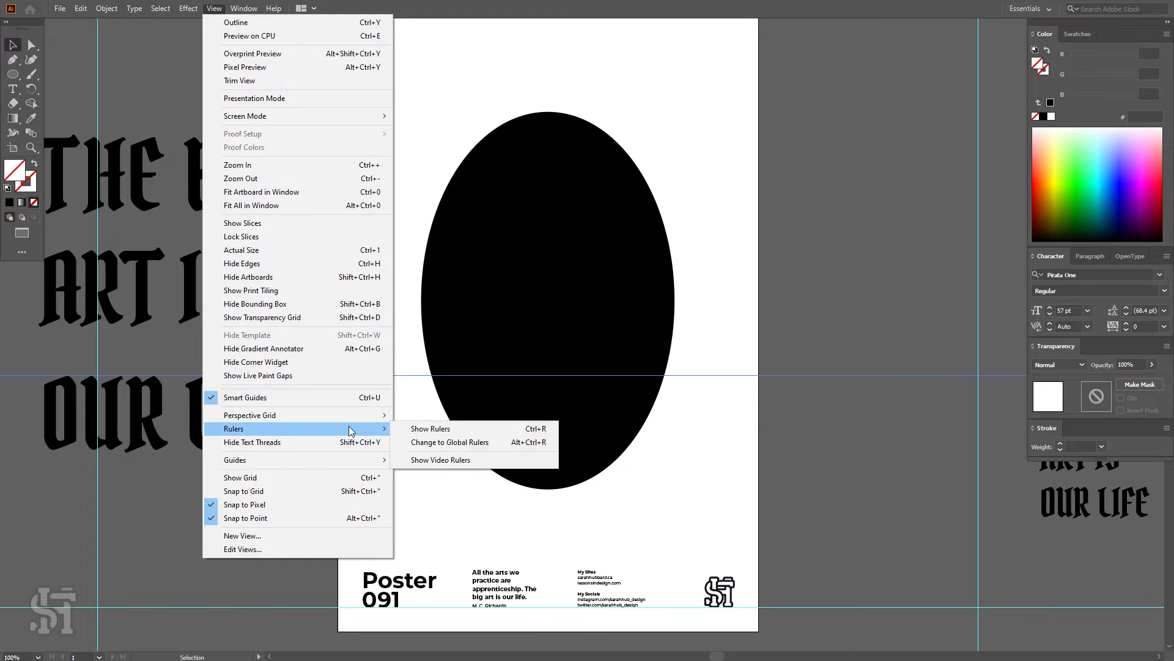
{"action": "mouse_move", "coordinate": [364, 461]}
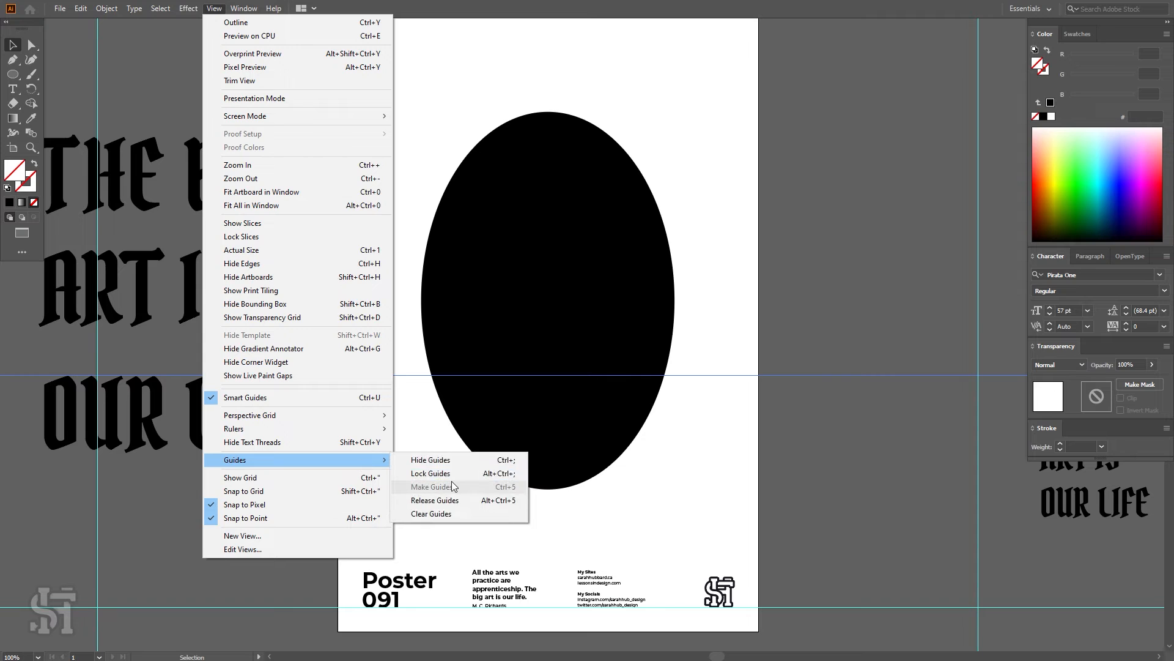
{"action": "left_click", "coordinate": [595, 491]}
{"action": "left_click", "coordinate": [593, 375]}
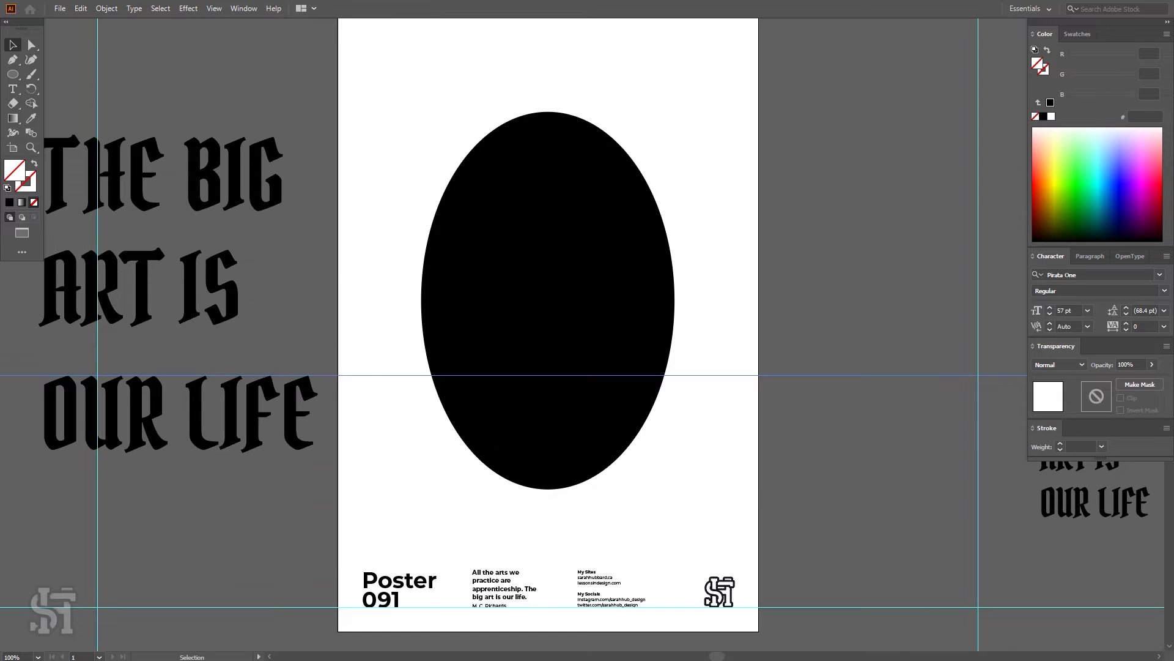
{"action": "key", "text": "Delete"}
{"action": "left_click", "coordinate": [165, 178]}
{"action": "key", "text": "Delete"}
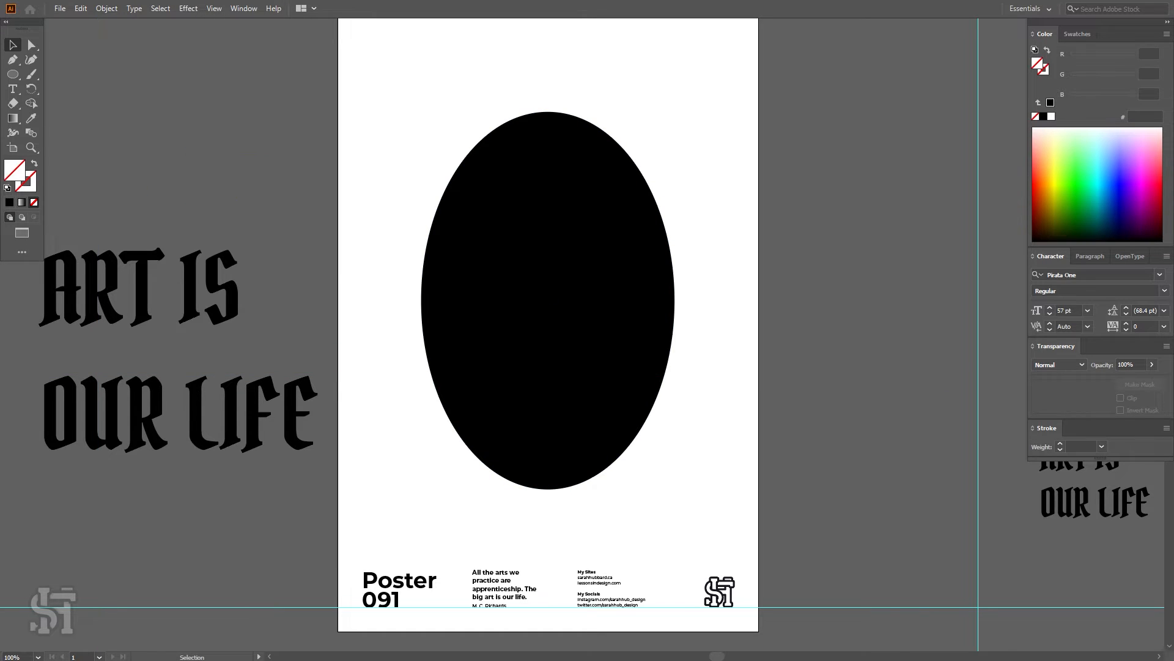
{"action": "key", "text": "ctrl+z"}
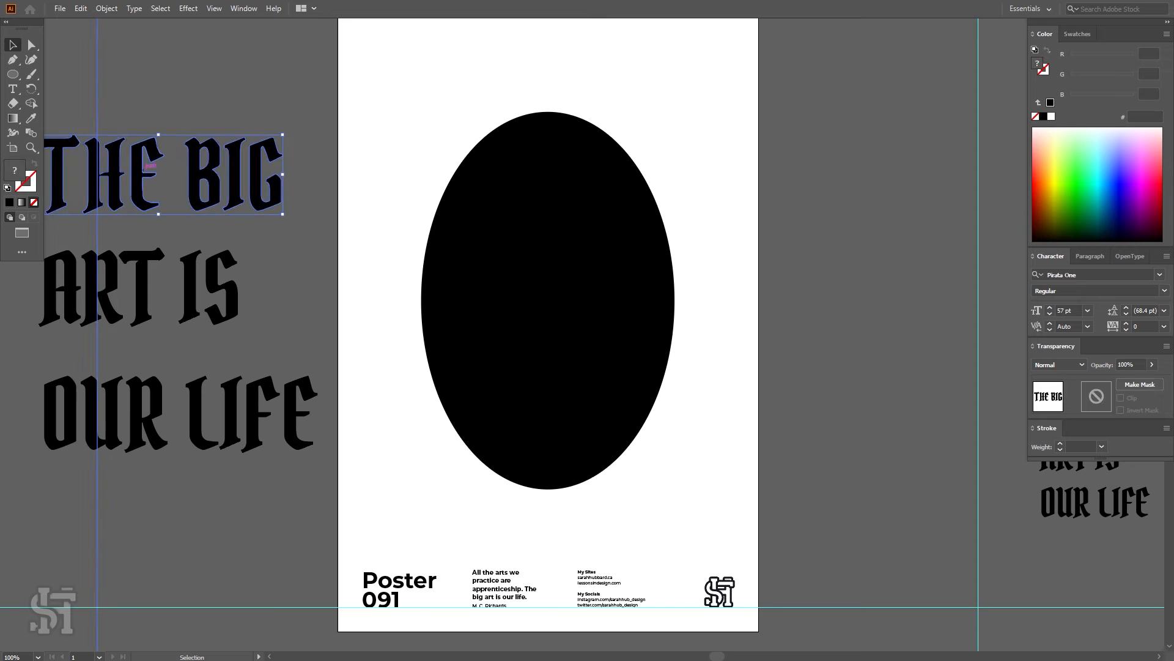
- Separate the THE BIG lettering from the vertical guide grouped with it and delete only that guide
{"action": "left_click_drag", "start_coordinate": [168, 175], "coordinate": [306, 132]}
{"action": "key", "text": "ctrl+z"}
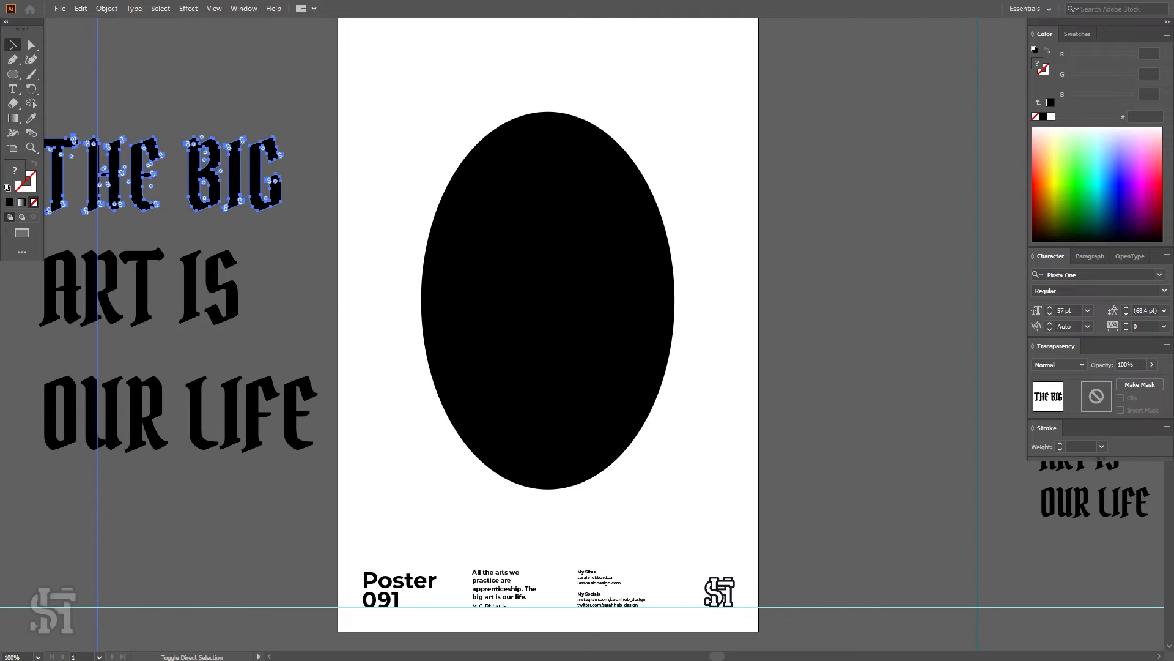
{"action": "key", "text": "ctrl+shift+a"}
{"action": "left_click", "coordinate": [97, 65]}
{"action": "left_click", "coordinate": [107, 68]}
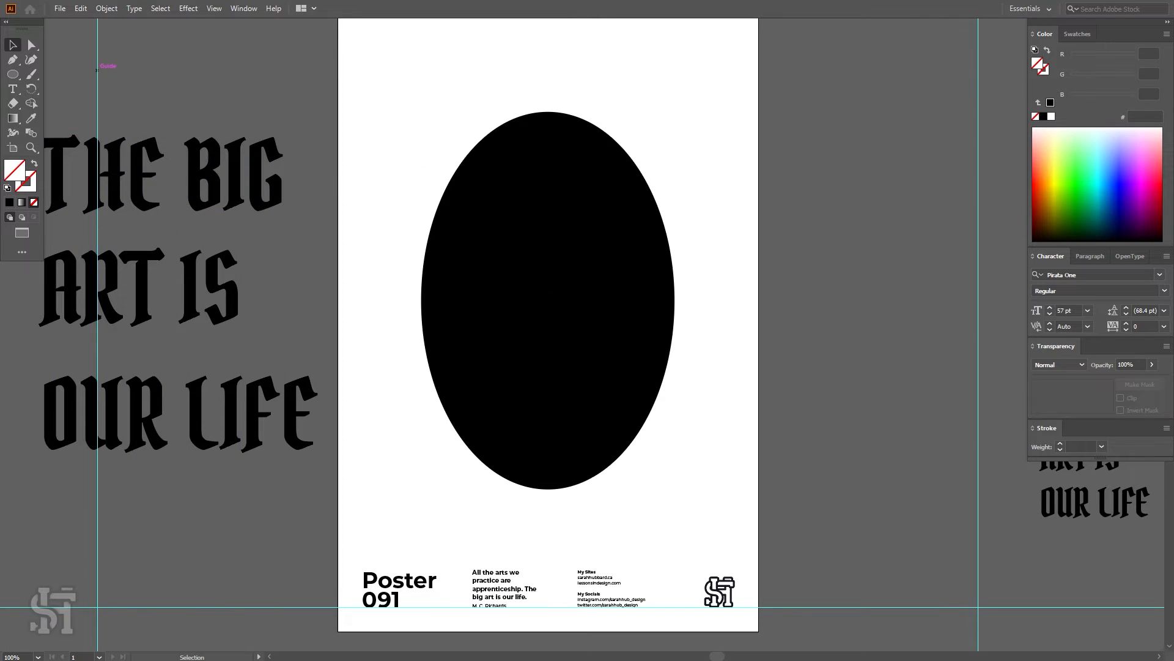
{"action": "left_click", "coordinate": [97, 80]}
{"action": "key", "text": "Delete"}
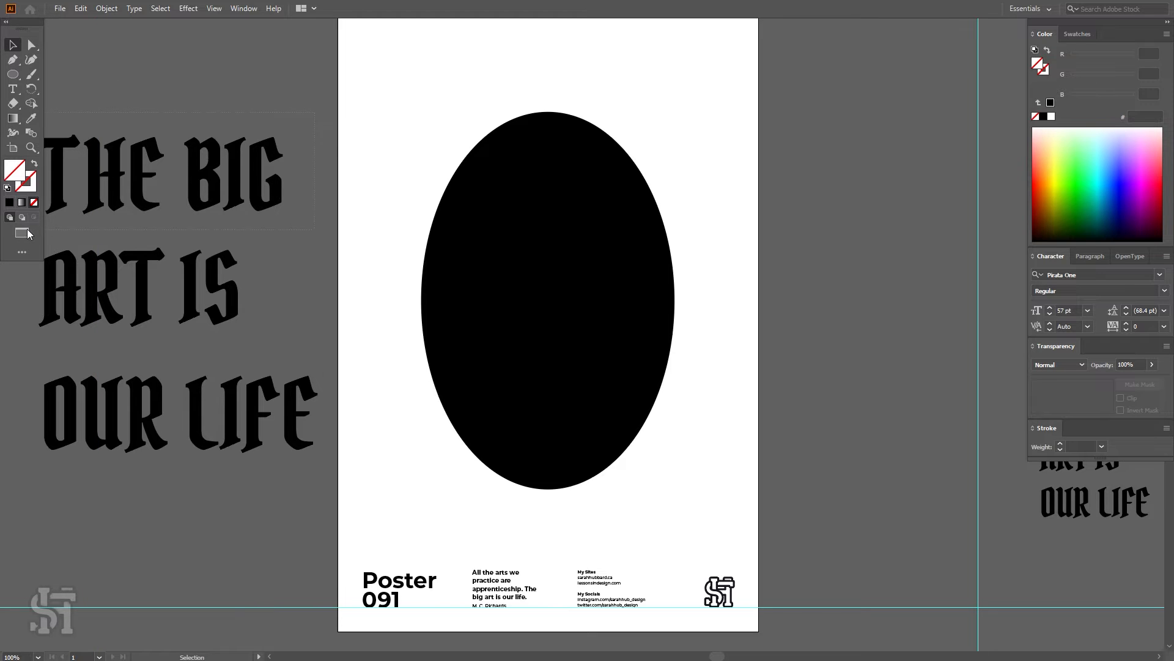
- Group the loose THE BIG letters again and deselect them
{"action": "left_click_drag", "start_coordinate": [315, 112], "coordinate": [27, 229]}
{"action": "key", "text": "ctrl+g"}
{"action": "key", "text": "ctrl+shift+a"}
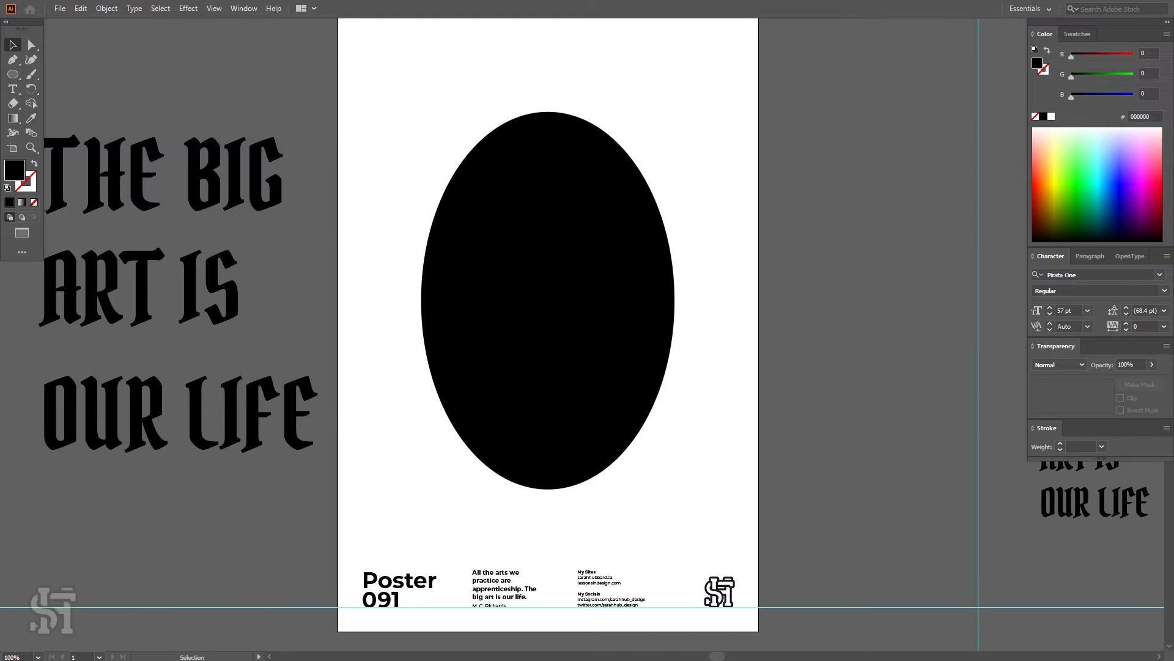
- Reset the ellipse to the default white fill with a 1 pt black stroke and deselect it
{"action": "left_click", "coordinate": [539, 306]}
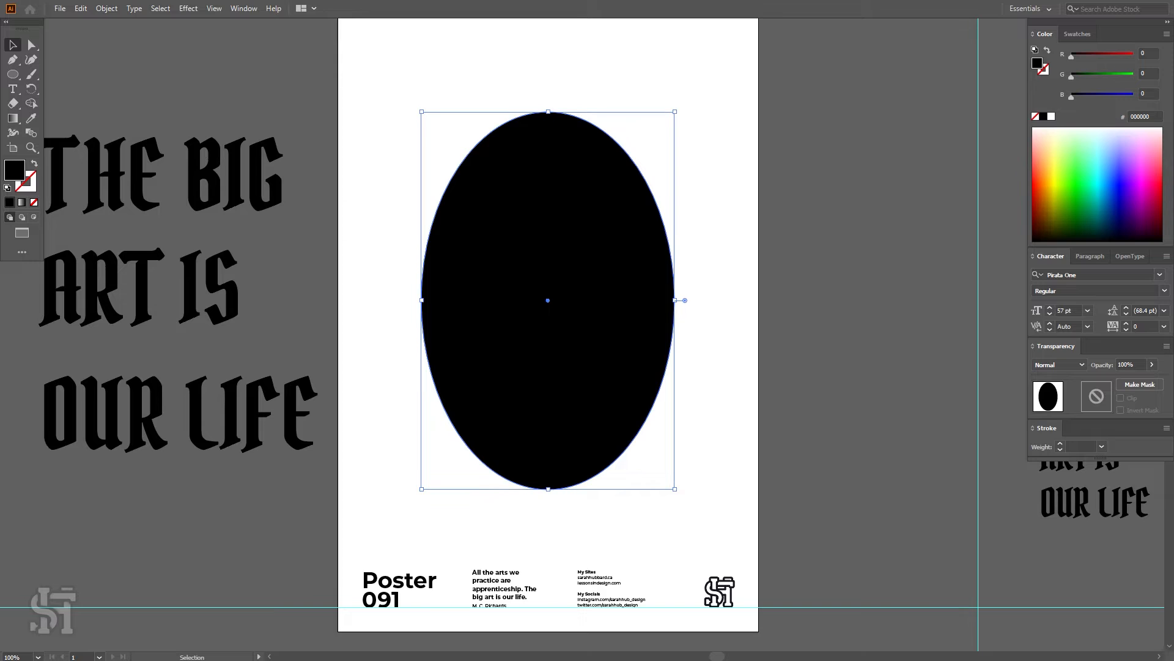
{"action": "key", "text": "d"}
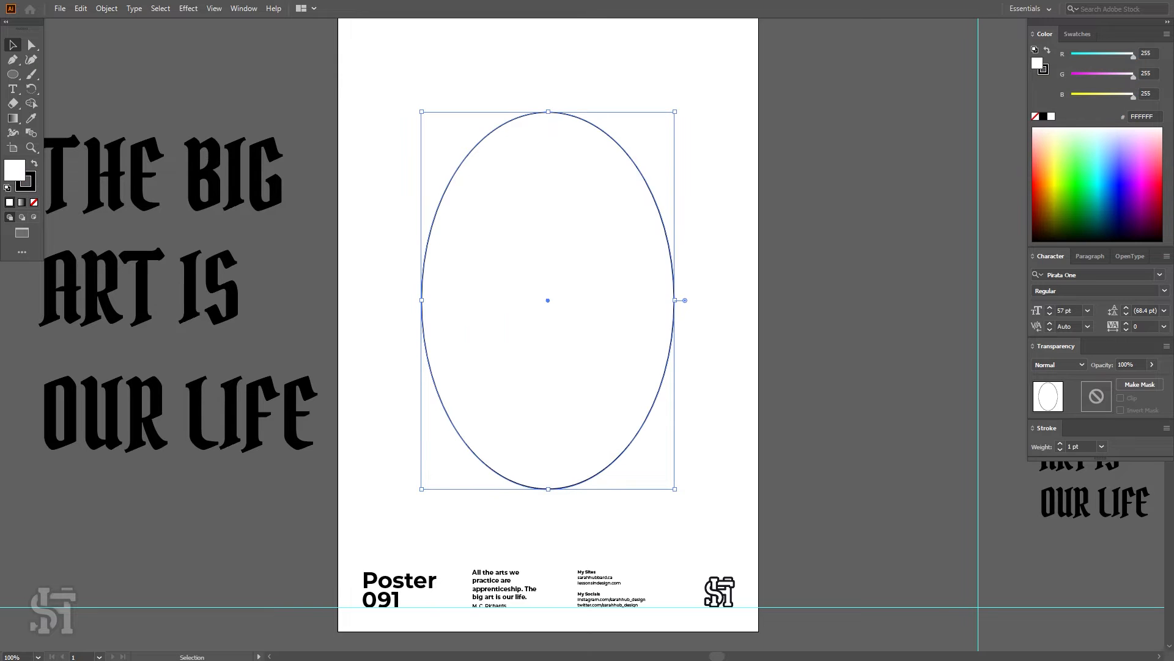
{"action": "key", "text": "ctrl+shift+a"}
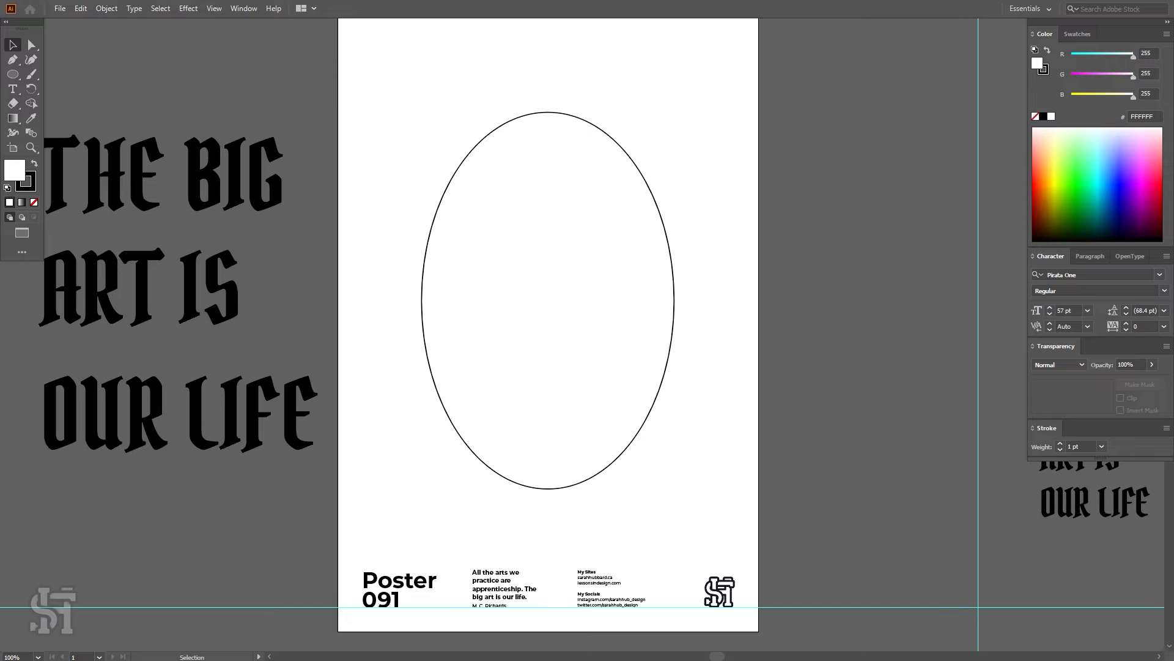
- Draw a large closed wavy shape with the Pencil tool over the ellipse's upper half, extending past the poster's right edge
{"action": "scroll", "coordinate": [548, 337], "scroll_direction": "up", "scroll_amount": 3}
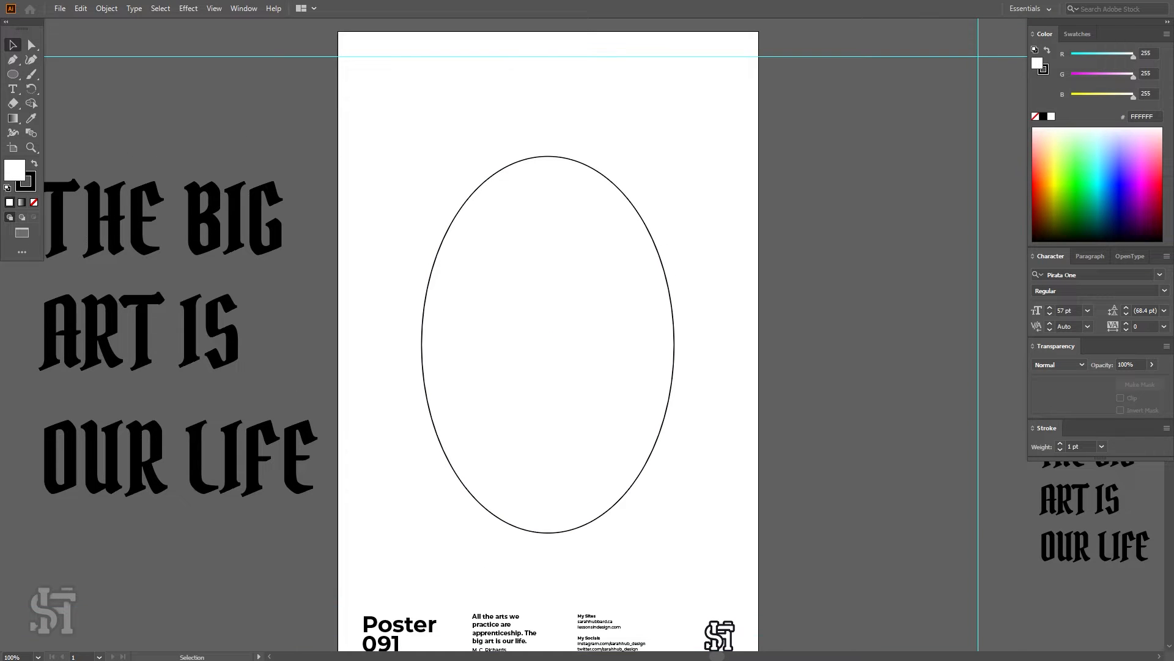
{"action": "scroll", "coordinate": [548, 336], "scroll_direction": "down", "scroll_amount": 1}
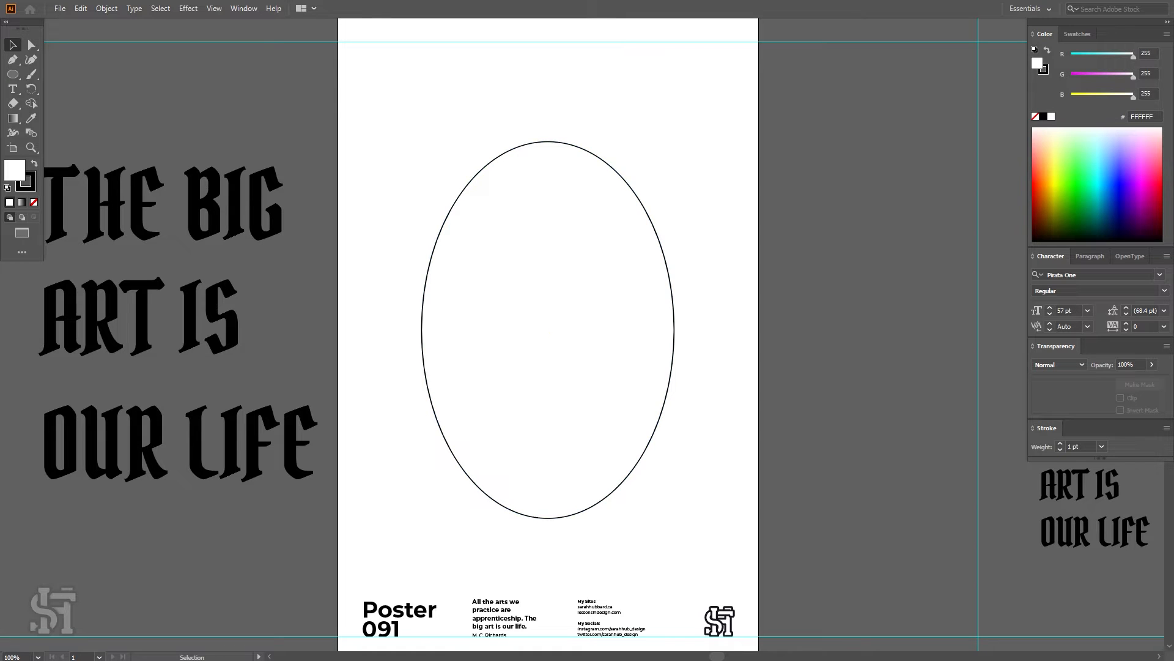
{"action": "key", "text": "z"}
{"action": "left_click", "coordinate": [569, 313], "text": "alt"}
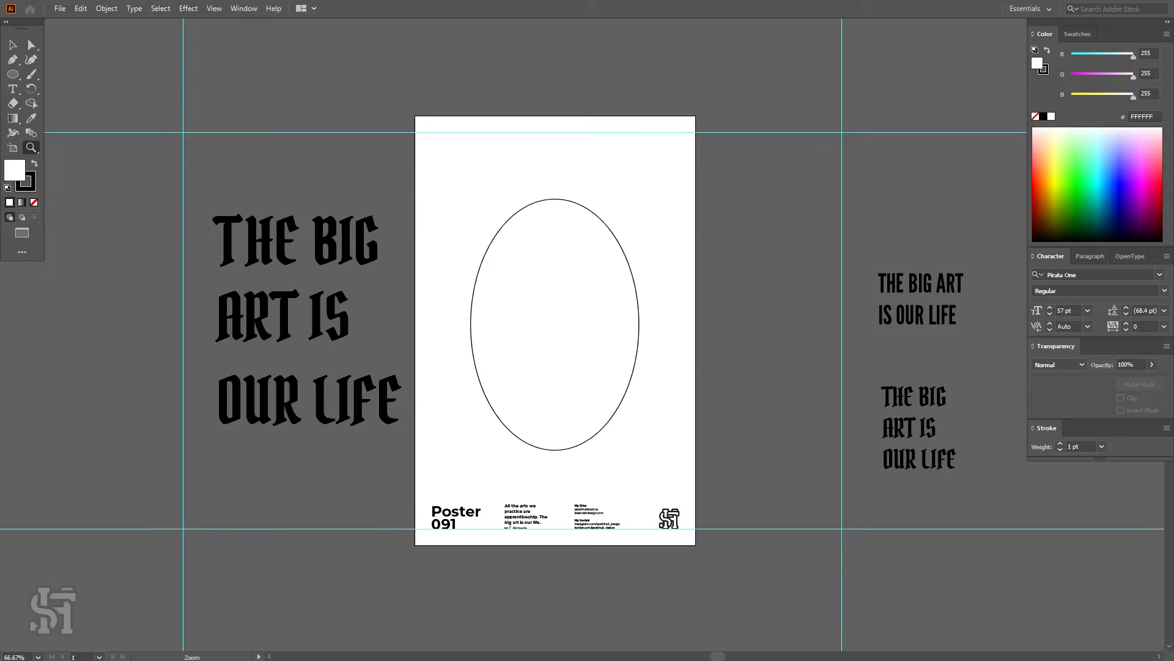
{"action": "left_click", "coordinate": [525, 313]}
{"action": "scroll", "coordinate": [550, 319], "scroll_direction": "up", "scroll_amount": 1}
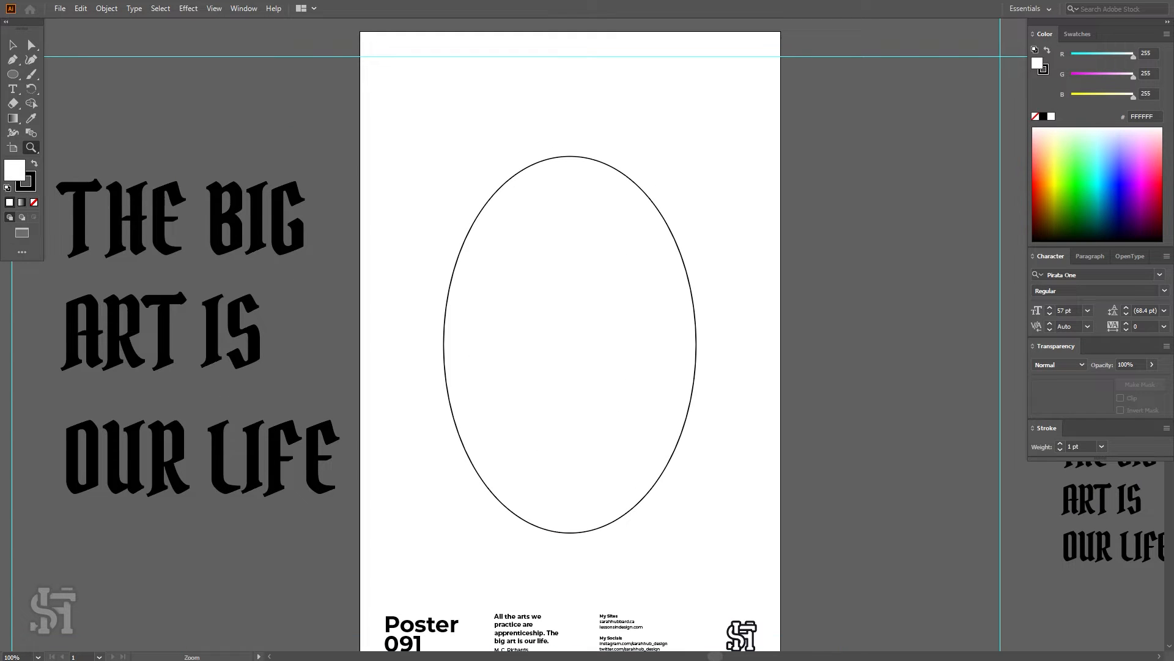
{"action": "left_click", "coordinate": [13, 46]}
{"action": "key", "text": "n"}
{"action": "scroll", "coordinate": [570, 342], "scroll_direction": "up", "scroll_amount": 1}
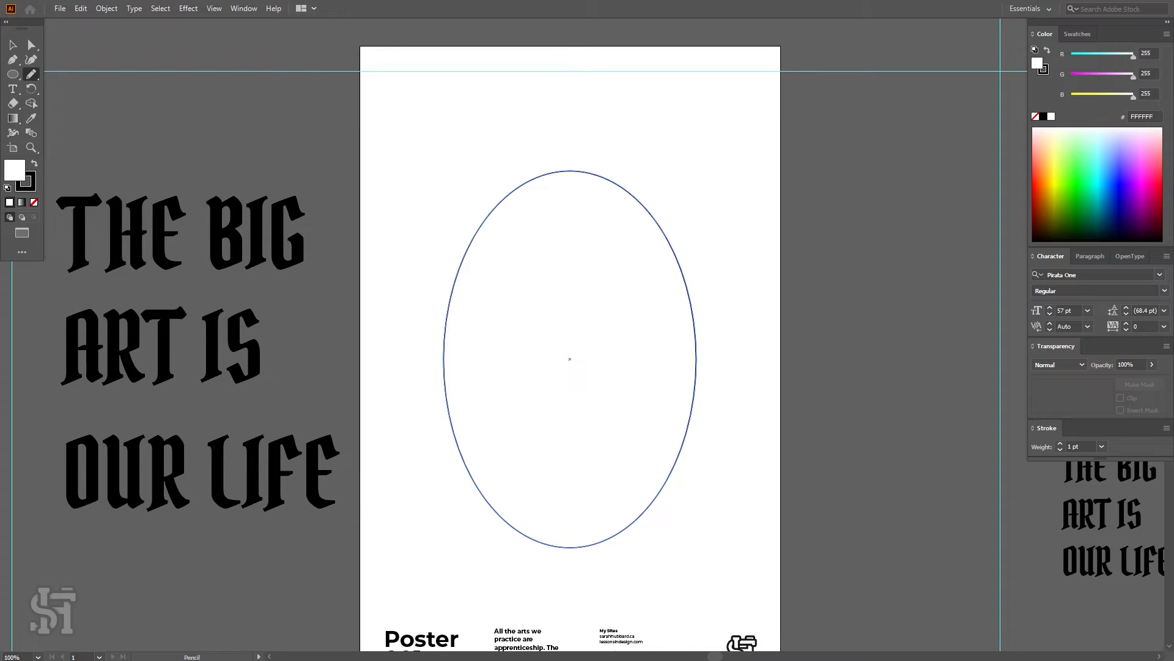
{"action": "mouse_move", "coordinate": [400, 323]}
{"action": "left_mouse_down"}
{"action": "mouse_move", "coordinate": [558, 282]}
{"action": "mouse_move", "coordinate": [776, 316]}
{"action": "mouse_move", "coordinate": [878, 232]}
{"action": "mouse_move", "coordinate": [687, 90]}
{"action": "mouse_move", "coordinate": [437, 133]}
{"action": "mouse_move", "coordinate": [359, 278]}
{"action": "mouse_move", "coordinate": [386, 347]}
{"action": "left_mouse_up"}
{"action": "left_click", "coordinate": [13, 46]}
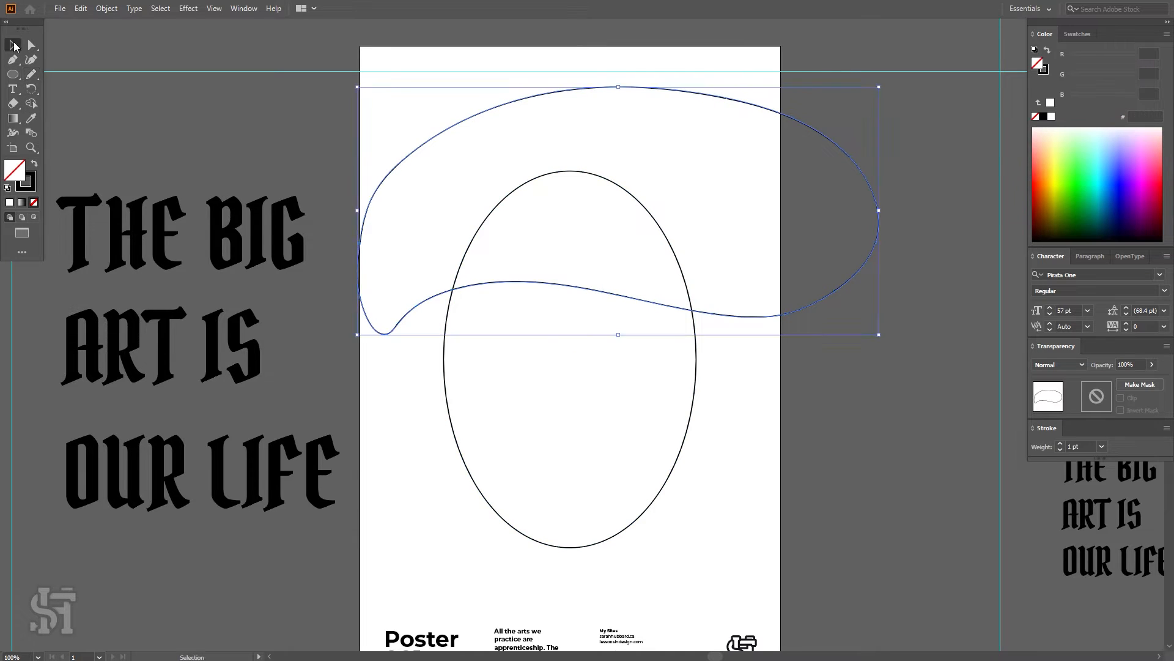
{"action": "left_click", "coordinate": [422, 380]}
- Draw a second closed Pencil shape over the ellipse's lower end, arching across the poster and past its left edge, and deselect it
{"action": "scroll", "coordinate": [490, 256], "scroll_direction": "down", "scroll_amount": 1}
{"action": "key", "text": "z"}
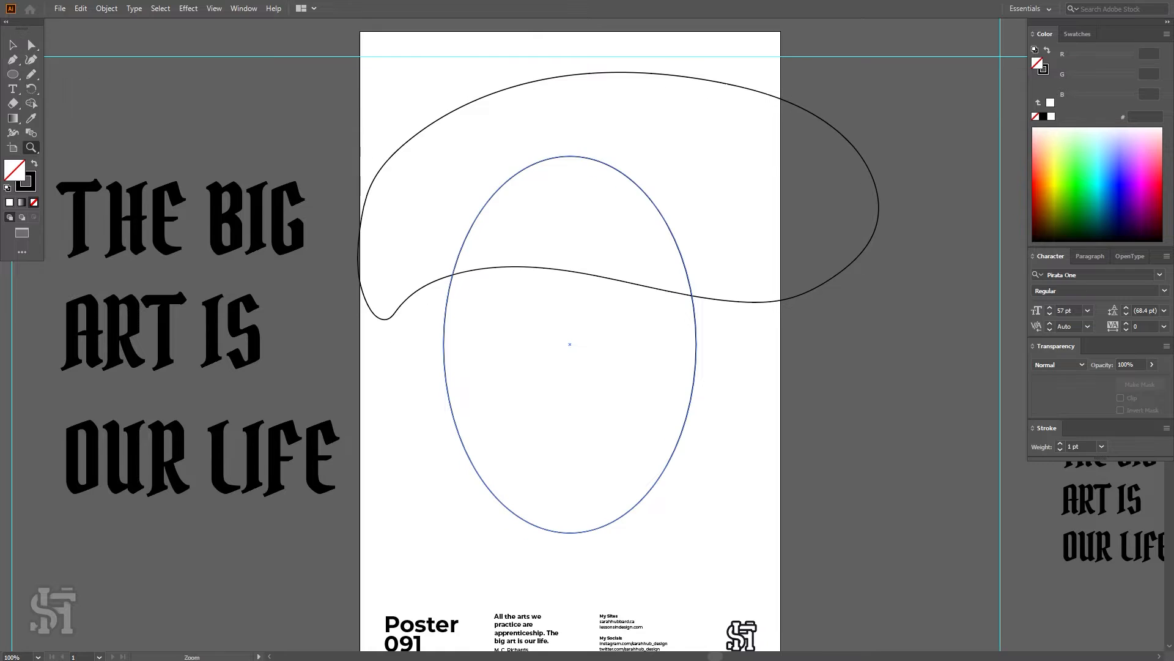
{"action": "left_click", "coordinate": [490, 241], "text": "alt"}
{"action": "key", "text": "h"}
{"action": "left_click_drag", "start_coordinate": [490, 241], "coordinate": [495, 262]}
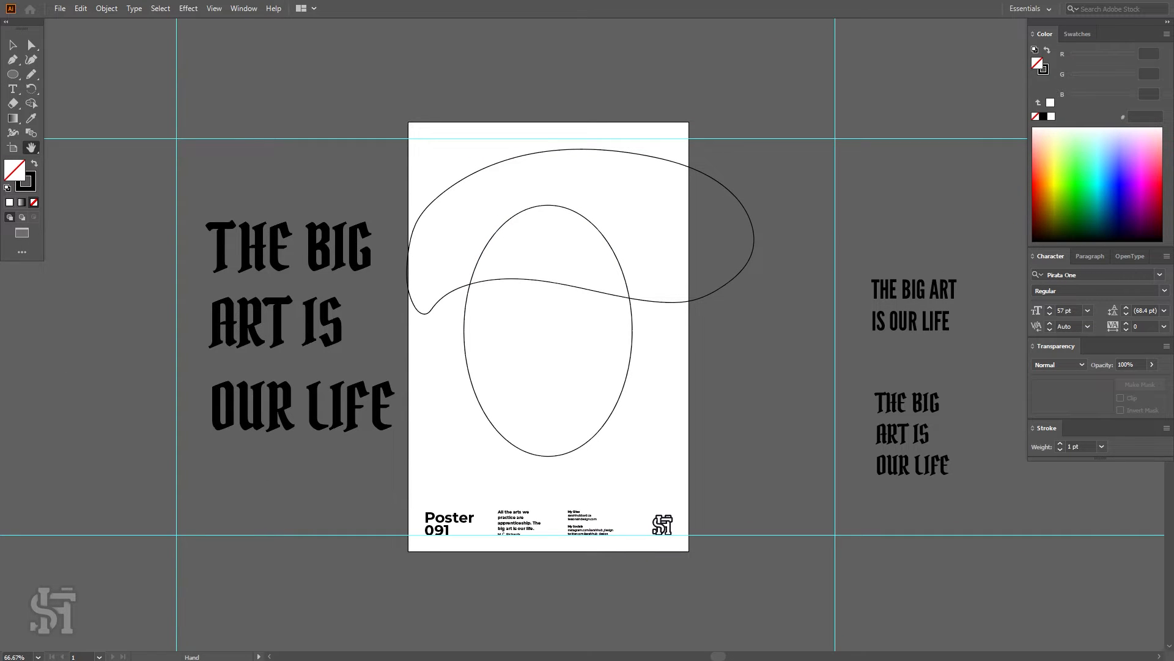
{"action": "key", "text": "n"}
{"action": "mouse_move", "coordinate": [708, 440]}
{"action": "left_mouse_down"}
{"action": "mouse_move", "coordinate": [577, 374]}
{"action": "mouse_move", "coordinate": [432, 404]}
{"action": "left_mouse_up"}
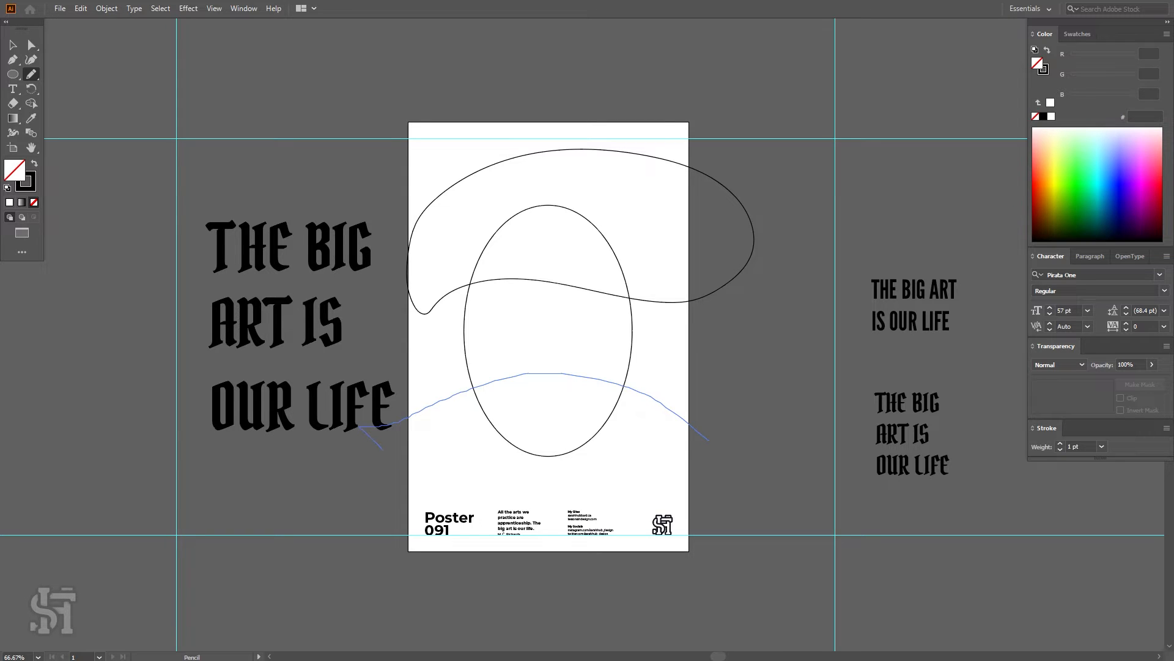
{"action": "mouse_move", "coordinate": [382, 448]}
{"action": "left_mouse_down"}
{"action": "mouse_move", "coordinate": [569, 515]}
{"action": "mouse_move", "coordinate": [693, 439]}
{"action": "left_mouse_up"}
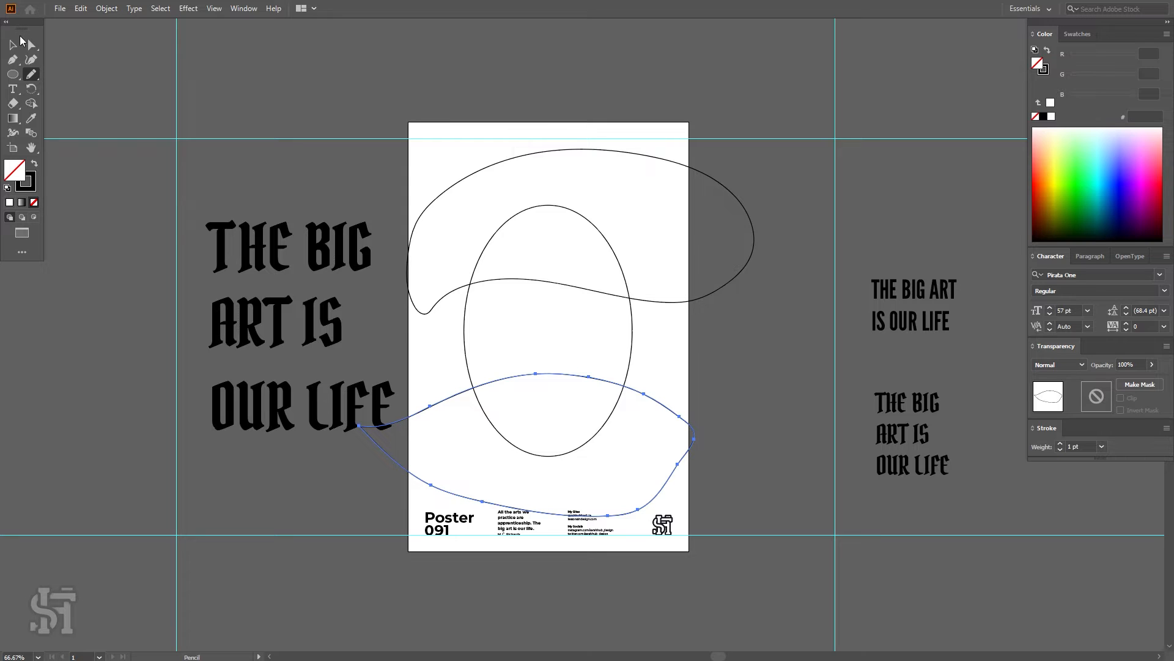
{"action": "left_click", "coordinate": [14, 45]}
{"action": "key", "text": "ctrl+shift+a"}
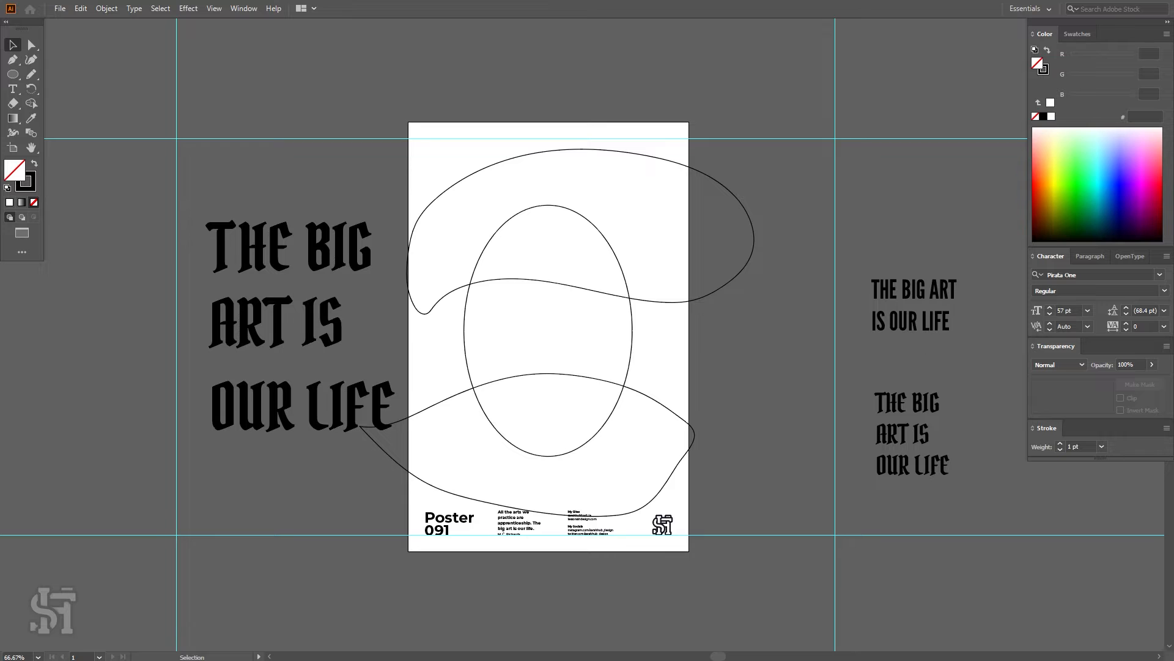
- Show the Pathfinder options and place them over the pasteboard to the right of the poster
{"action": "left_click", "coordinate": [243, 8]}
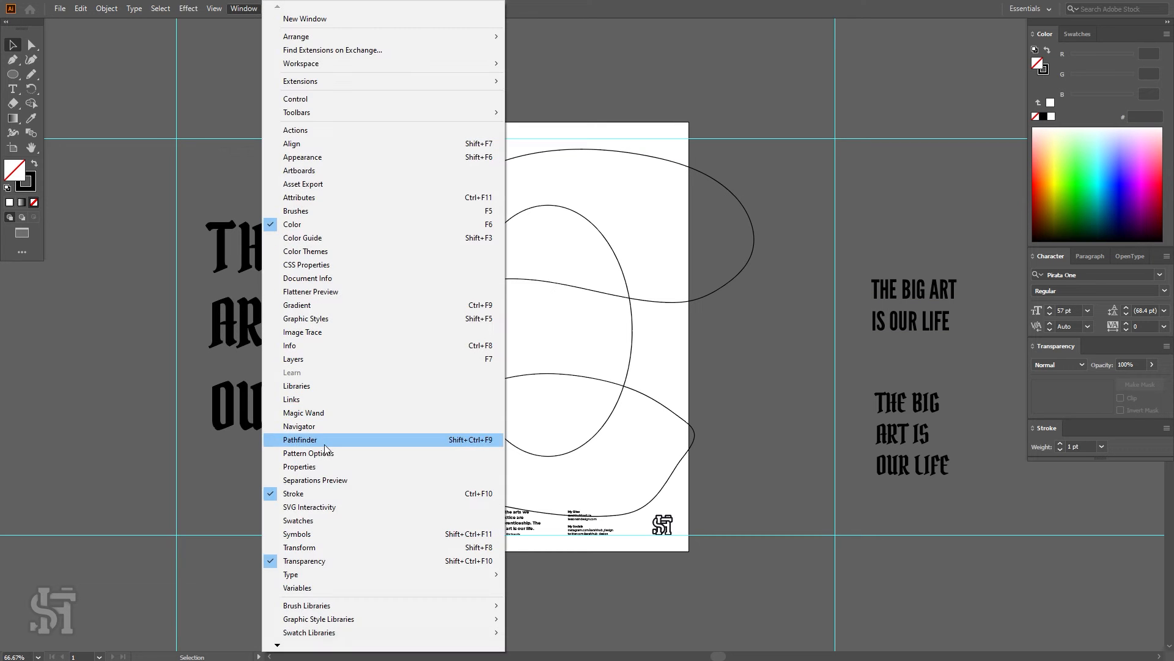
{"action": "left_click", "coordinate": [300, 439]}
{"action": "left_click_drag", "start_coordinate": [139, 169], "coordinate": [868, 79]}
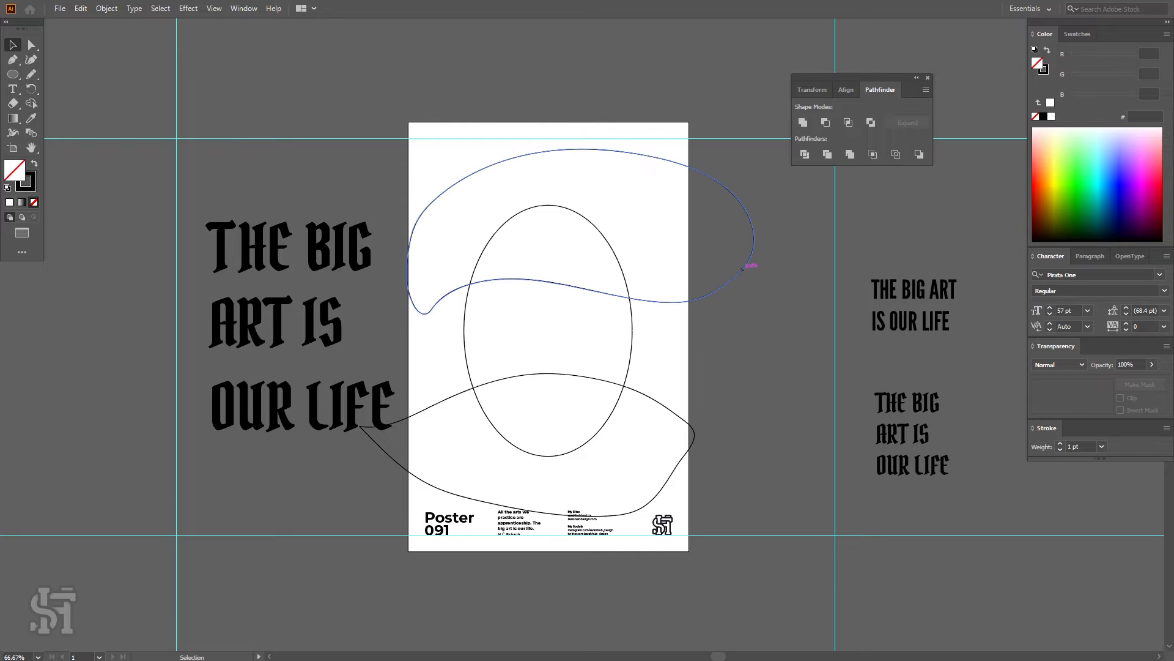
- Divide the ellipse along the upper Pencil shape with Pathfinder Divide and deselect the result
{"action": "left_click", "coordinate": [742, 269]}
{"action": "left_click", "coordinate": [631, 338], "text": "shift"}
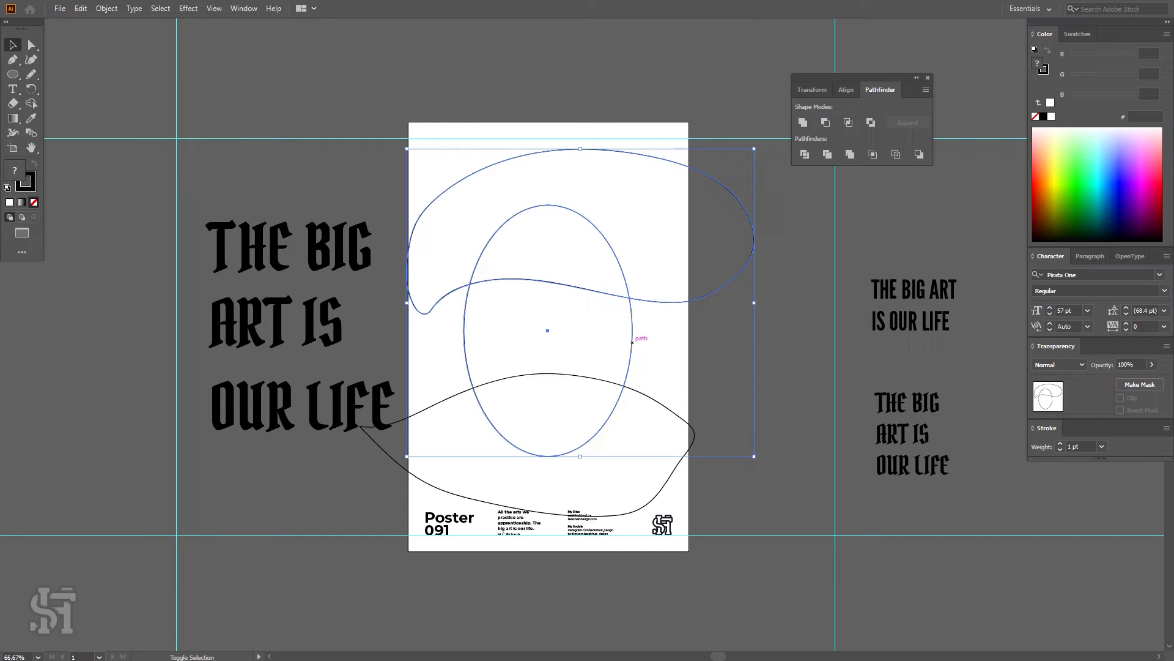
{"action": "left_click", "coordinate": [806, 155]}
{"action": "key", "text": "ctrl+shift+a"}
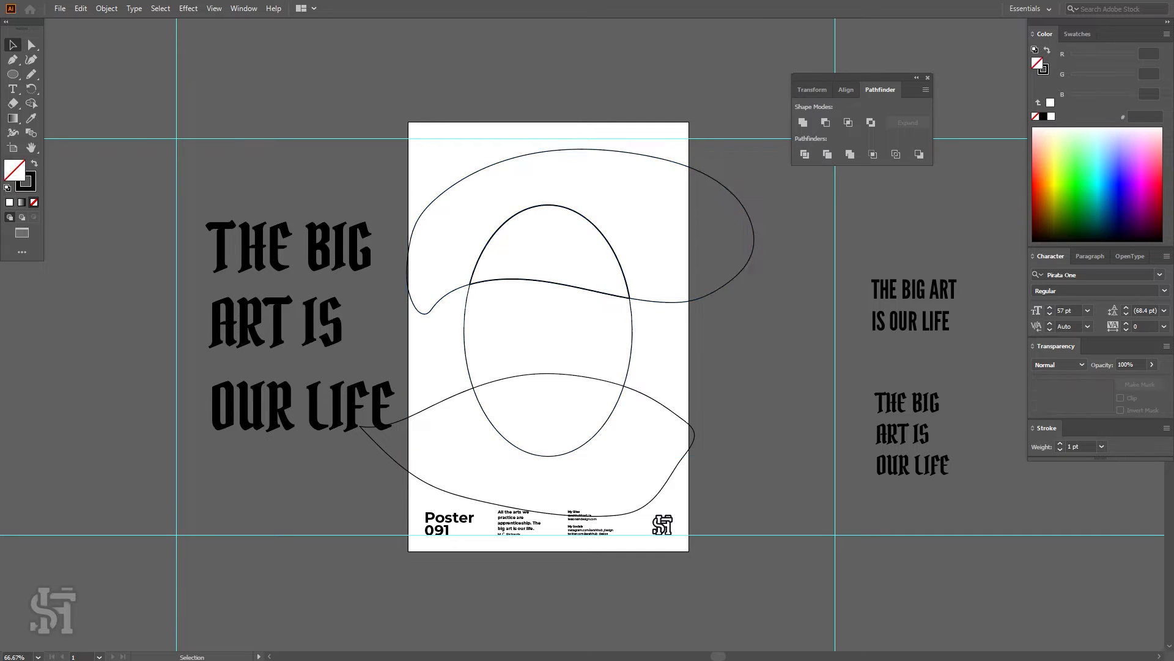
- Ungroup the divided upper artwork and delete the piece of the wavy shape lying outside the ellipse
{"action": "left_click", "coordinate": [740, 271]}
{"action": "key", "text": "ctrl+shift+g"}
{"action": "key", "text": "ctrl+shift+a"}
{"action": "left_click", "coordinate": [721, 283]}
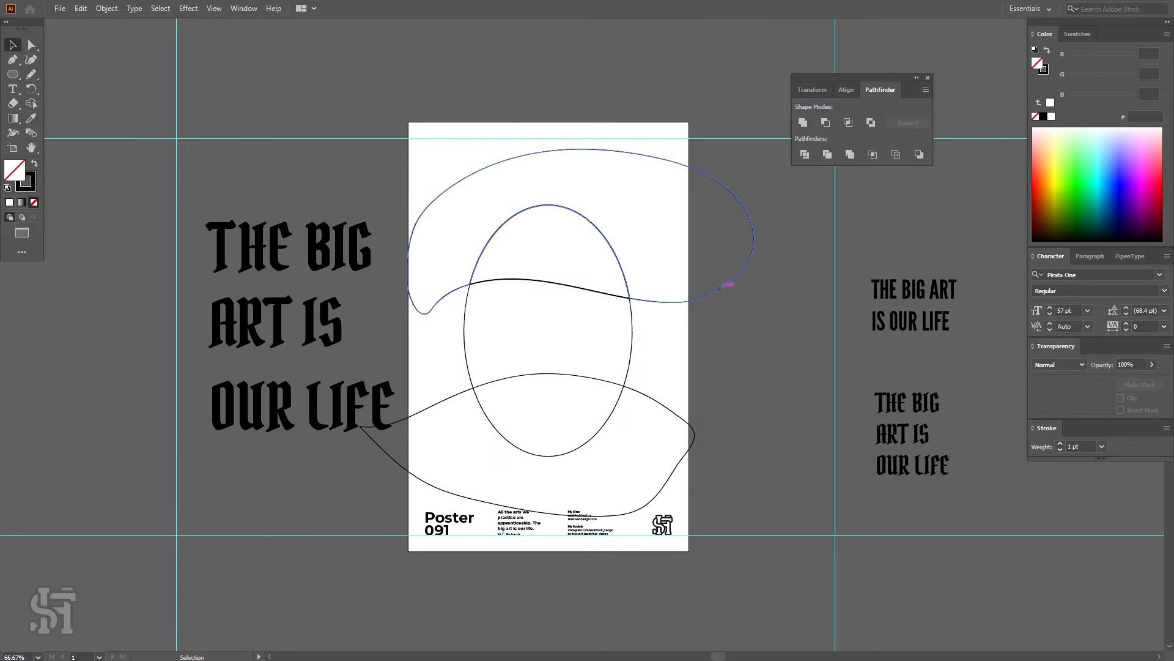
{"action": "key", "text": "Delete"}
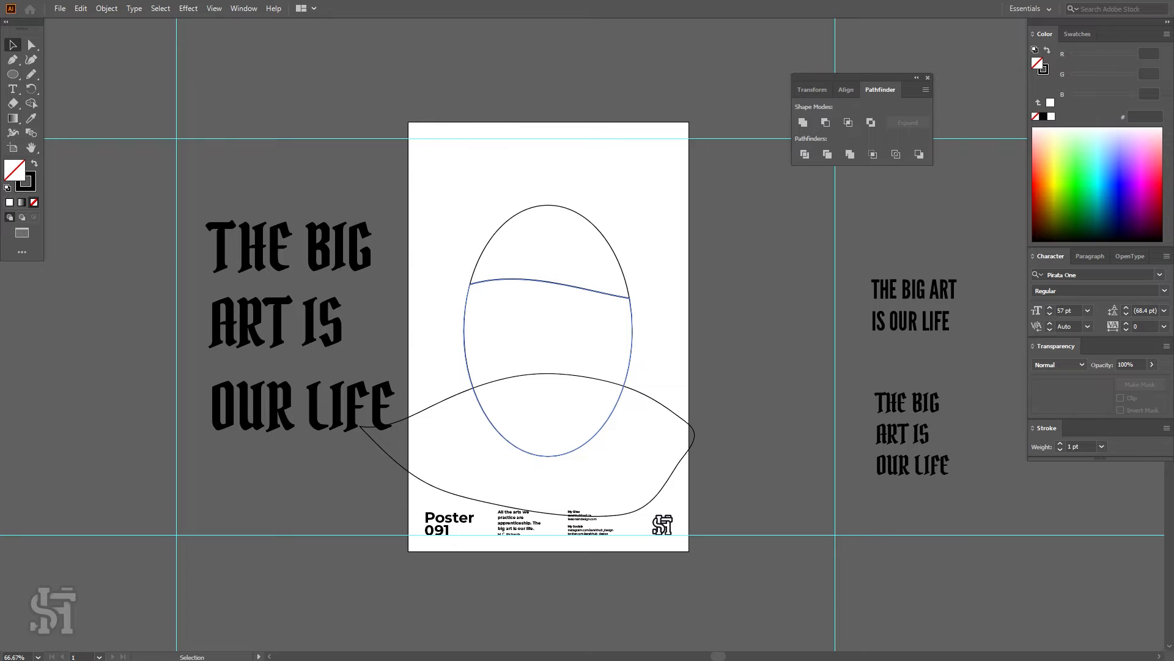
- Divide the ellipse's lower piece along the lower Pencil shape and delete the part outside the ellipse
{"action": "left_click", "coordinate": [632, 338]}
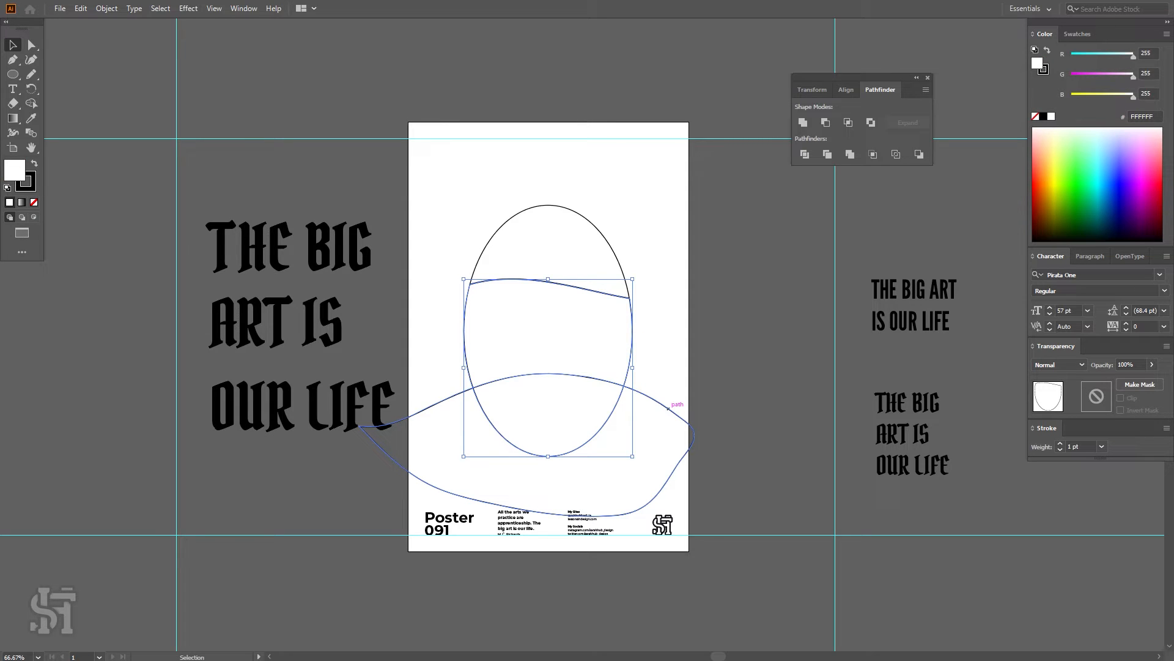
{"action": "left_click", "coordinate": [669, 407], "text": "shift"}
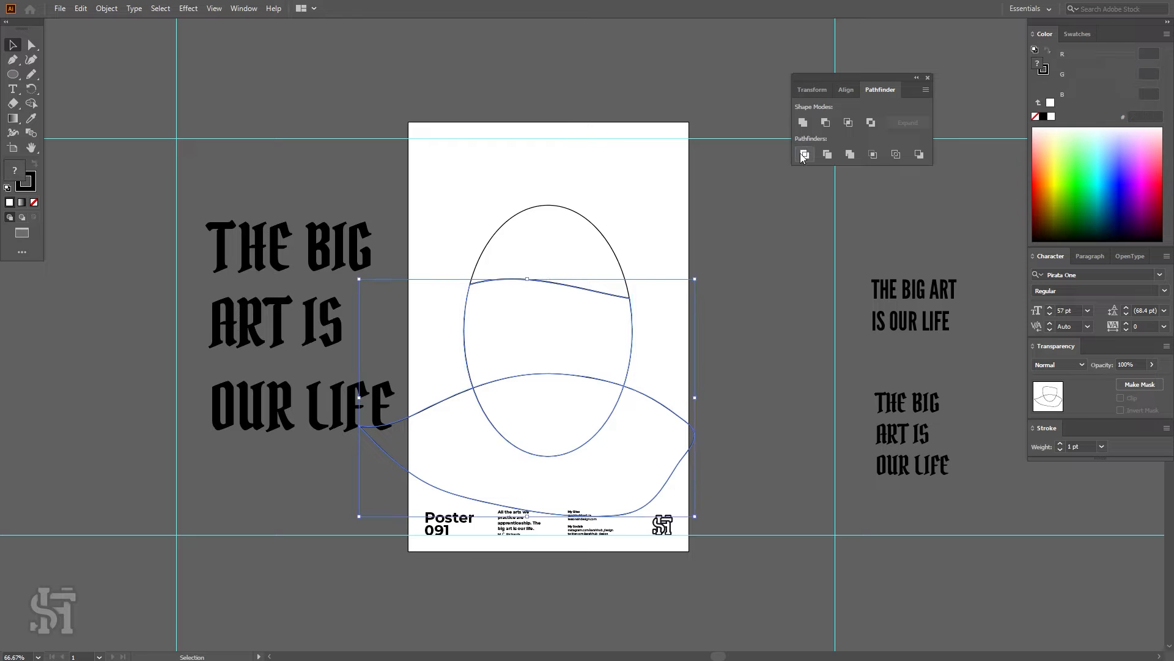
{"action": "left_click_drag", "start_coordinate": [676, 396], "coordinate": [615, 422]}
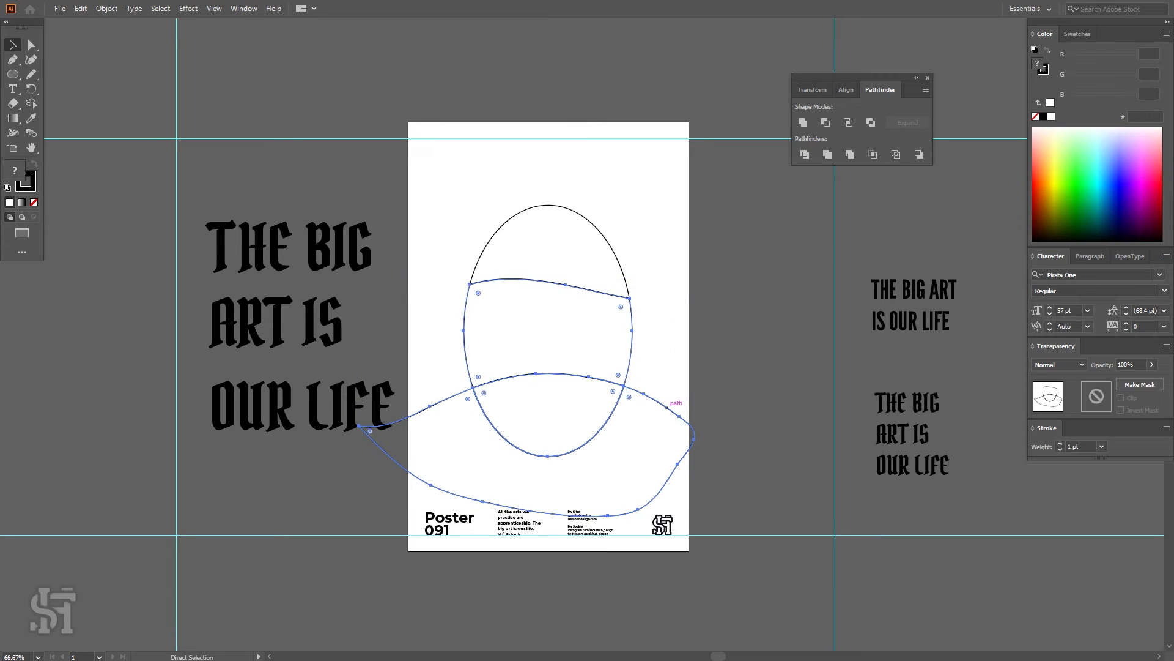
{"action": "left_click", "coordinate": [657, 368]}
{"action": "left_click", "coordinate": [660, 403]}
{"action": "key", "text": "Delete"}
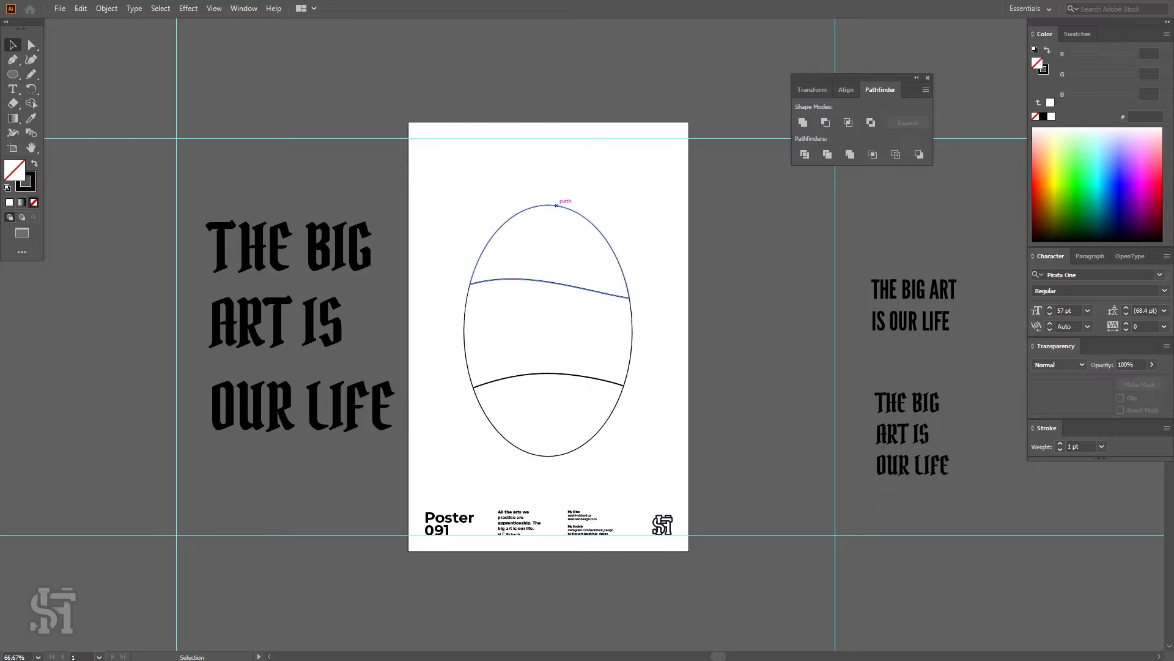
- Move the ellipse's top and bottom pieces apart to check that they are separate, undoing each move
{"action": "left_click_drag", "start_coordinate": [554, 205], "coordinate": [553, 174]}
{"action": "key", "text": "ctrl+z"}
{"action": "left_click_drag", "start_coordinate": [612, 413], "coordinate": [619, 432]}
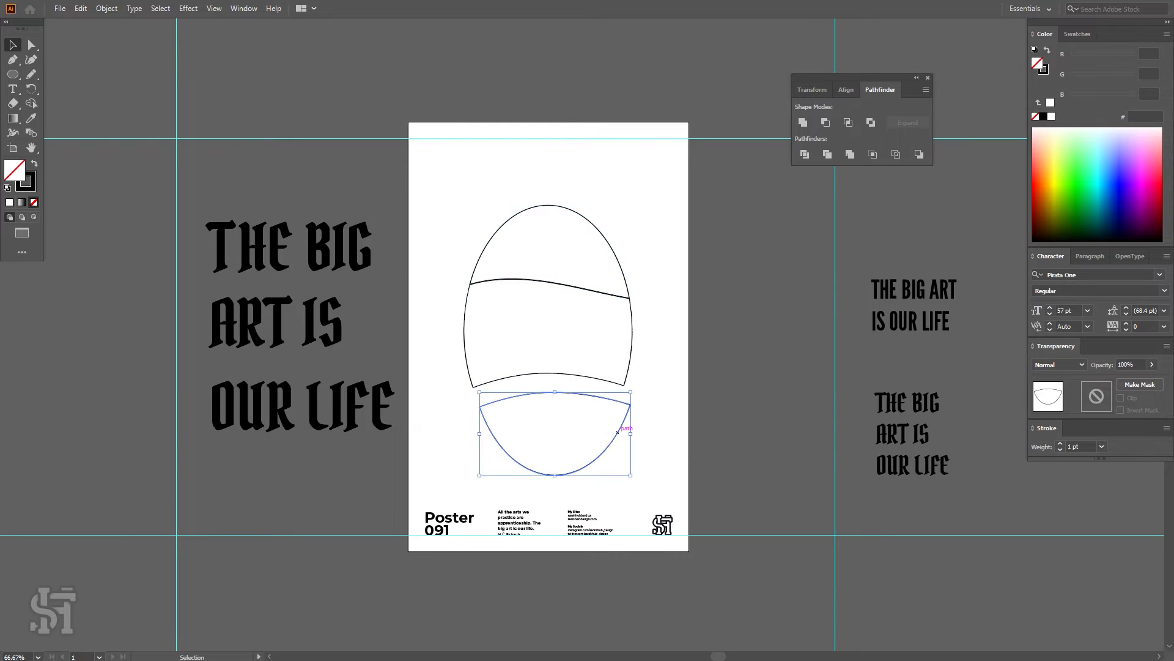
{"action": "key", "text": "ctrl+z"}
- Move the Pathfinder options farther from the poster and scale the large three-line lettering down to about 60% of its size
{"action": "left_click_drag", "start_coordinate": [830, 75], "coordinate": [880, 67]}
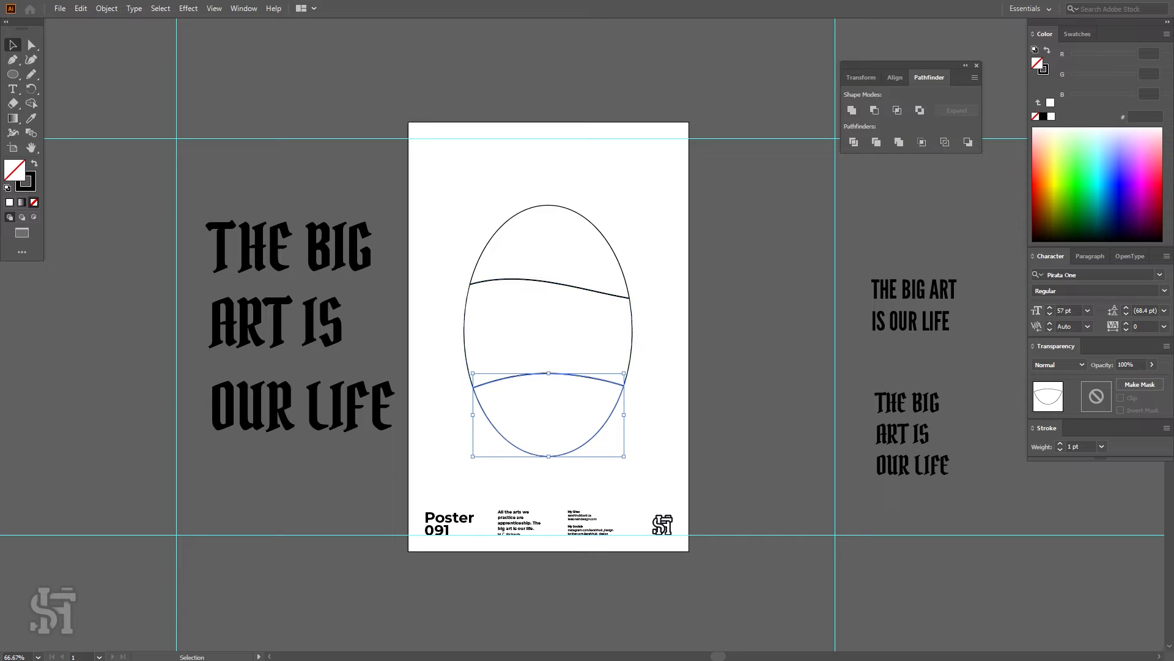
{"action": "key", "text": "ctrl+shift+a"}
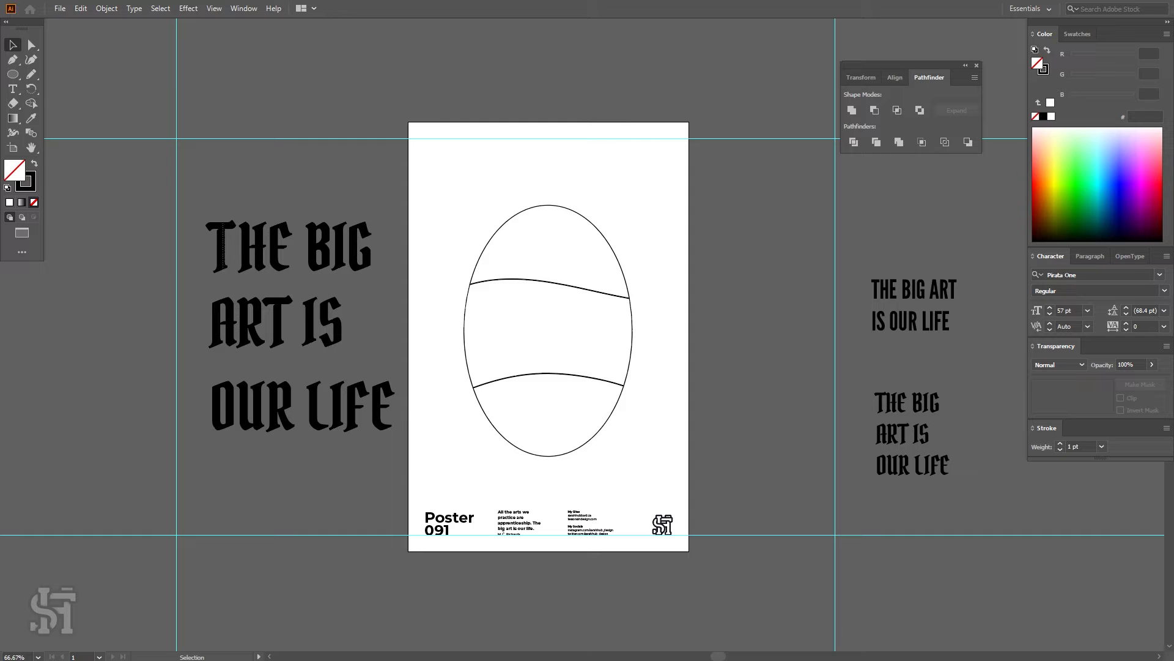
{"action": "left_click_drag", "start_coordinate": [287, 247], "coordinate": [523, 272]}
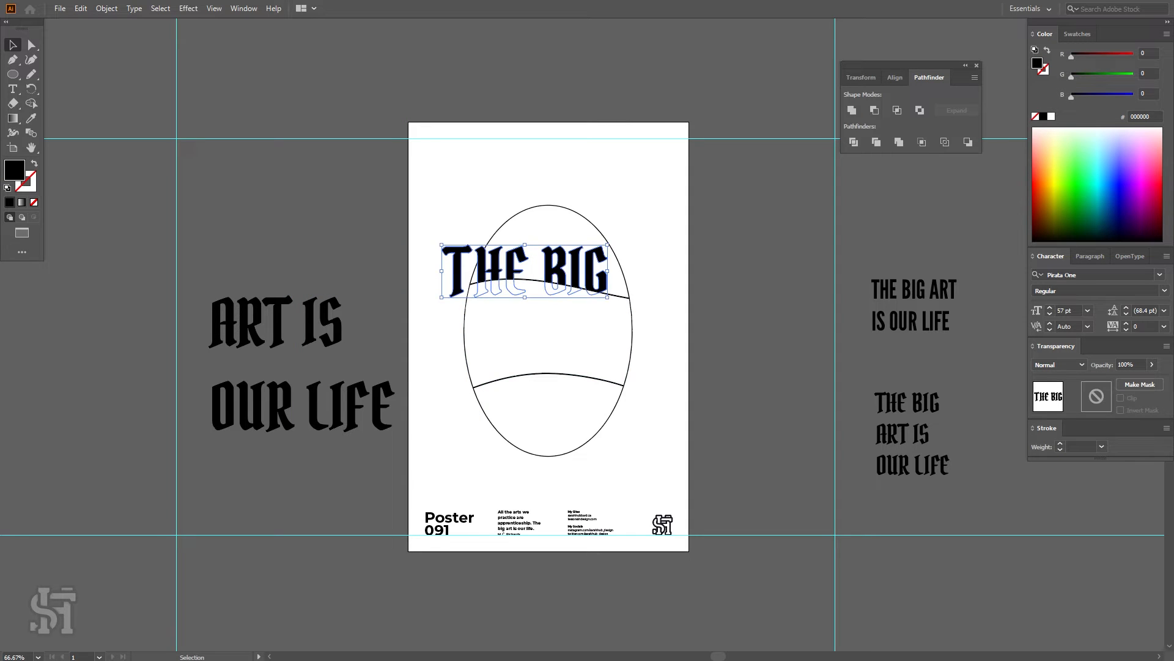
{"action": "key", "text": "ctrl+z"}
{"action": "left_click_drag", "start_coordinate": [436, 181], "coordinate": [263, 492]}
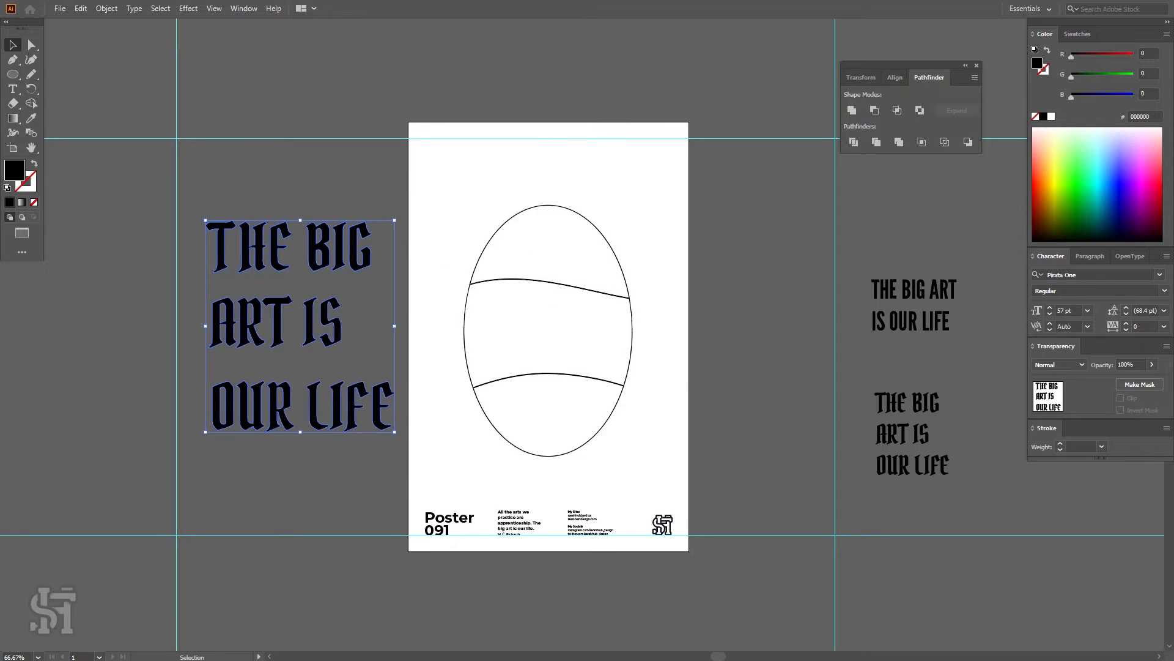
{"action": "left_click_drag", "start_coordinate": [395, 432], "coordinate": [337, 348]}
{"action": "left_click", "coordinate": [358, 370]}
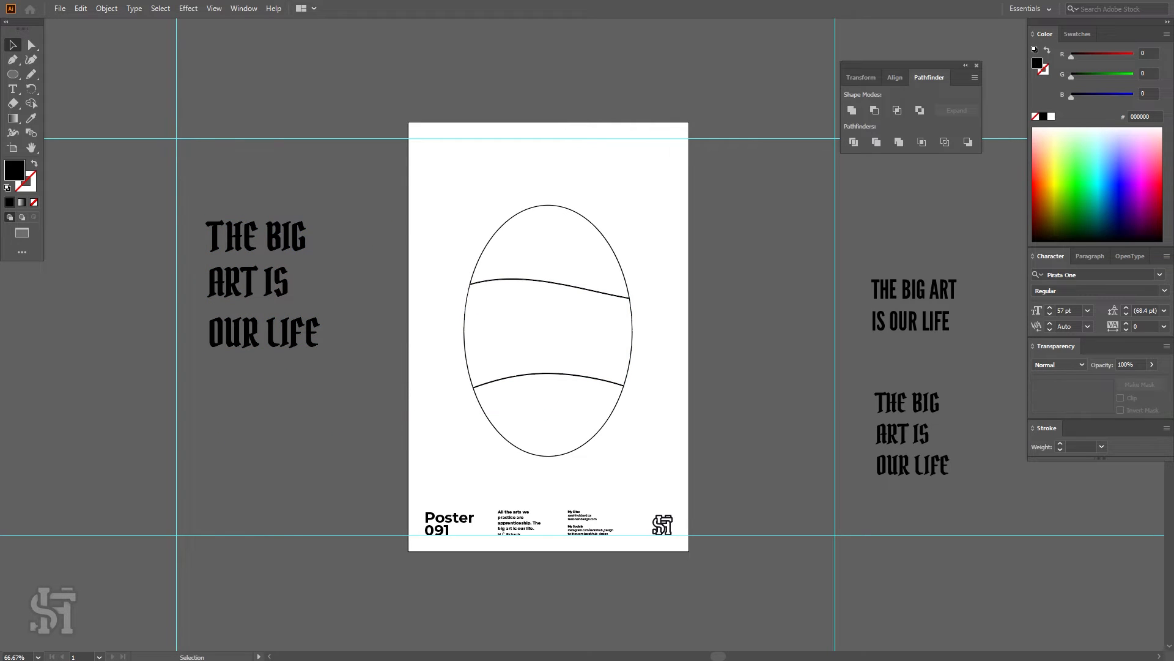
{"action": "left_click_drag", "start_coordinate": [304, 223], "coordinate": [593, 241]}
{"action": "key", "text": "ctrl+z"}
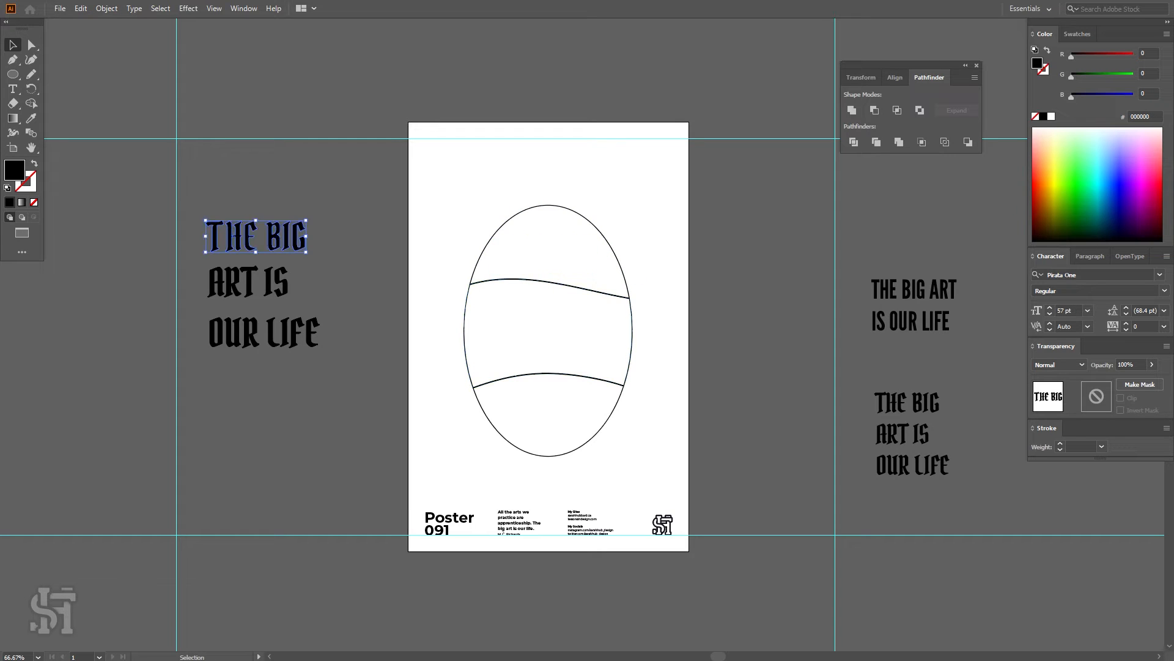
{"action": "key", "text": "ctrl+z"}
{"action": "left_click_drag", "start_coordinate": [256, 311], "coordinate": [244, 334]}
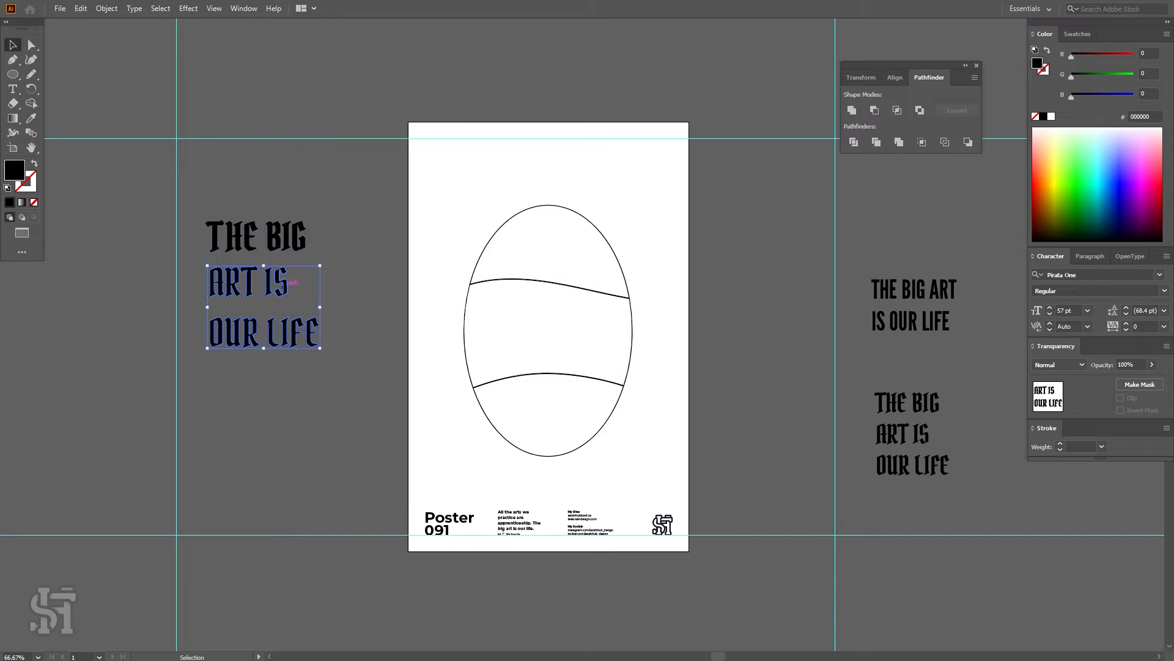
{"action": "left_click_drag", "start_coordinate": [333, 211], "coordinate": [168, 336]}
{"action": "left_click_drag", "start_coordinate": [302, 237], "coordinate": [368, 289]}
{"action": "key", "text": "ctrl+z"}
- Delete the vertical guide on the pasteboard to the left of the poster
{"action": "left_click", "coordinate": [351, 309]}
{"action": "left_click", "coordinate": [175, 227]}
{"action": "key", "text": "Delete"}
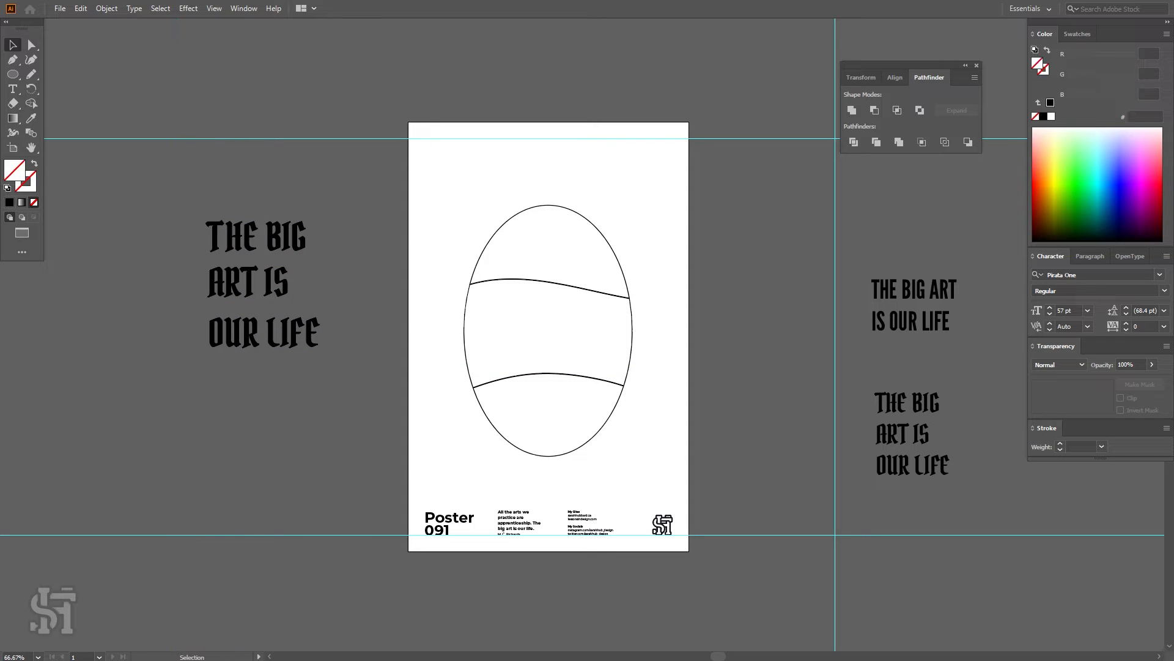
- Move the three-line lettering down and closer to the poster's left edge
{"action": "left_click_drag", "start_coordinate": [185, 208], "coordinate": [257, 333]}
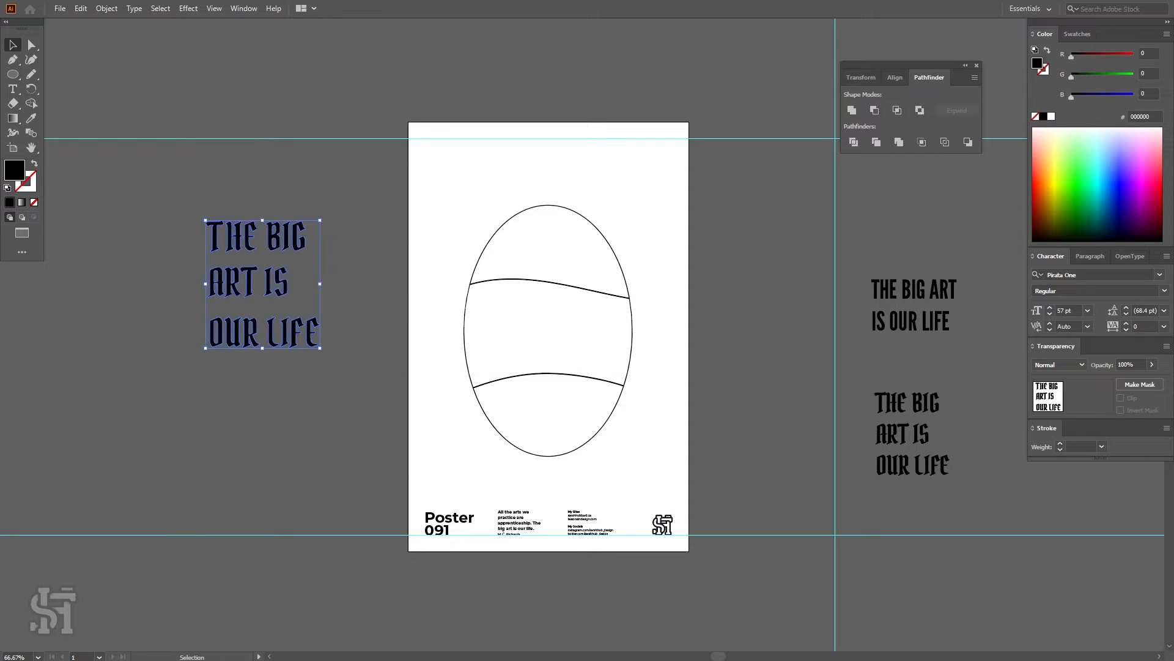
{"action": "left_click_drag", "start_coordinate": [272, 279], "coordinate": [333, 342]}
{"action": "left_click", "coordinate": [385, 335]}
{"action": "left_click_drag", "start_coordinate": [362, 298], "coordinate": [596, 256]}
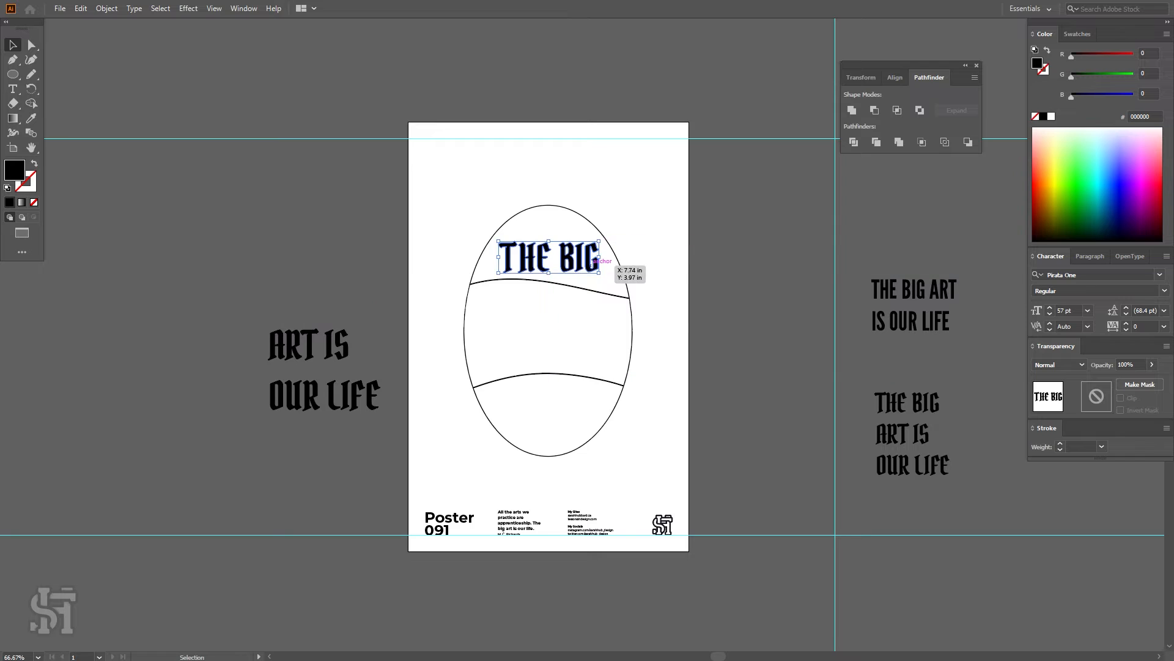
{"action": "key", "text": "ctrl+z"}
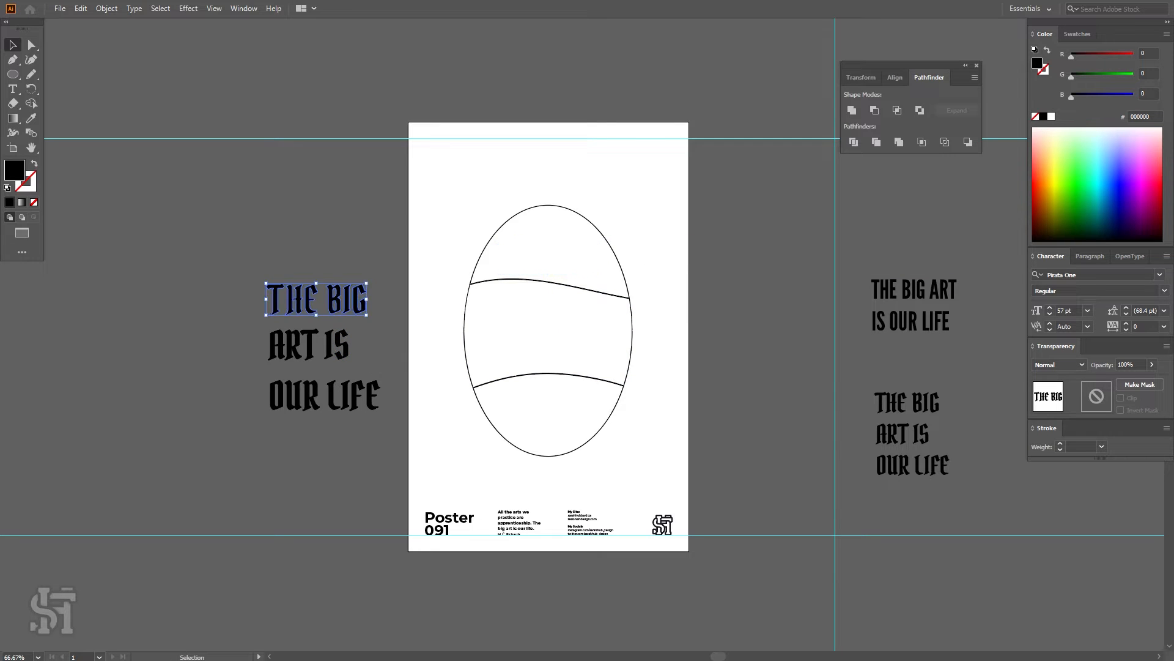
- Place a duplicate of the three-line lettering farther out on the left pasteboard as a spare
{"action": "left_click", "coordinate": [342, 350]}
{"action": "left_click_drag", "start_coordinate": [343, 350], "coordinate": [127, 328]}
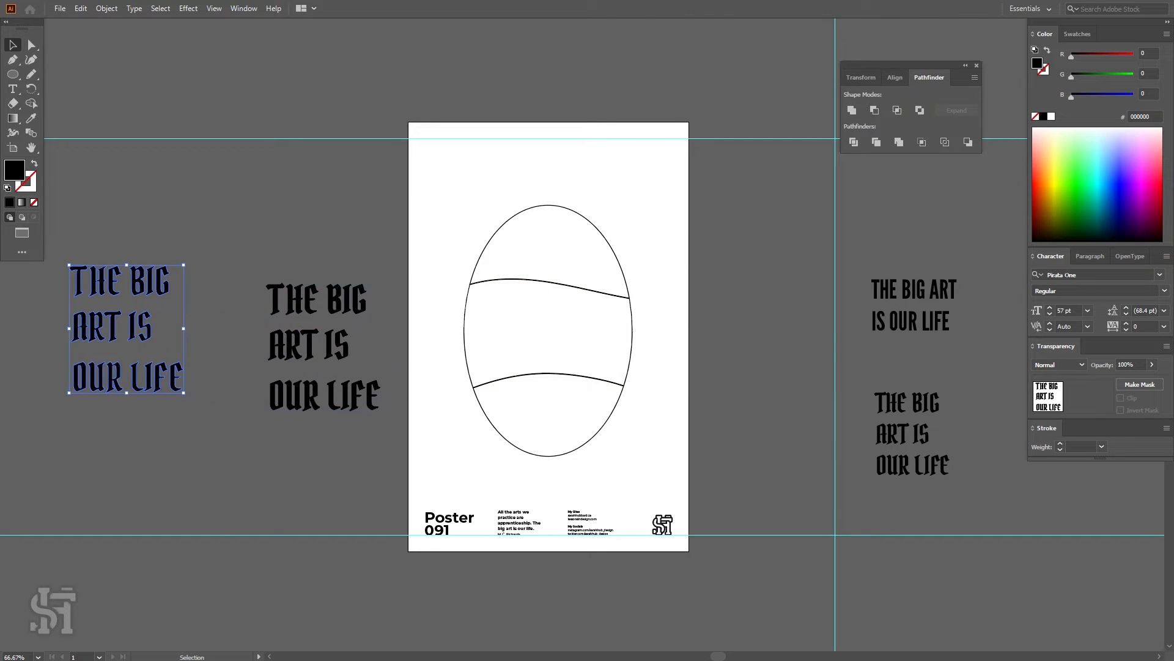
{"action": "left_click_drag", "start_coordinate": [367, 295], "coordinate": [610, 246]}
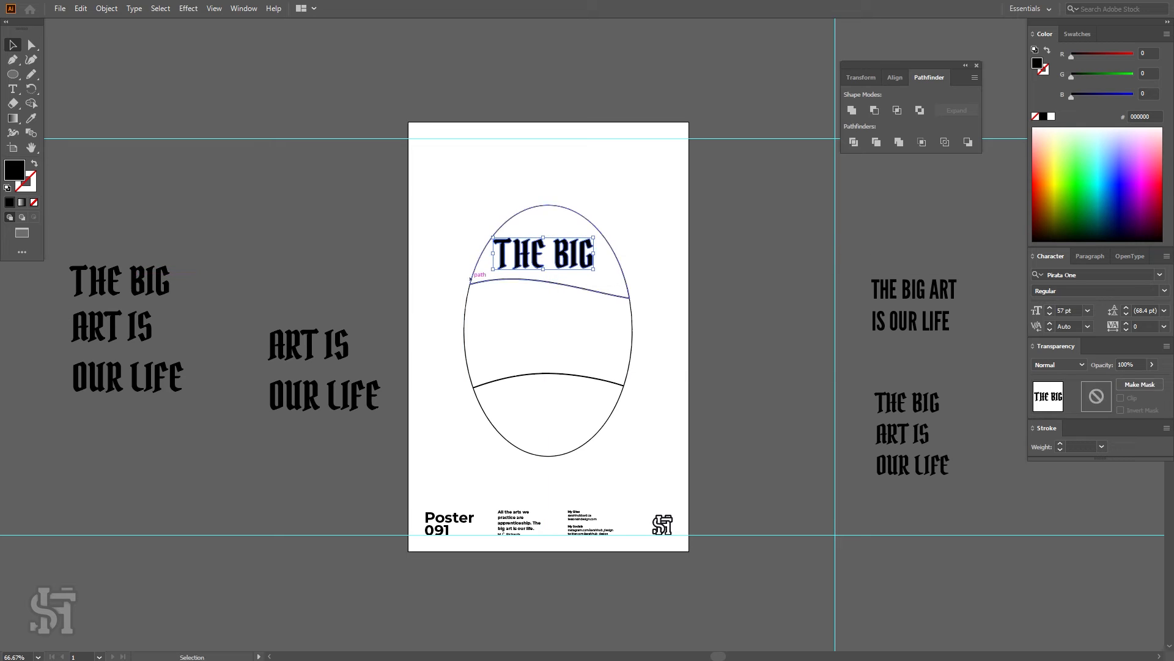
{"action": "key", "text": "ctrl+z"}
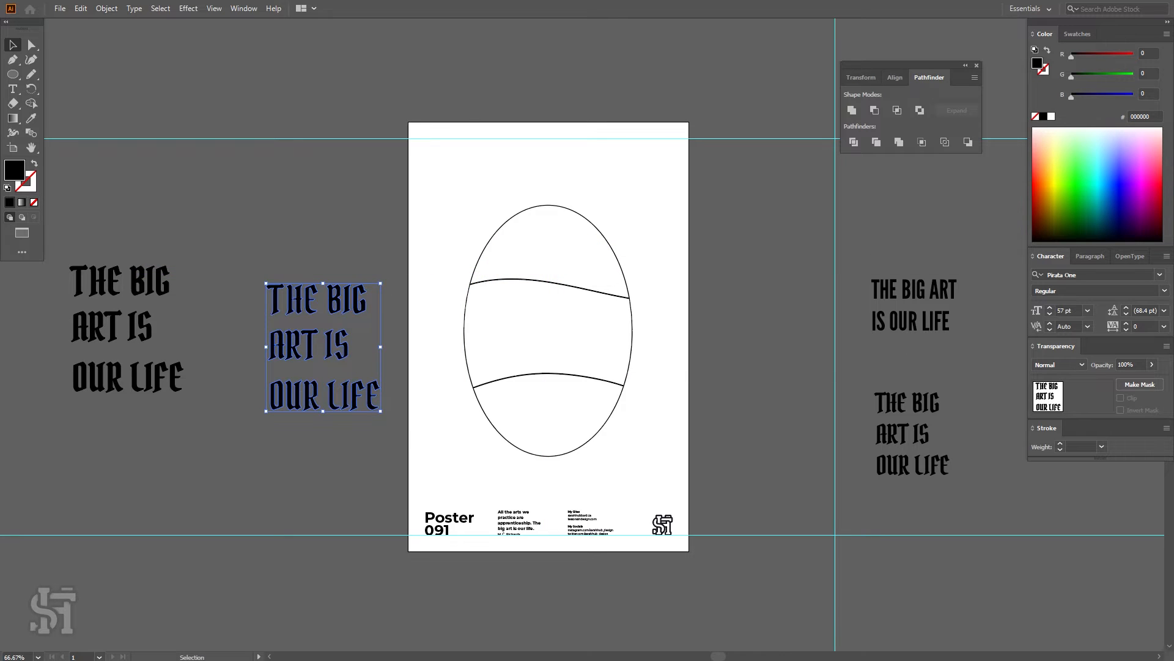
- Scale the lettering beside the poster down to about 70% and place one line over each ellipse section, from "THE BIG" to "OUR LIFE"
{"action": "left_click_drag", "start_coordinate": [380, 411], "coordinate": [345, 371]}
{"action": "left_click_drag", "start_coordinate": [303, 295], "coordinate": [543, 251]}
{"action": "left_click_drag", "start_coordinate": [323, 328], "coordinate": [544, 328]}
{"action": "left_click_drag", "start_coordinate": [333, 367], "coordinate": [547, 412]}
{"action": "key", "text": "ctrl+shift+a"}
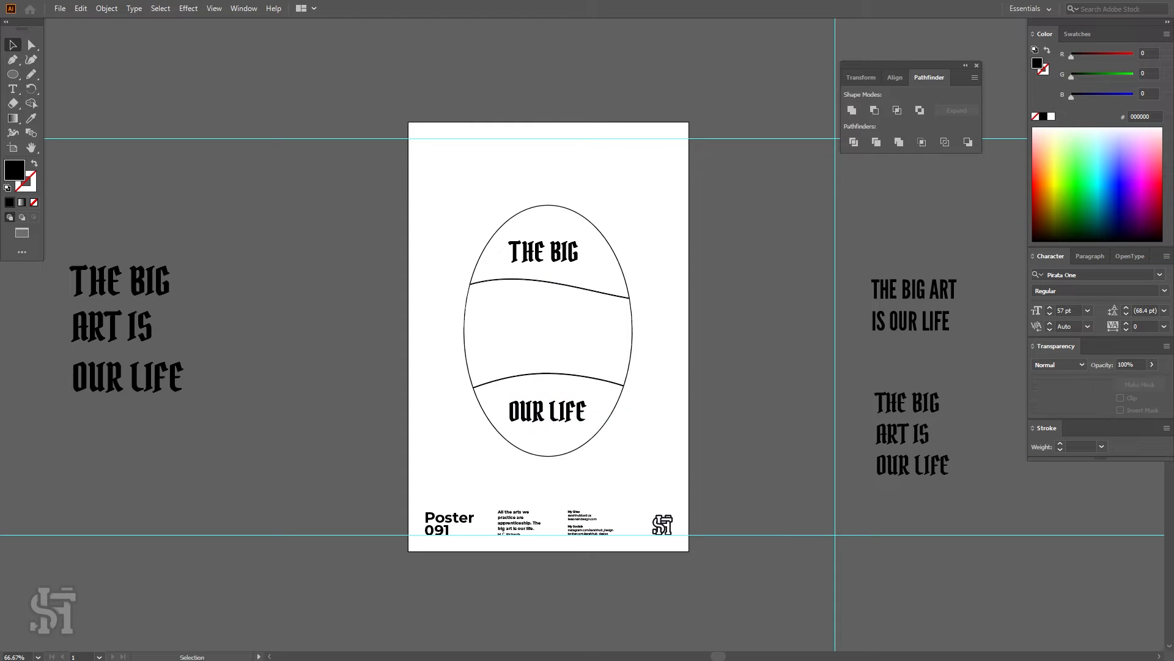
- Send "THE BIG" to the back and give the ellipse's top and bottom sections the default white fill with a 1 pt black stroke
{"action": "left_click", "coordinate": [577, 257]}
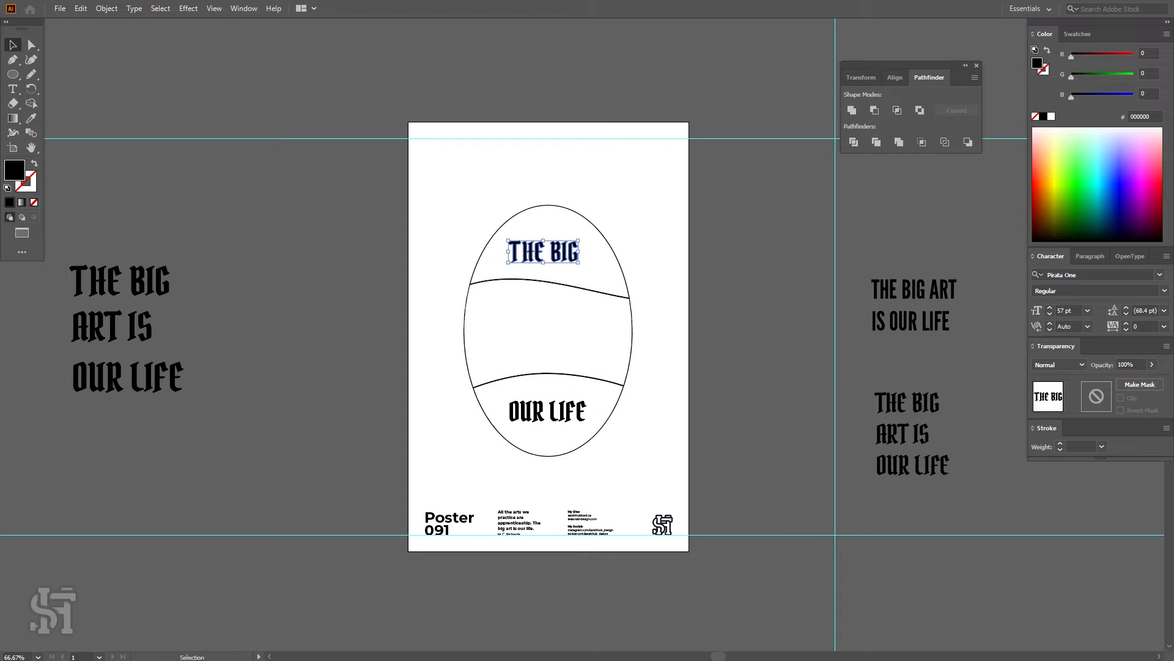
{"action": "key", "text": "ctrl+shift+bracketleft"}
{"action": "left_click", "coordinate": [656, 267]}
{"action": "left_click", "coordinate": [625, 275]}
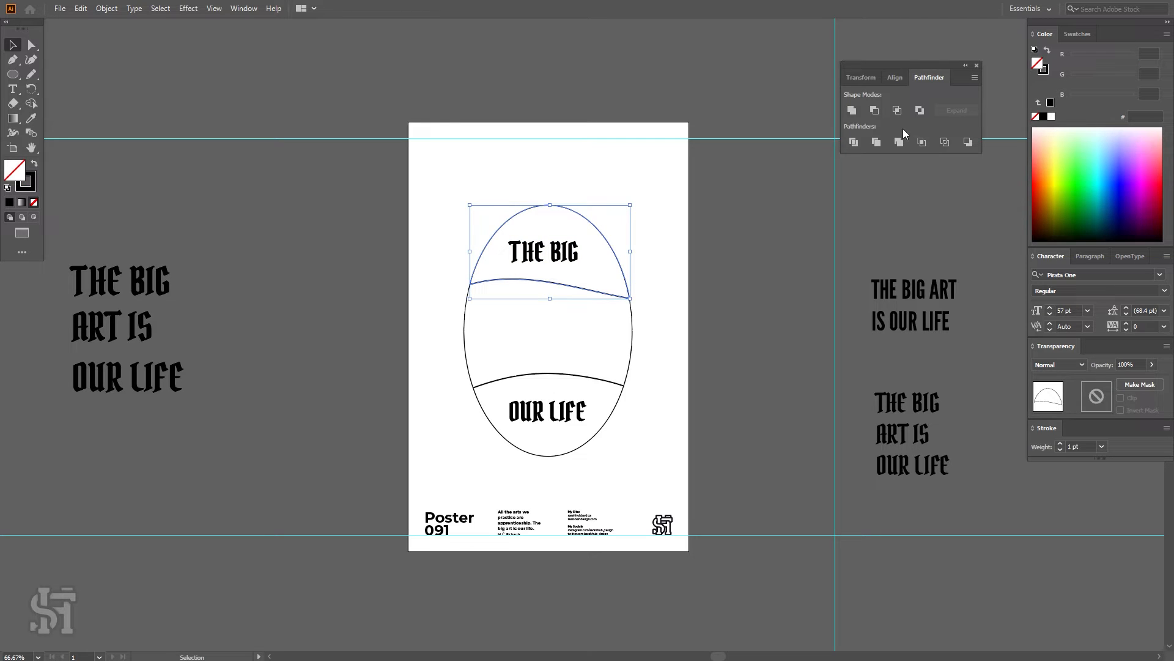
{"action": "key", "text": "d"}
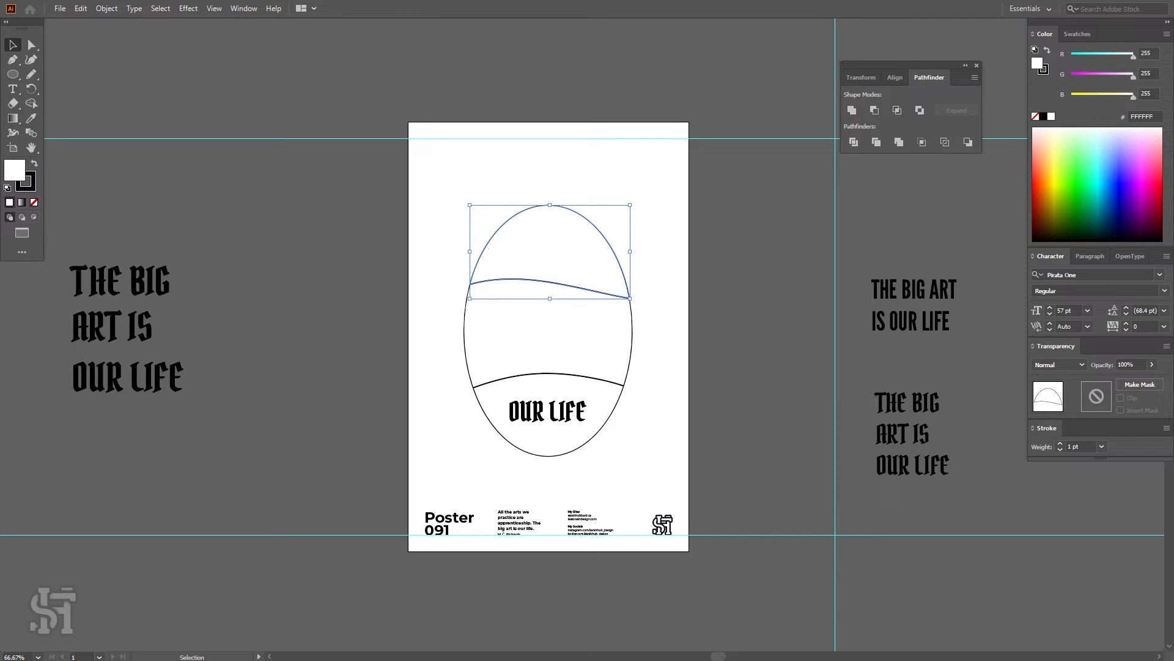
{"action": "left_click", "coordinate": [608, 417]}
{"action": "key", "text": "d"}
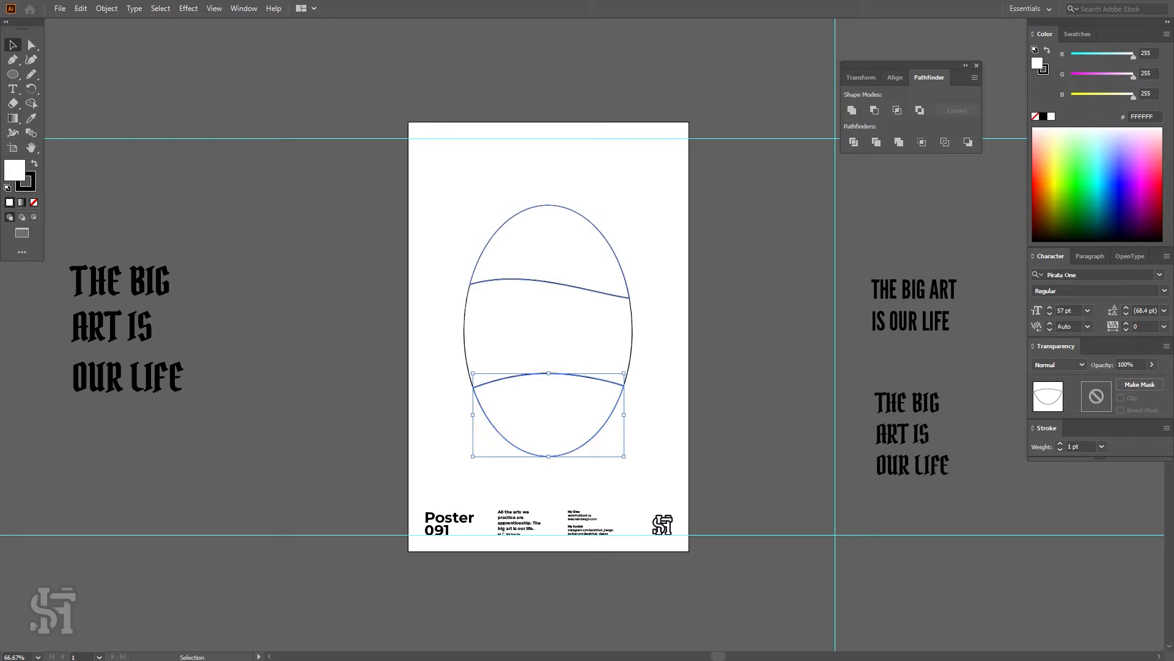
- Move the ellipse's three sections aside one at a time to check the lettering behind them, undoing each move
{"action": "left_click", "coordinate": [590, 263]}
{"action": "left_click_drag", "start_coordinate": [591, 263], "coordinate": [482, 184]}
{"action": "key", "text": "ctrl+z"}
{"action": "left_click_drag", "start_coordinate": [563, 327], "coordinate": [409, 323]}
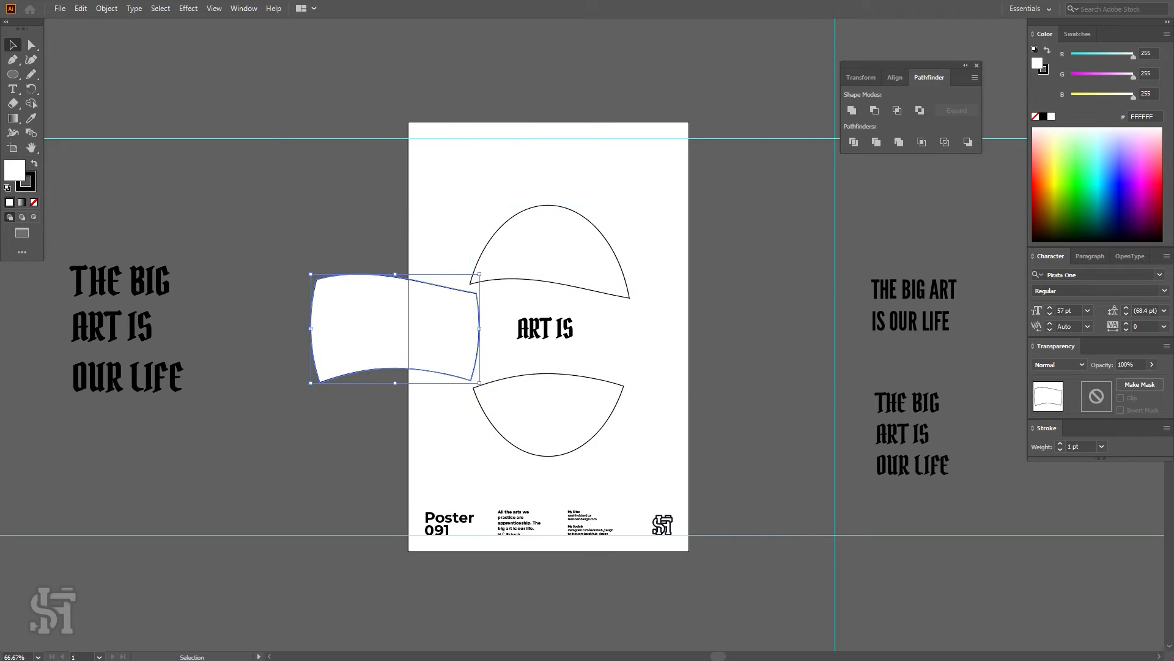
{"action": "key", "text": "ctrl+z"}
{"action": "left_click_drag", "start_coordinate": [548, 422], "coordinate": [400, 464]}
{"action": "key", "text": "ctrl+z"}
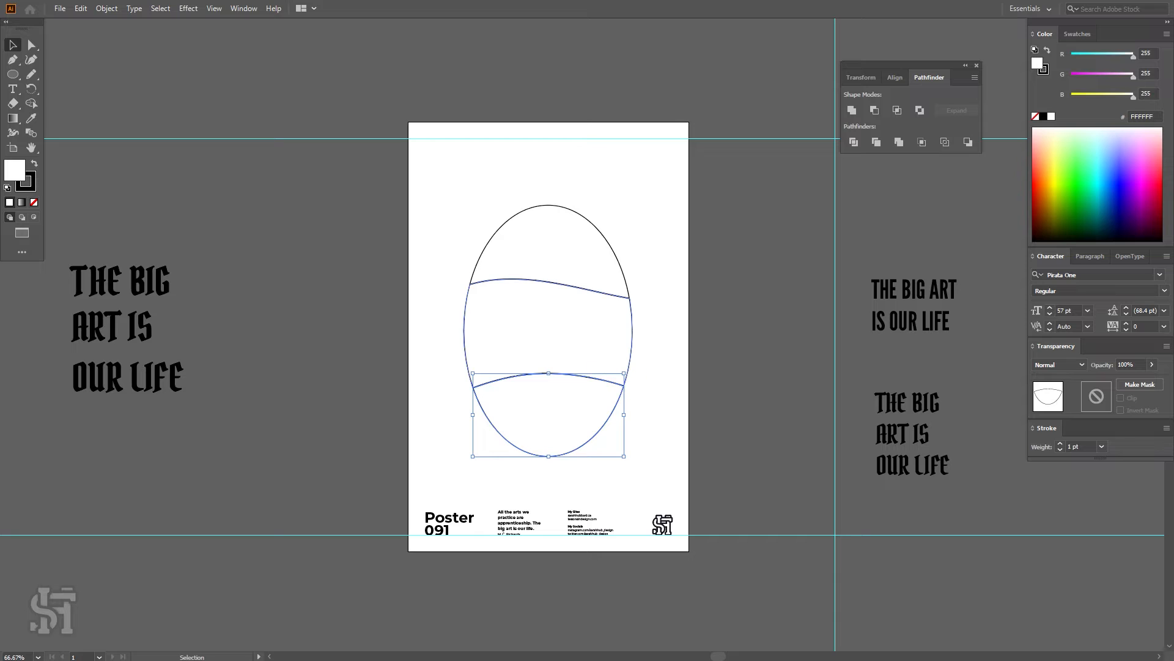
{"action": "left_click", "coordinate": [641, 216]}
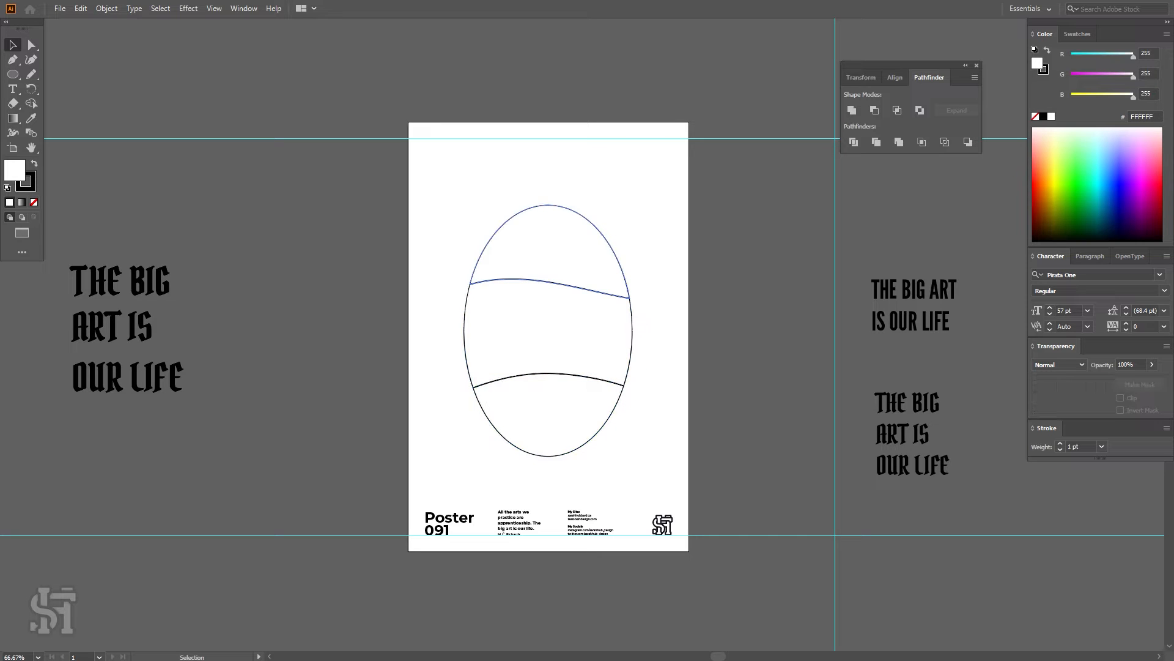
{"action": "left_click_drag", "start_coordinate": [618, 262], "coordinate": [482, 262]}
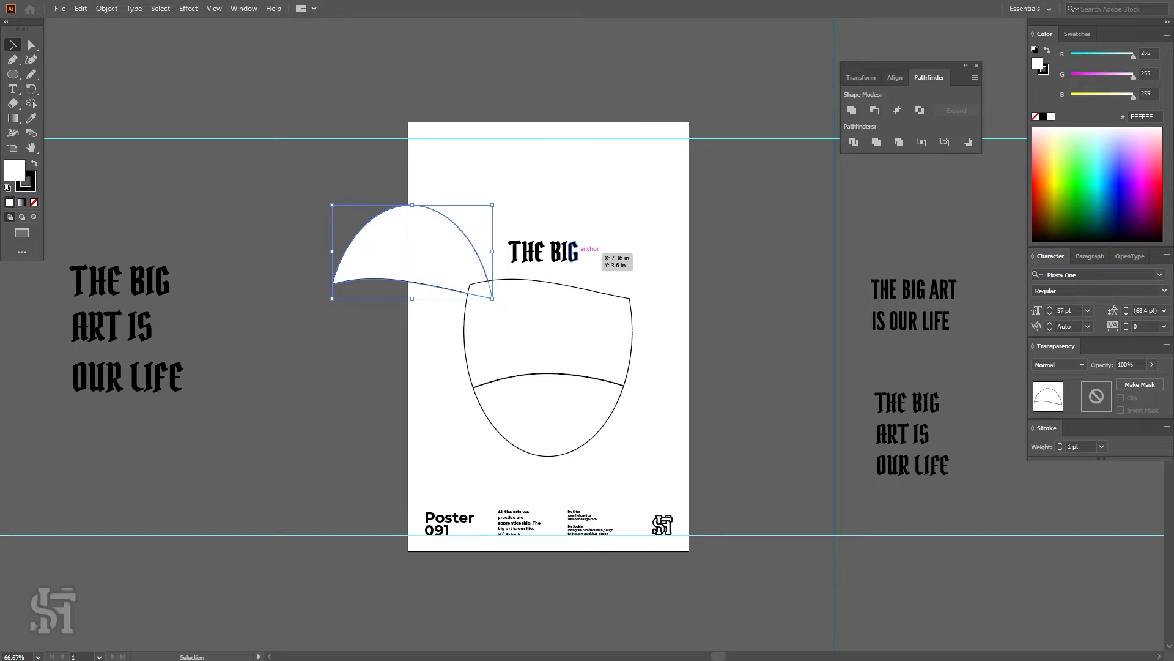
{"action": "key", "text": "ctrl+z"}
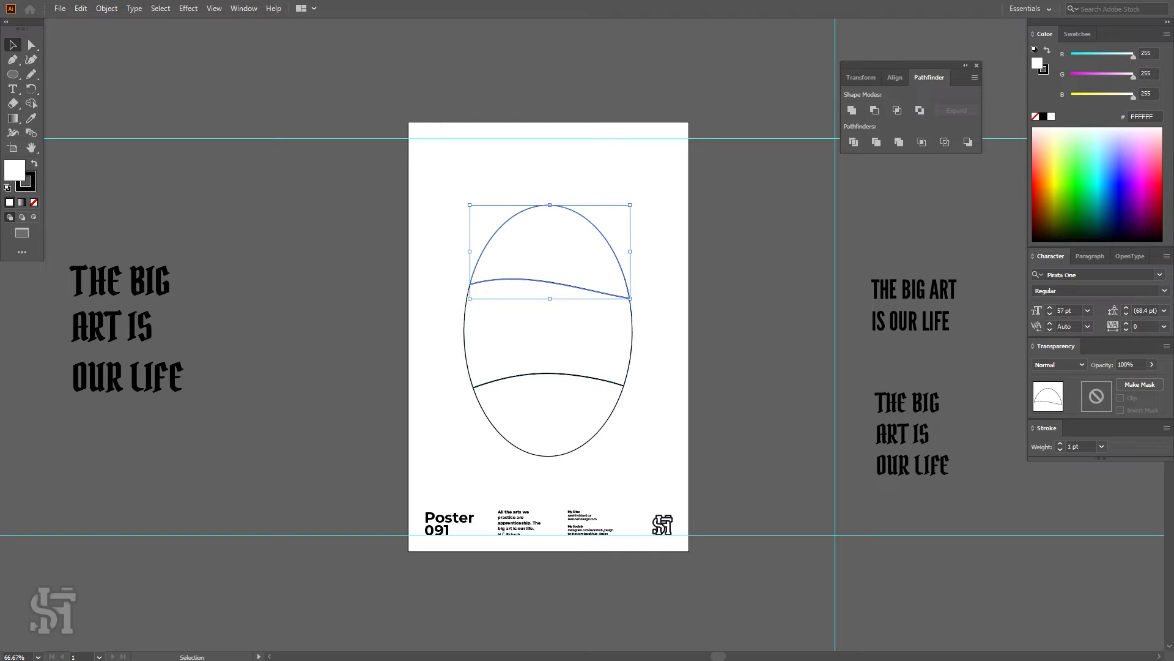
- Warp "THE BIG" into the ellipse's top section with Envelope Distort, Make with Top Object
{"action": "mouse_move", "coordinate": [685, 165]}
{"action": "left_mouse_down"}
{"action": "mouse_move", "coordinate": [481, 273]}
{"action": "mouse_move", "coordinate": [442, 277]}
{"action": "left_mouse_up"}
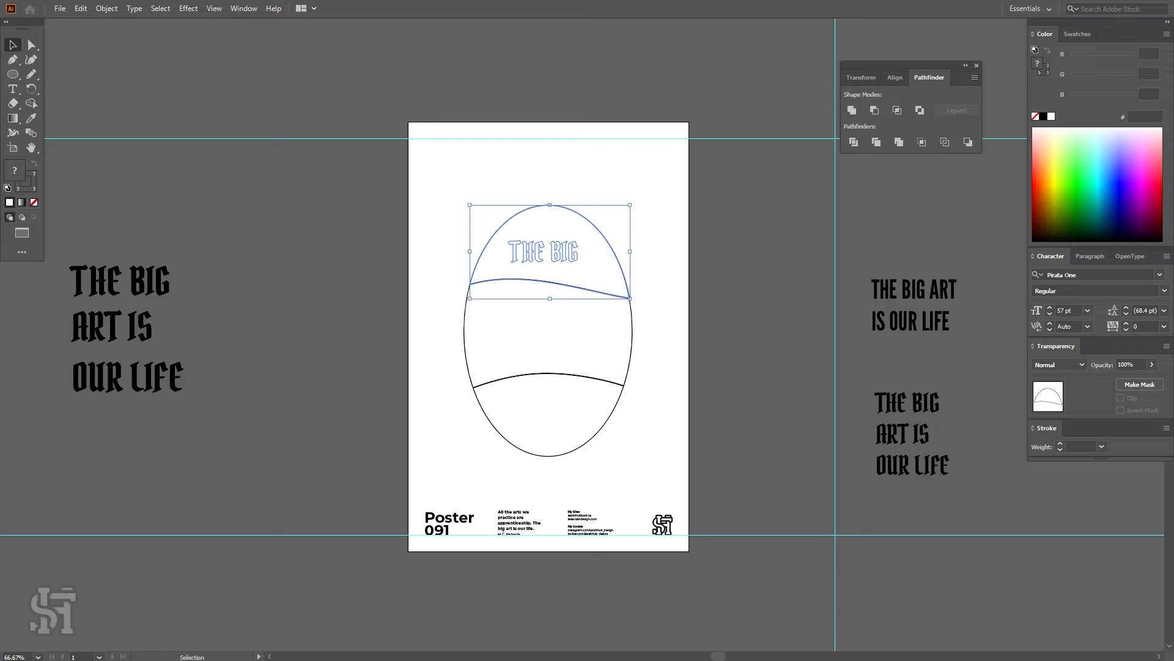
{"action": "left_click", "coordinate": [107, 8]}
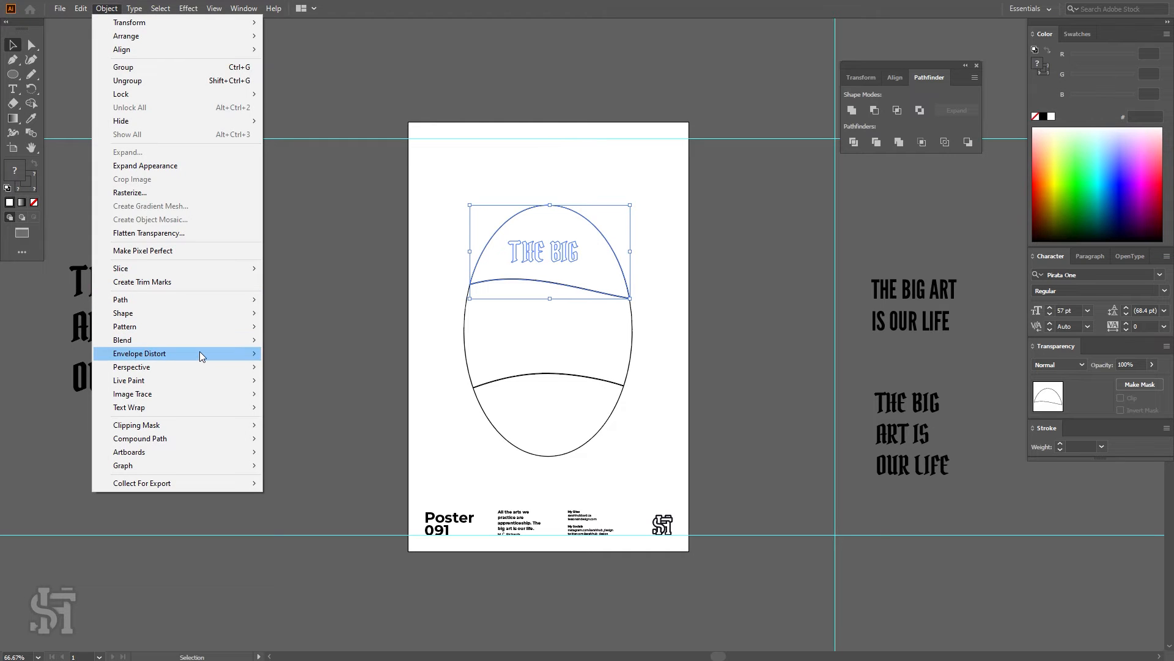
{"action": "mouse_move", "coordinate": [200, 353]}
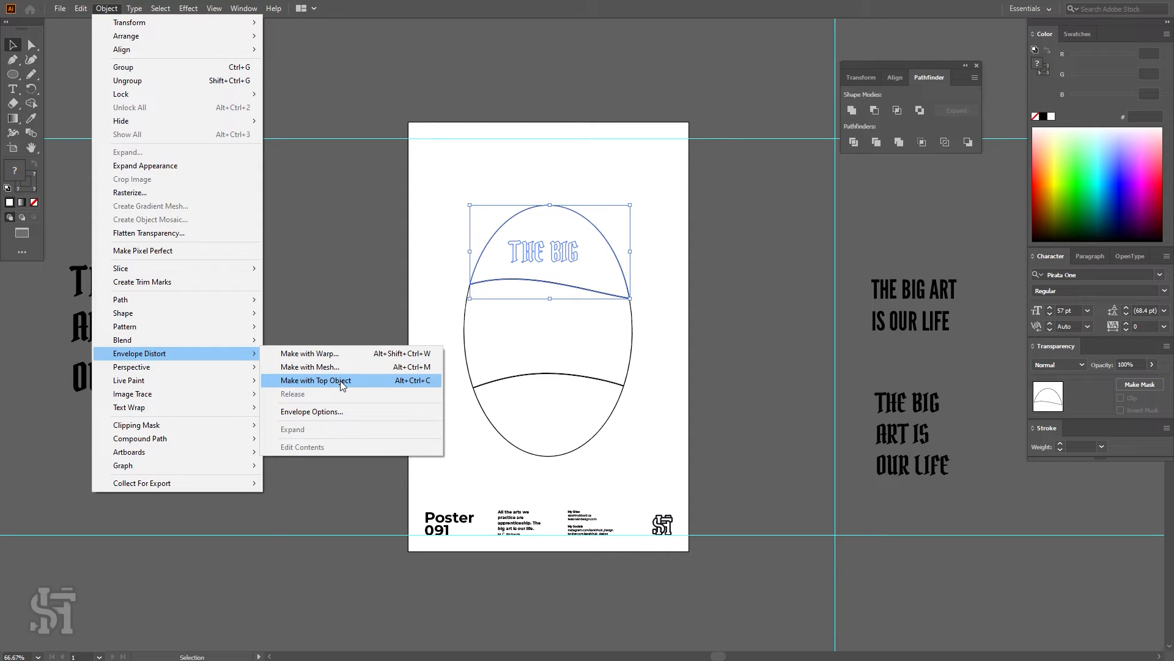
{"action": "left_click", "coordinate": [316, 380]}
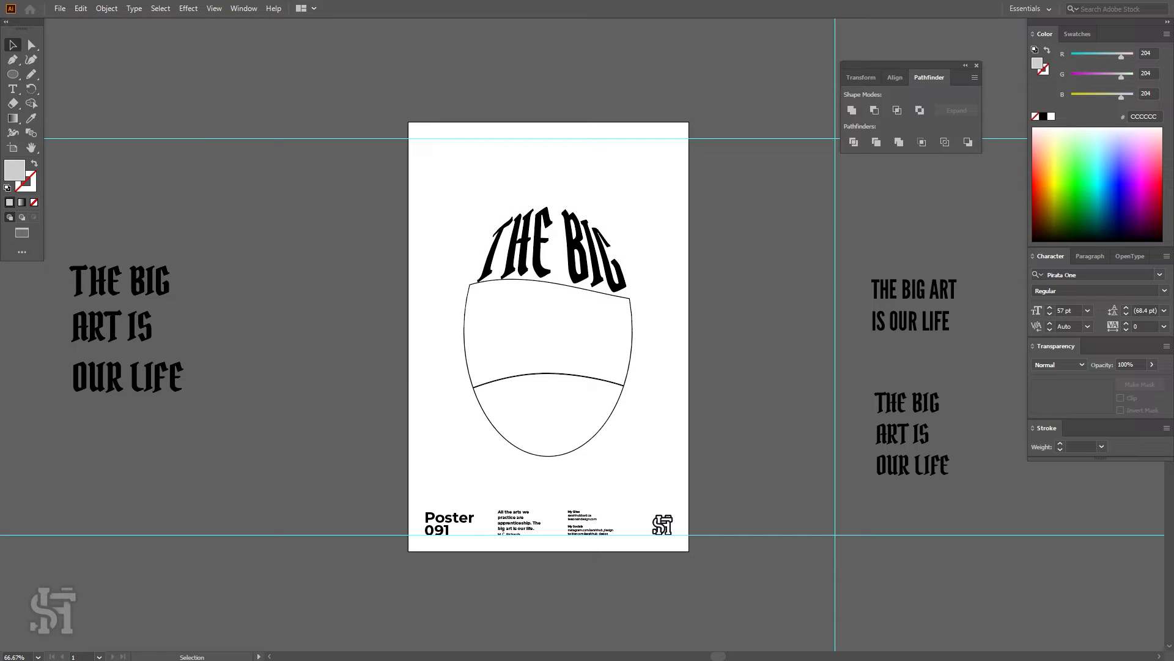
- Warp "ART IS" into the ellipse's middle section with Envelope Distort, Make with Top Object
{"action": "left_click_drag", "start_coordinate": [658, 305], "coordinate": [454, 353]}
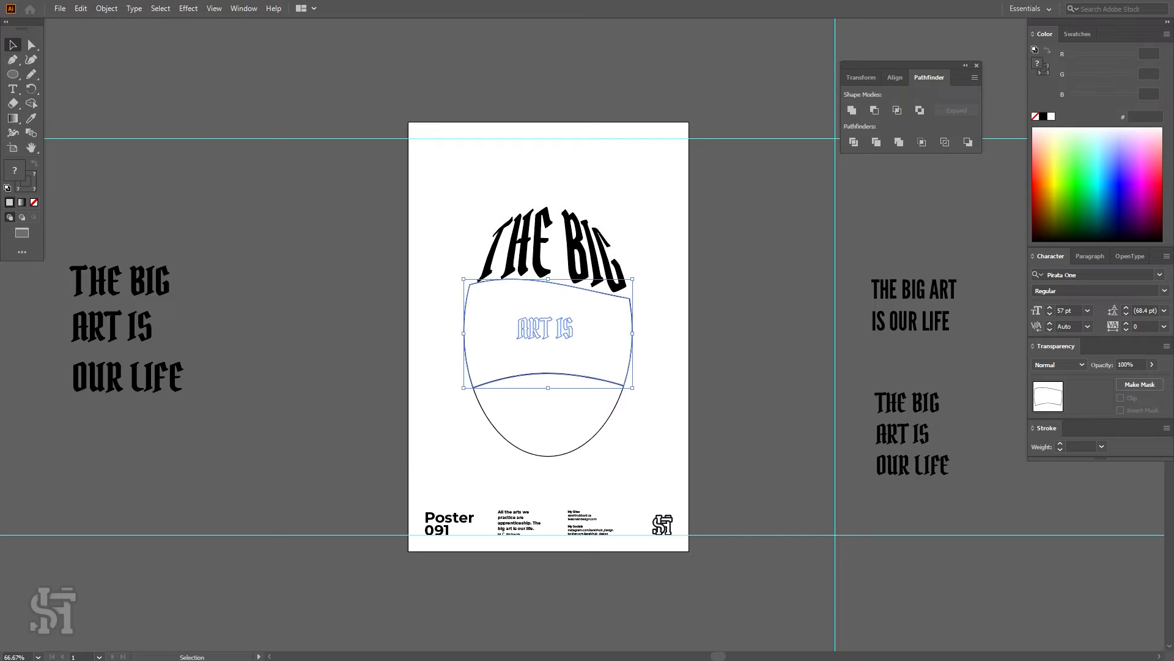
{"action": "left_click", "coordinate": [107, 8]}
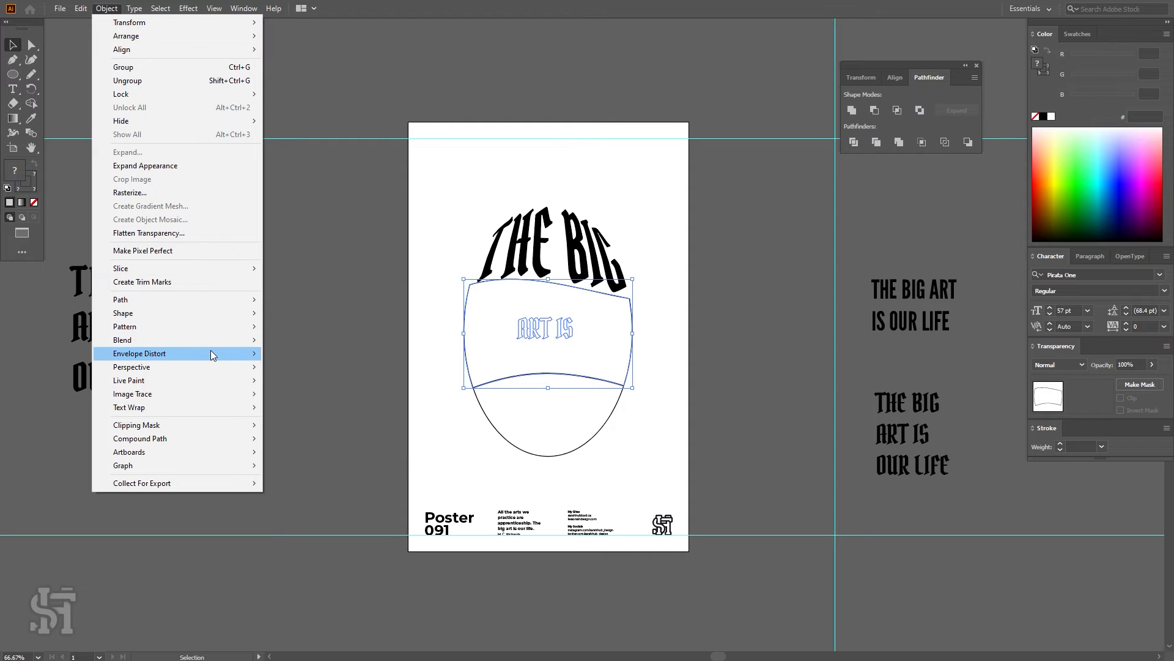
{"action": "mouse_move", "coordinate": [210, 353]}
{"action": "left_click", "coordinate": [293, 380]}
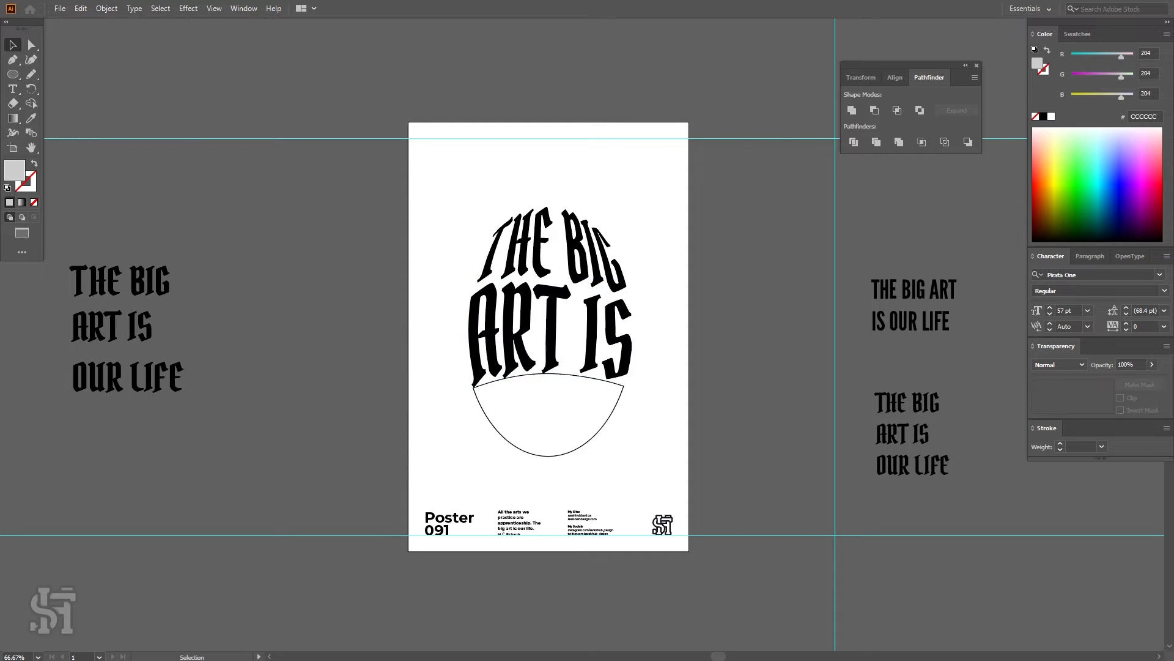
- Warp "OUR LIFE" into the ellipse's bottom section with Envelope Distort, Make with Top Object
{"action": "left_click_drag", "start_coordinate": [647, 400], "coordinate": [481, 481]}
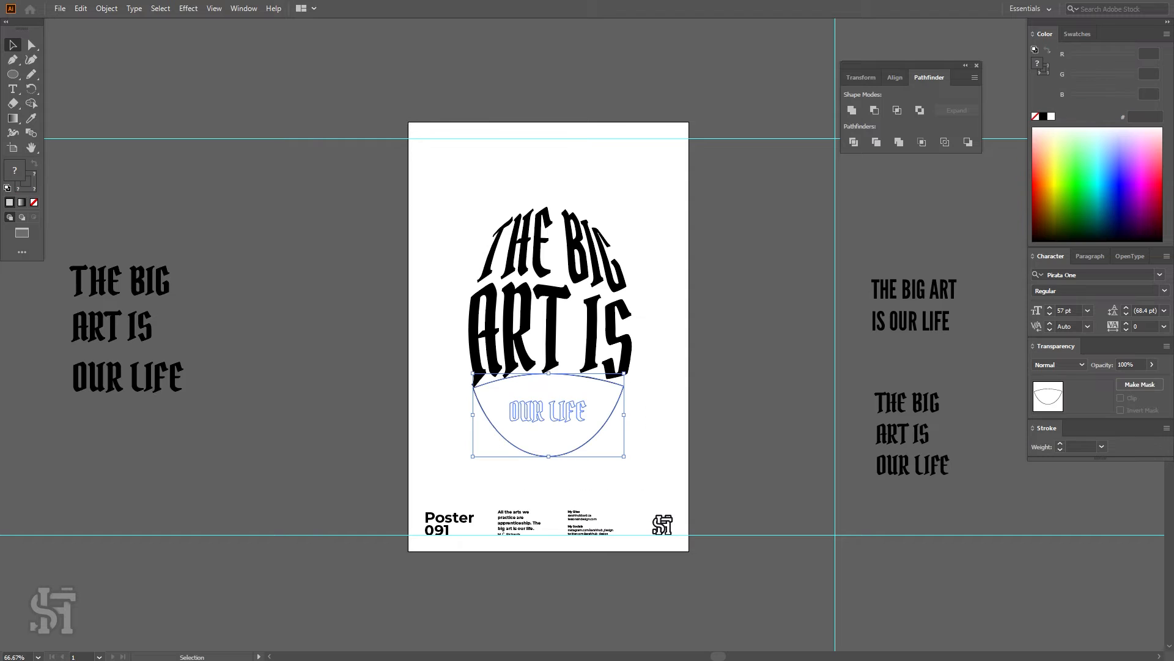
{"action": "left_click", "coordinate": [134, 8]}
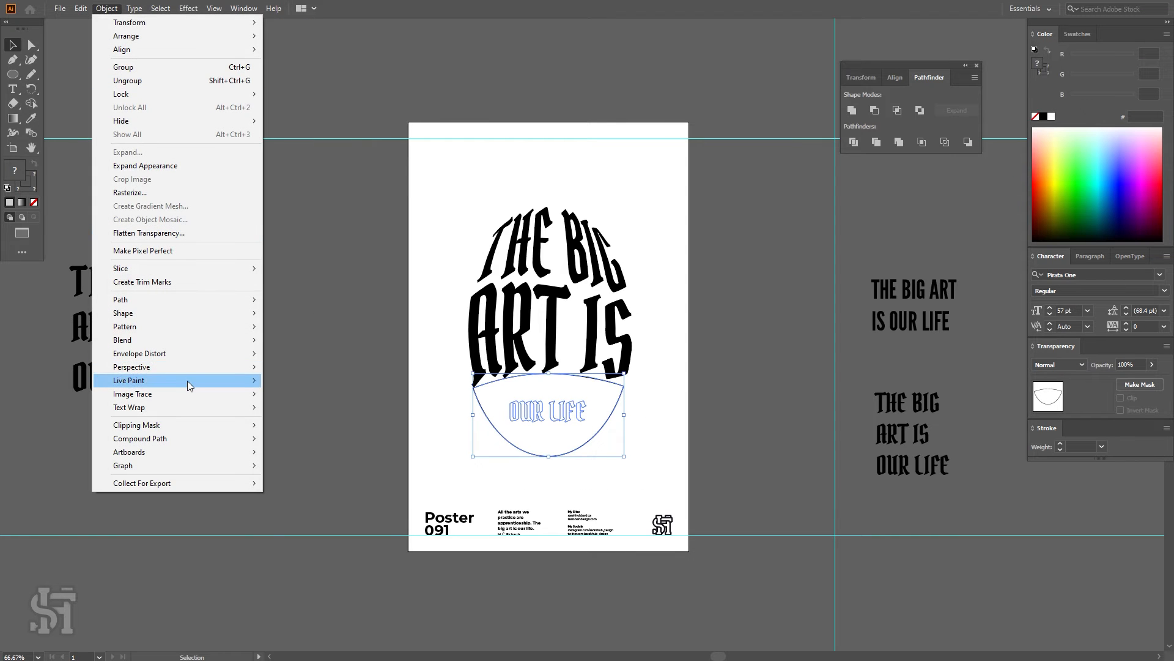
{"action": "mouse_move", "coordinate": [212, 353]}
{"action": "left_click", "coordinate": [315, 381]}
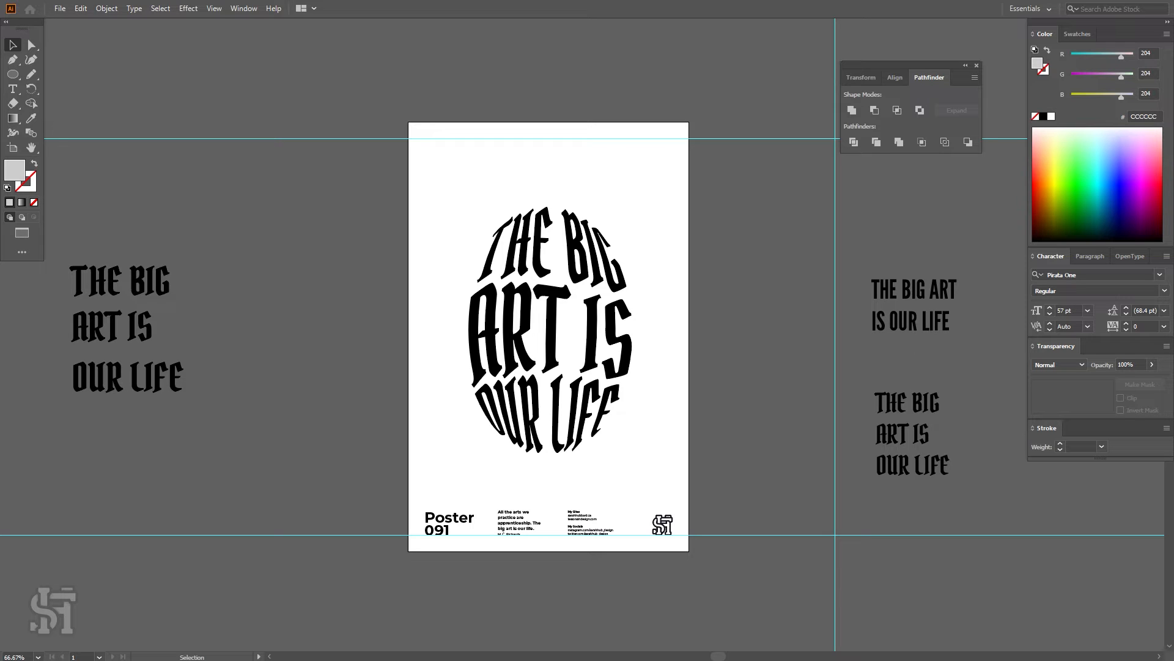
- Move the three warped lines together slightly higher on the poster
{"action": "left_click_drag", "start_coordinate": [664, 182], "coordinate": [430, 466]}
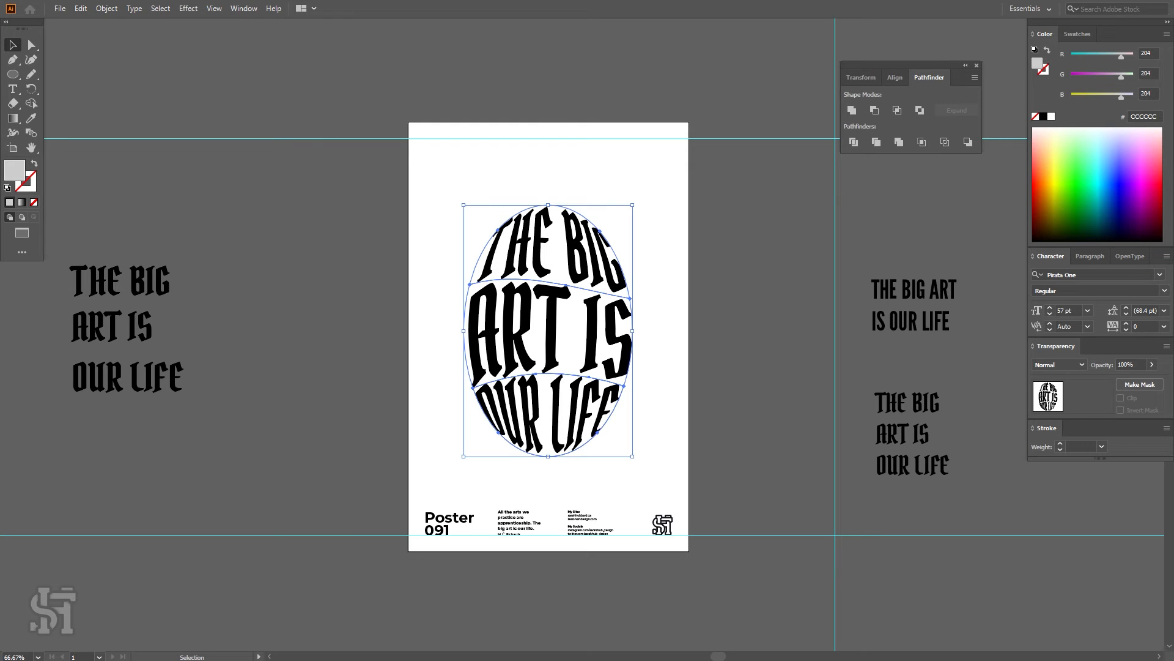
{"action": "left_click_drag", "start_coordinate": [553, 390], "coordinate": [553, 379]}
{"action": "key", "text": "ctrl+shift+a"}
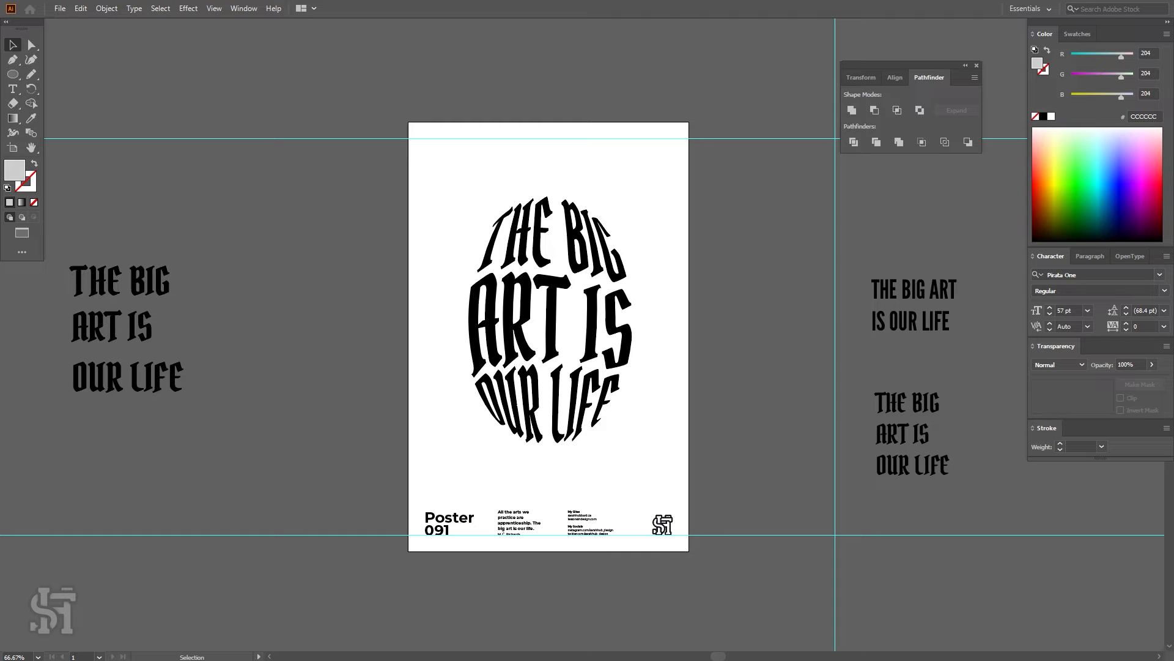
- Move the spare three-line lettering on the left pasteboard a little closer to the poster
{"action": "key", "text": "z"}
{"action": "left_click", "coordinate": [531, 373], "text": "alt"}
{"action": "left_click", "coordinate": [539, 358], "text": "alt"}
{"action": "left_click", "coordinate": [538, 359], "text": "alt"}
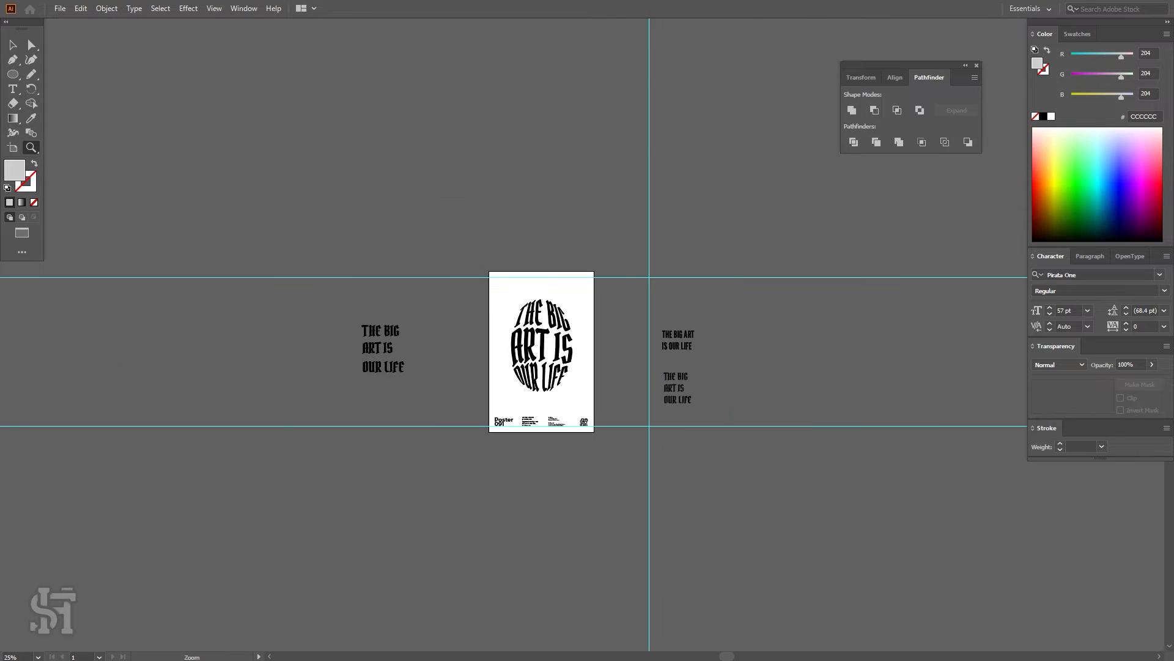
{"action": "left_click_drag", "start_coordinate": [543, 353], "coordinate": [630, 353]}
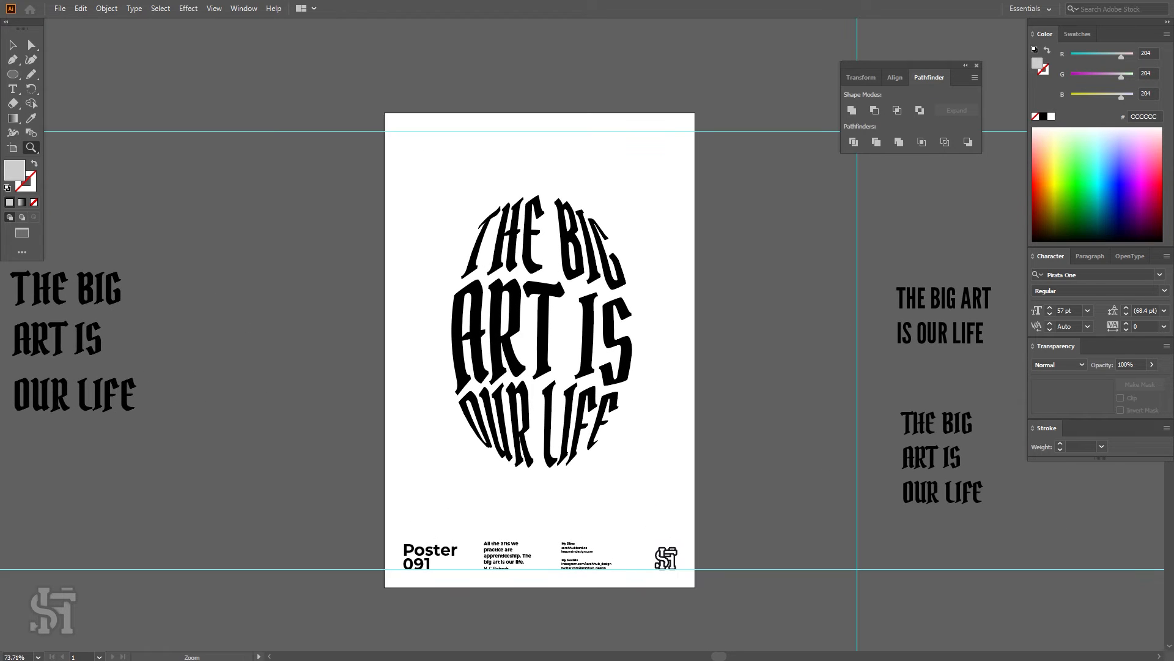
{"action": "key", "text": "v"}
{"action": "left_click_drag", "start_coordinate": [73, 341], "coordinate": [114, 340]}
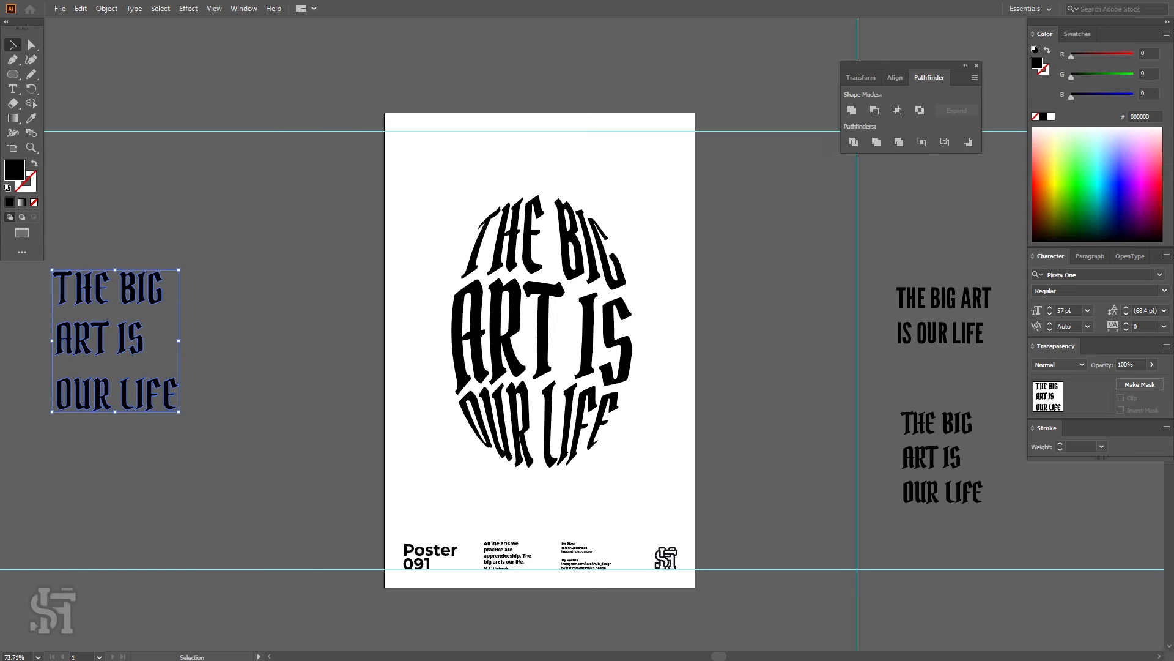
{"action": "key", "text": "ctrl+shift+a"}
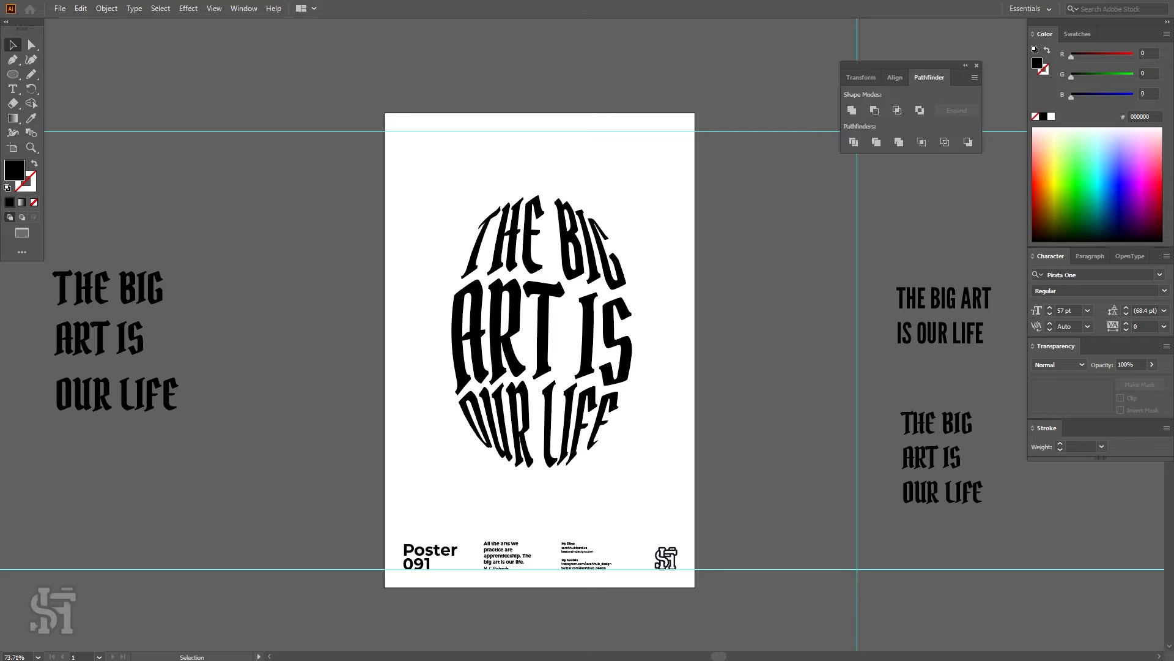
- Shift the Pathfinder panel toward the upper right and place a duplicate of the warped lettering on the pasteboard above the left spare
{"action": "left_click", "coordinate": [533, 243]}
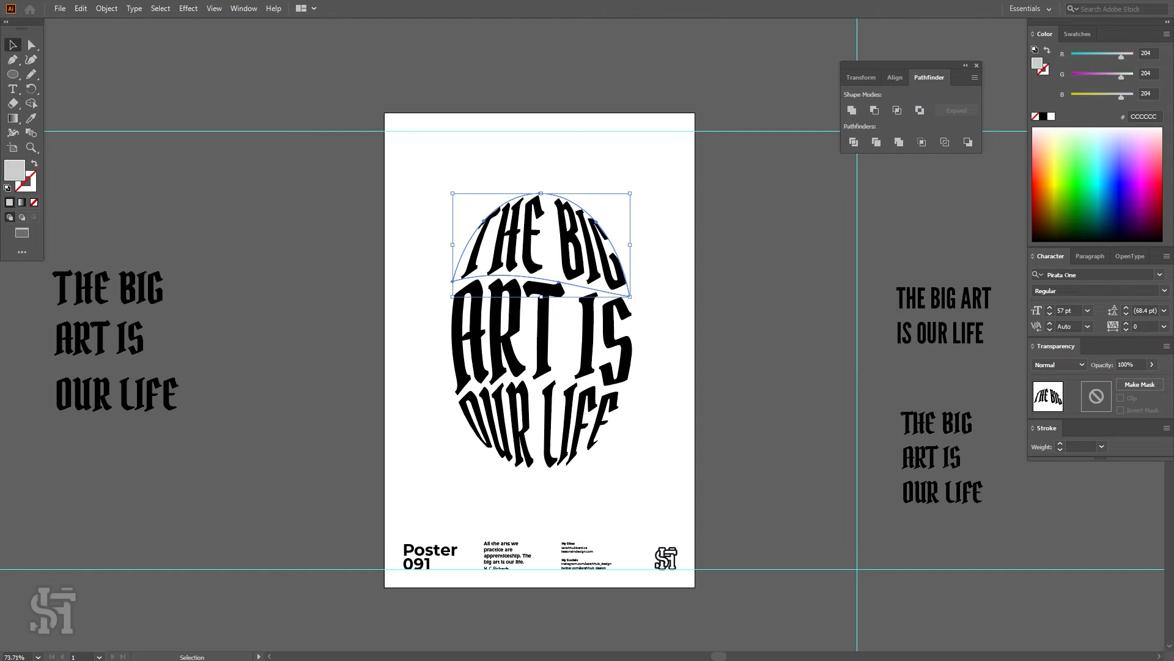
{"action": "key", "text": "ctrl+shift+a"}
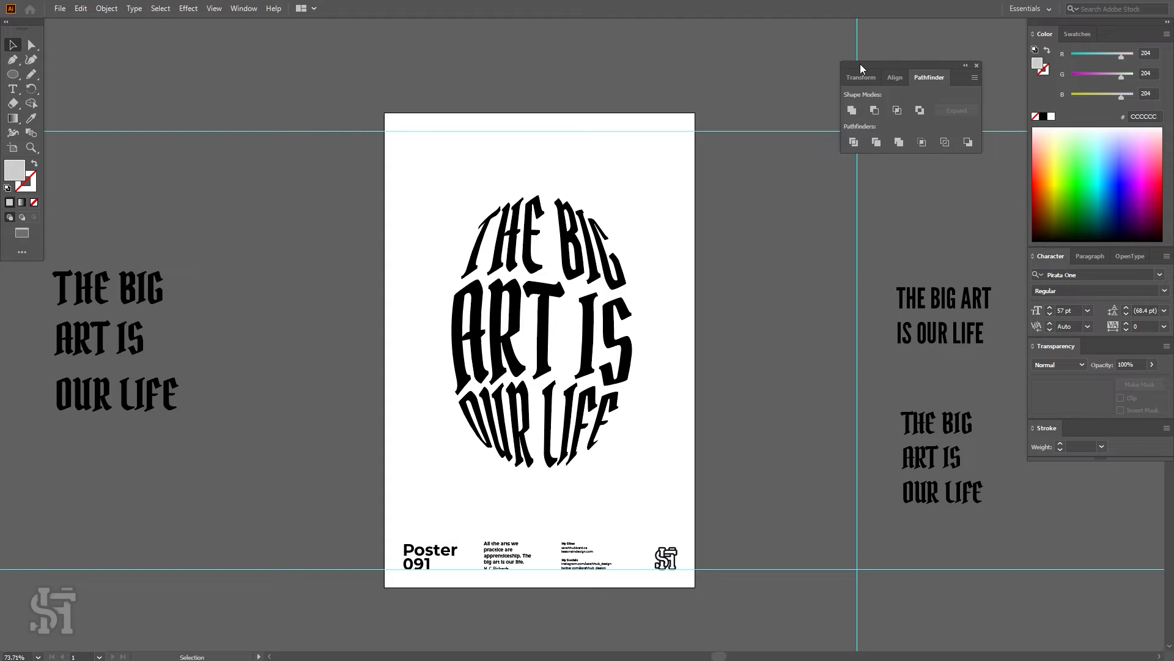
{"action": "left_click_drag", "start_coordinate": [860, 69], "coordinate": [885, 42]}
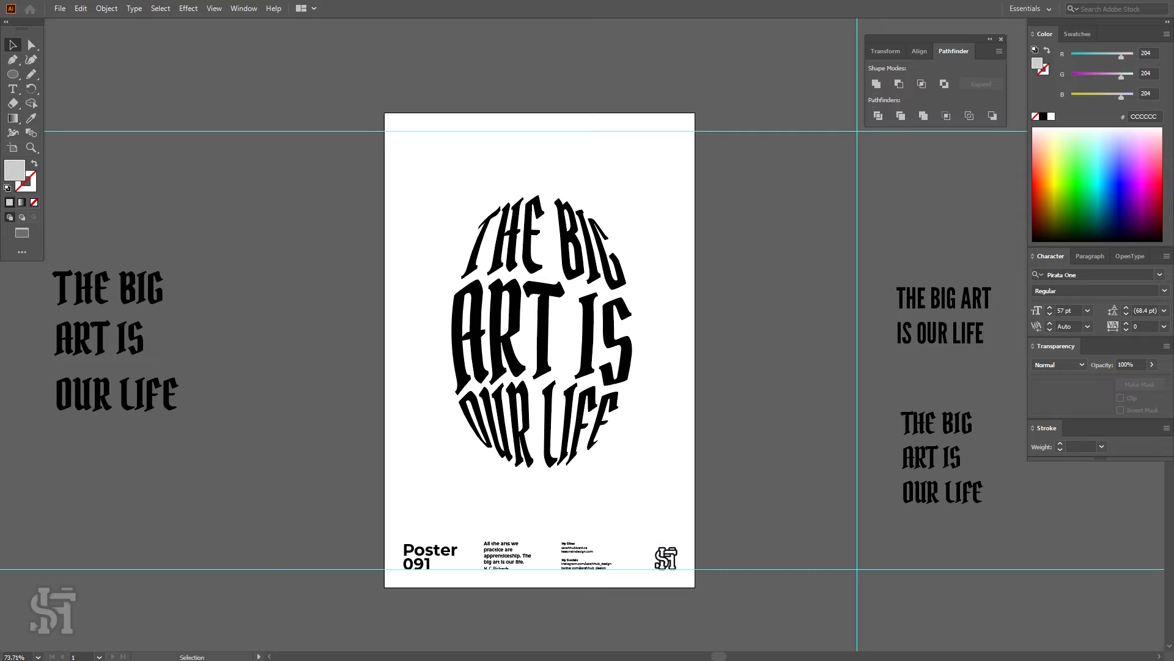
{"action": "left_click_drag", "start_coordinate": [702, 134], "coordinate": [398, 501]}
{"action": "left_click_drag", "start_coordinate": [563, 439], "coordinate": [220, 104]}
{"action": "left_click_drag", "start_coordinate": [223, 104], "coordinate": [200, 85]}
- Expand the object and fill of the warped "THE BIG" envelope on the poster
{"action": "left_click", "coordinate": [524, 240]}
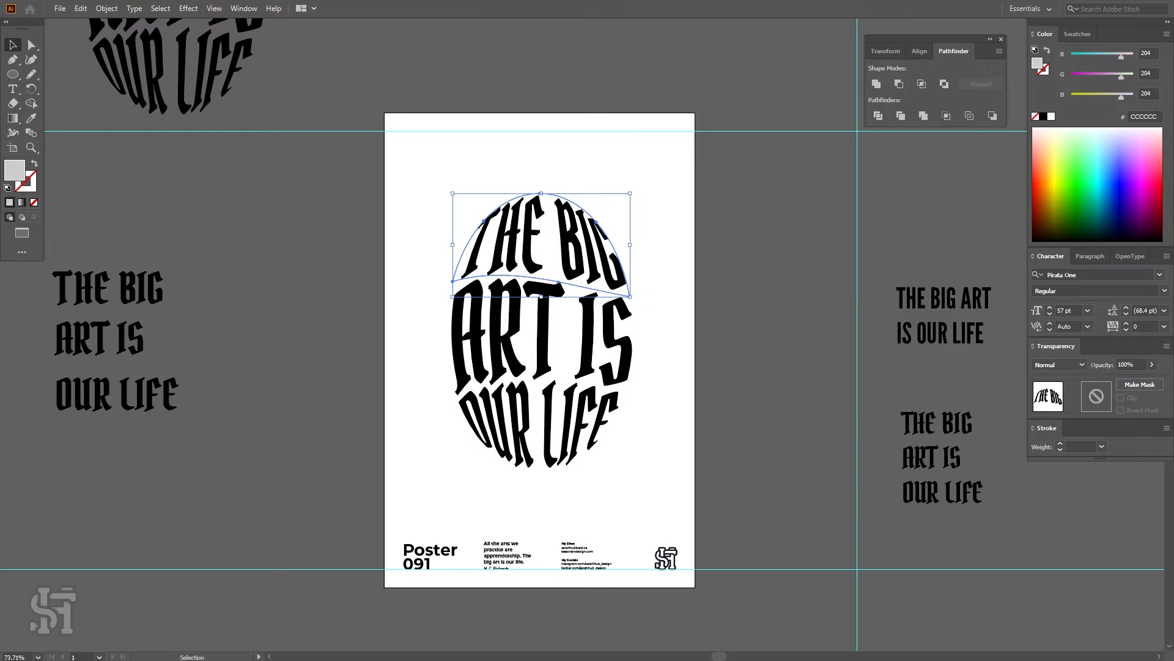
{"action": "left_click_drag", "start_coordinate": [525, 240], "coordinate": [634, 188]}
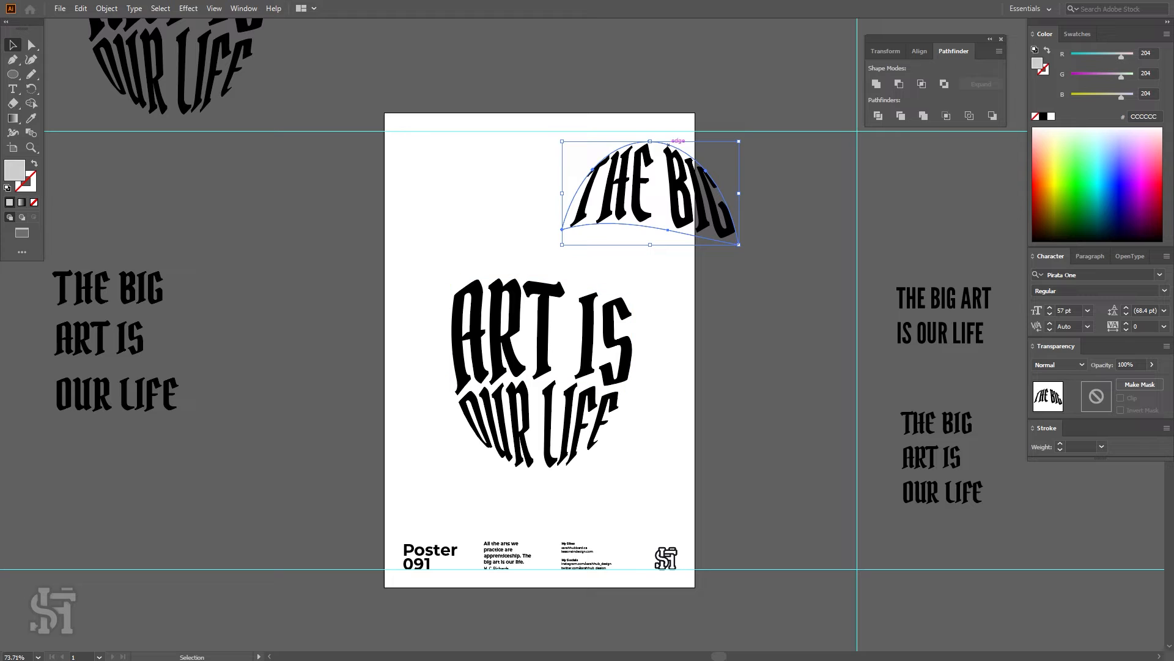
{"action": "key", "text": "ctrl+z"}
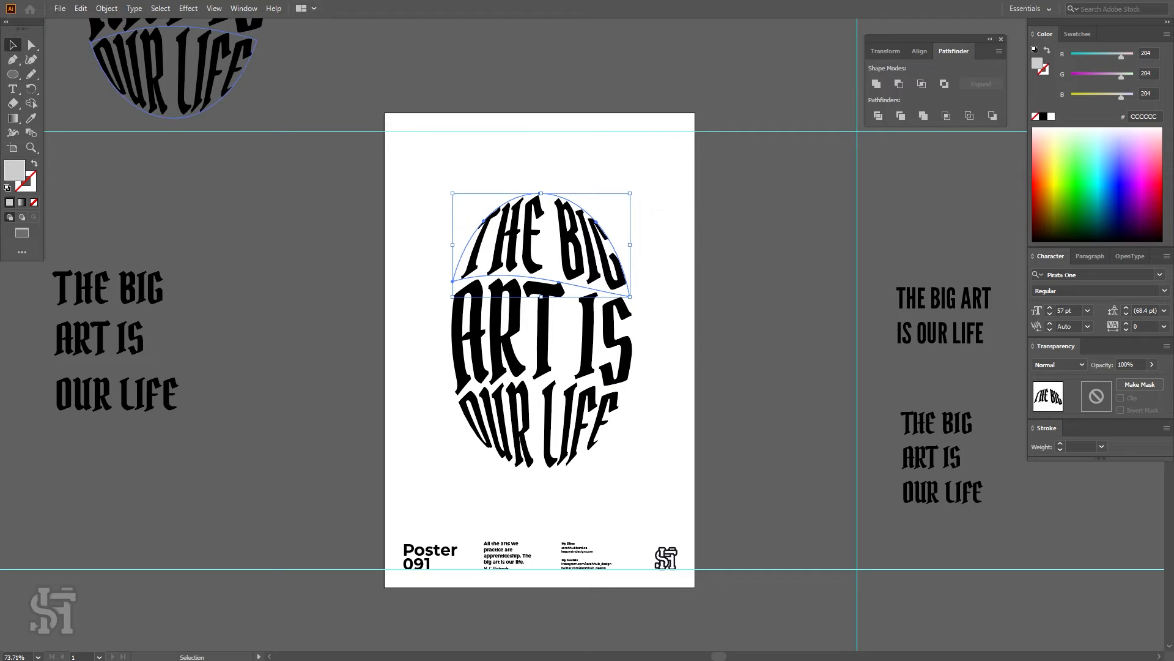
{"action": "left_click", "coordinate": [108, 7]}
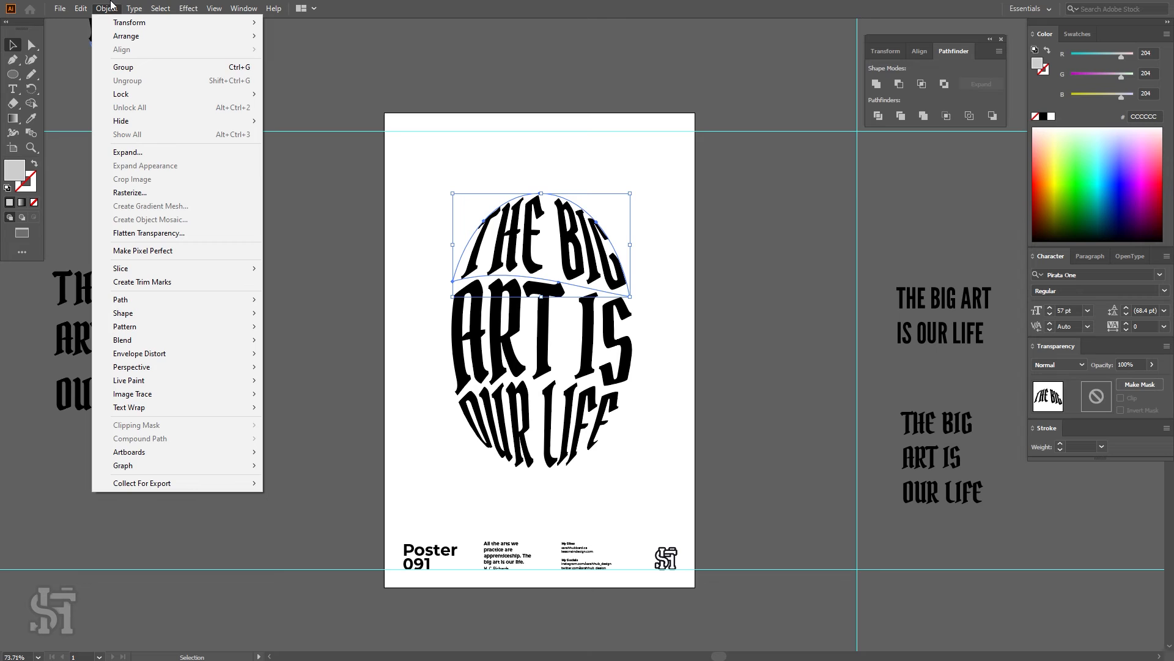
{"action": "left_click", "coordinate": [180, 151]}
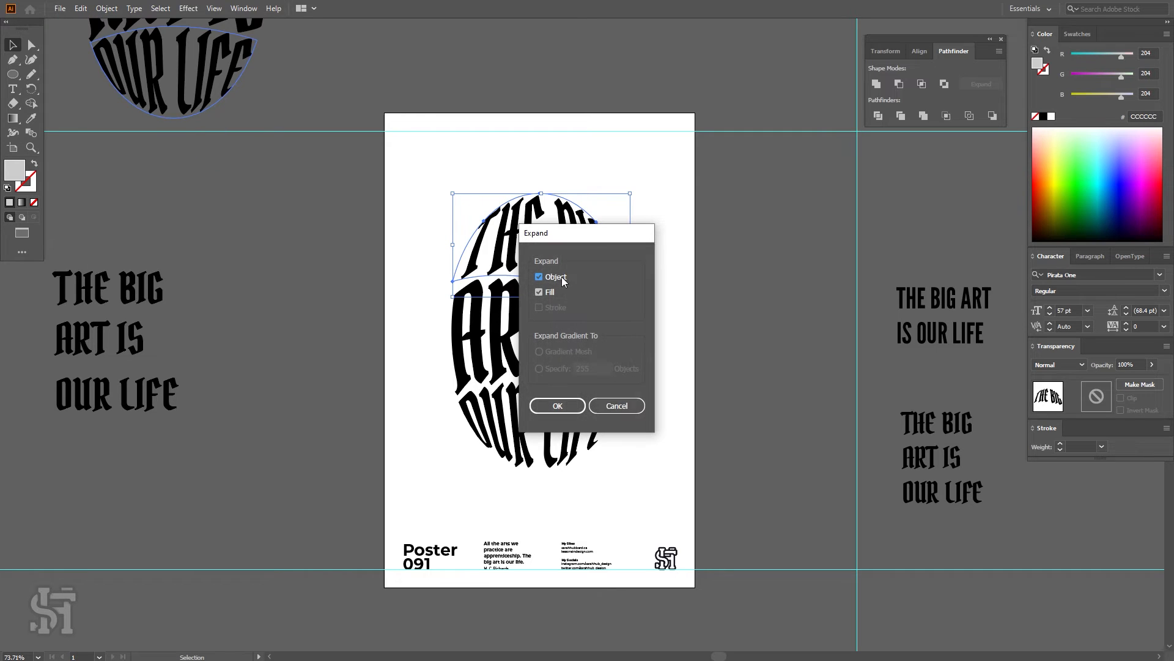
{"action": "left_click", "coordinate": [566, 401]}
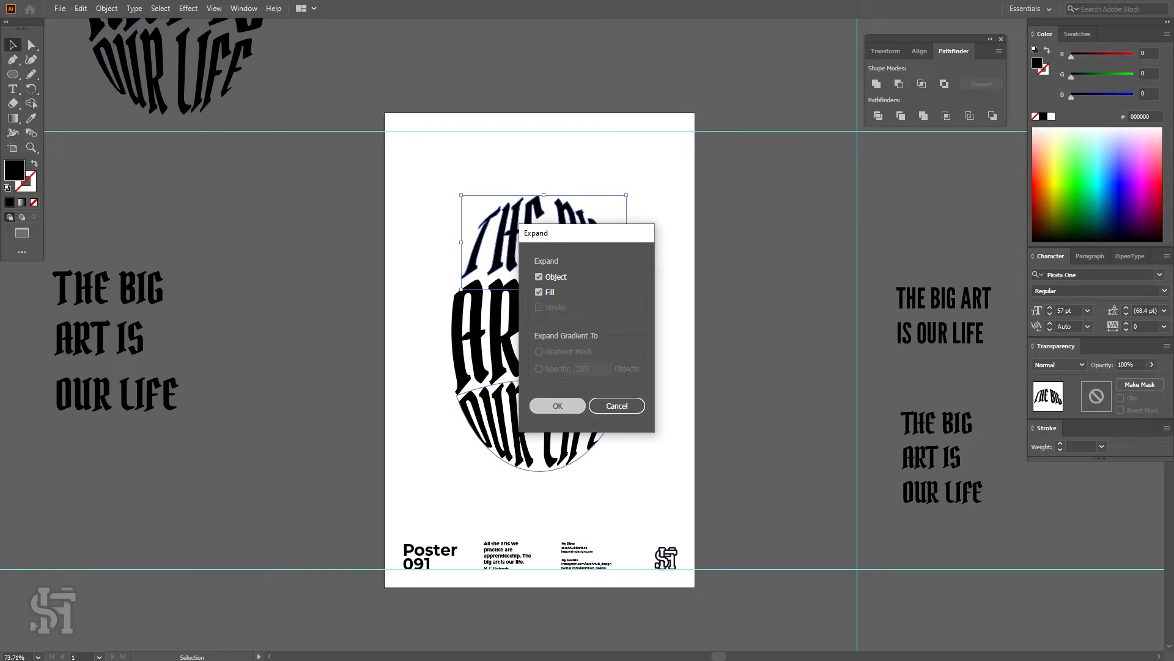
- Expand the object and fill of the warped "ART IS" and "OUR LIFE" envelopes
{"action": "left_click", "coordinate": [538, 331]}
{"action": "left_click", "coordinate": [106, 8]}
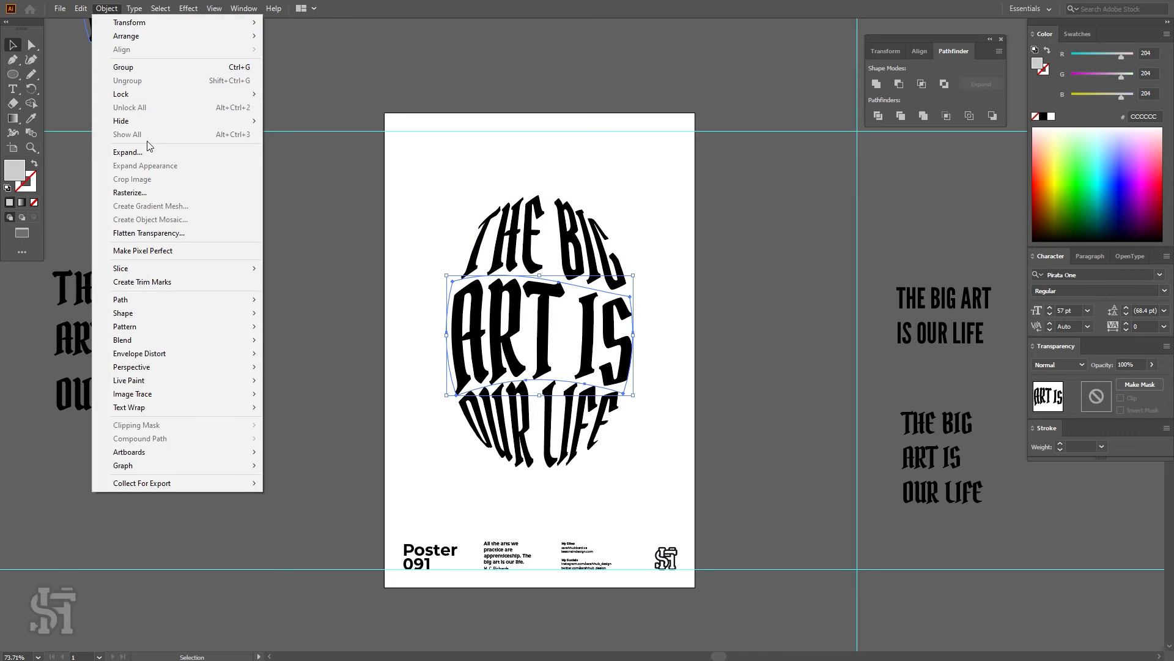
{"action": "left_click", "coordinate": [150, 151]}
{"action": "left_click", "coordinate": [566, 402]}
{"action": "left_click", "coordinate": [539, 429]}
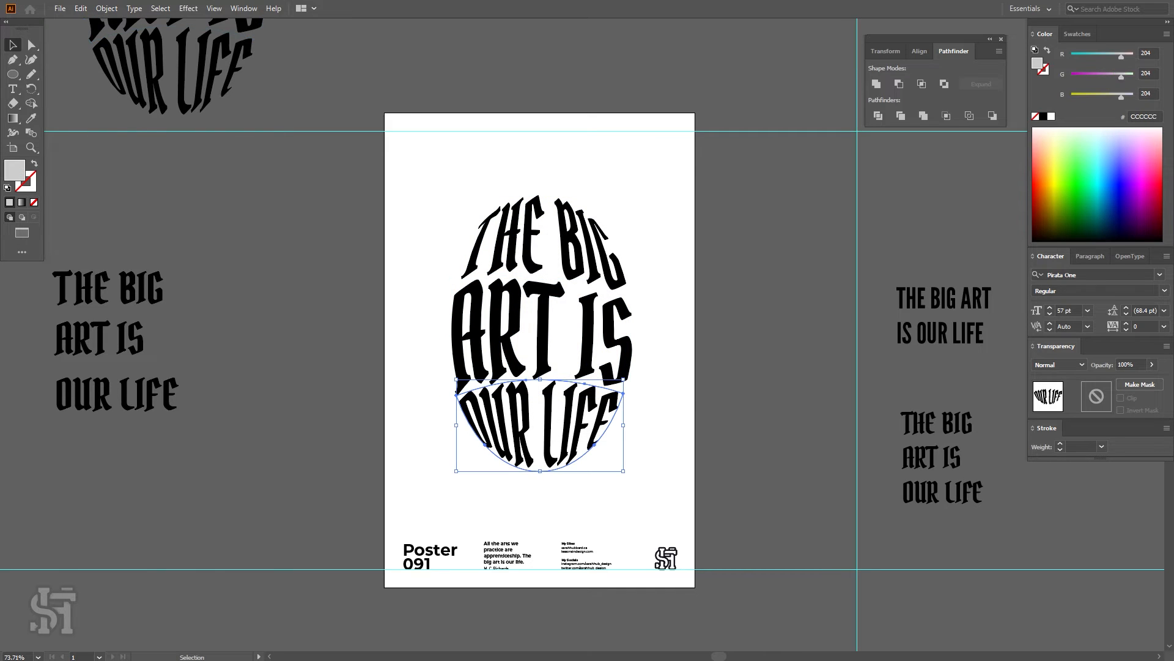
{"action": "left_click", "coordinate": [106, 8]}
{"action": "left_click", "coordinate": [128, 152]}
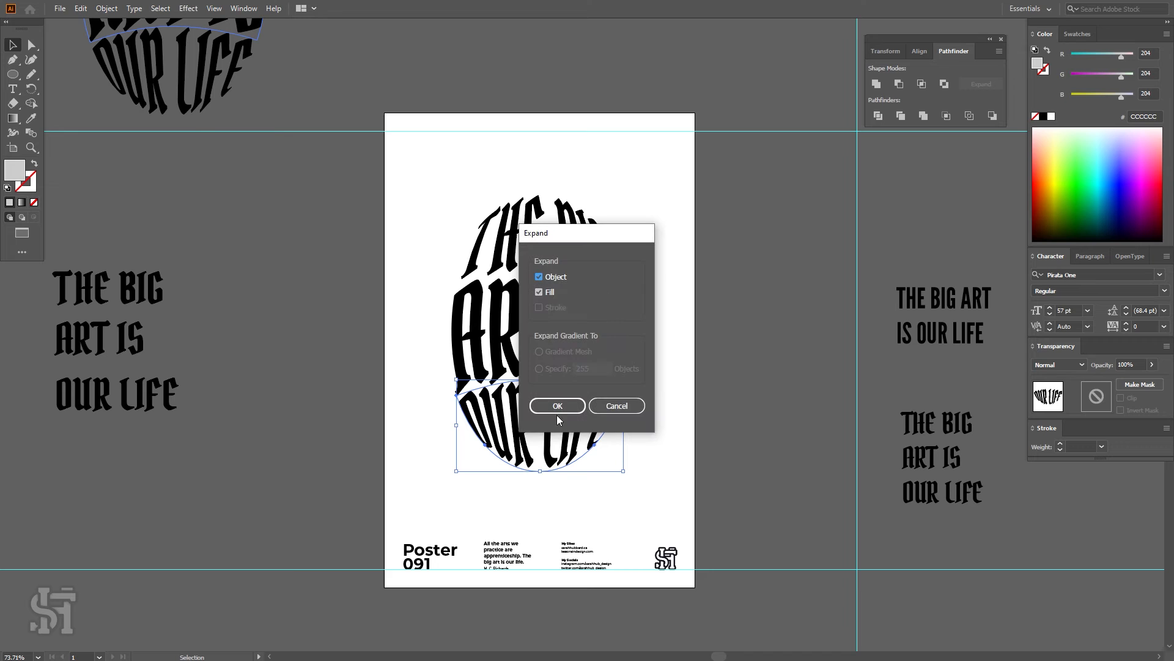
{"action": "left_click", "coordinate": [557, 405]}
{"action": "left_click_drag", "start_coordinate": [657, 116], "coordinate": [384, 484]}
{"action": "left_click_drag", "start_coordinate": [551, 447], "coordinate": [478, 469]}
{"action": "key", "text": "ctrl+z"}
{"action": "left_click", "coordinate": [670, 208]}
- Delete the horizontal guide near the poster's top edge and the vertical guide beside the poster
{"action": "left_click", "coordinate": [704, 131]}
{"action": "key", "text": "Delete"}
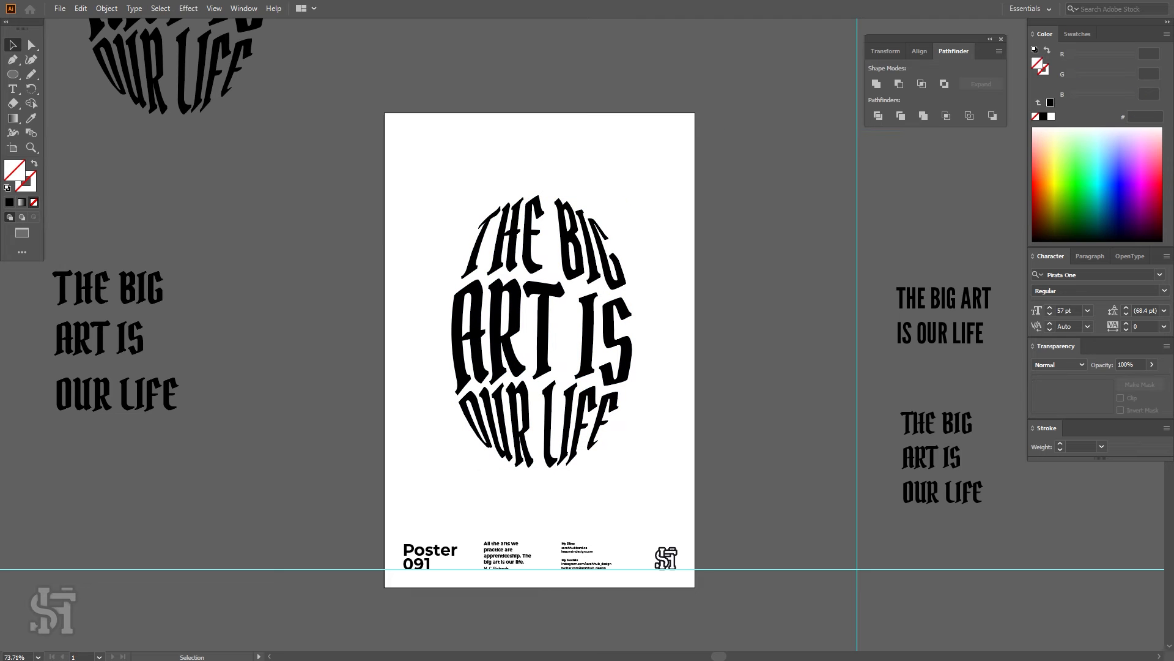
{"action": "left_click", "coordinate": [857, 245]}
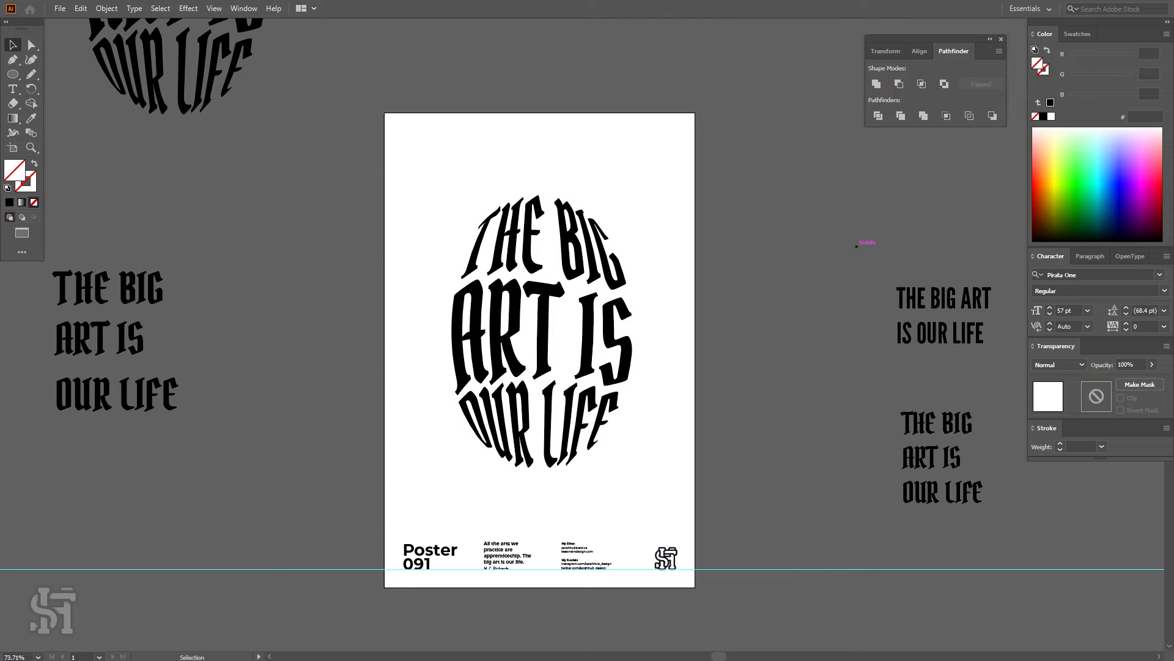
{"action": "key", "text": "Delete"}
- Place a duplicate of the expanded lettering on the upper right pasteboard as a spare
{"action": "left_click_drag", "start_coordinate": [695, 165], "coordinate": [398, 457]}
{"action": "left_click_drag", "start_coordinate": [544, 436], "coordinate": [802, 250]}
{"action": "left_click", "coordinate": [703, 284]}
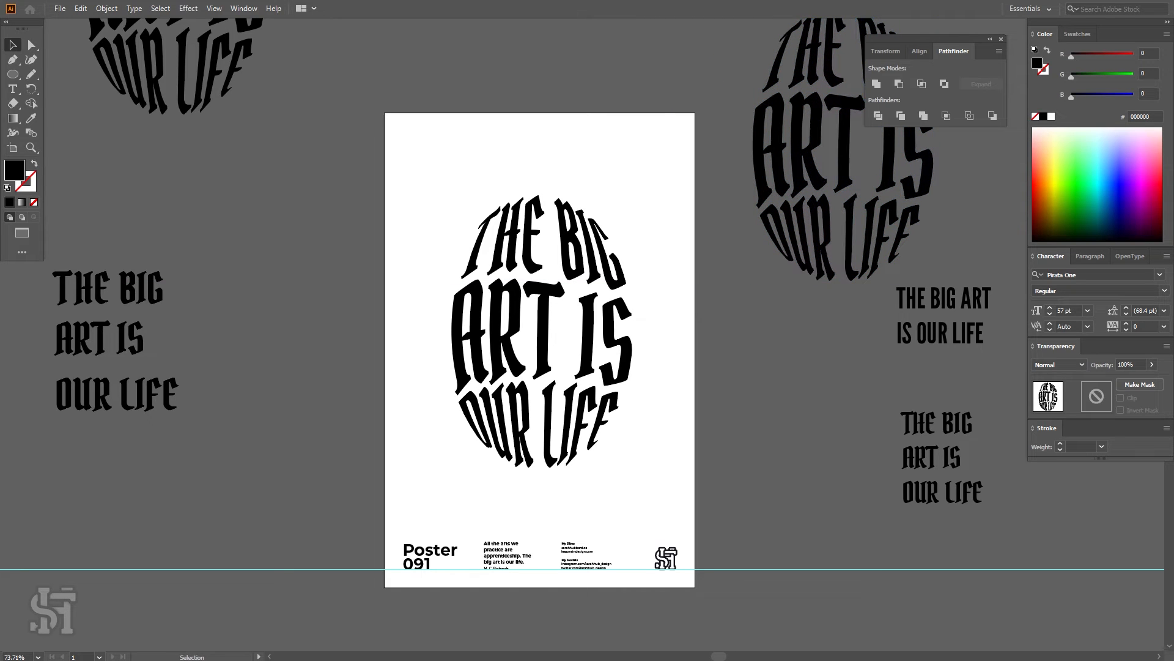
- Group the three expanded lines of lettering on the poster
{"action": "left_click", "coordinate": [591, 315]}
{"action": "left_click_drag", "start_coordinate": [676, 162], "coordinate": [399, 473]}
{"action": "key", "text": "ctrl+g"}
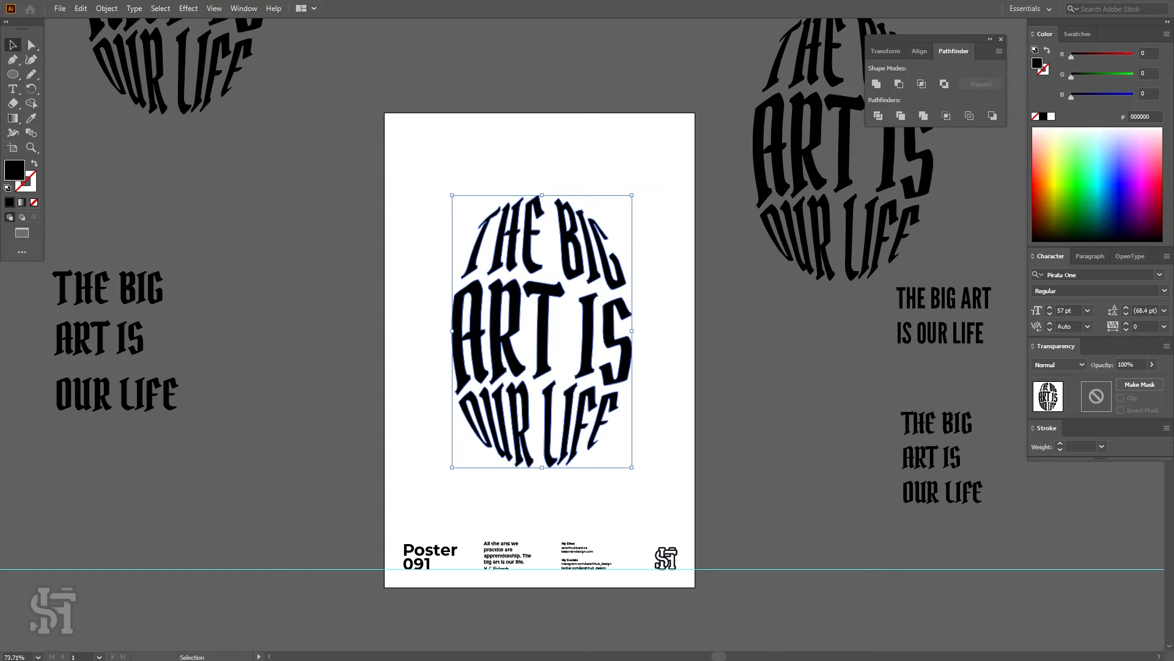
- Duplicate the grouped lettering, scale the copy to about 70%, center it over the original and give it a cyan 3EF1FF fill
{"action": "left_click_drag", "start_coordinate": [612, 398], "coordinate": [468, 454]}
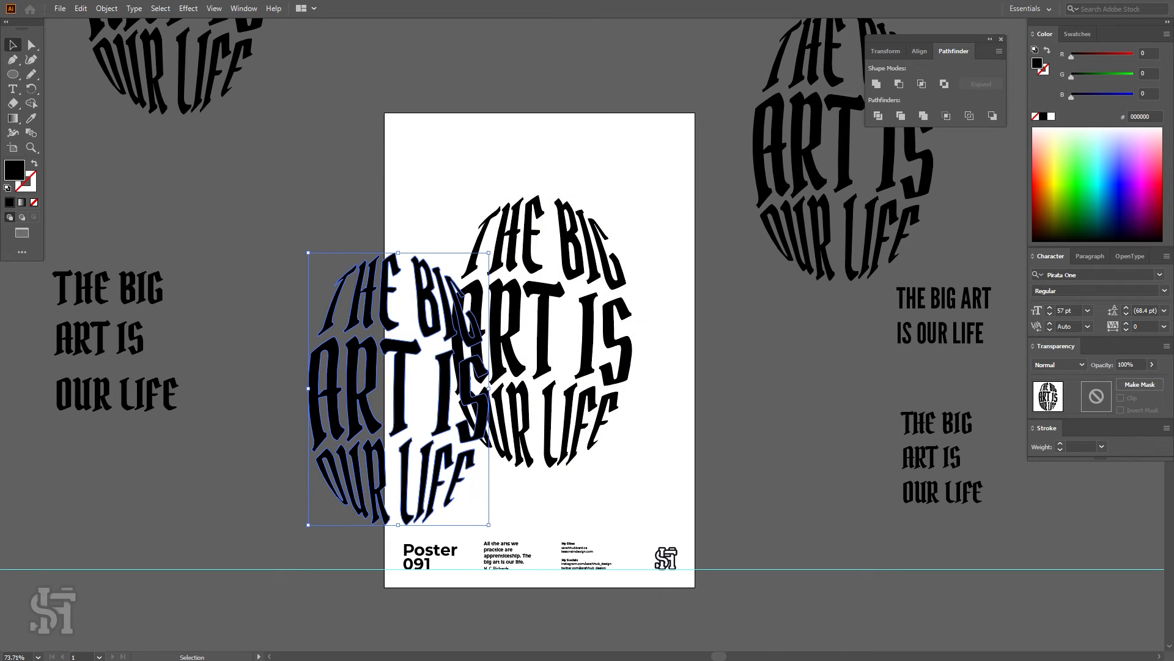
{"action": "left_click_drag", "start_coordinate": [489, 524], "coordinate": [390, 422]}
{"action": "left_click_drag", "start_coordinate": [352, 312], "coordinate": [545, 330]}
{"action": "left_click_drag", "start_coordinate": [581, 392], "coordinate": [604, 423]}
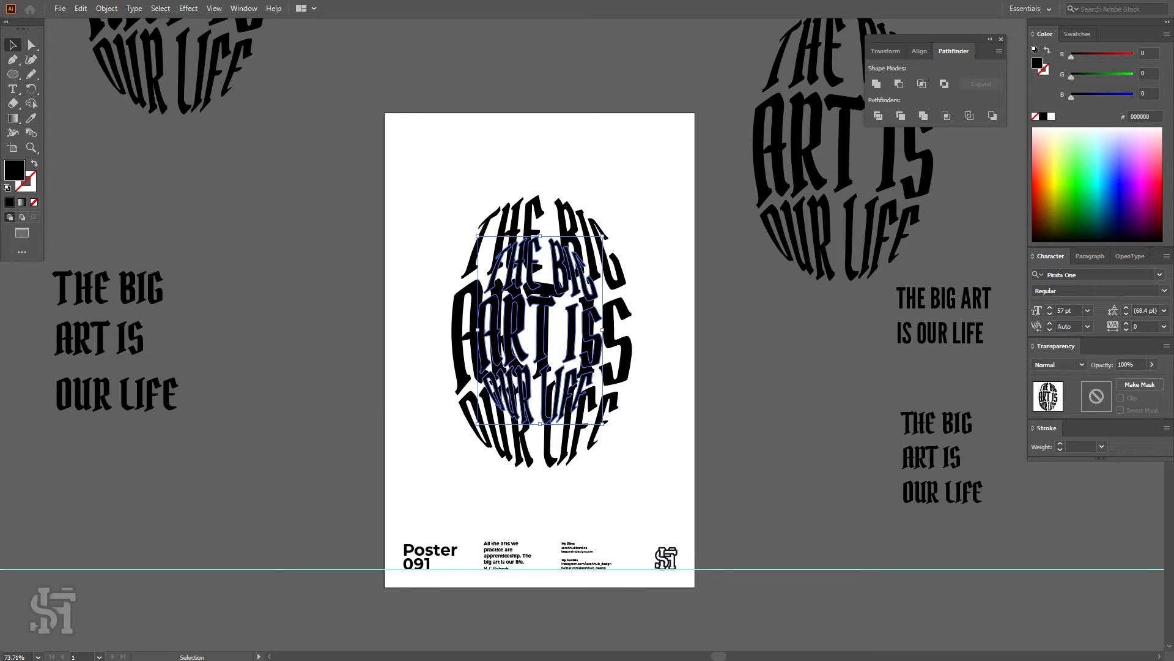
{"action": "left_click", "coordinate": [1100, 170]}
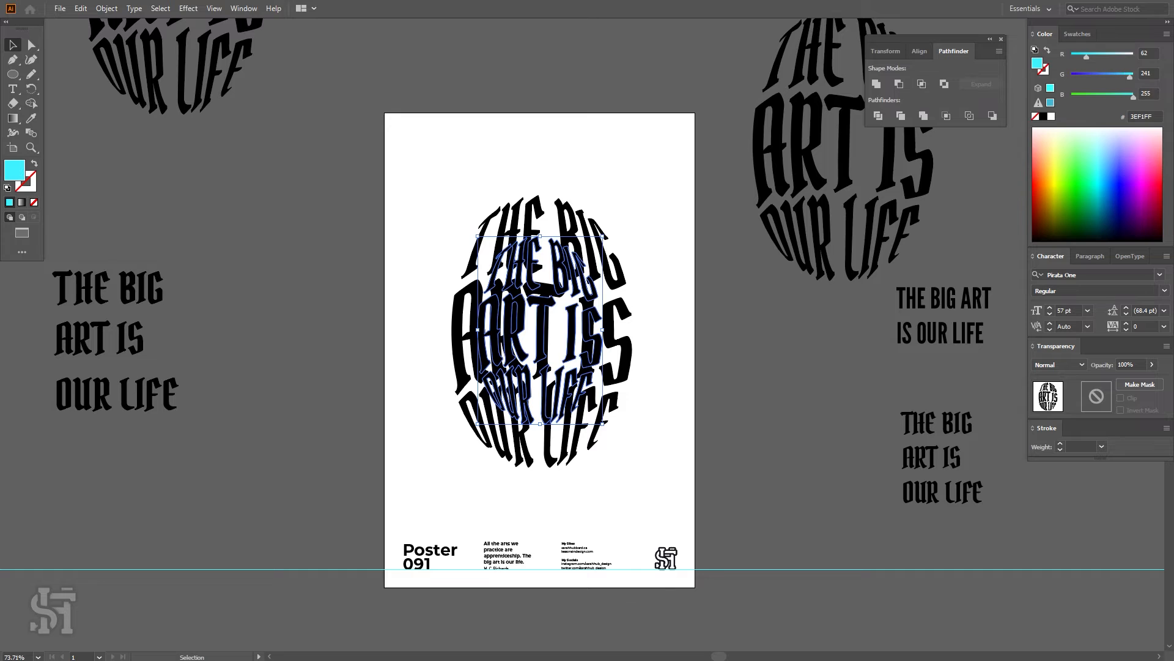
- Change the fill of the smaller cyan lettering on the poster to turquoise 3EF1D6
{"action": "left_click", "coordinate": [691, 306]}
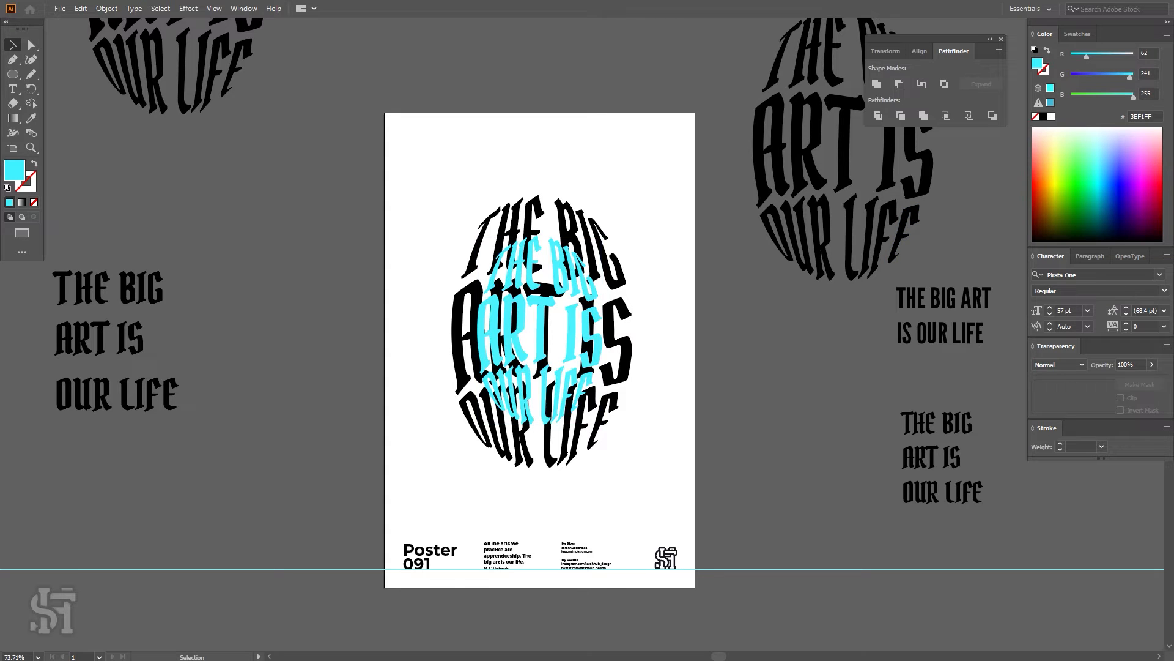
{"action": "left_click", "coordinate": [594, 343]}
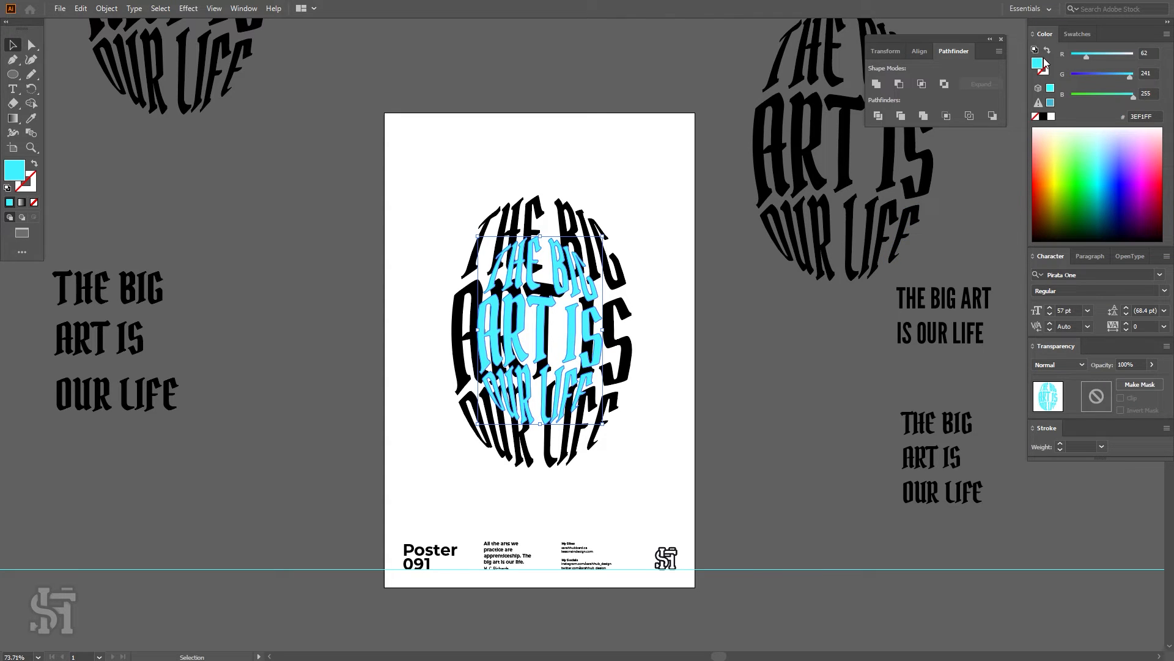
{"action": "left_click_drag", "start_coordinate": [1133, 96], "coordinate": [1124, 97]}
{"action": "key", "text": "ctrl+shift+a"}
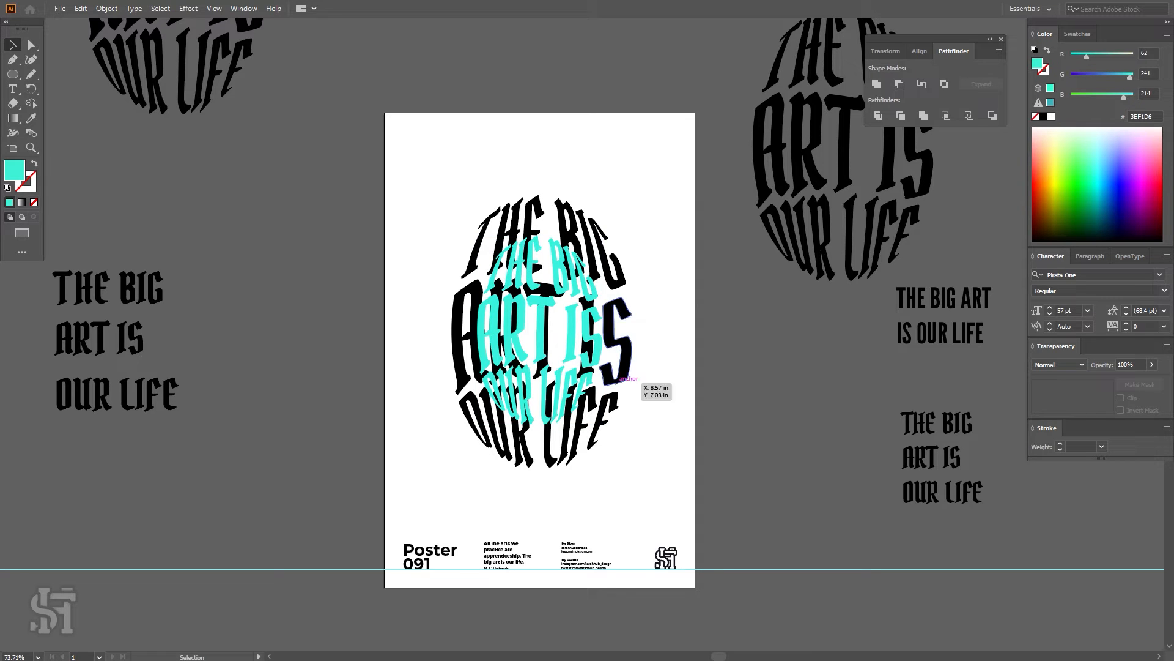
- Bring the large black lettering in front of the smaller turquoise copy
{"action": "left_click", "coordinate": [631, 362]}
{"action": "key", "text": "ctrl+shift+bracketright"}
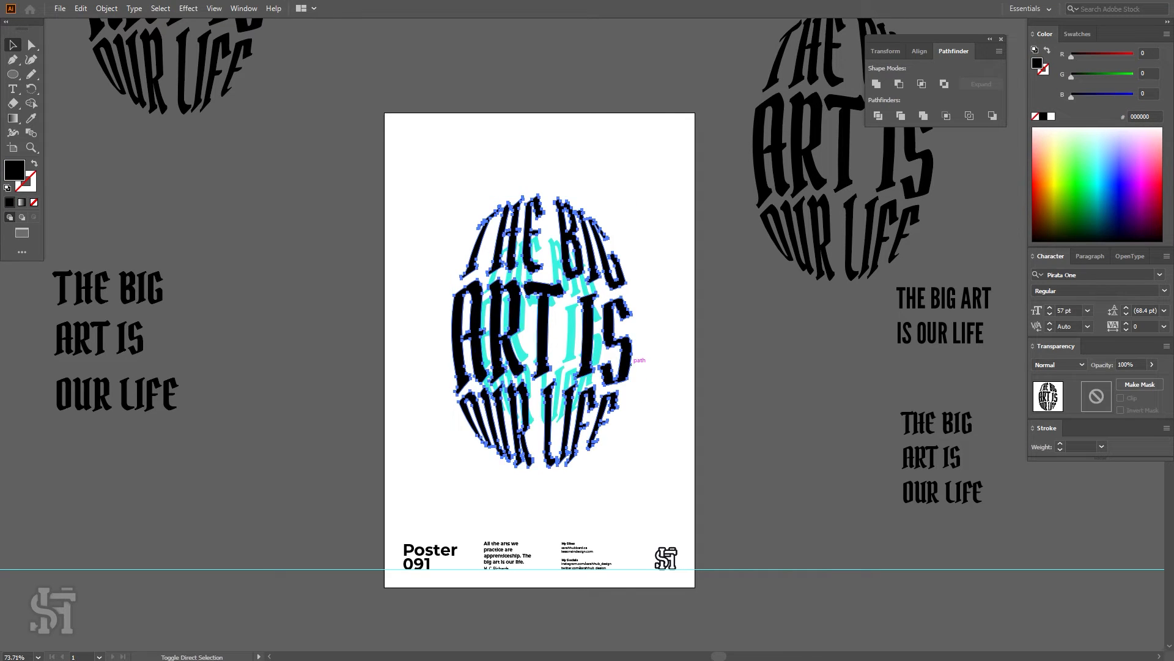
{"action": "key", "text": "ctrl+shift+a"}
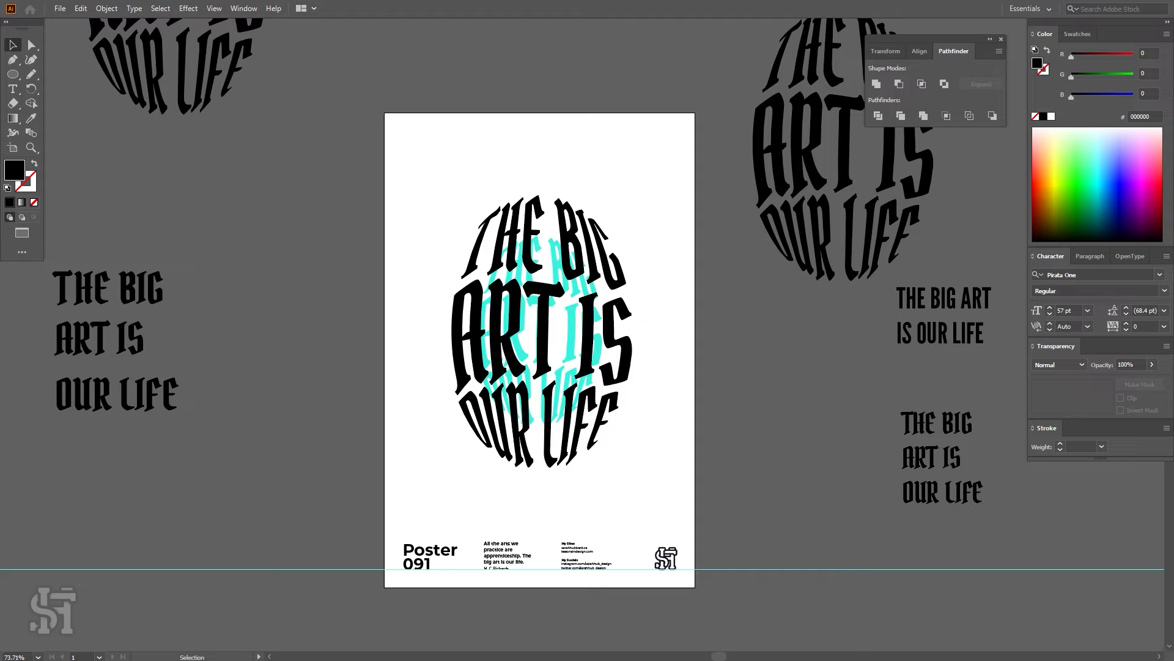
- Try to blend the large black lettering with the smaller turquoise copy
{"action": "left_click", "coordinate": [37, 134]}
{"action": "left_click", "coordinate": [571, 333]}
{"action": "left_click", "coordinate": [13, 46]}
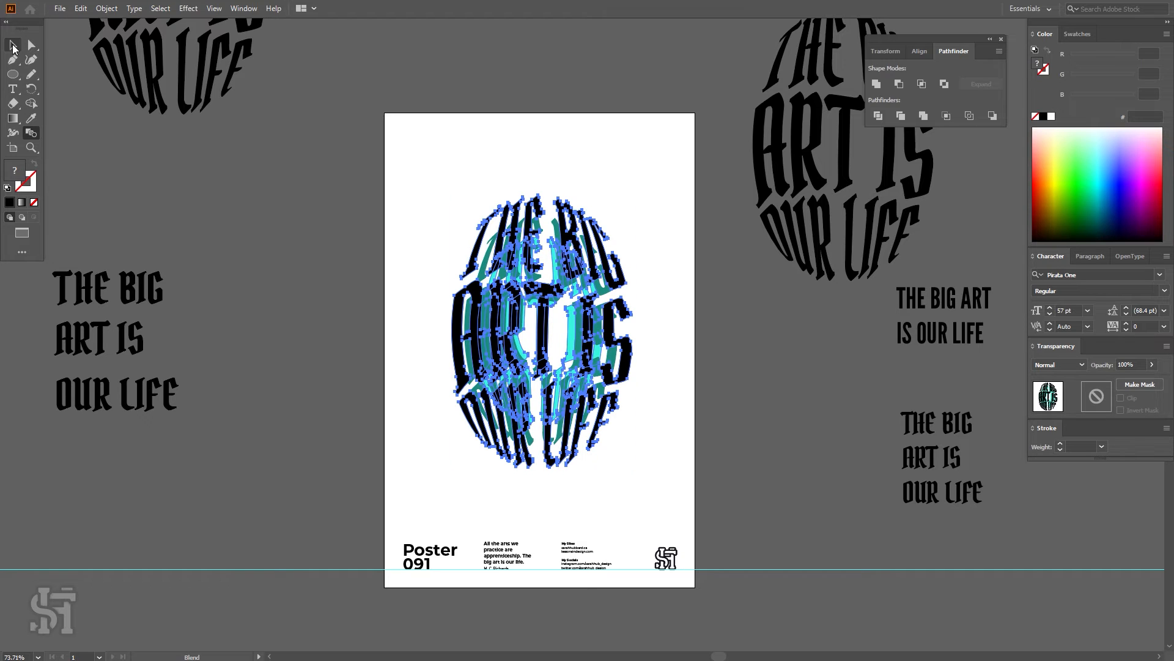
{"action": "left_click", "coordinate": [159, 178]}
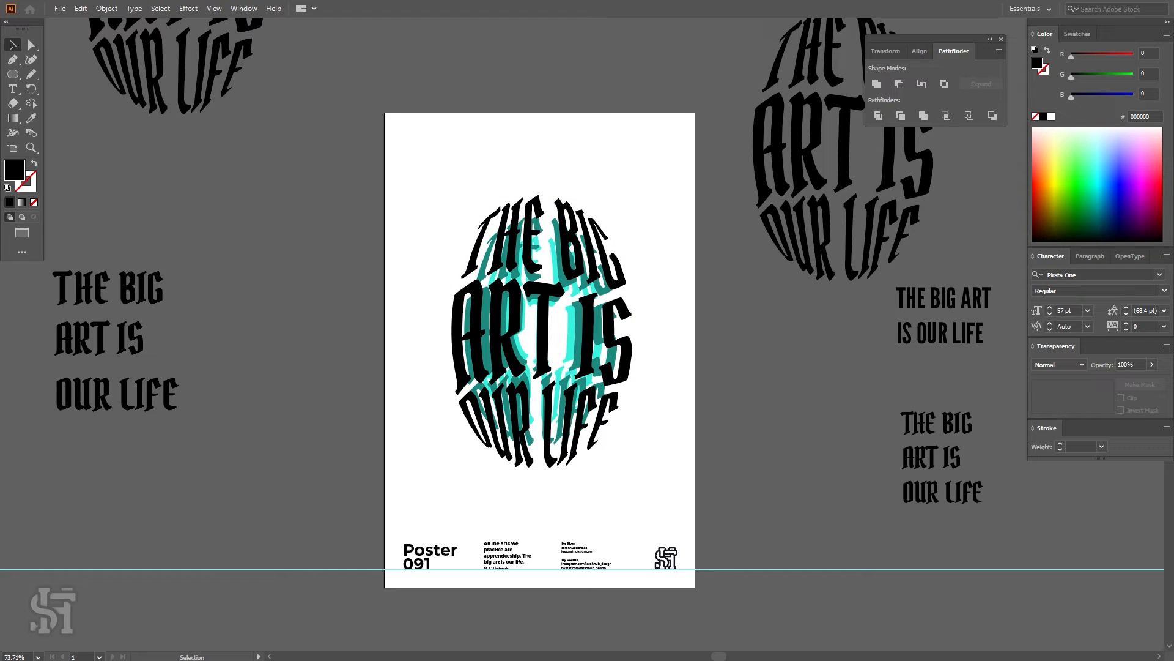
{"action": "key", "text": "ctrl+z"}
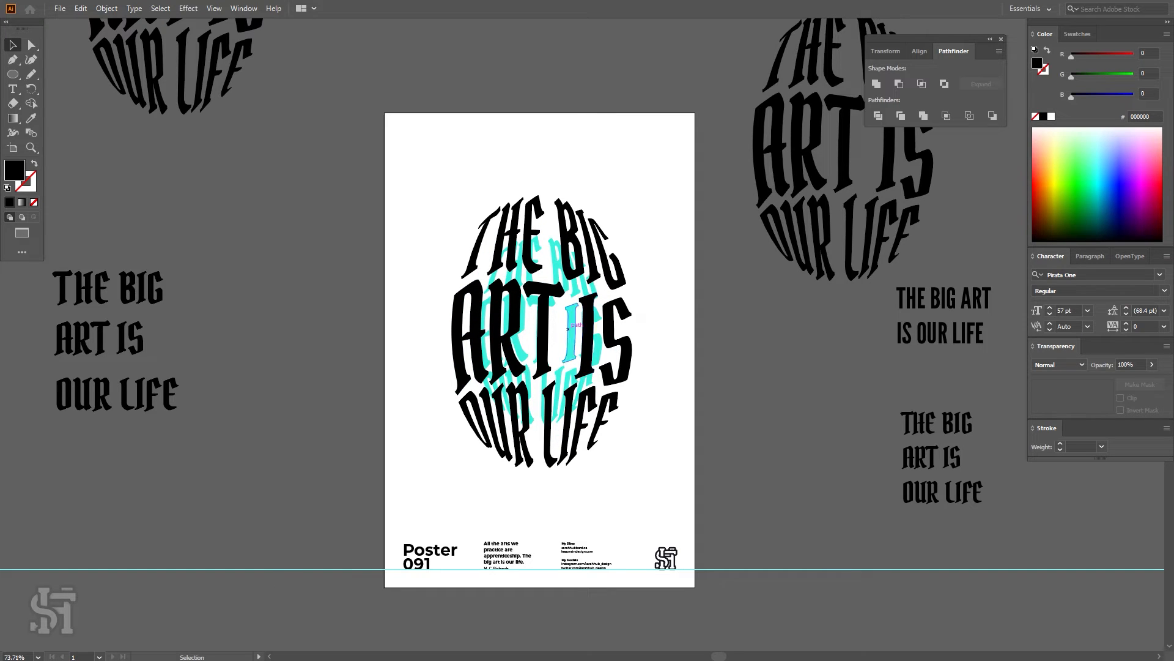
- Give the large black lettering on the poster a magenta FB25FF fill
{"action": "left_click", "coordinate": [616, 343]}
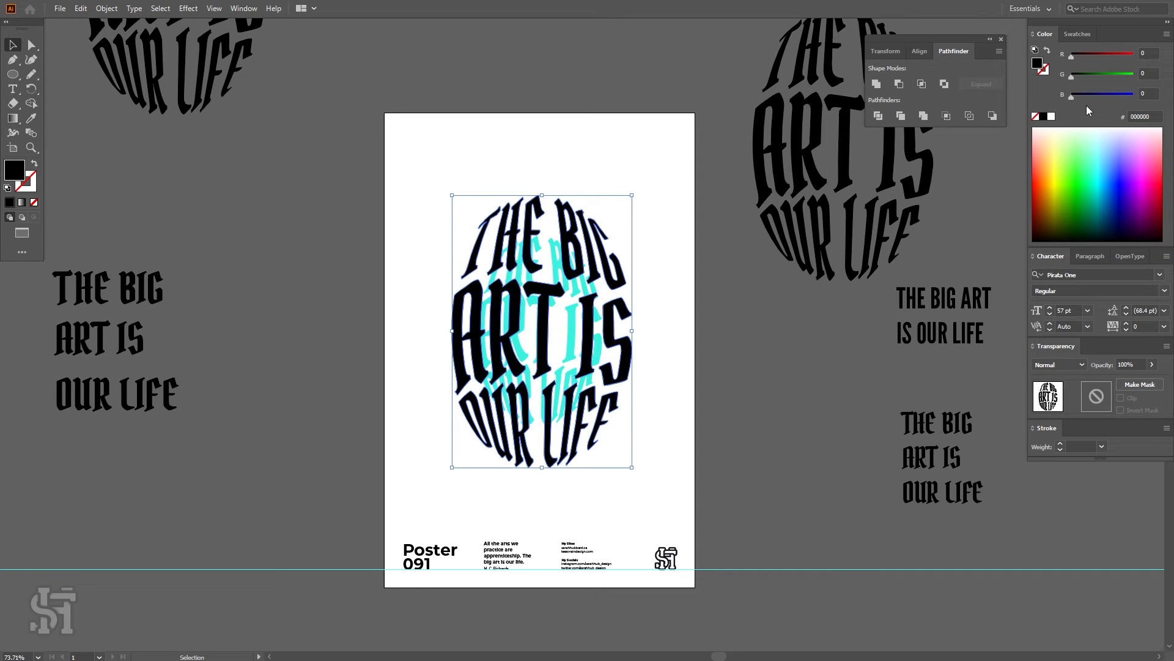
{"action": "mouse_move", "coordinate": [1094, 97]}
{"action": "left_mouse_down"}
{"action": "mouse_move", "coordinate": [1126, 98]}
{"action": "mouse_move", "coordinate": [1111, 98]}
{"action": "left_mouse_up"}
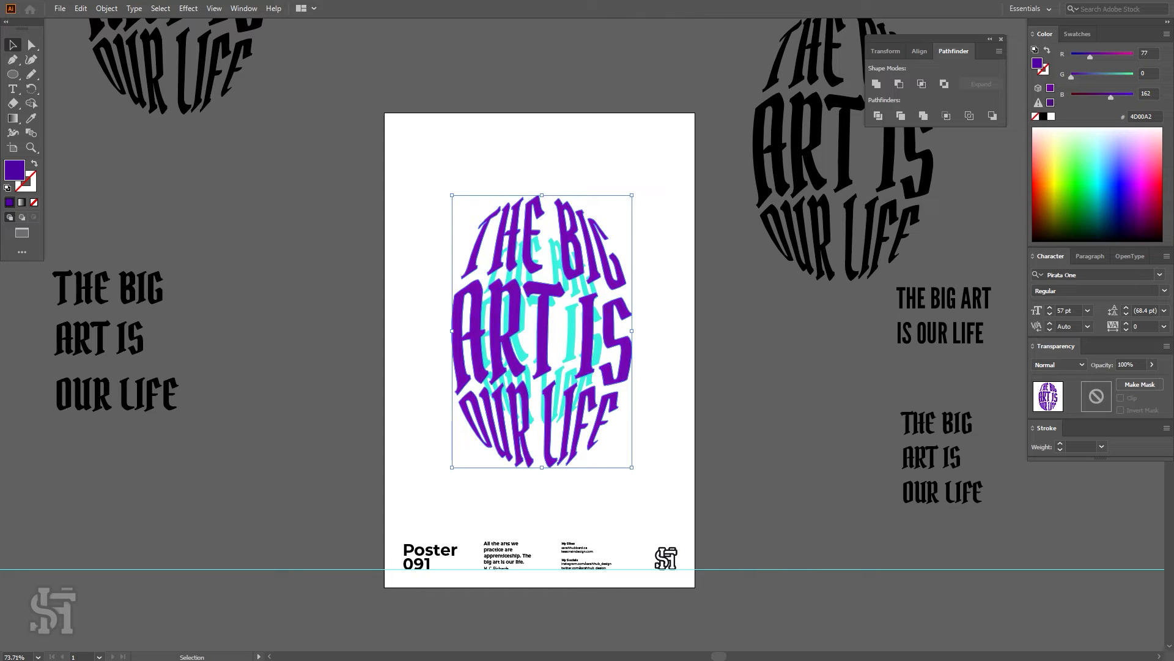
{"action": "left_click", "coordinate": [1141, 177]}
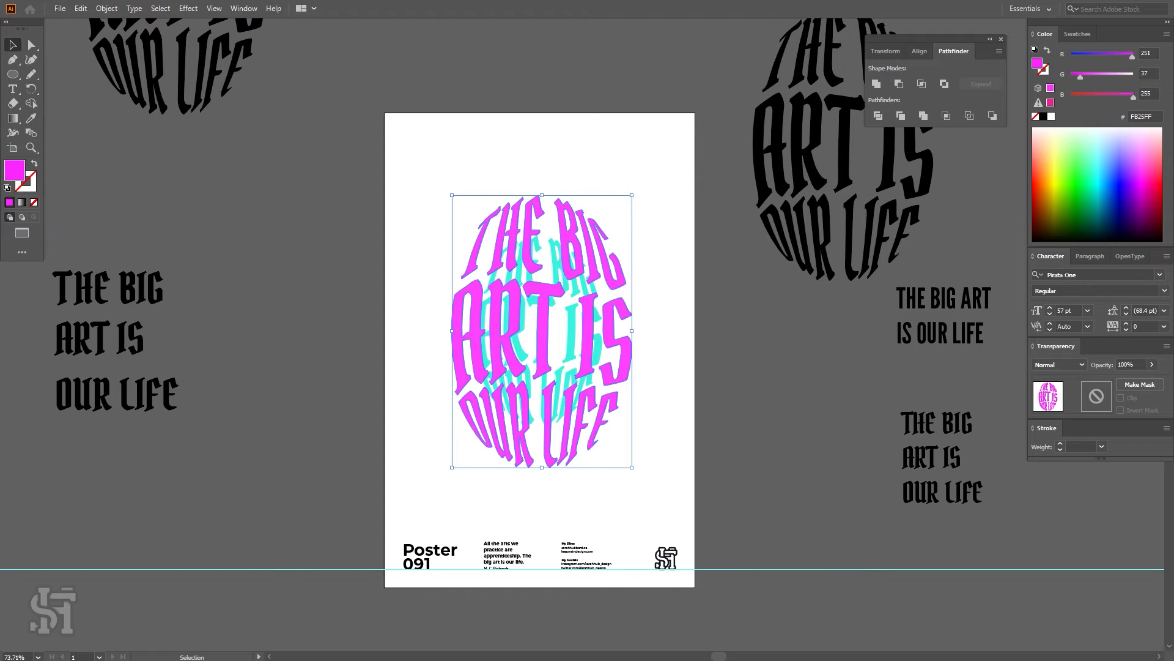
{"action": "key", "text": "ctrl+shift+a"}
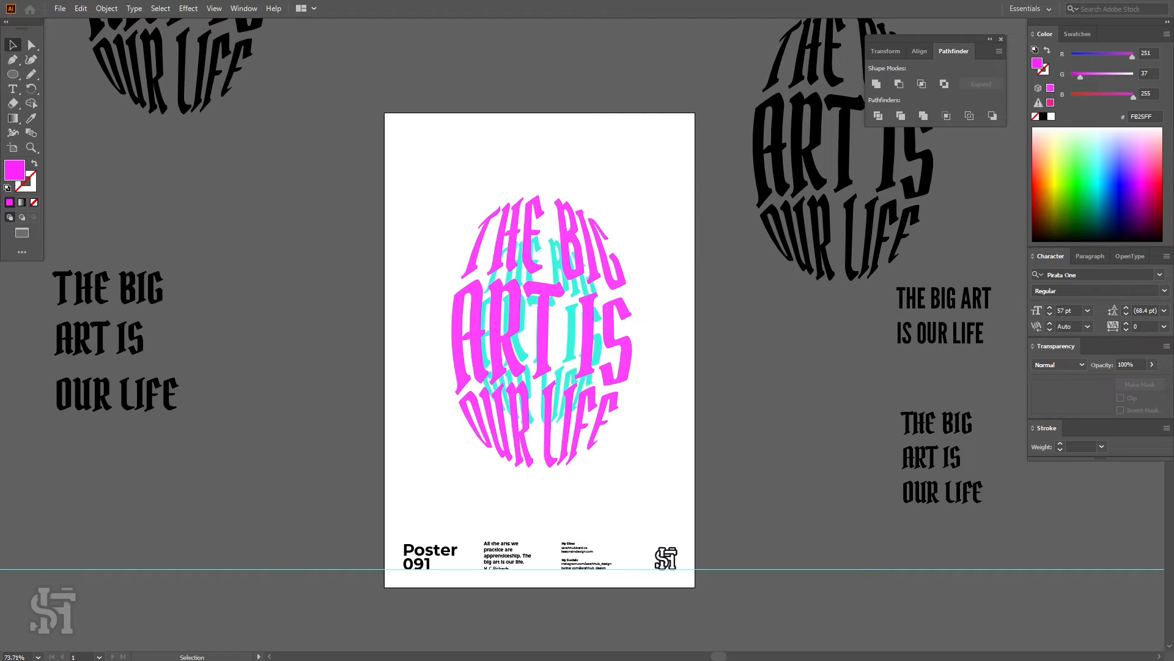
- Try to blend the magenta lettering with the turquoise copy using the current blend spacing
{"action": "left_click", "coordinate": [31, 132]}
{"action": "left_click", "coordinate": [572, 333]}
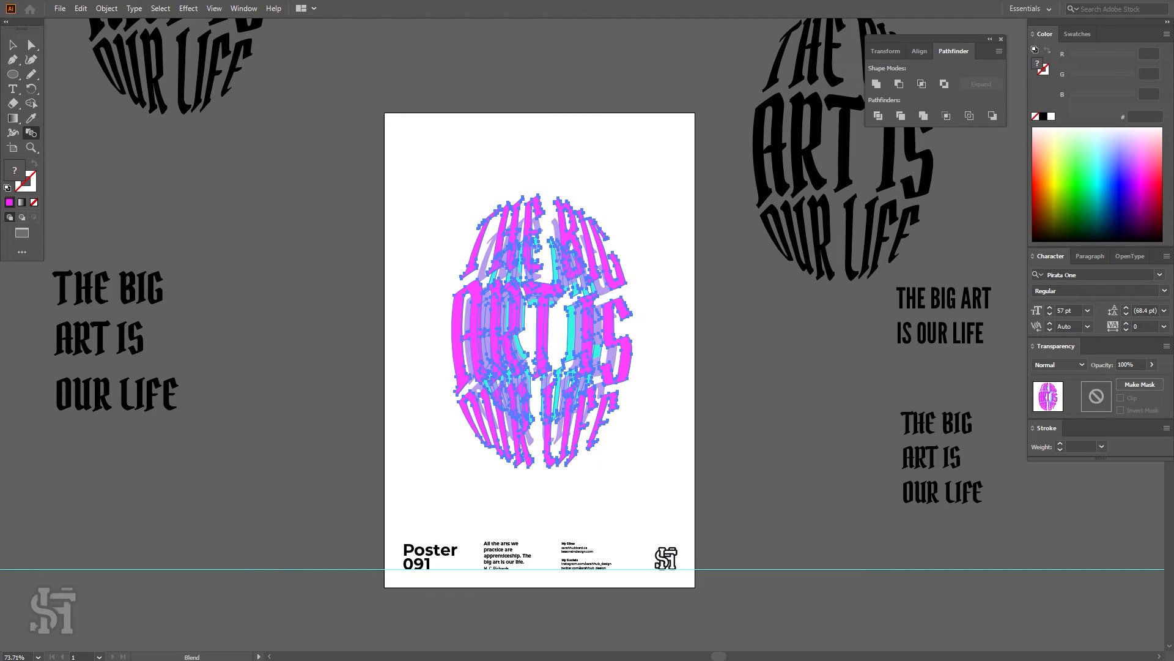
{"action": "left_click", "coordinate": [13, 45]}
{"action": "left_click", "coordinate": [650, 416]}
{"action": "key", "text": "ctrl+z"}
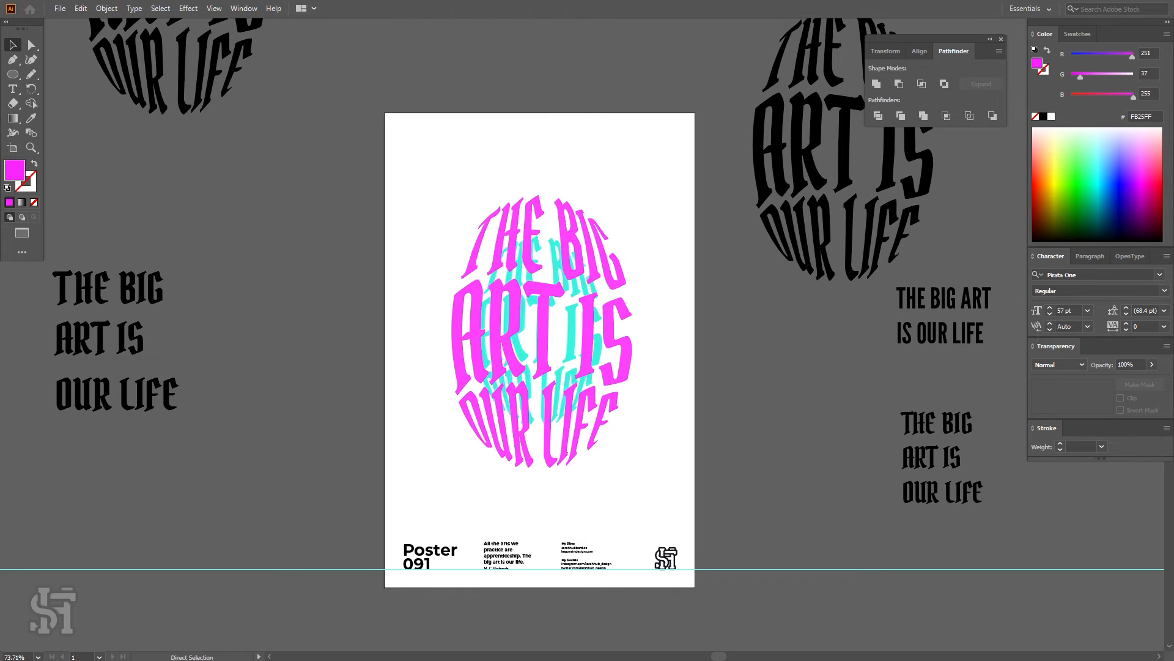
- Set the blend spacing to 100 specified steps and blend the magenta lettering with the smaller turquoise copy
{"action": "double_click", "coordinate": [32, 133]}
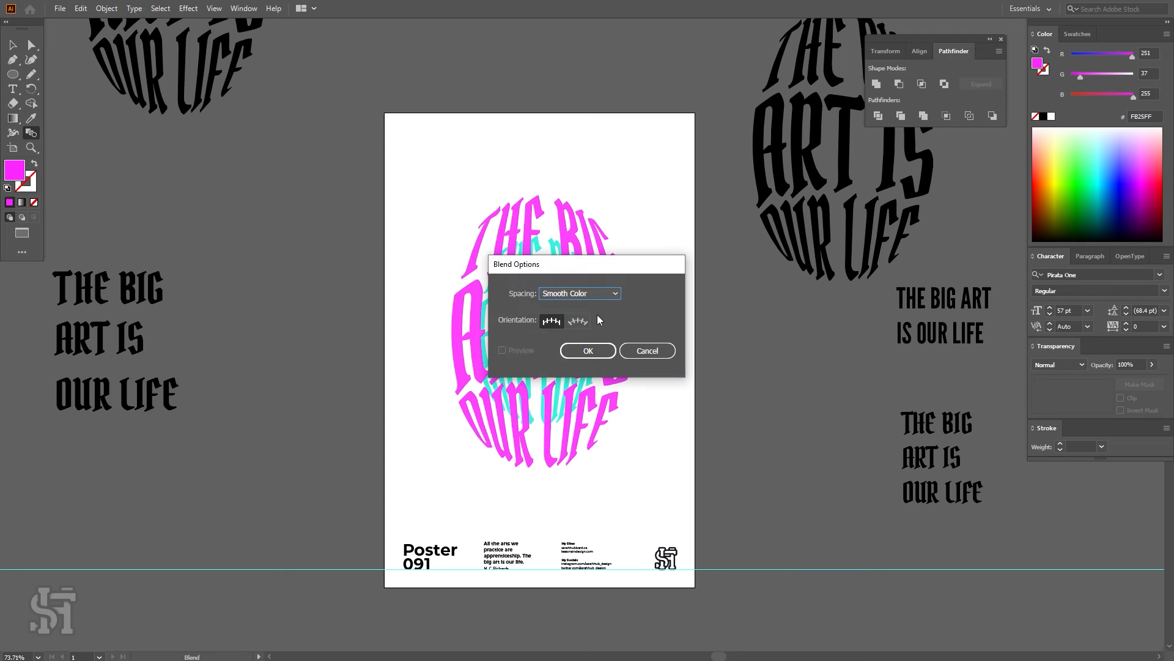
{"action": "left_click", "coordinate": [614, 293]}
{"action": "left_click", "coordinate": [643, 292]}
{"action": "left_click", "coordinate": [595, 320]}
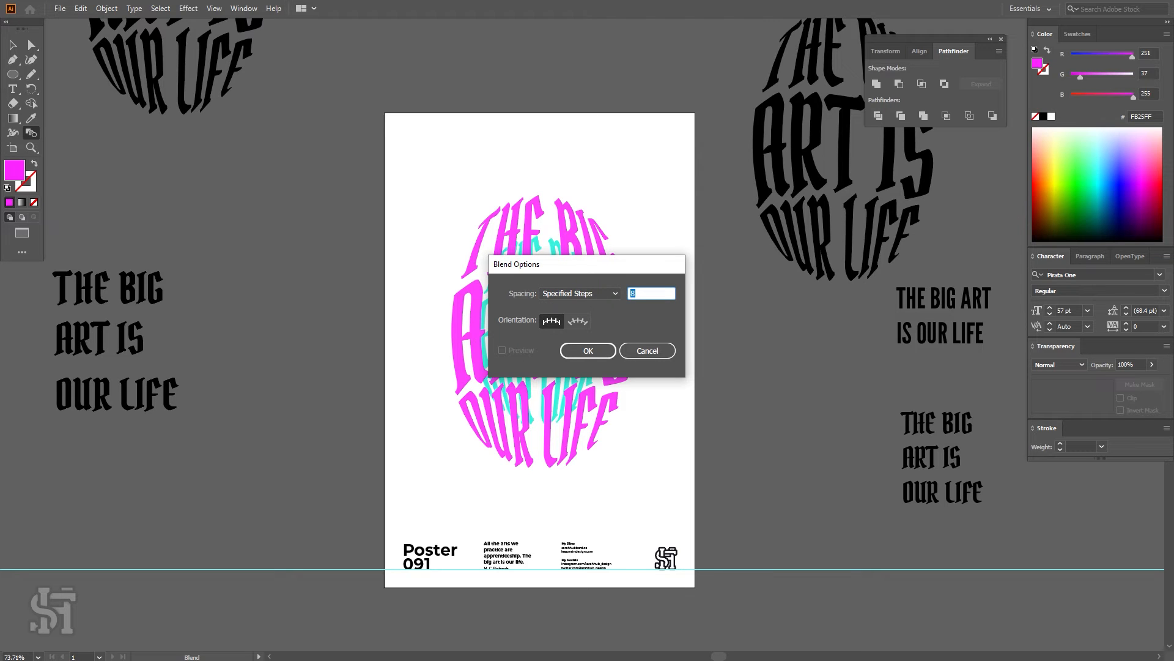
{"action": "type", "text": "100"}
{"action": "key", "text": "Return"}
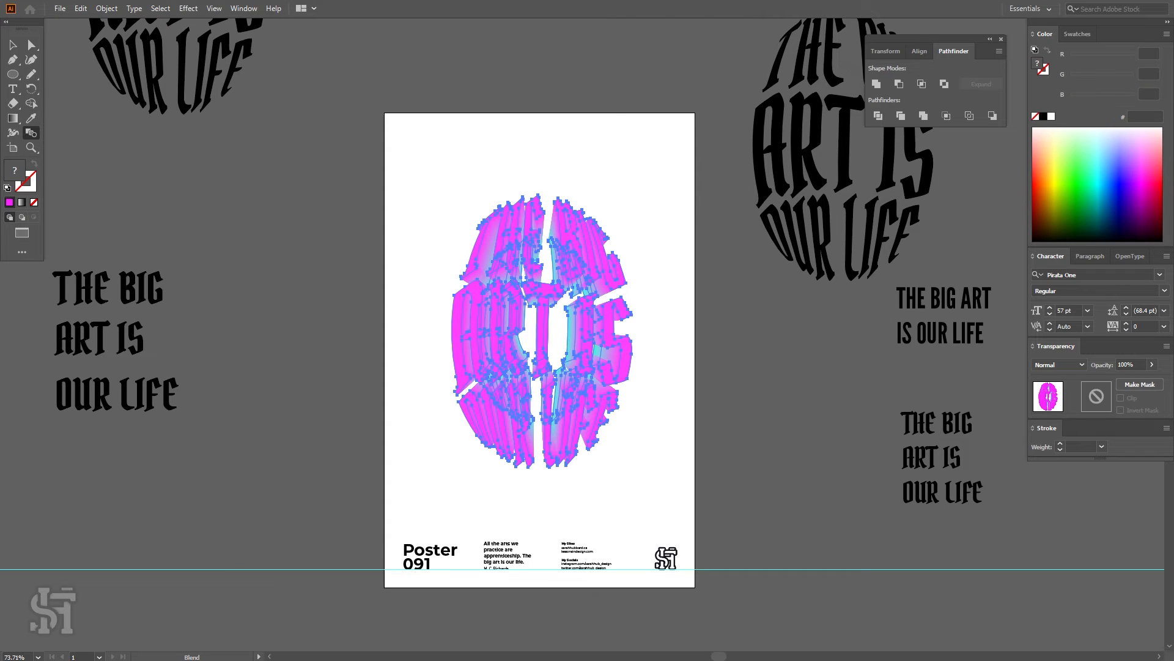
{"action": "key", "text": "v"}
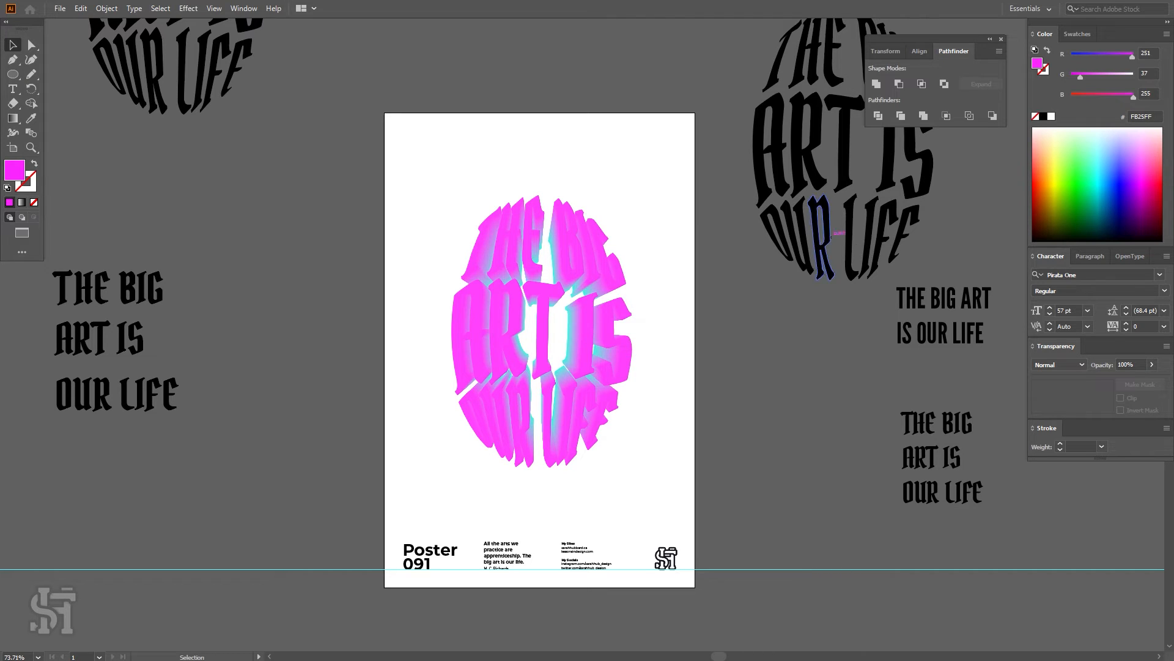
- Place a duplicate of the black spare lettering over the blend and nudge it into alignment with the front letters
{"action": "left_click_drag", "start_coordinate": [841, 203], "coordinate": [542, 329]}
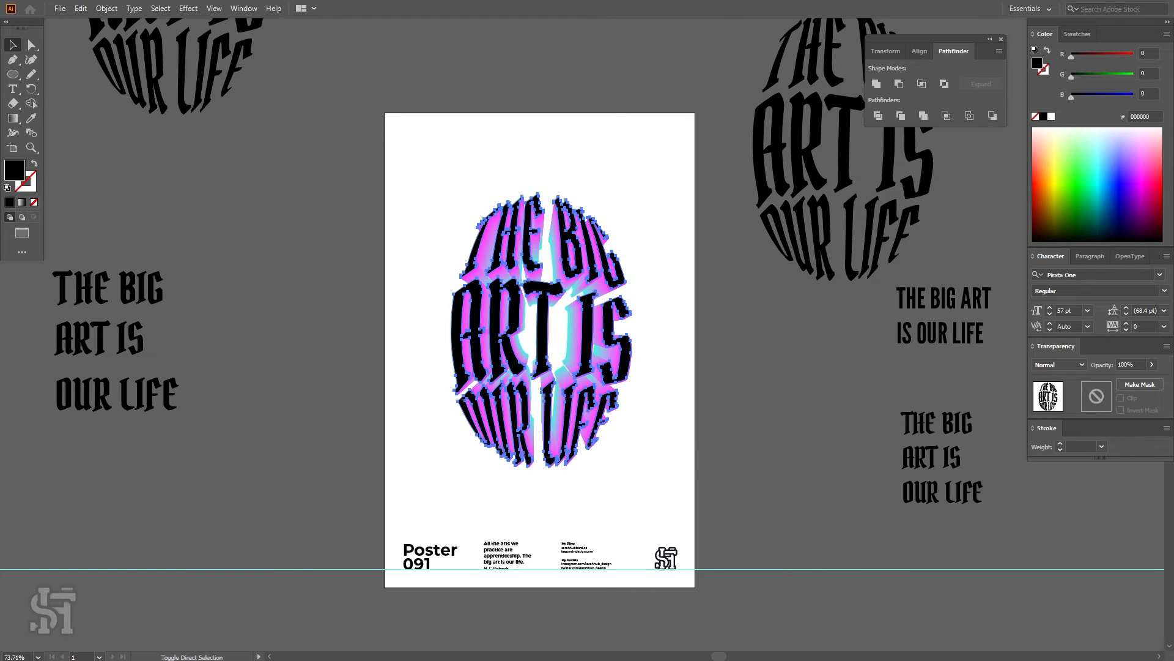
{"action": "key", "text": "Down"}
{"action": "key", "text": "Down"}
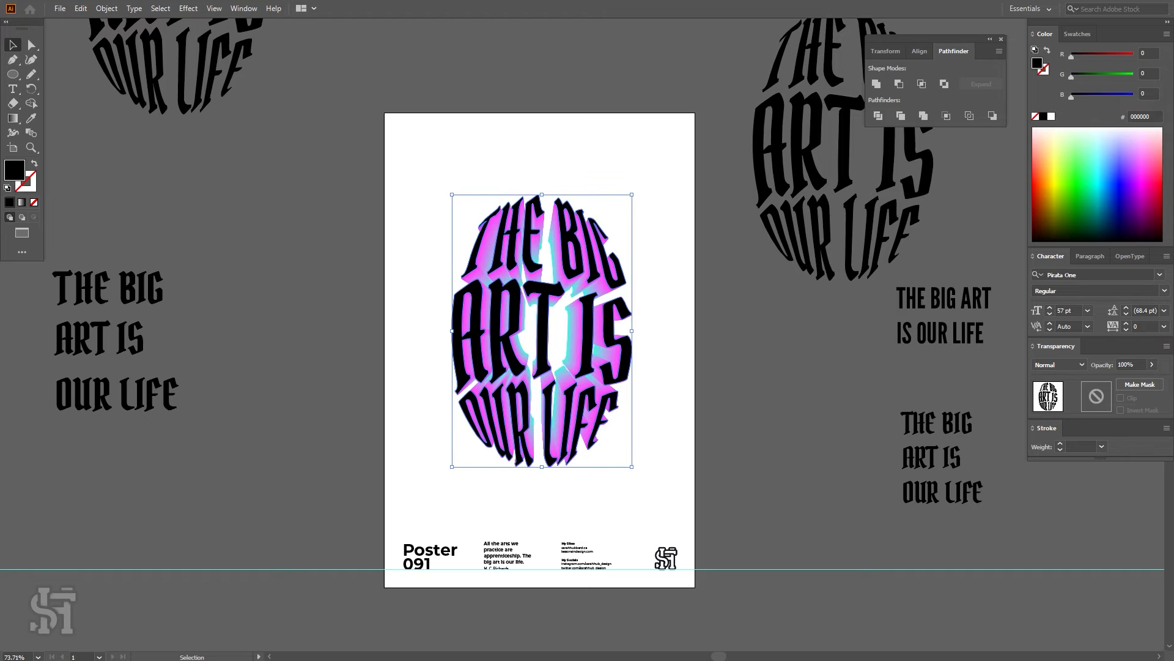
{"action": "key", "text": "Right"}
{"action": "key", "text": "ctrl+shift+a"}
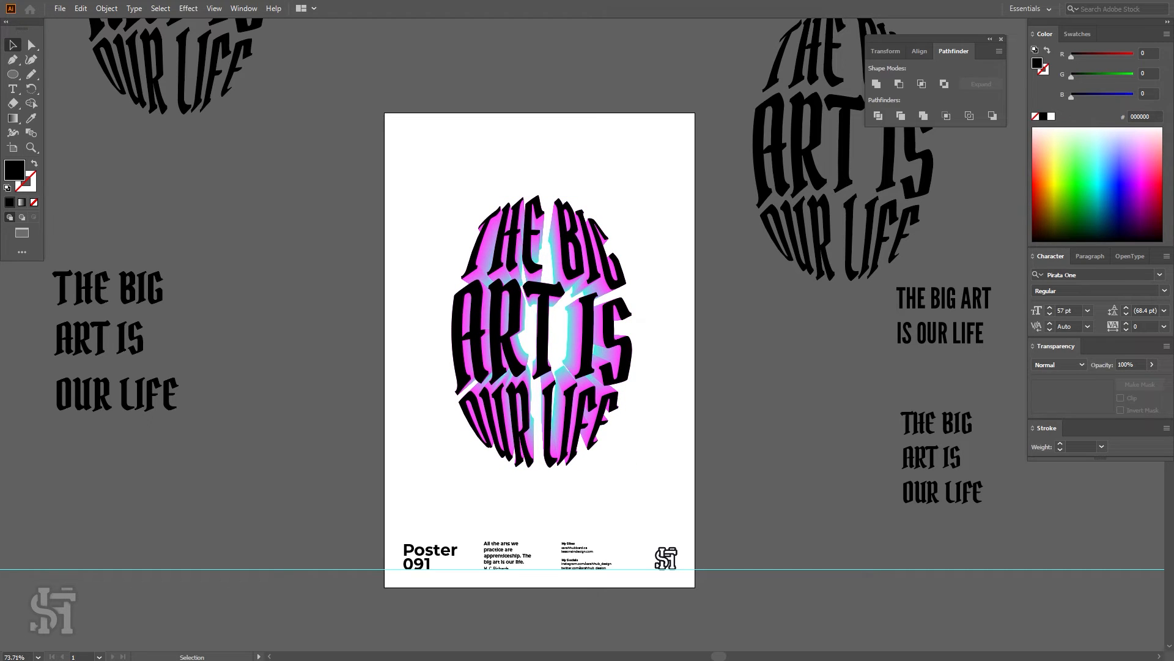
- Give the black lettering on top of the blend a deep blue 0000C9 fill
{"action": "left_click", "coordinate": [588, 340]}
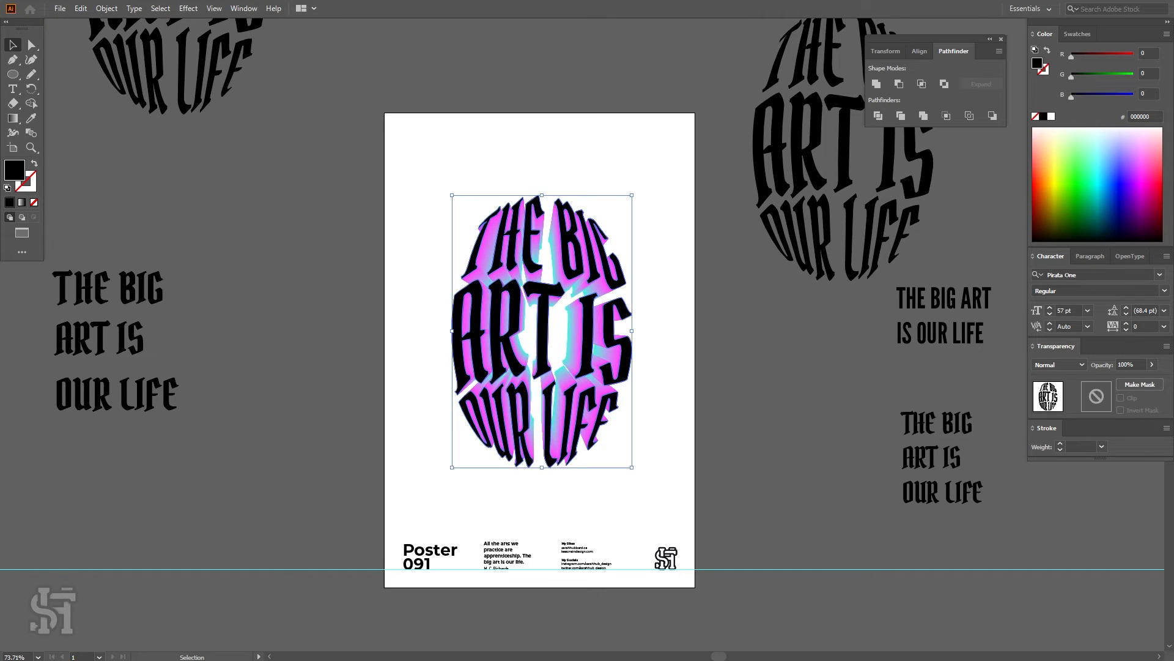
{"action": "left_click", "coordinate": [1118, 95]}
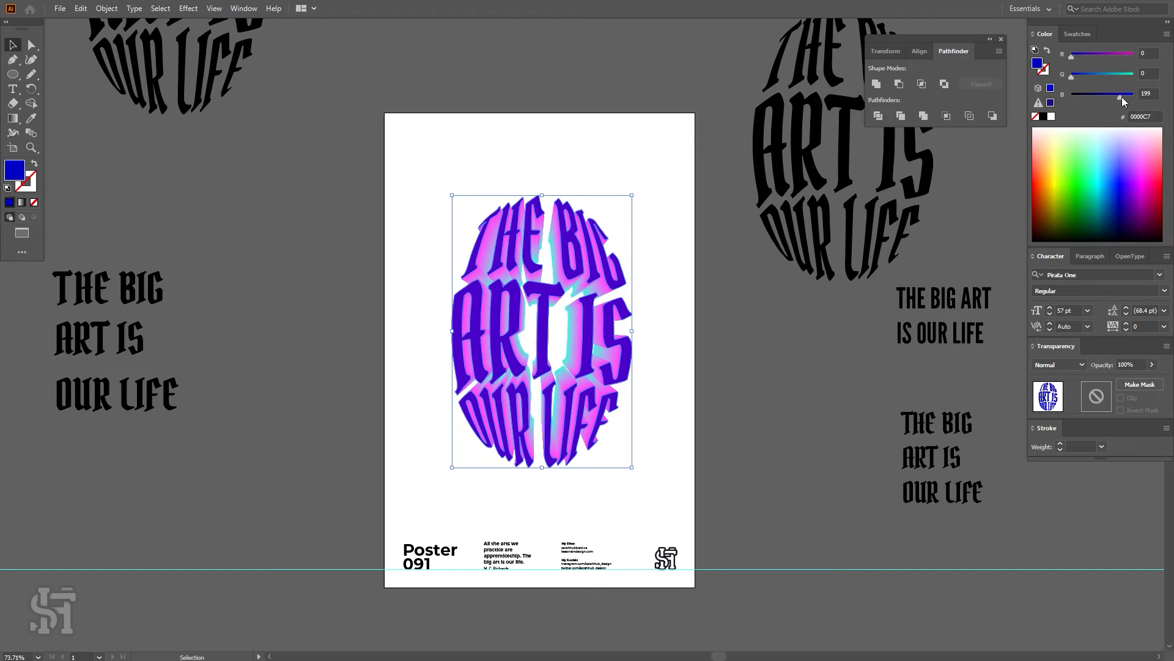
{"action": "key", "text": "ctrl+shift+a"}
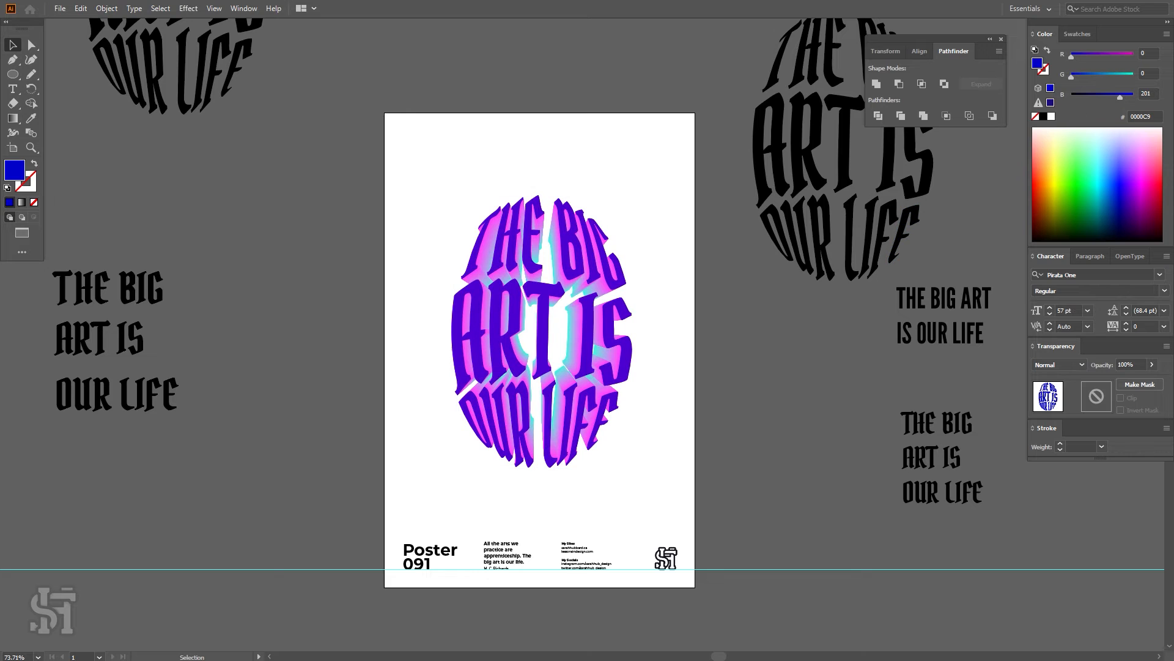
- Examine up close how the blue lettering's edges line up with the blend across all three lines
{"action": "key", "text": "z"}
{"action": "left_click_drag", "start_coordinate": [556, 300], "coordinate": [640, 302]}
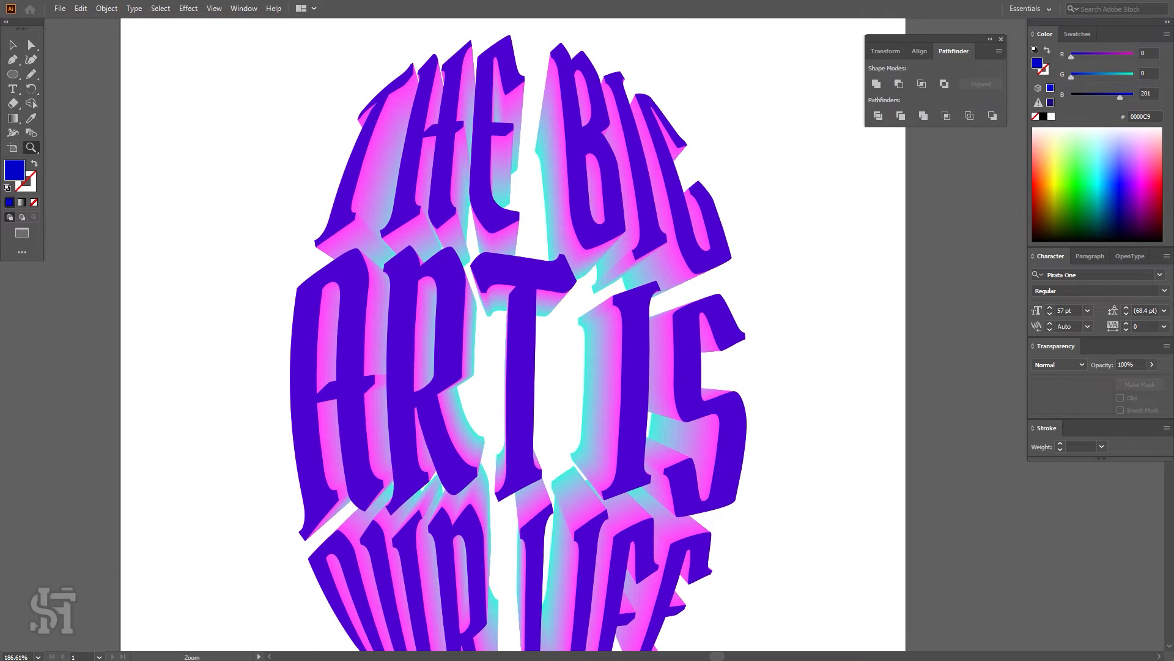
{"action": "scroll", "coordinate": [519, 334], "scroll_direction": "down", "scroll_amount": 4}
{"action": "scroll", "coordinate": [518, 335], "scroll_direction": "down", "scroll_amount": 4}
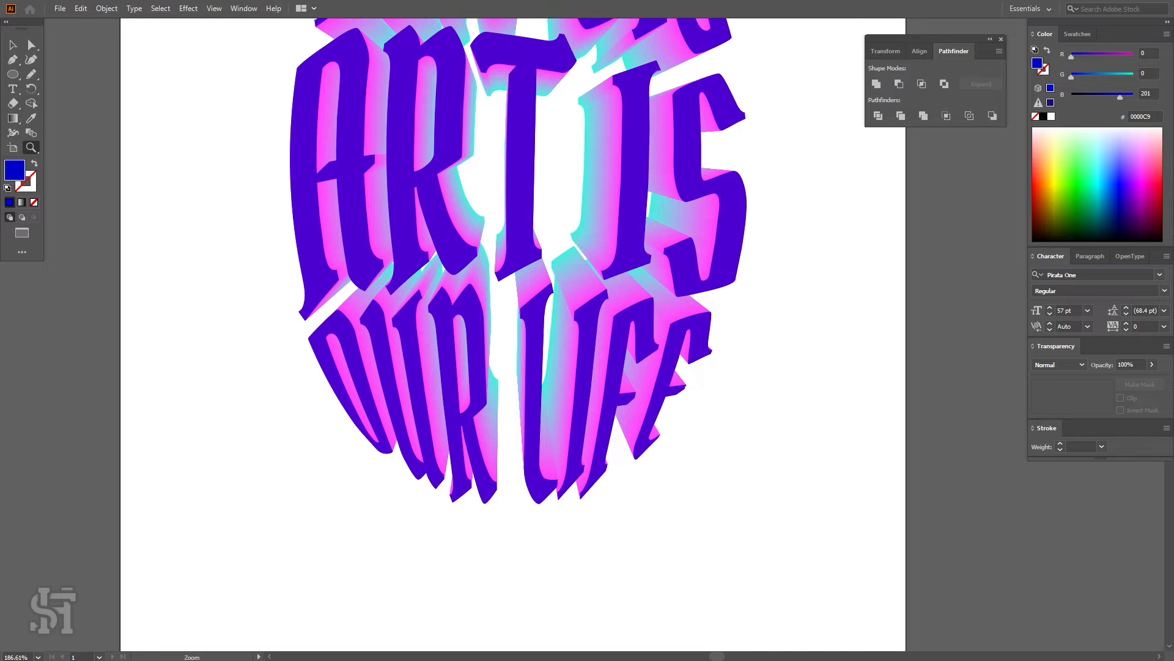
{"action": "key", "text": "v"}
{"action": "scroll", "coordinate": [375, 177], "scroll_direction": "up", "scroll_amount": 10}
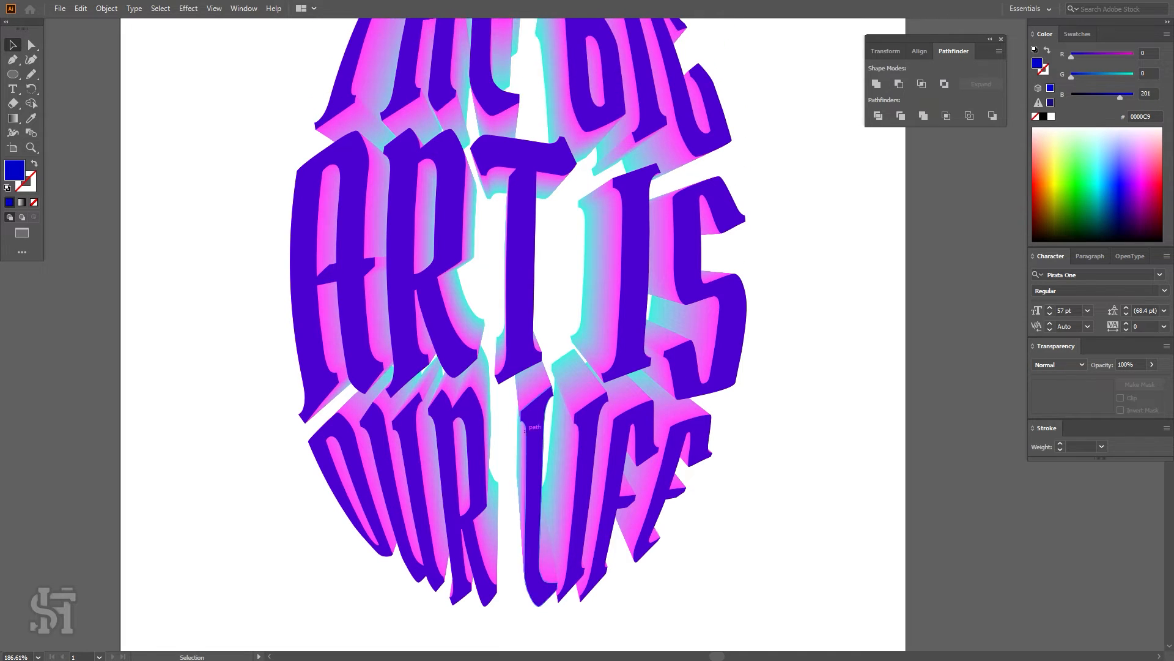
{"action": "key", "text": "z"}
{"action": "left_click_drag", "start_coordinate": [606, 115], "coordinate": [728, 117]}
{"action": "left_click", "coordinate": [13, 45]}
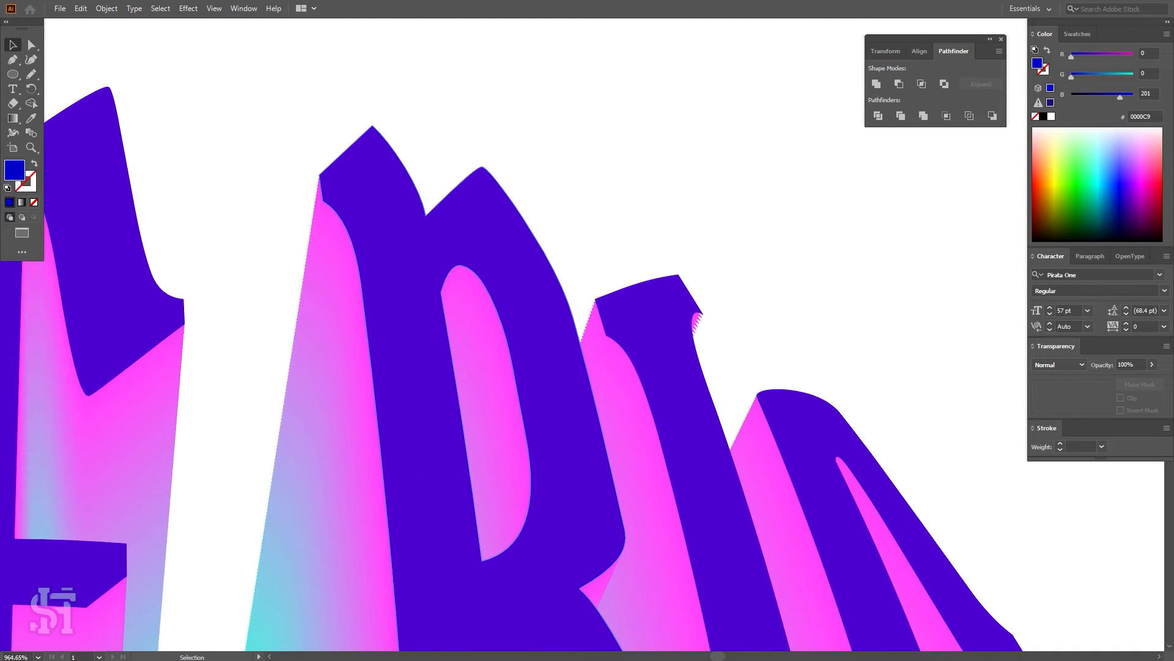
{"action": "left_click_drag", "start_coordinate": [419, 257], "coordinate": [396, 226]}
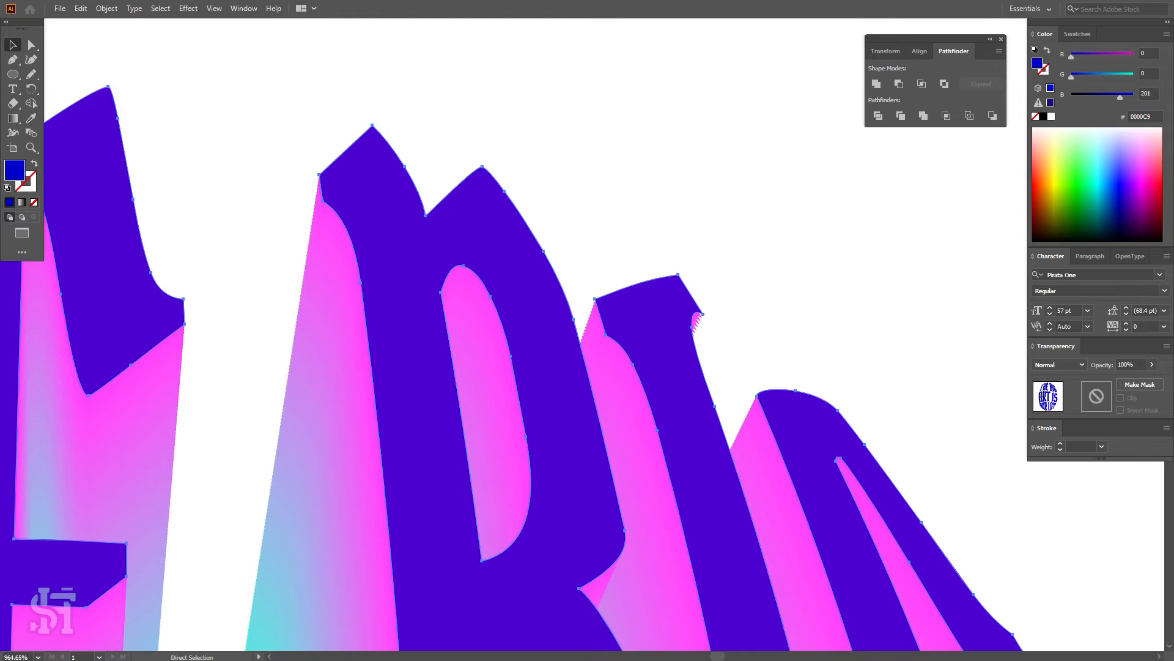
{"action": "key", "text": "ctrl+0"}
{"action": "key", "text": "ctrl+shift+a"}
{"action": "key", "text": "z"}
{"action": "left_click", "coordinate": [640, 346], "text": "alt"}
{"action": "left_click", "coordinate": [642, 347], "text": "alt"}
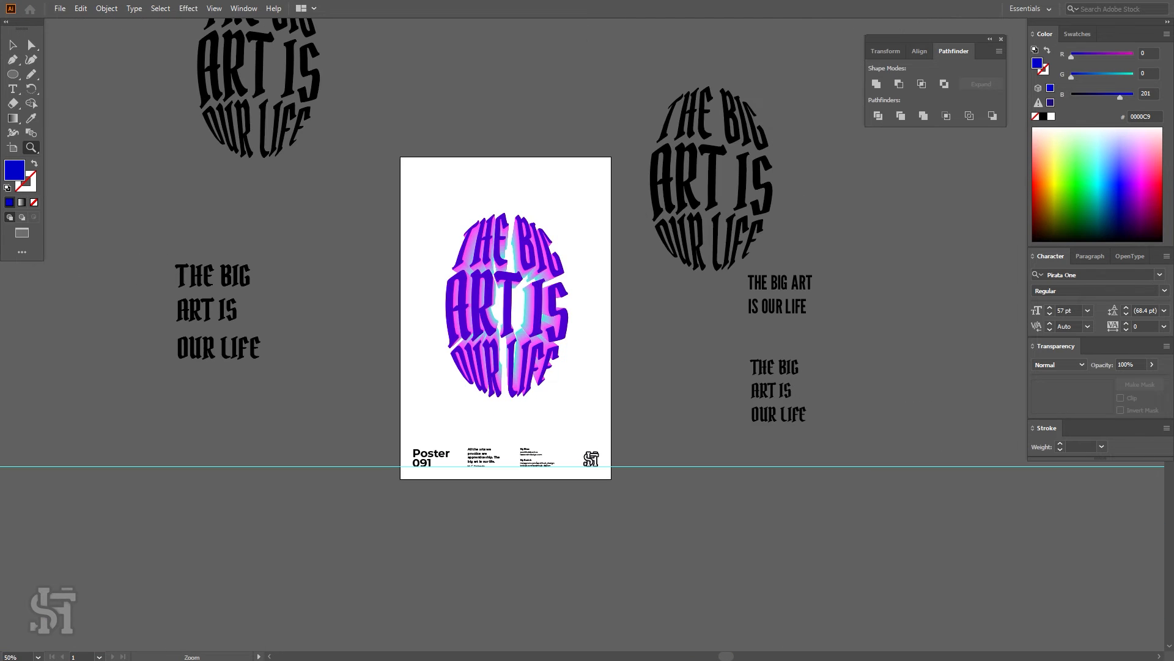
- Recolor the three footer text blocks with the lettering's deep blue 0000C9 by sampling it from the artwork
{"action": "left_click", "coordinate": [304, 192]}
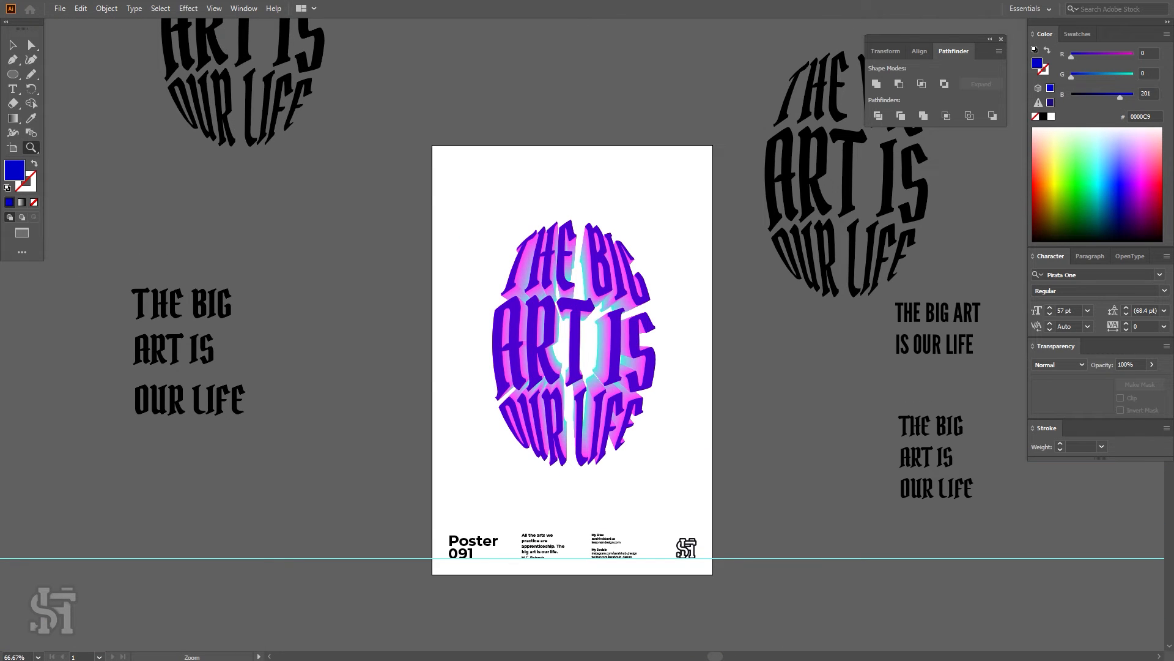
{"action": "left_click", "coordinate": [659, 398]}
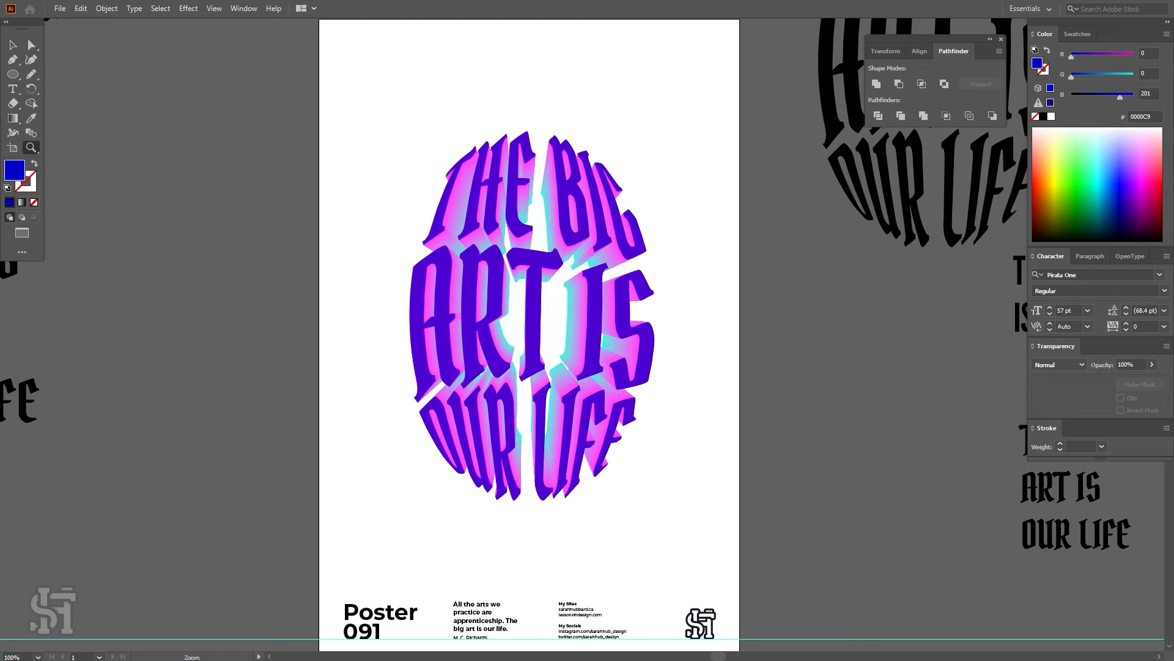
{"action": "key", "text": "ctrl+minus"}
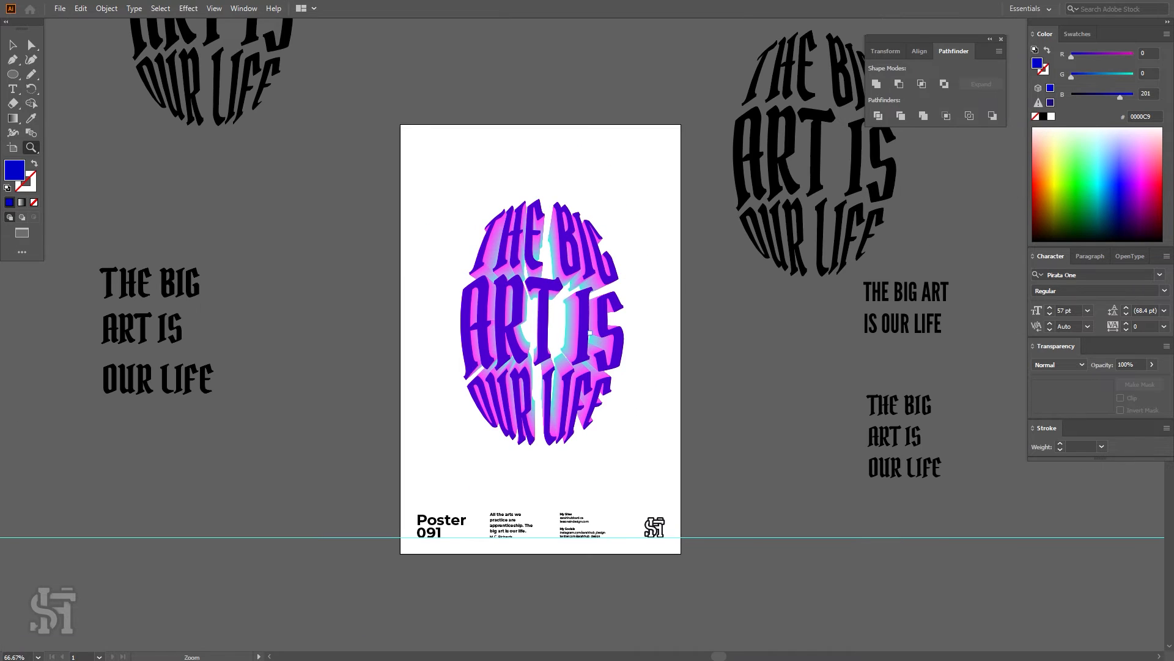
{"action": "key", "text": "v"}
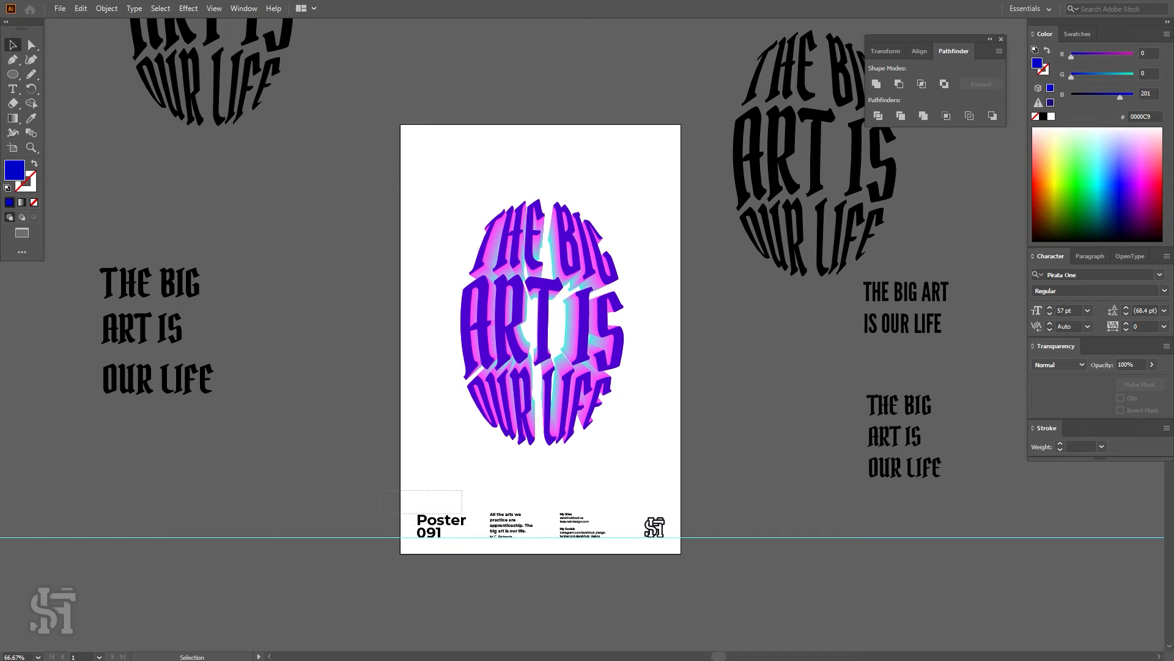
{"action": "left_click_drag", "start_coordinate": [401, 491], "coordinate": [612, 554]}
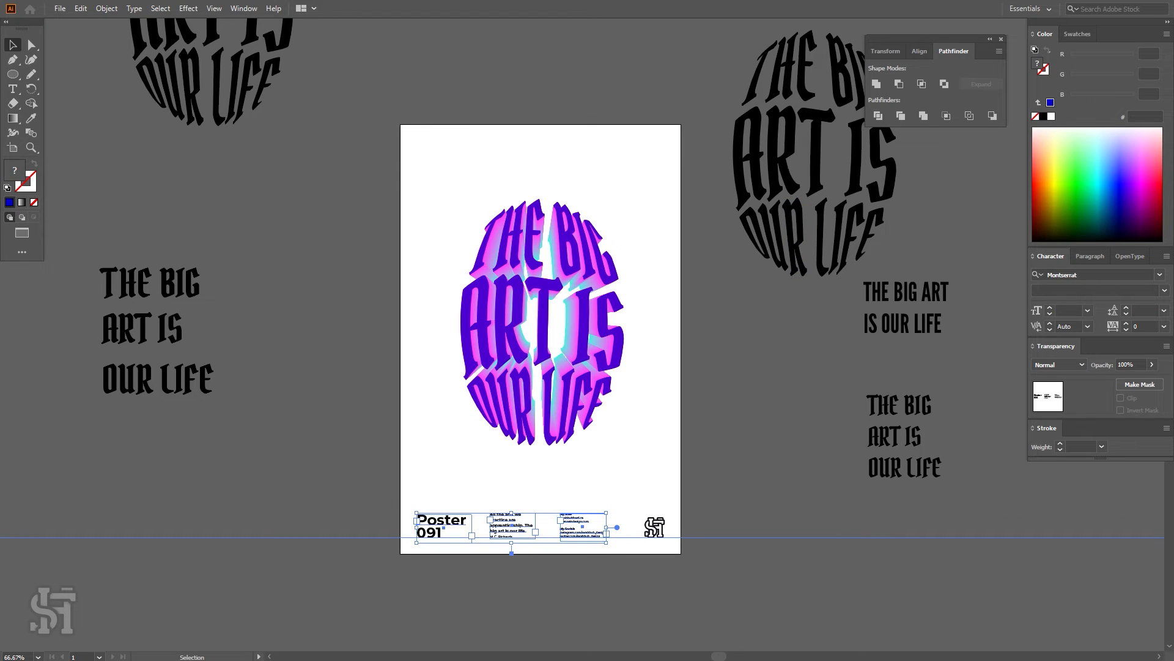
{"action": "key", "text": "i"}
{"action": "left_click", "coordinate": [583, 326]}
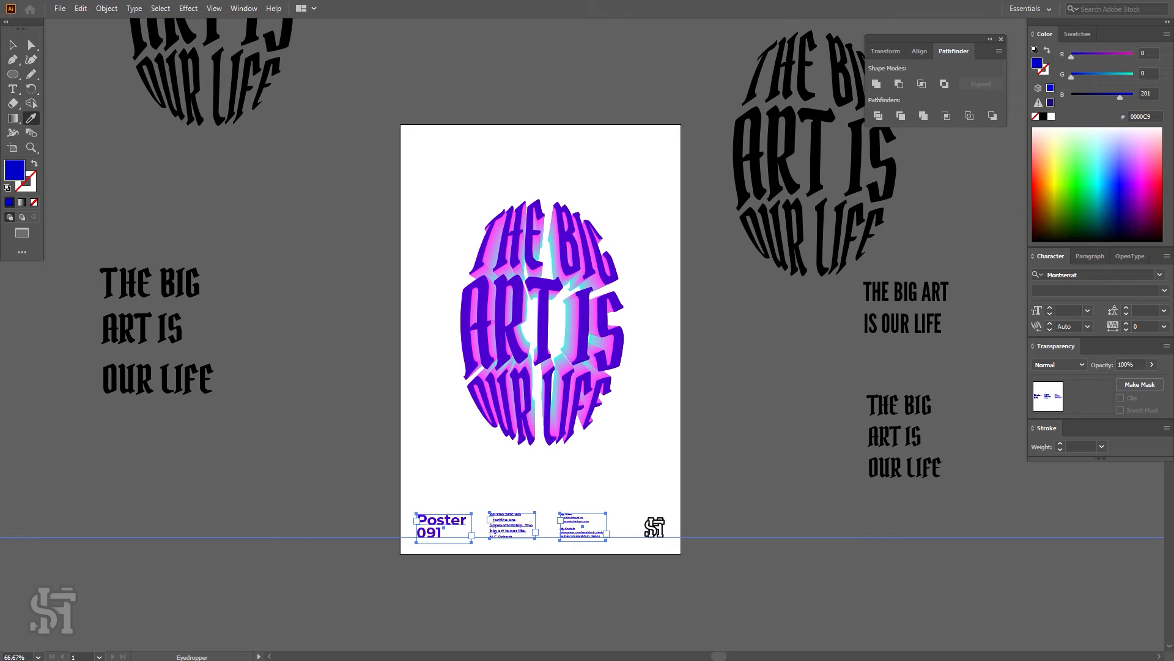
{"action": "key", "text": "v"}
{"action": "key", "text": "ctrl+shift+a"}
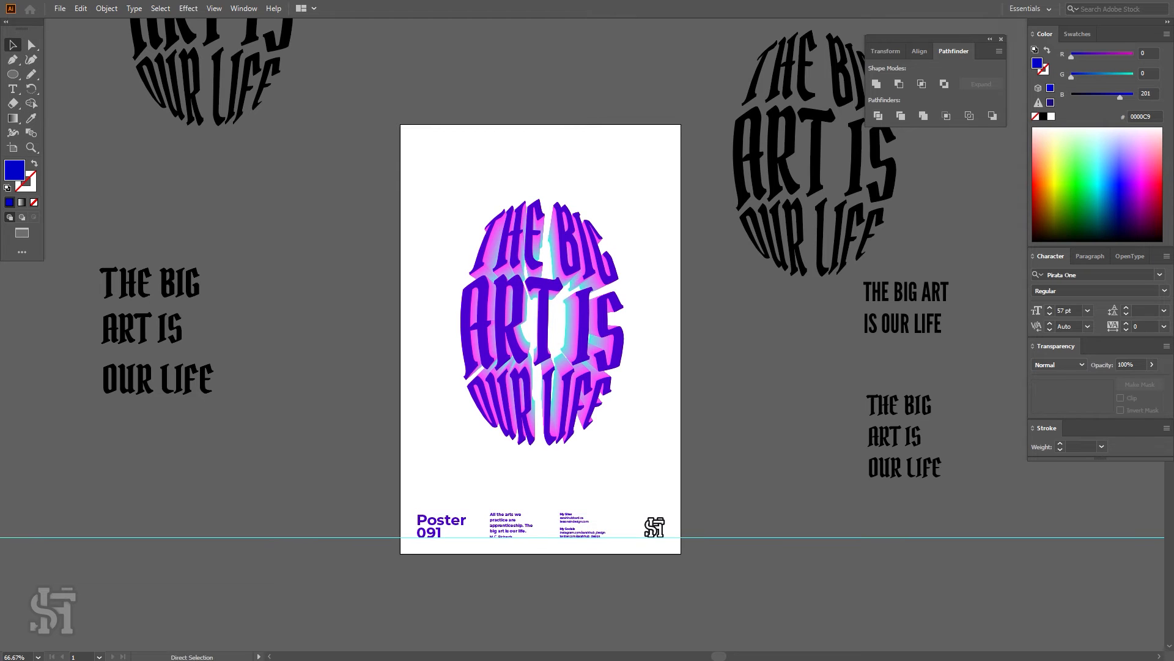
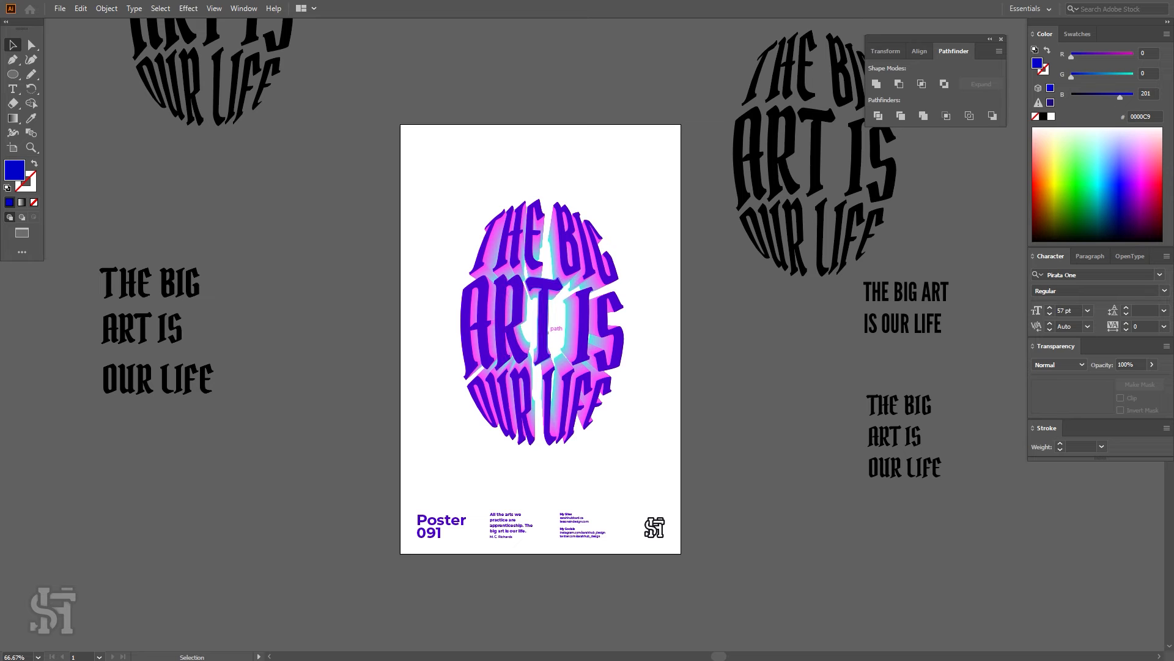
- Move the blue front lettering off the blend and give it a white fill with a black outline
{"action": "scroll", "coordinate": [540, 339], "scroll_direction": "up", "scroll_amount": 2}
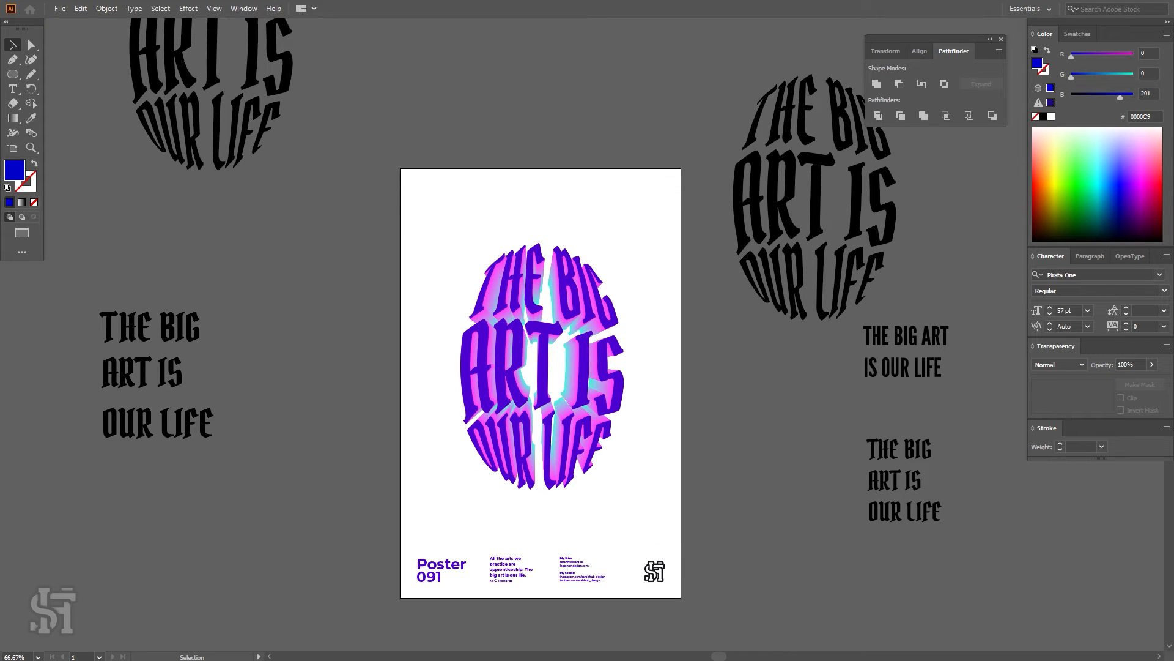
{"action": "scroll", "coordinate": [790, 211], "scroll_direction": "up", "scroll_amount": 6}
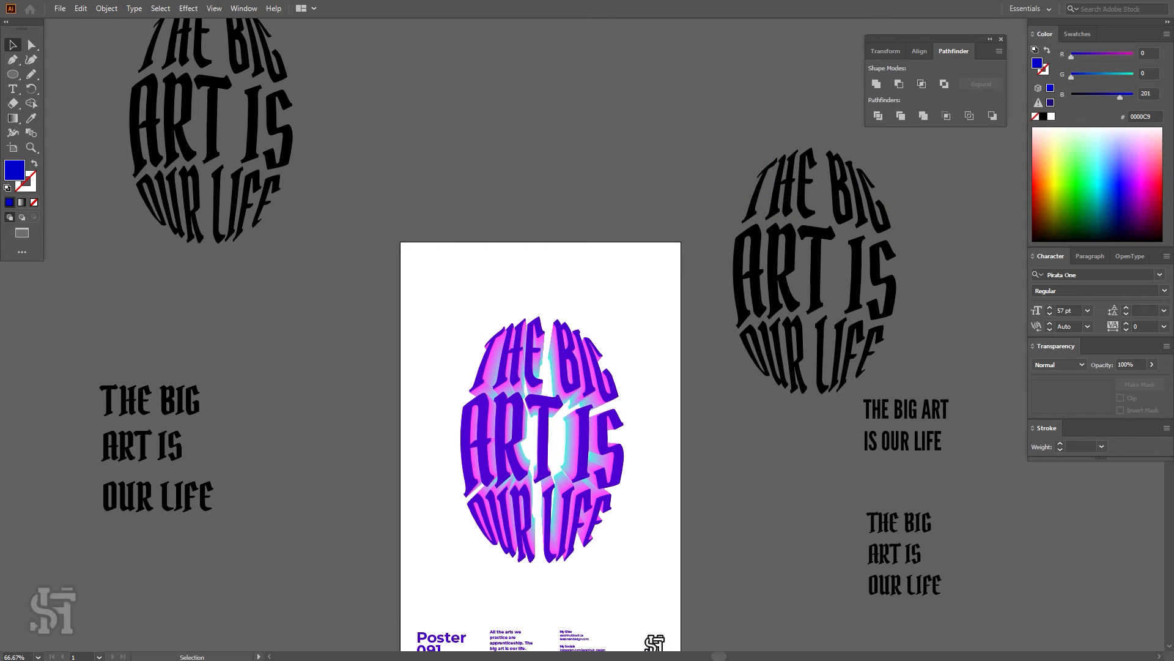
{"action": "scroll", "coordinate": [619, 399], "scroll_direction": "down", "scroll_amount": 4}
{"action": "left_click", "coordinate": [543, 380]}
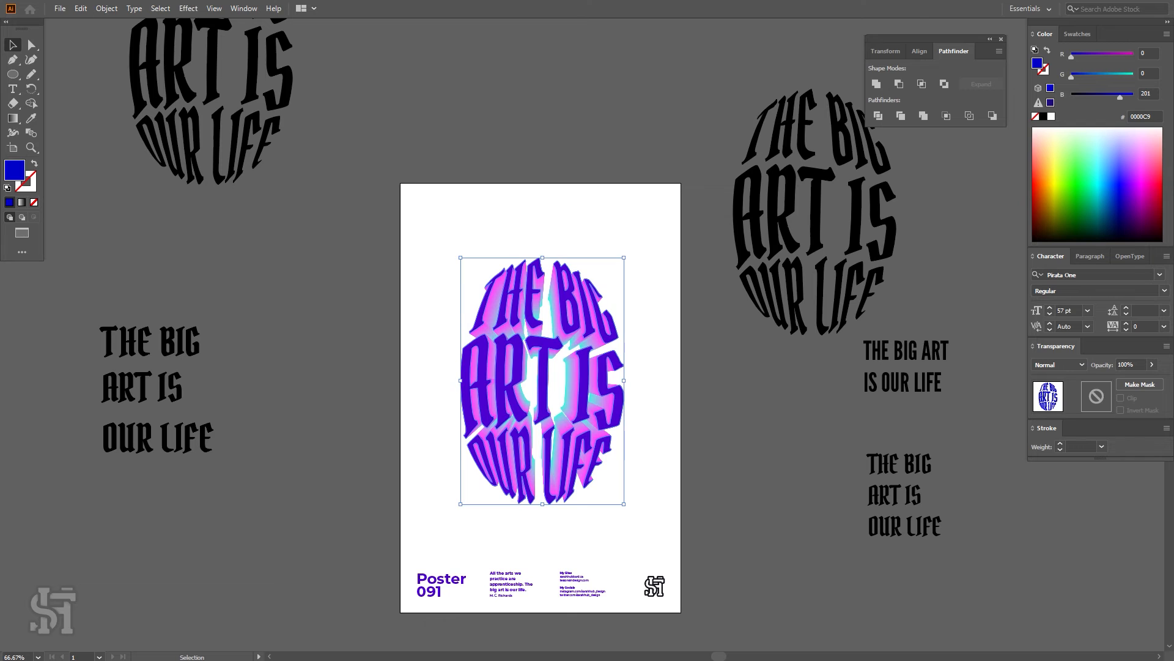
{"action": "left_click_drag", "start_coordinate": [485, 404], "coordinate": [229, 397]}
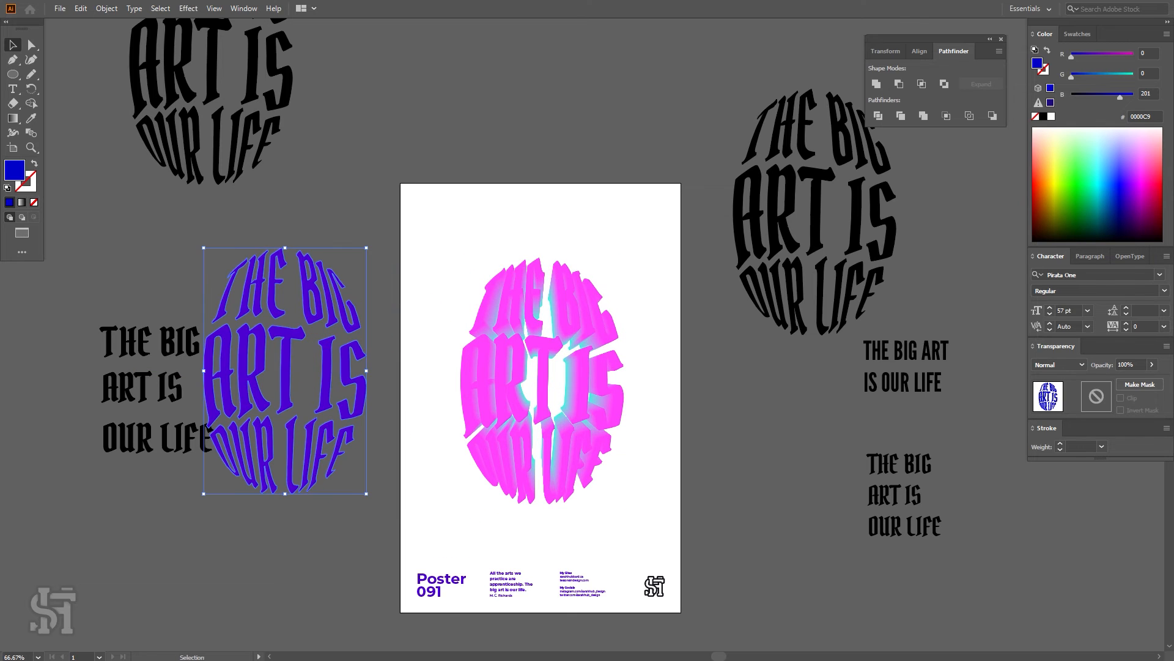
{"action": "left_click", "coordinate": [1043, 116]}
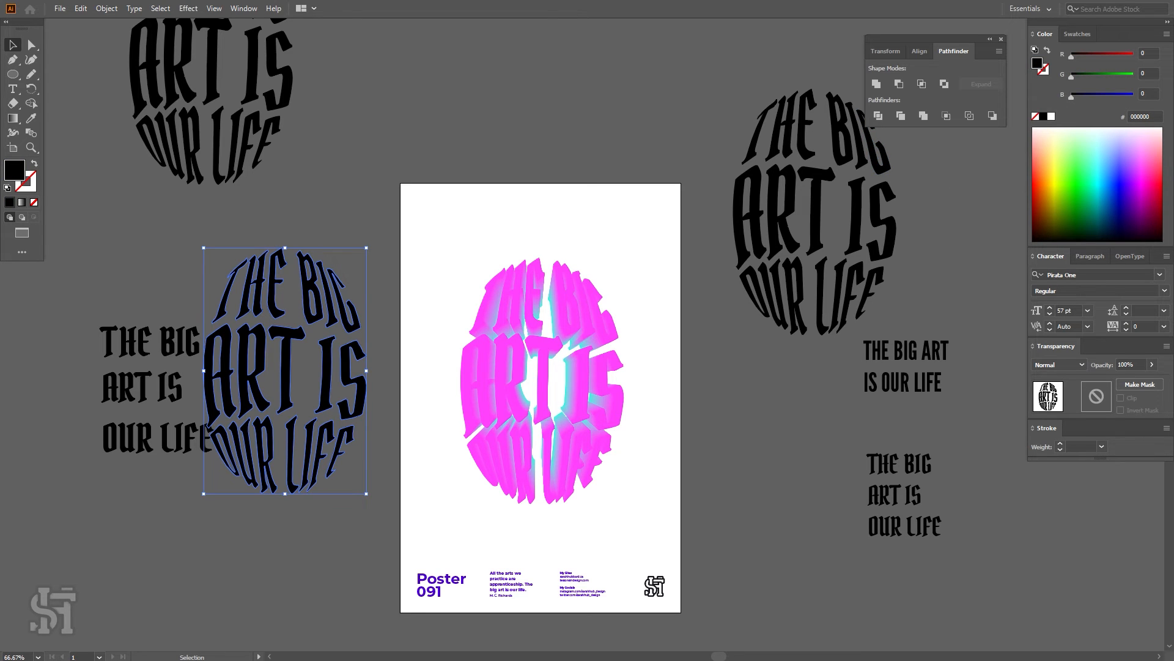
{"action": "key", "text": "d"}
{"action": "left_click_drag", "start_coordinate": [314, 372], "coordinate": [324, 407]}
{"action": "key", "text": "ctrl+shift+a"}
- Return the white outlined lettering onto the magenta-turquoise blend and place a duplicate of the whole artwork above the artboard
{"action": "left_click", "coordinate": [547, 408]}
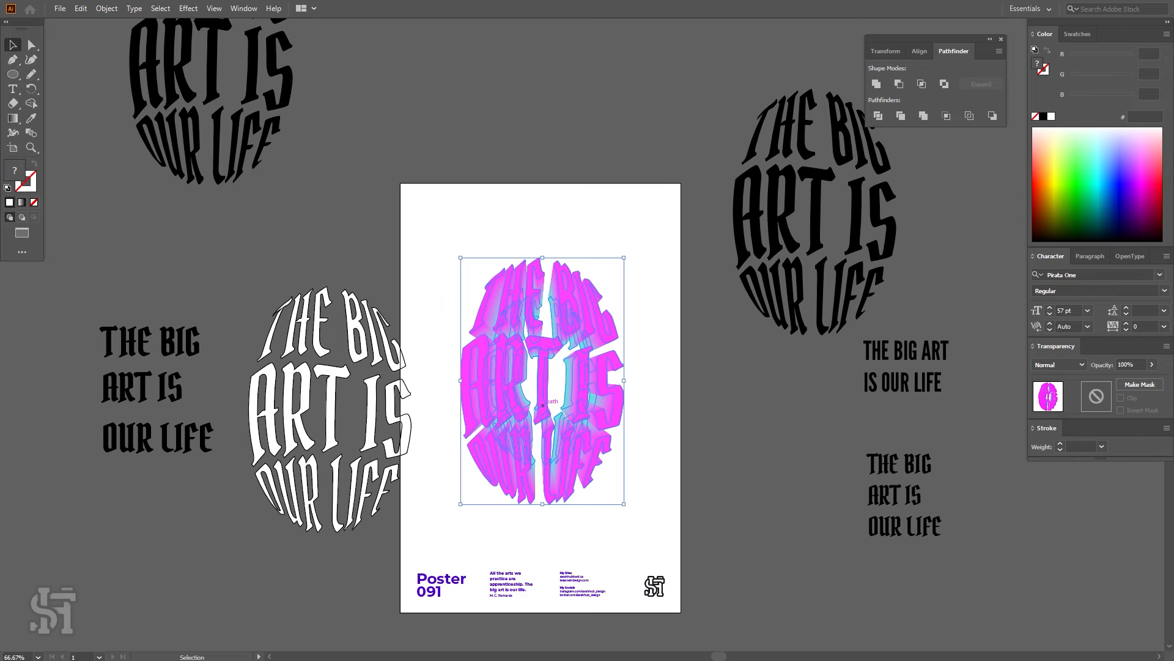
{"action": "key", "text": "ctrl+shift+a"}
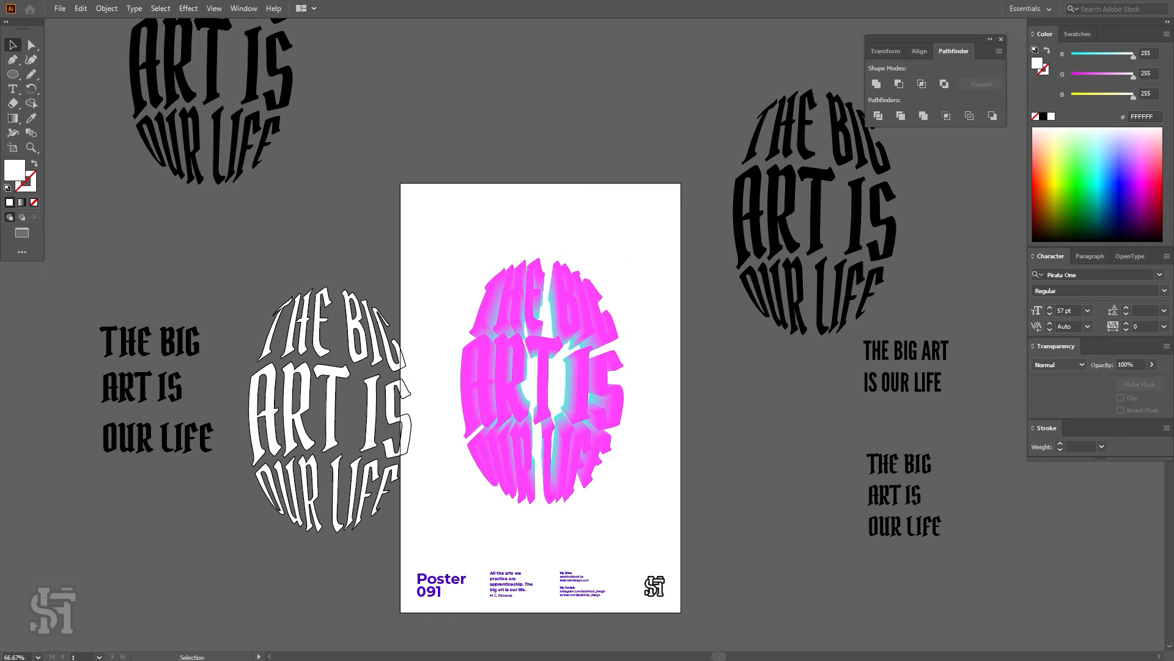
{"action": "left_click", "coordinate": [593, 399]}
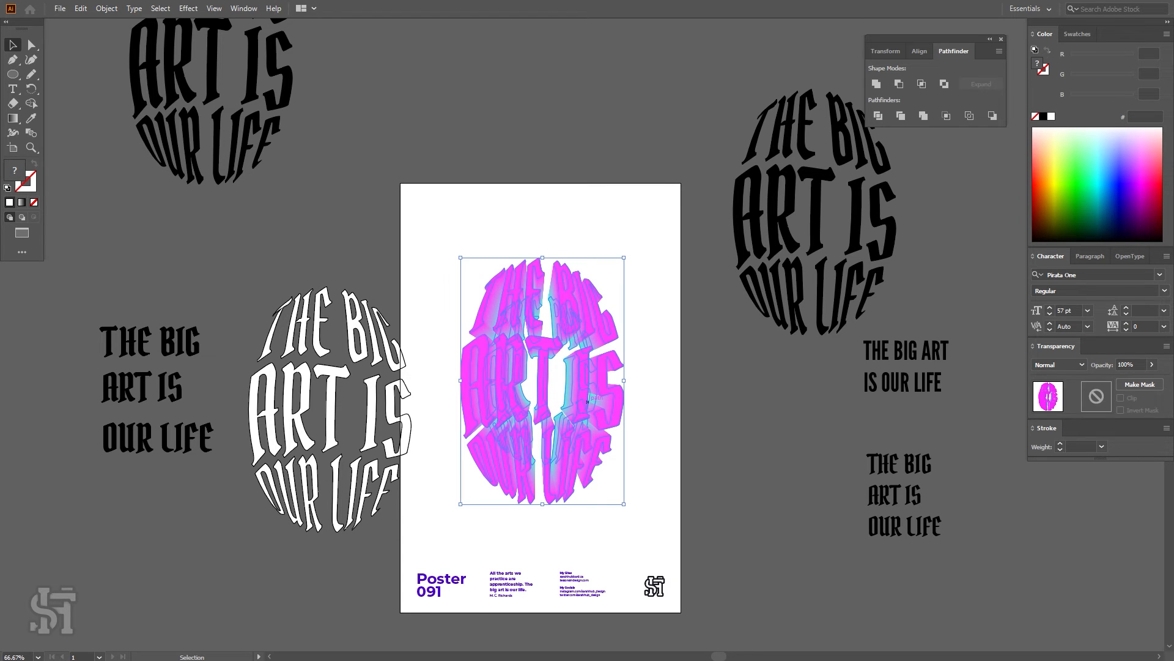
{"action": "key", "text": "ctrl+z"}
{"action": "left_click", "coordinate": [654, 197]}
{"action": "left_click_drag", "start_coordinate": [654, 197], "coordinate": [433, 537]}
{"action": "scroll", "coordinate": [532, 543], "scroll_direction": "up", "scroll_amount": 3}
{"action": "left_click_drag", "start_coordinate": [545, 553], "coordinate": [558, 162]}
{"action": "scroll", "coordinate": [558, 165], "scroll_direction": "down", "scroll_amount": 3}
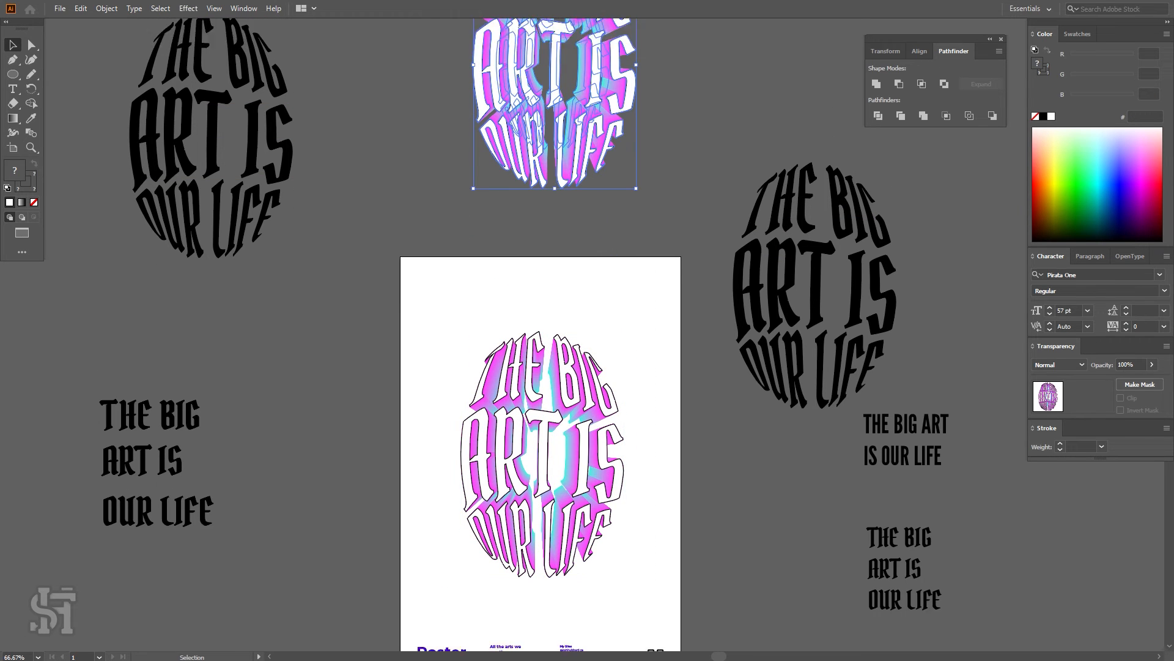
- Delete the original outlined lettering and its colored blend from the artboard, keeping the duplicate above it
{"action": "left_click", "coordinate": [568, 191]}
{"action": "left_click", "coordinate": [544, 416]}
{"action": "key", "text": "Delete"}
{"action": "left_click", "coordinate": [545, 422]}
{"action": "key", "text": "Delete"}
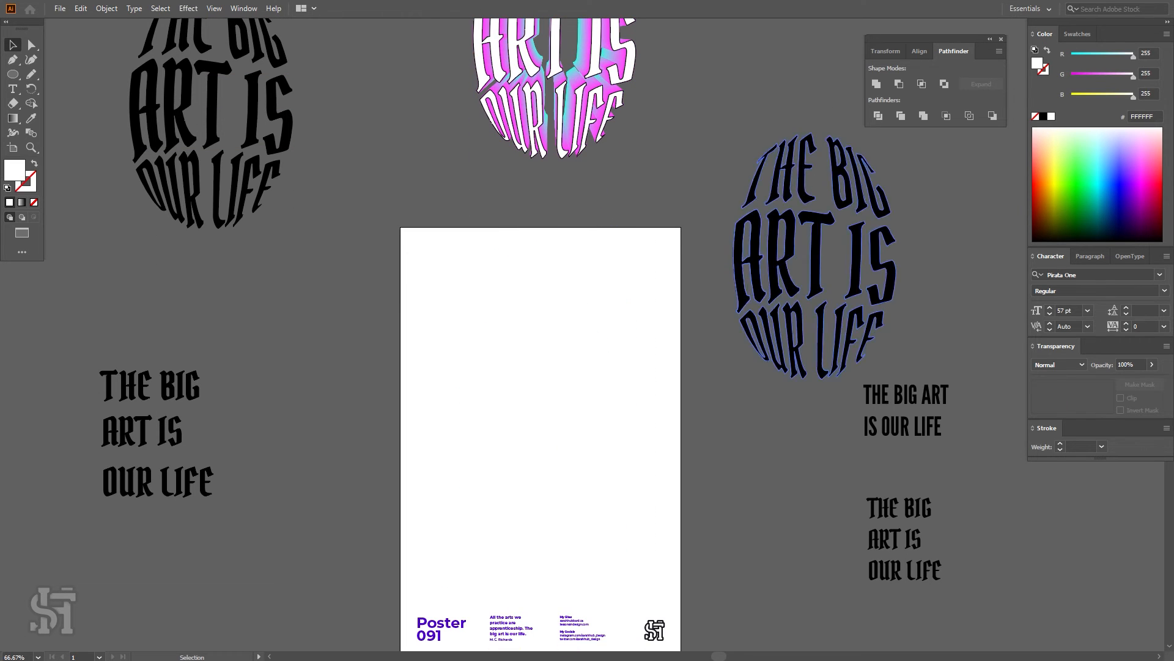
- Place a duplicate of the spare black warped lettering in the middle of the poster
{"action": "left_click_drag", "start_coordinate": [775, 279], "coordinate": [504, 454]}
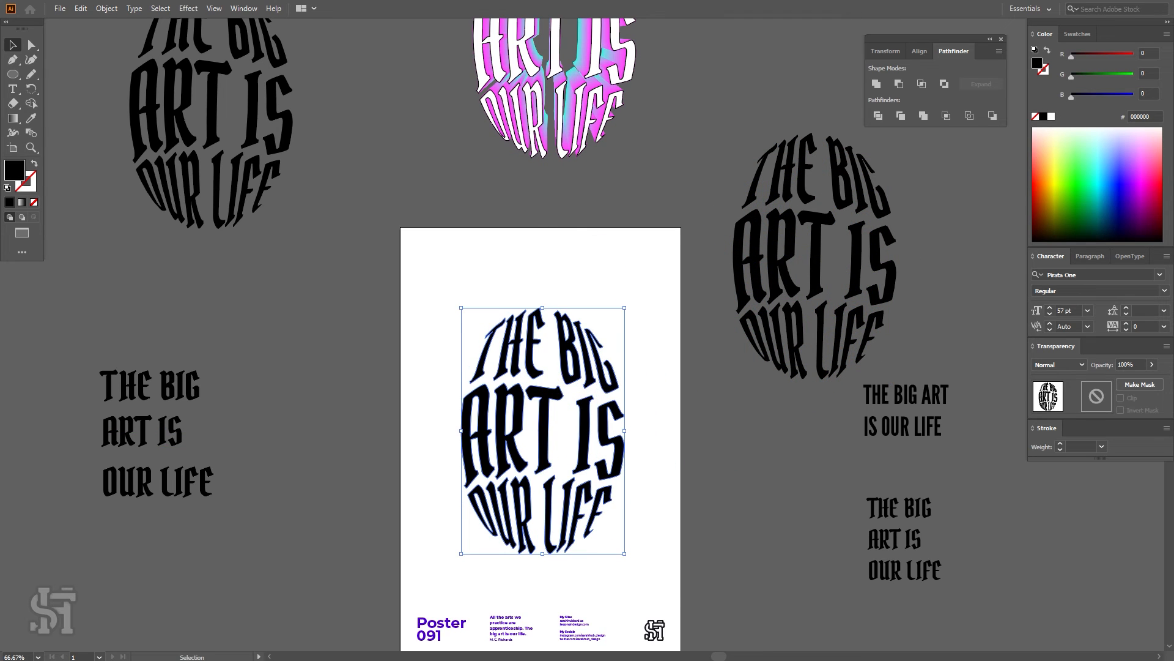
{"action": "scroll", "coordinate": [503, 453], "scroll_direction": "down", "scroll_amount": 1}
{"action": "left_click_drag", "start_coordinate": [579, 401], "coordinate": [578, 396]}
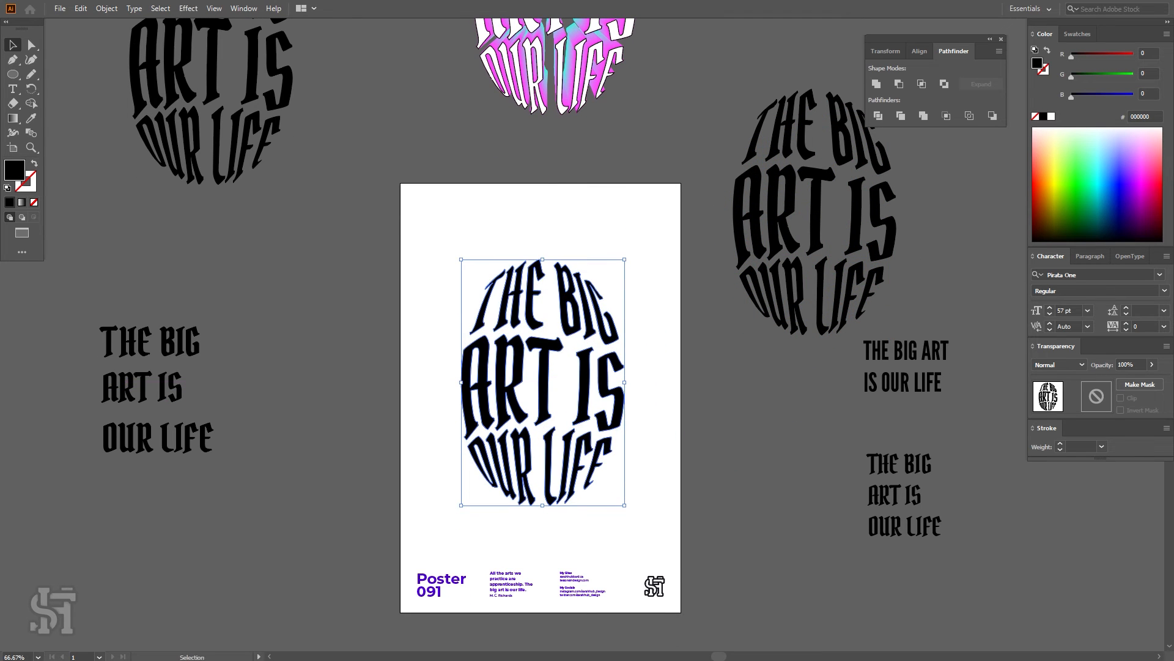
- Give the footer text blocks a black fill and shift the black lettering slightly to the left on the poster
{"action": "left_click_drag", "start_coordinate": [615, 557], "coordinate": [410, 612]}
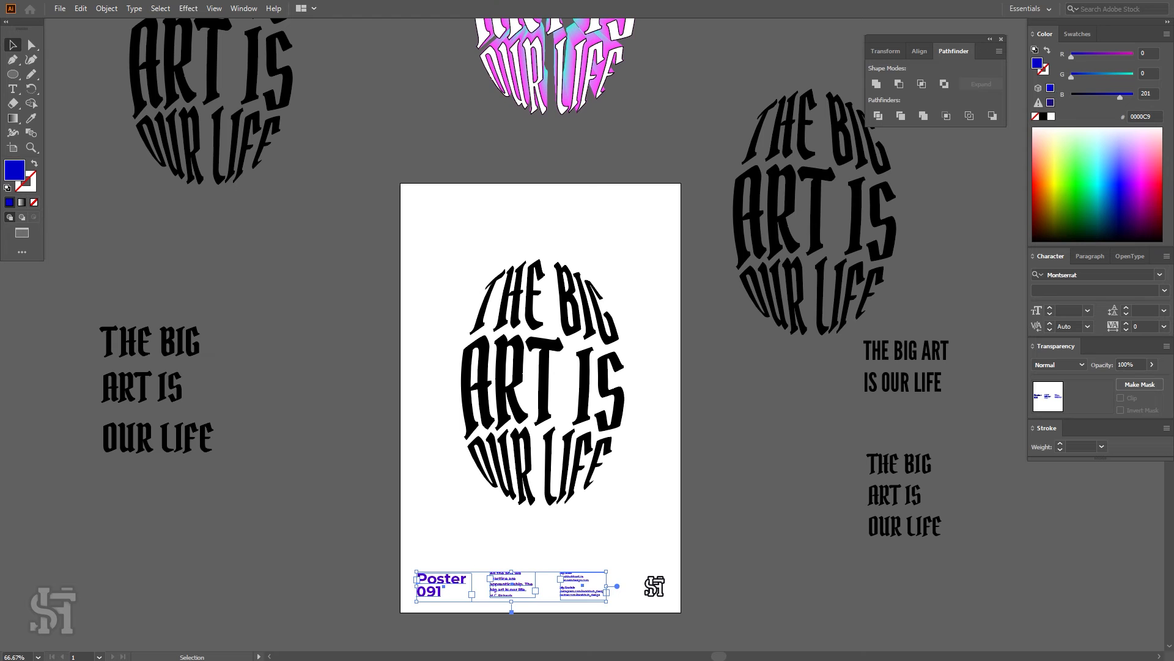
{"action": "left_click", "coordinate": [1043, 116]}
{"action": "key", "text": "ctrl+shift+a"}
{"action": "left_click_drag", "start_coordinate": [607, 391], "coordinate": [619, 402]}
{"action": "key", "text": "ctrl+shift+a"}
{"action": "key", "text": "ctrl+shift+a"}
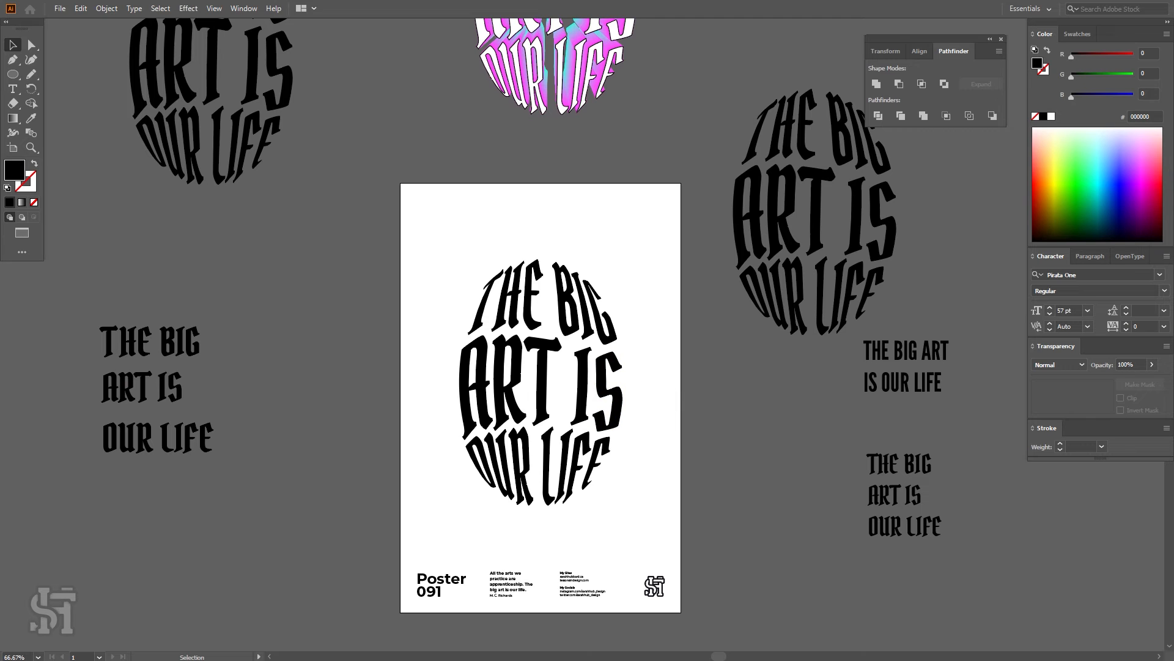
- Make a much smaller copy of the black lettering at its centre and fill it with light grey DBDBDB
{"action": "left_click_drag", "start_coordinate": [643, 262], "coordinate": [567, 374]}
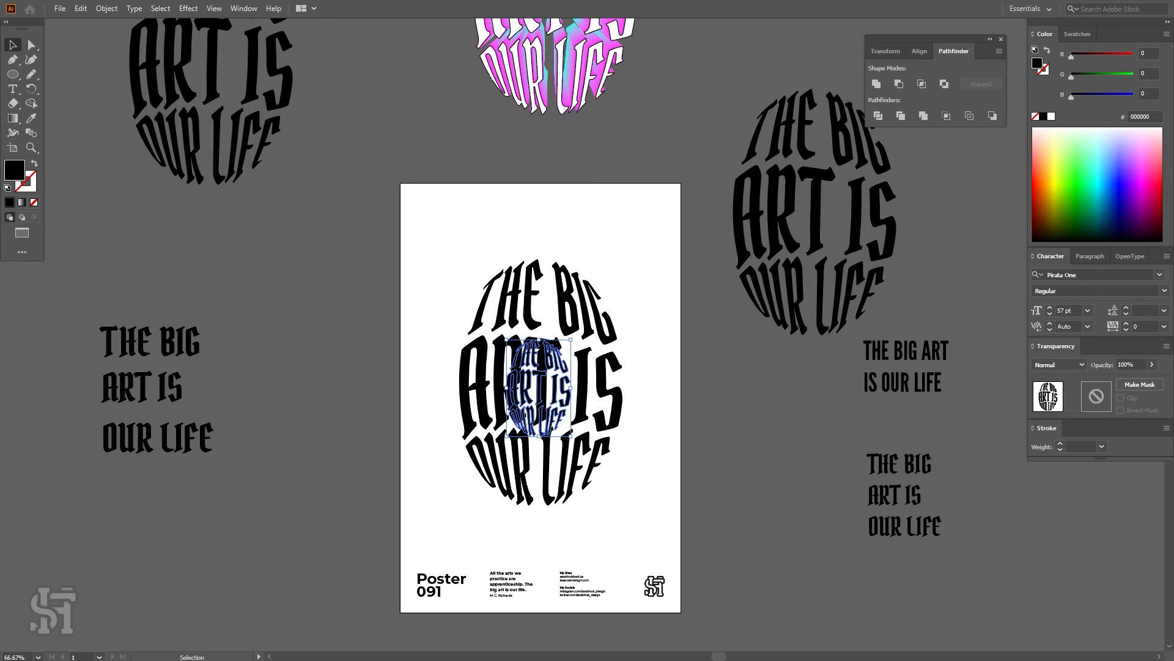
{"action": "double_click", "coordinate": [1039, 63]}
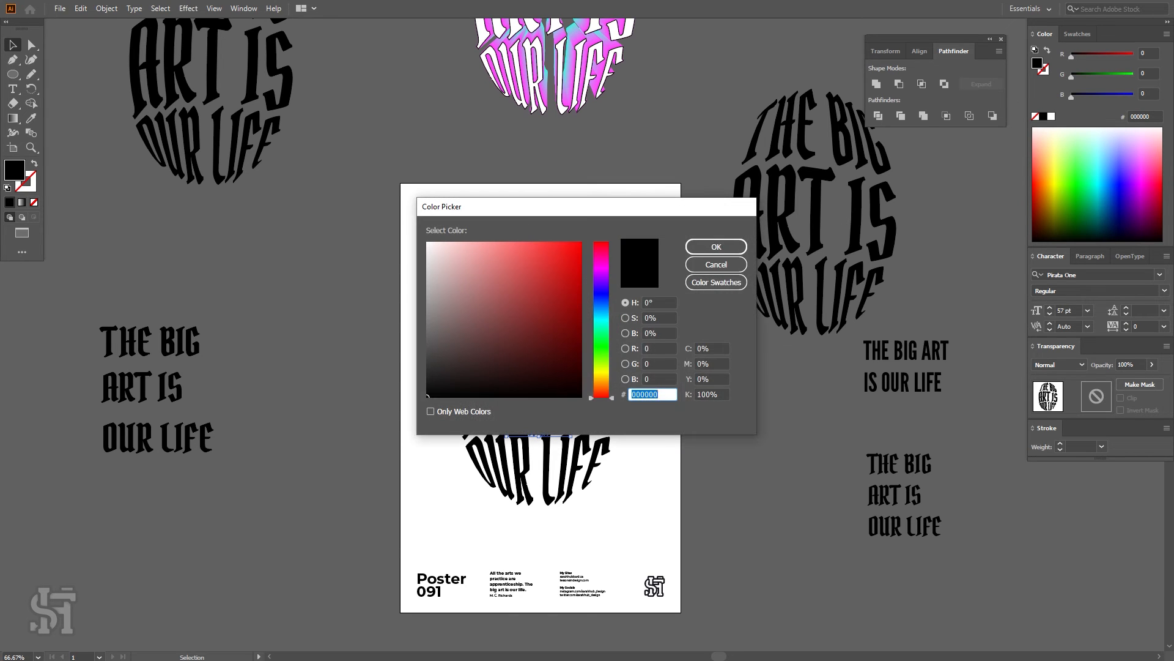
{"action": "left_click_drag", "start_coordinate": [465, 201], "coordinate": [778, 171]}
{"action": "left_click", "coordinate": [787, 223]}
{"action": "left_click_drag", "start_coordinate": [786, 223], "coordinate": [735, 228]}
{"action": "left_click", "coordinate": [1024, 210]}
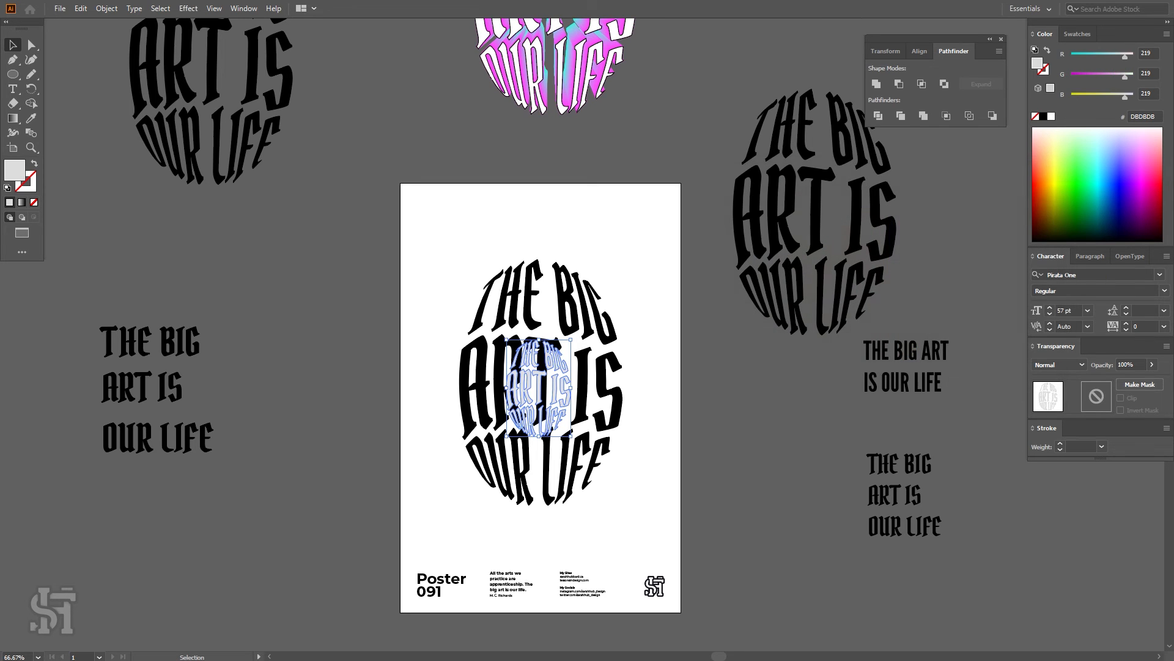
- Bring the large black lettering in front of the small light grey copy
{"action": "left_click", "coordinate": [648, 379]}
{"action": "left_click", "coordinate": [611, 387]}
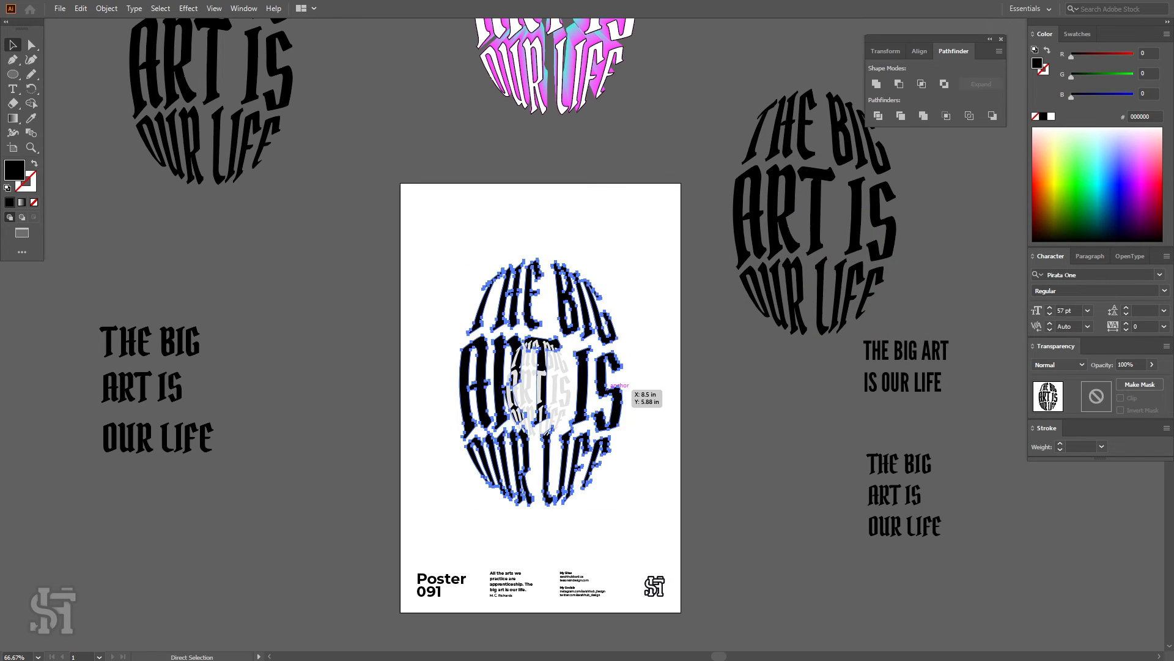
{"action": "left_click", "coordinate": [630, 361]}
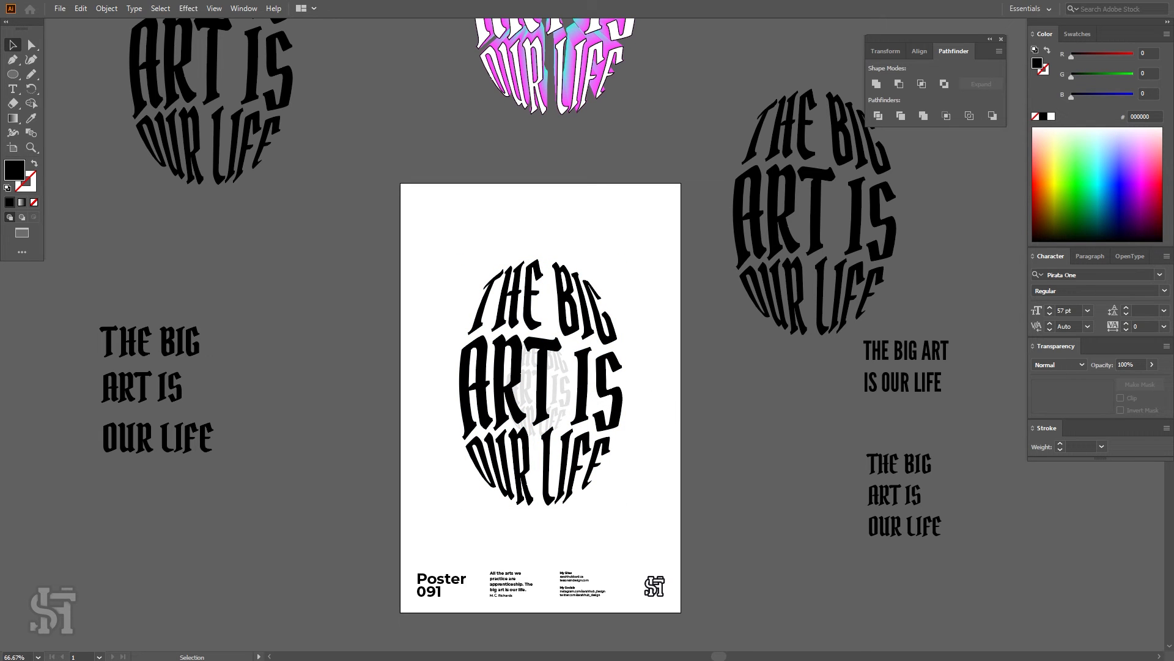
- Blend the large black lettering with the small light grey copy behind it
{"action": "double_click", "coordinate": [31, 147]}
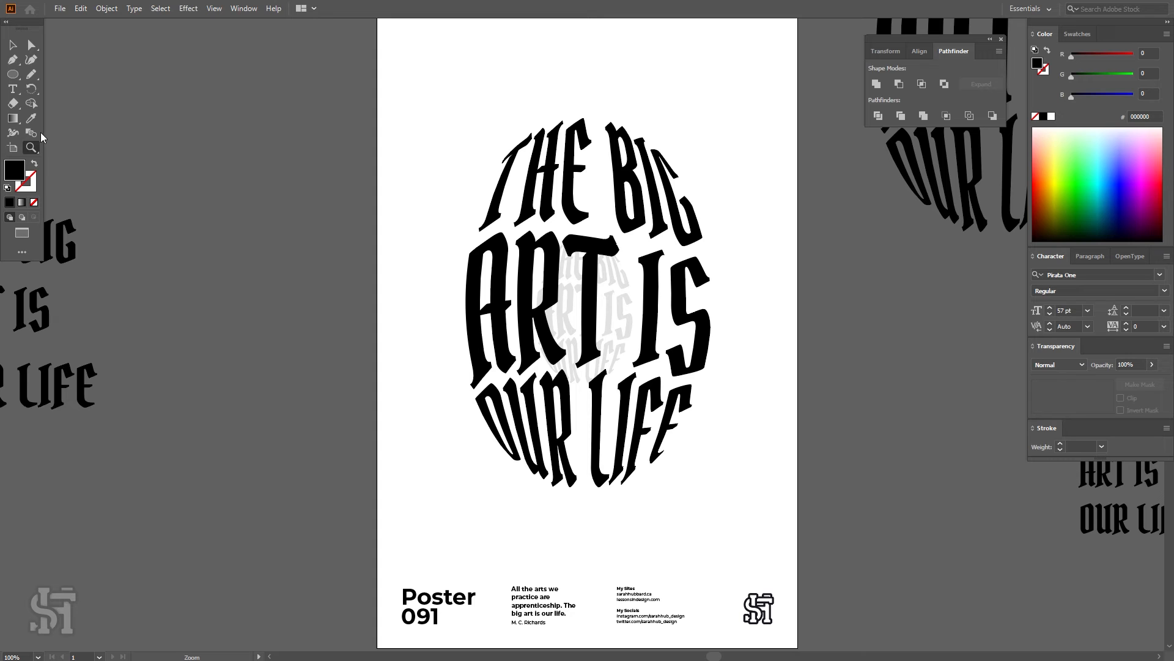
{"action": "key", "text": "w"}
{"action": "left_click", "coordinate": [648, 312]}
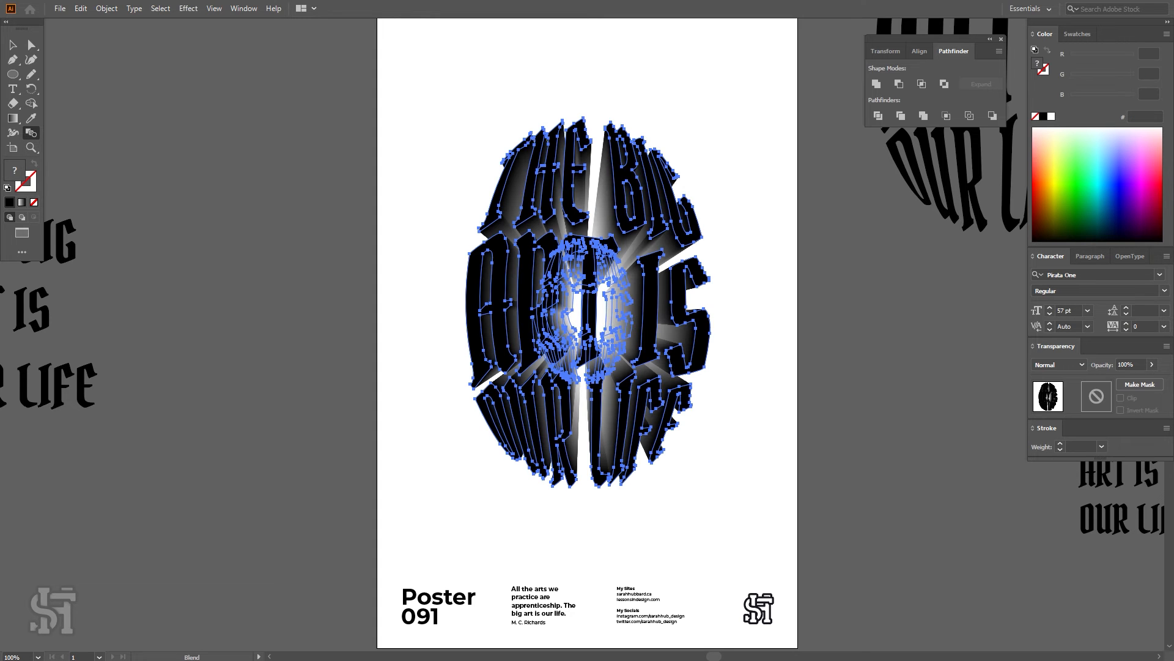
{"action": "key", "text": "v"}
{"action": "key", "text": "ctrl+shift+a"}
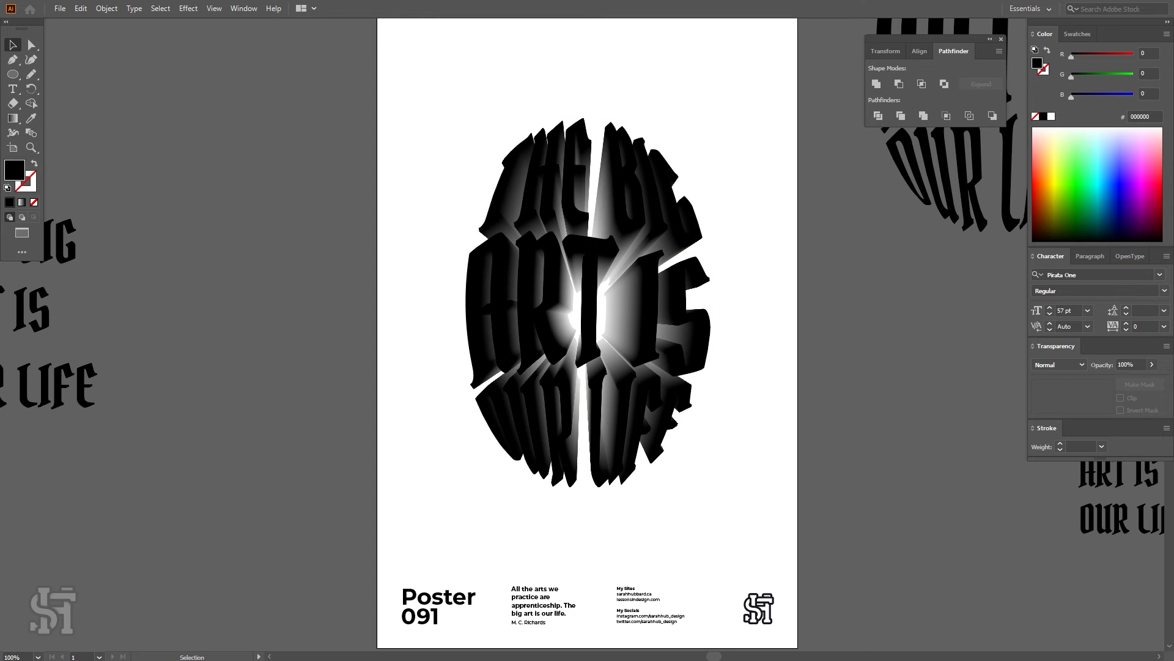
- Duplicate the spare black warped lettering onto the poster and bring it in front of the black-to-grey blend
{"action": "key", "text": "z"}
{"action": "left_click", "coordinate": [710, 244], "text": "alt"}
{"action": "scroll", "coordinate": [501, 342], "scroll_direction": "up", "scroll_amount": 3}
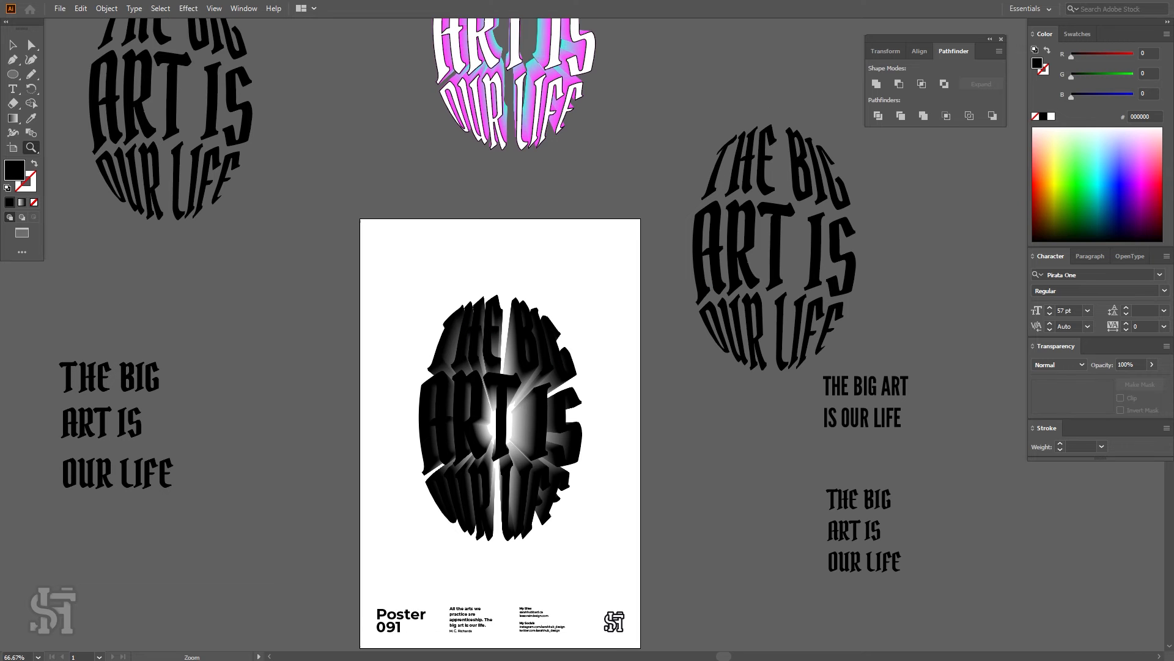
{"action": "left_click", "coordinate": [13, 45]}
{"action": "scroll", "coordinate": [500, 355], "scroll_direction": "down", "scroll_amount": 1}
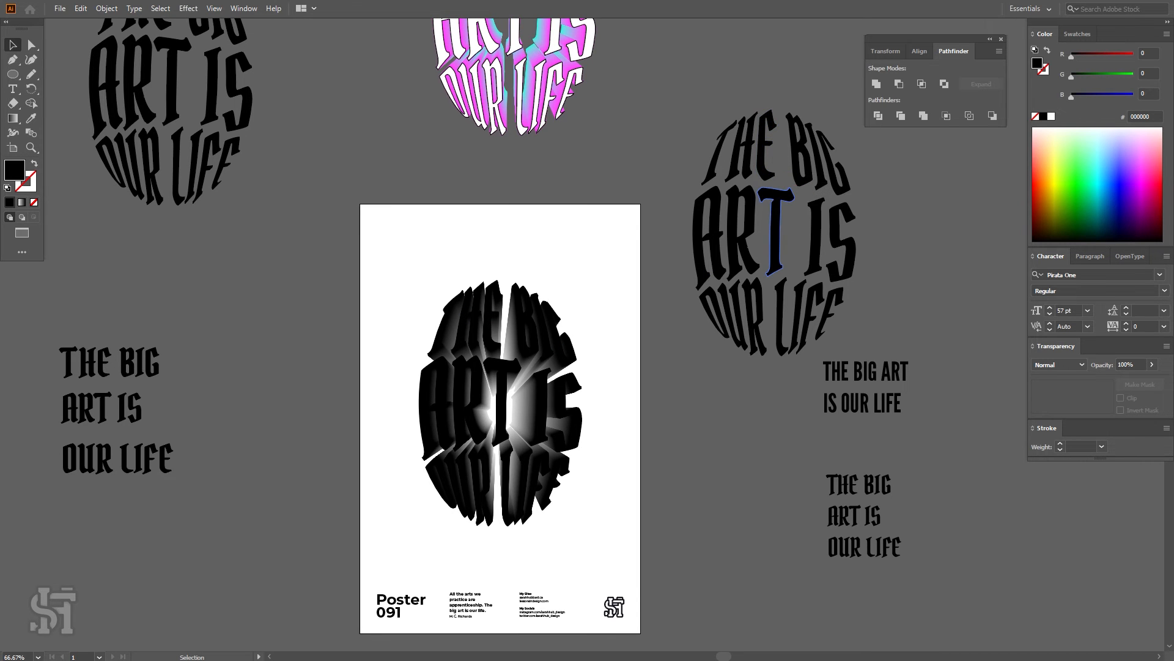
{"action": "left_click_drag", "start_coordinate": [776, 202], "coordinate": [599, 354], "text": "alt"}
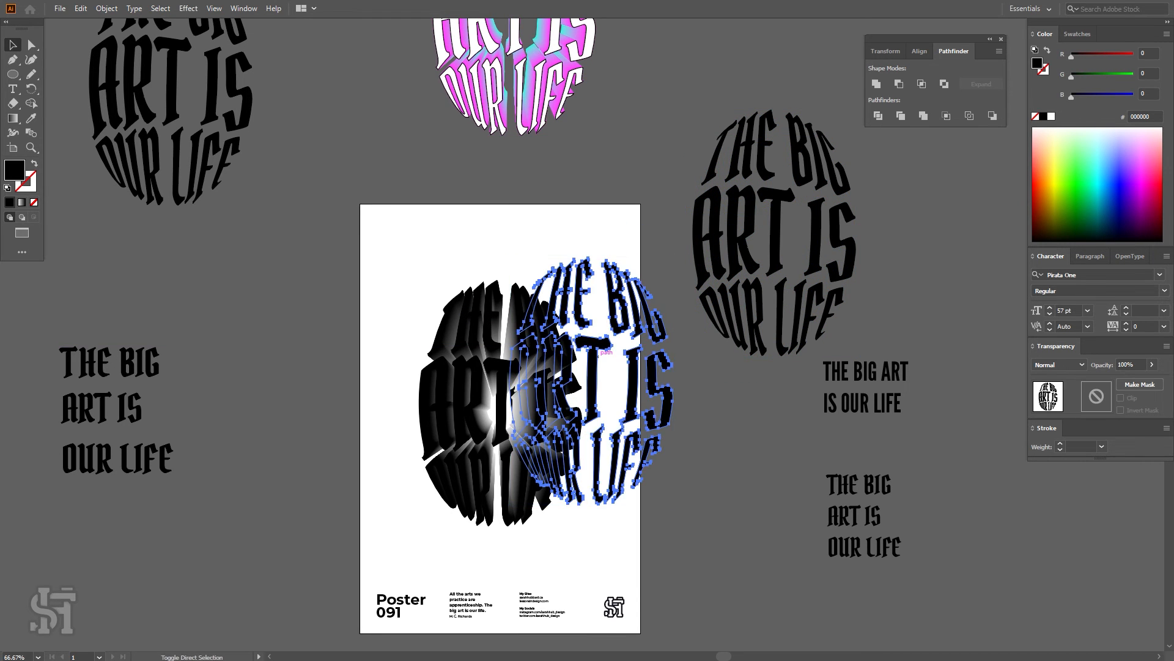
{"action": "key", "text": "ctrl+shift+]"}
- Give the duplicated lettering a white fill with a 1 pt black outline and align it over the blend's front letters
{"action": "key", "text": "d"}
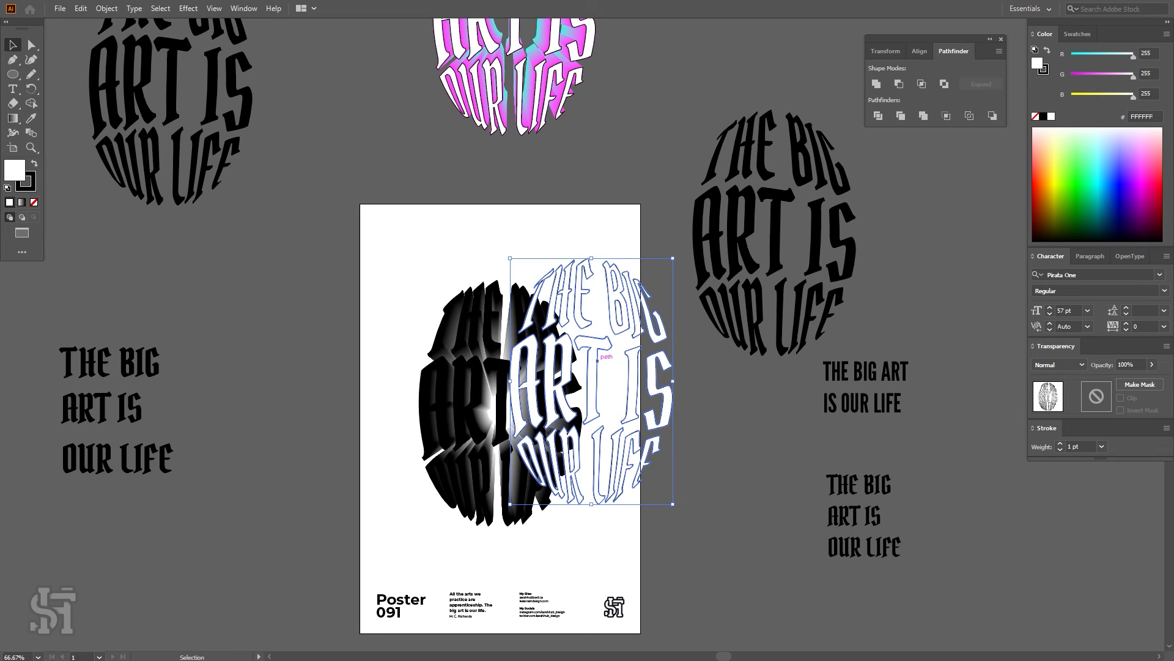
{"action": "mouse_move", "coordinate": [598, 354]}
{"action": "left_mouse_down"}
{"action": "mouse_move", "coordinate": [518, 373]}
{"action": "mouse_move", "coordinate": [519, 343]}
{"action": "left_mouse_up"}
{"action": "key", "text": "ctrl+shift+a"}
{"action": "key", "text": "z"}
{"action": "scroll", "coordinate": [482, 342], "scroll_direction": "down", "scroll_amount": 6}
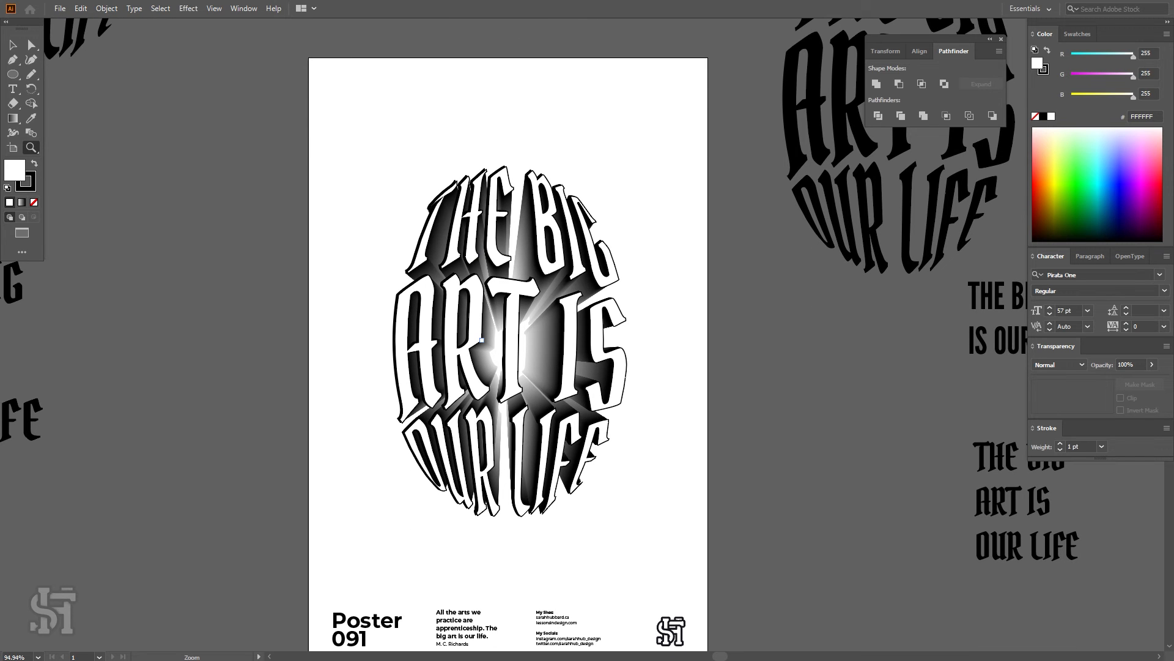
{"action": "scroll", "coordinate": [482, 340], "scroll_direction": "down", "scroll_amount": 2}
{"action": "left_click_drag", "start_coordinate": [513, 254], "coordinate": [488, 254]}
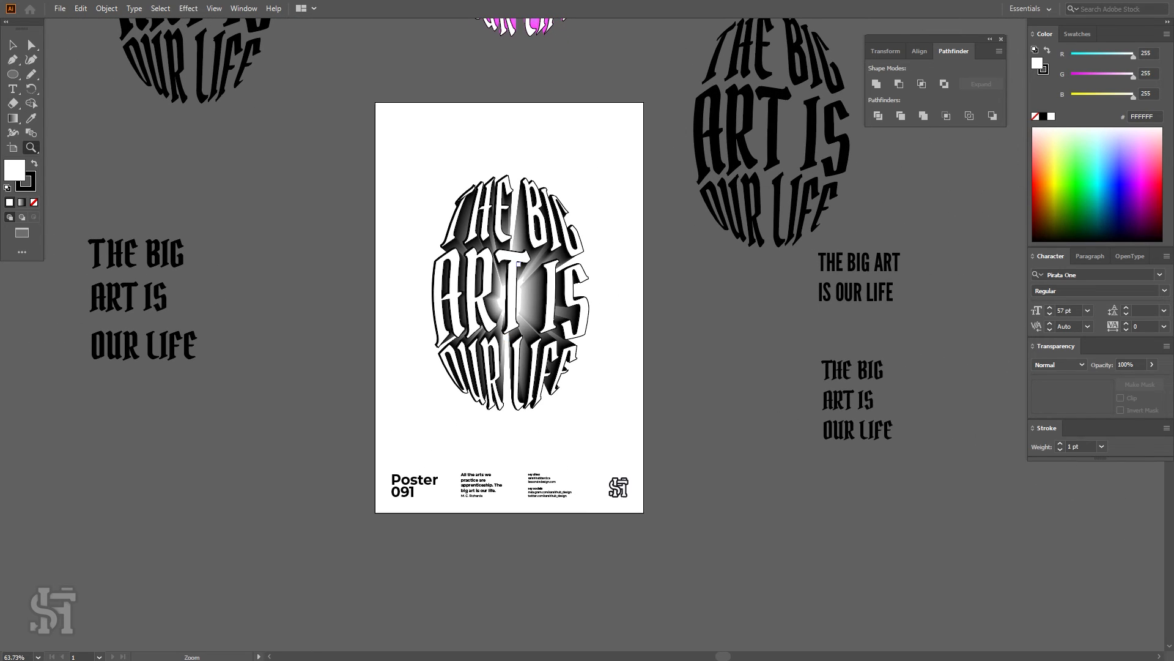
{"action": "mouse_move", "coordinate": [519, 264]}
{"action": "left_mouse_down"}
{"action": "mouse_move", "coordinate": [597, 265]}
{"action": "mouse_move", "coordinate": [526, 265]}
{"action": "mouse_move", "coordinate": [527, 255]}
{"action": "mouse_move", "coordinate": [499, 279]}
{"action": "mouse_move", "coordinate": [556, 279]}
{"action": "mouse_move", "coordinate": [478, 278]}
{"action": "mouse_move", "coordinate": [489, 304]}
{"action": "mouse_move", "coordinate": [540, 305]}
{"action": "left_mouse_up"}
{"action": "scroll", "coordinate": [481, 305], "scroll_direction": "up", "scroll_amount": 3}
{"action": "scroll", "coordinate": [541, 305], "scroll_direction": "down", "scroll_amount": 2}
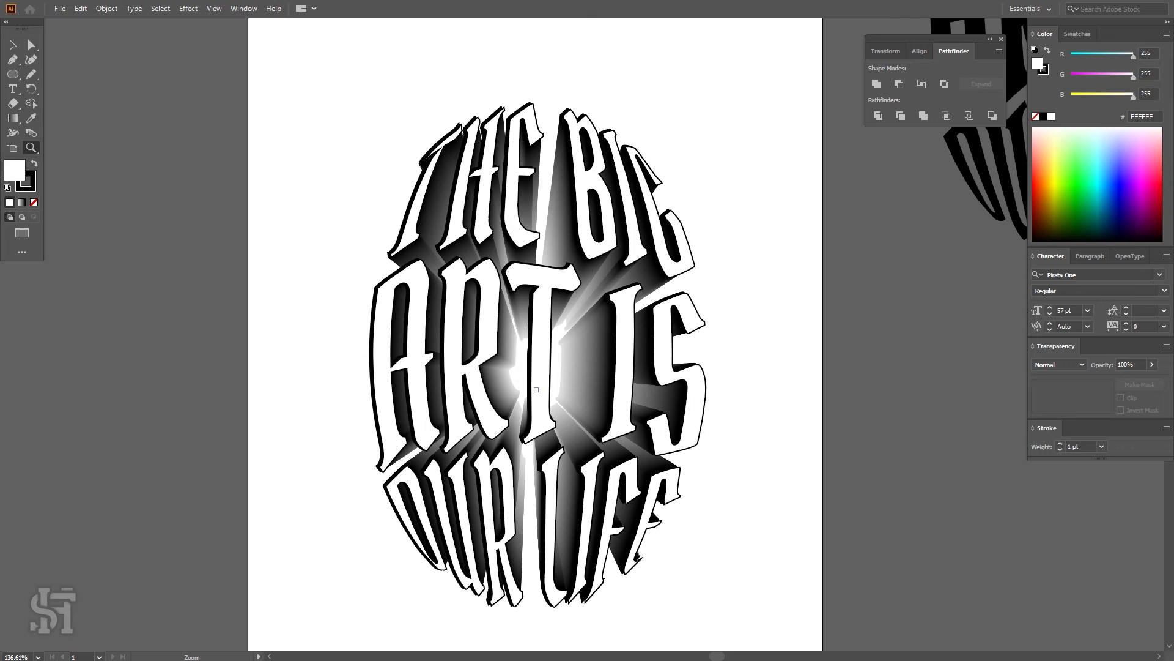
- Try moving the white lettering away from the black-to-grey blend, and undo the move
{"action": "key", "text": "v"}
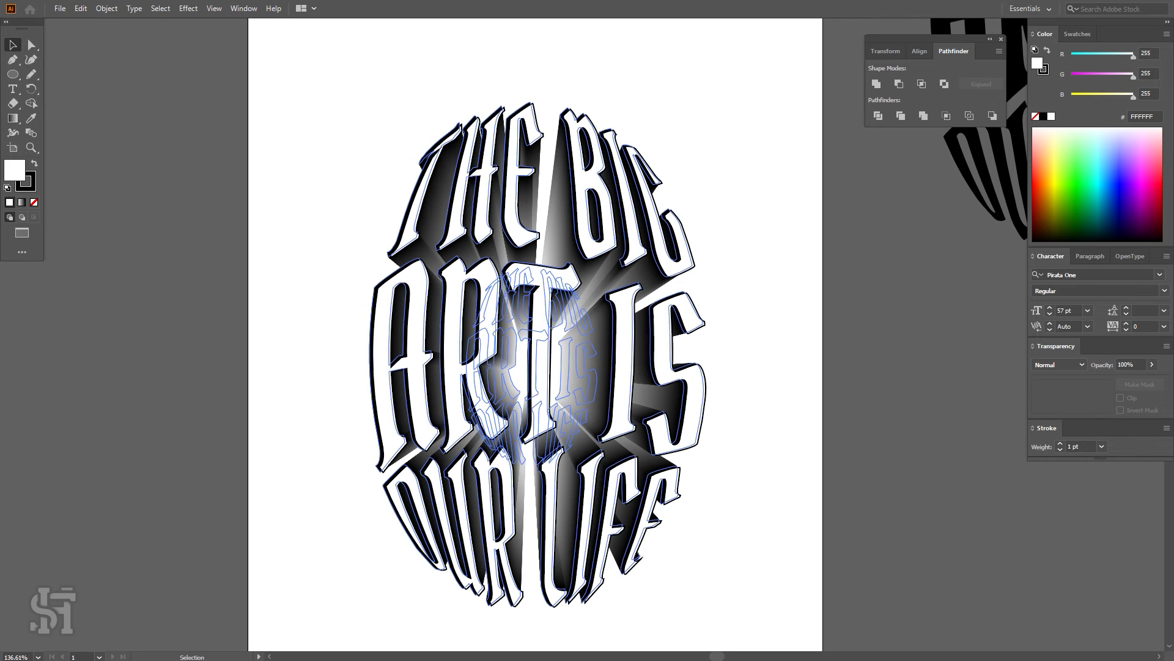
{"action": "left_click_drag", "start_coordinate": [544, 306], "coordinate": [689, 354]}
{"action": "key", "text": "ctrl+z"}
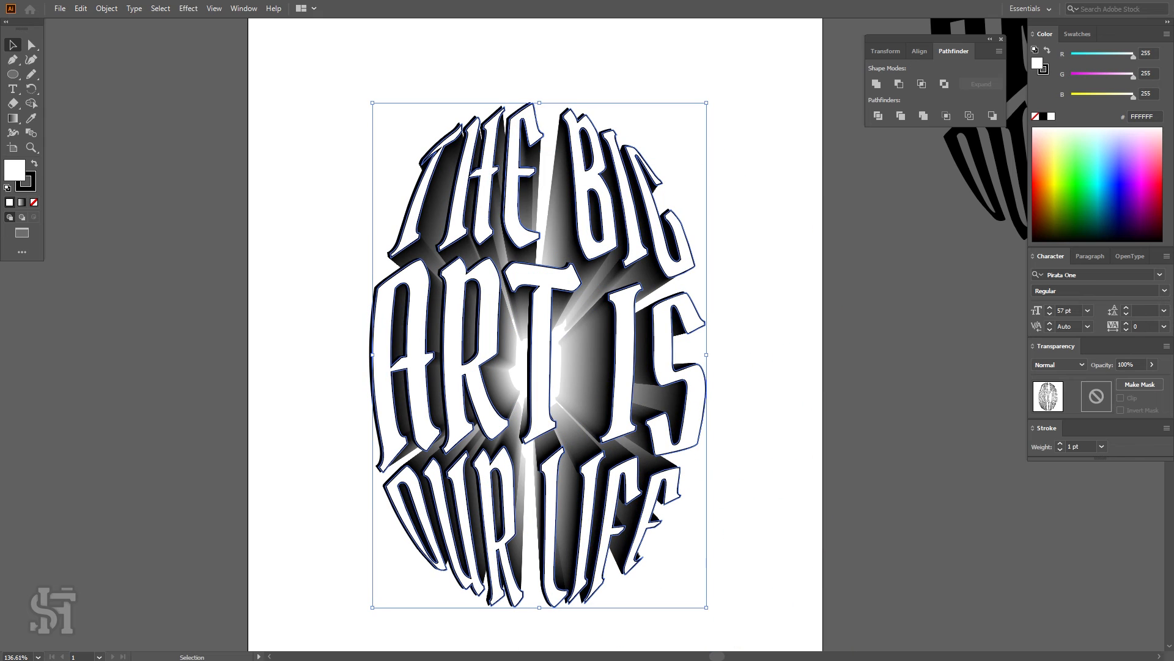
{"action": "left_click_drag", "start_coordinate": [524, 201], "coordinate": [636, 166]}
{"action": "key", "text": "ctrl+shift+a"}
- Realign the white outlined lettering with the blend's front letters, using the top line of words as the guide
{"action": "key", "text": "z"}
{"action": "scroll", "coordinate": [517, 166], "scroll_direction": "up", "scroll_amount": 6}
{"action": "left_click", "coordinate": [13, 46]}
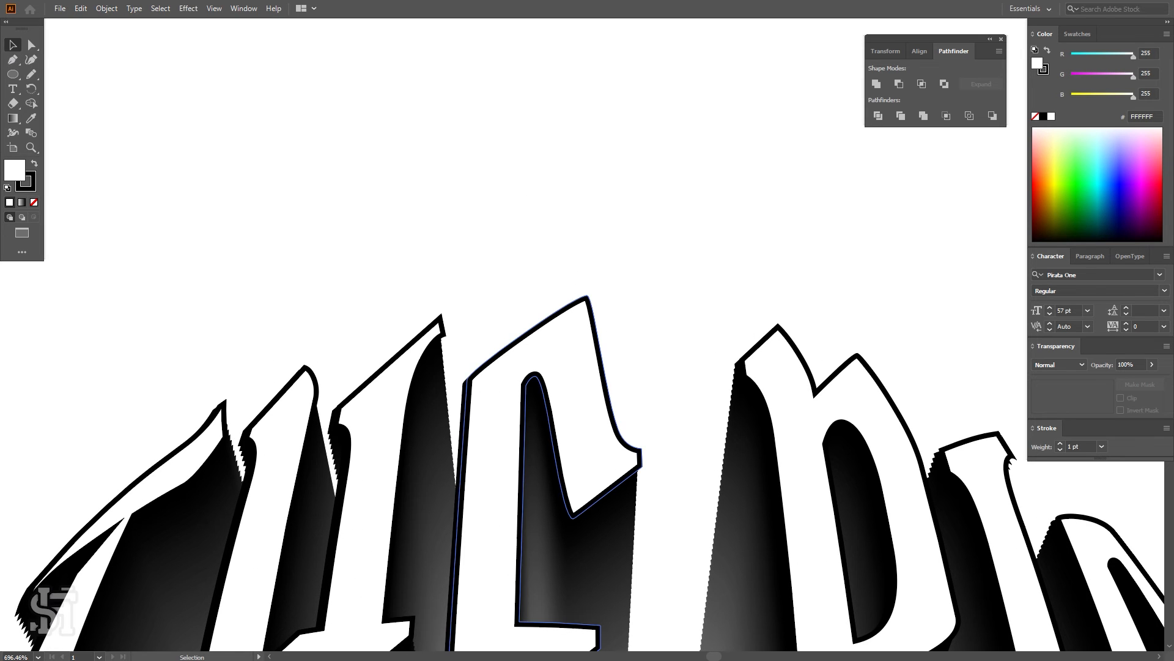
{"action": "left_click_drag", "start_coordinate": [587, 364], "coordinate": [635, 436]}
{"action": "left_click_drag", "start_coordinate": [635, 435], "coordinate": [592, 374]}
{"action": "key", "text": "ctrl+0"}
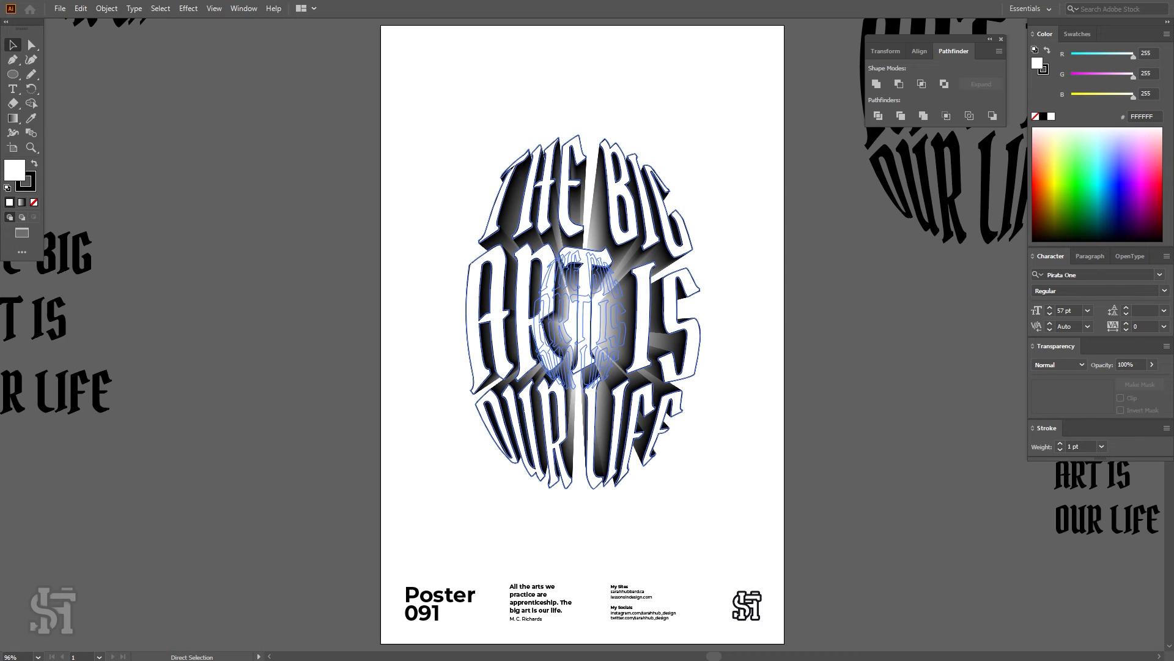
{"action": "left_click", "coordinate": [300, 330]}
- Examine the black-and-white blended lettering on the poster and compare it with the magenta and cyan version
{"action": "key", "text": "z"}
{"action": "left_click", "coordinate": [301, 329], "text": "alt"}
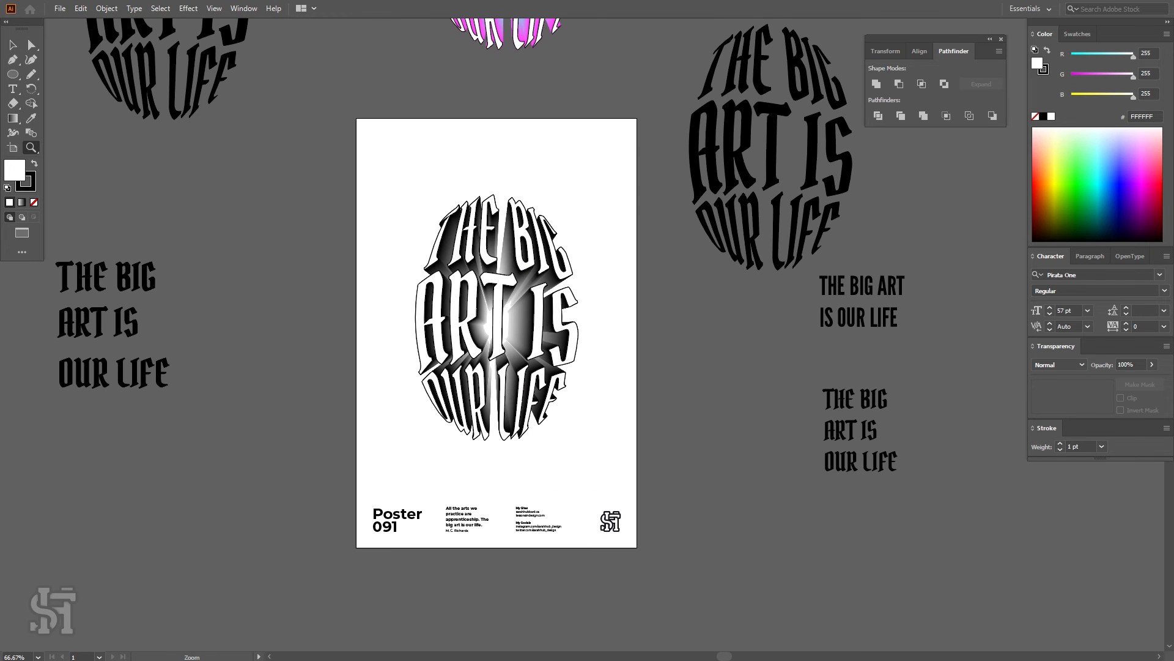
{"action": "mouse_move", "coordinate": [494, 317]}
{"action": "left_mouse_down"}
{"action": "mouse_move", "coordinate": [588, 316]}
{"action": "mouse_move", "coordinate": [492, 313]}
{"action": "left_mouse_up"}
{"action": "scroll", "coordinate": [493, 312], "scroll_direction": "up", "scroll_amount": 7}
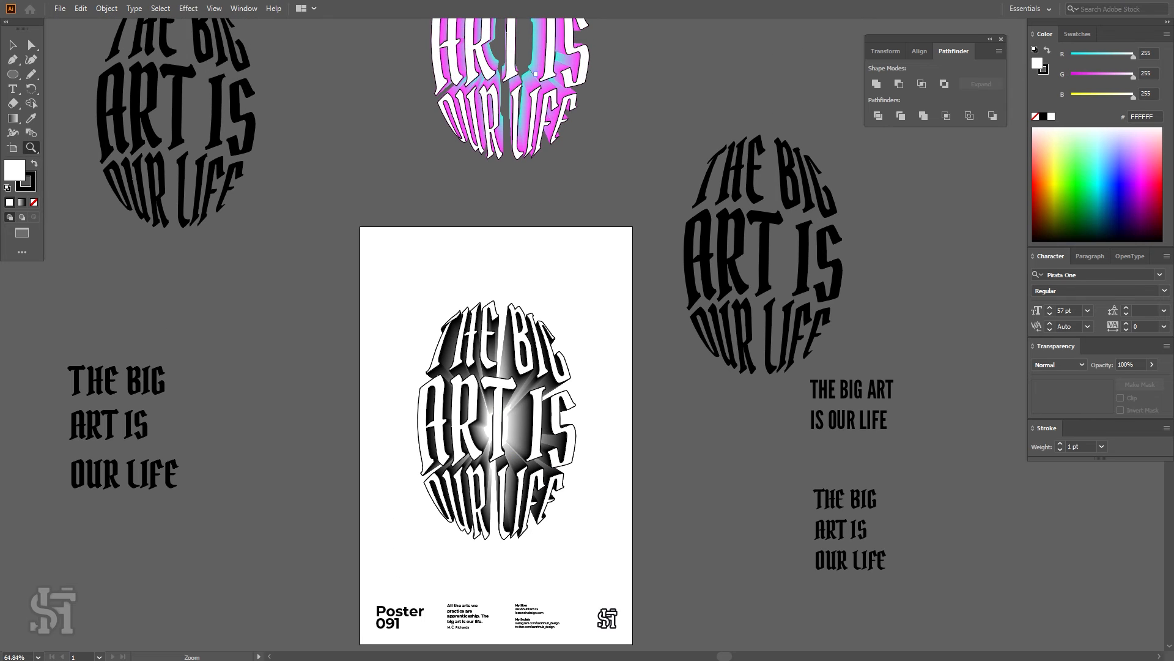
{"action": "scroll", "coordinate": [535, 335], "scroll_direction": "up", "scroll_amount": 5}
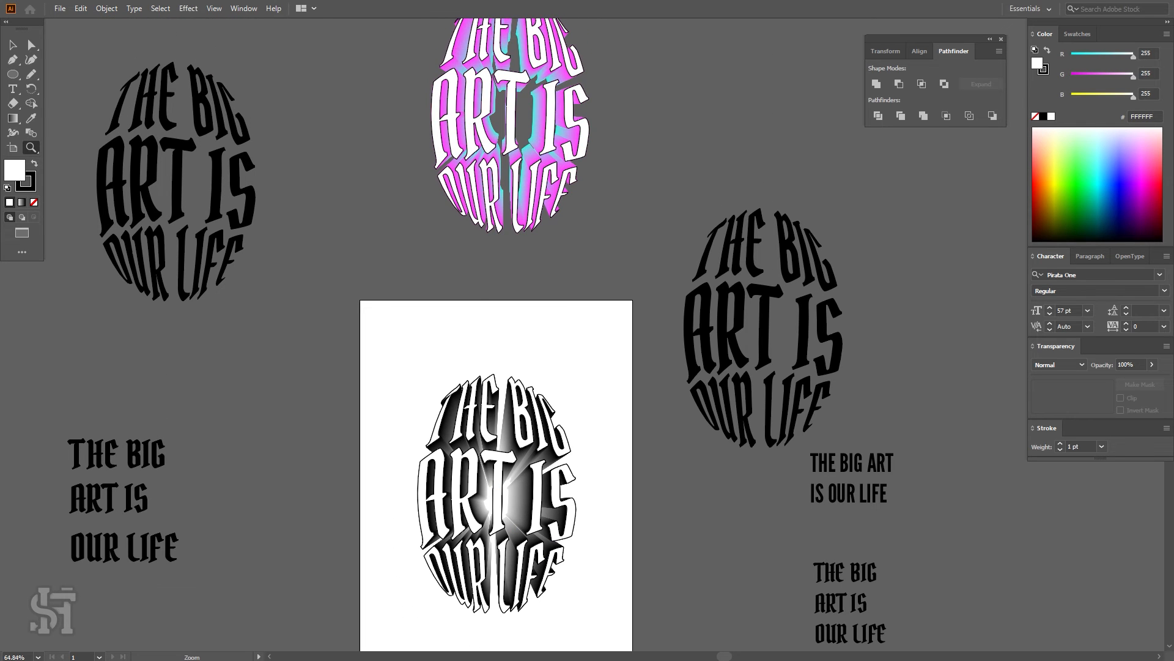
{"action": "scroll", "coordinate": [496, 331], "scroll_direction": "down", "scroll_amount": 9}
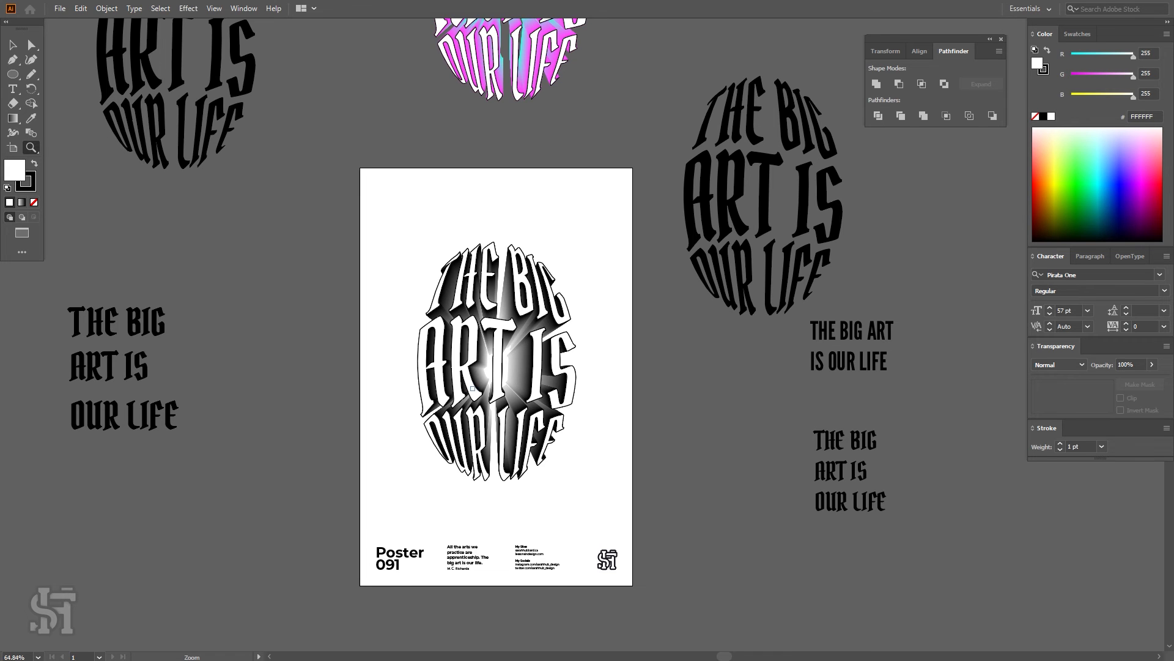
{"action": "mouse_move", "coordinate": [472, 388]}
{"action": "left_mouse_down"}
{"action": "mouse_move", "coordinate": [490, 388]}
{"action": "mouse_move", "coordinate": [473, 388]}
{"action": "left_mouse_up"}
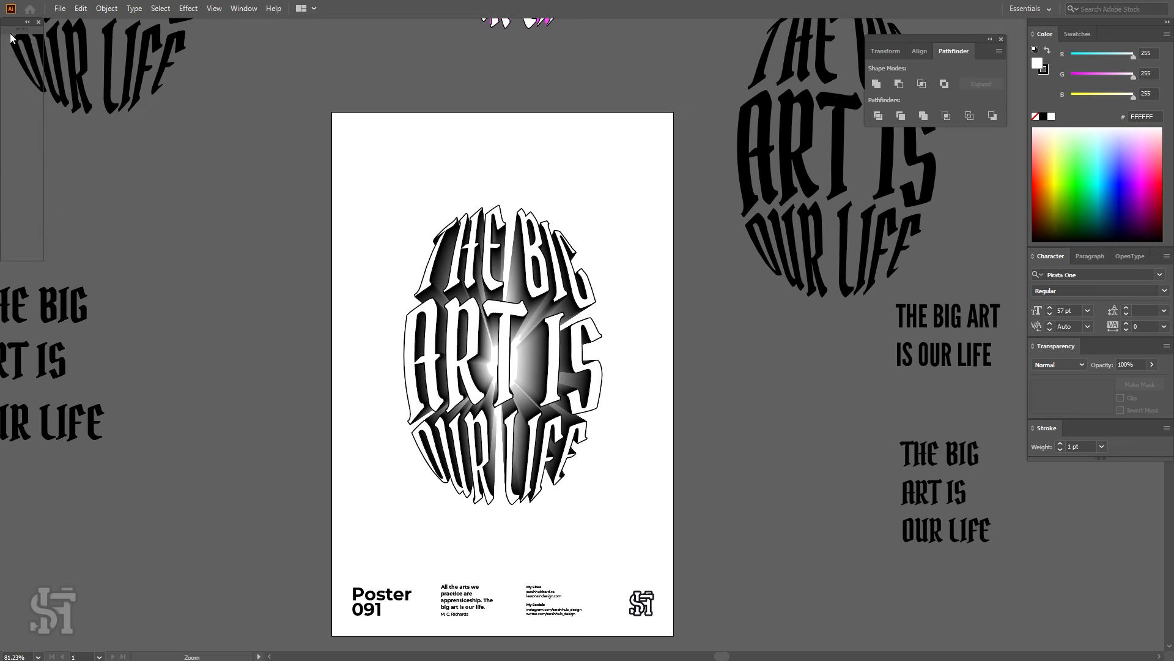
{"action": "key", "text": "v"}
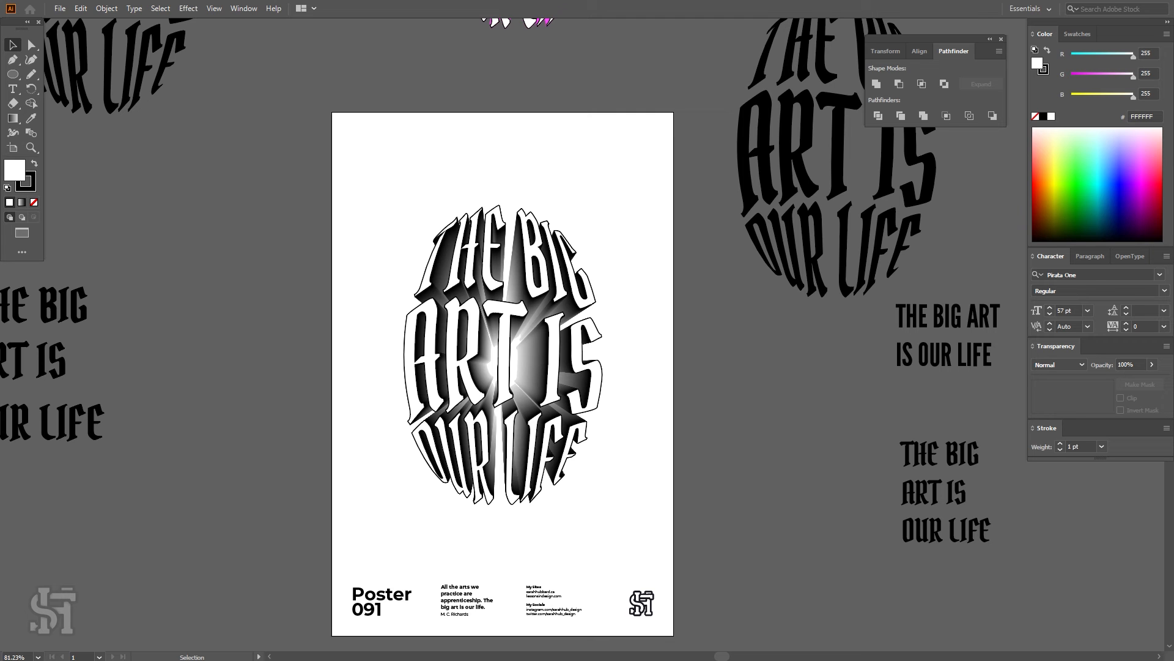
{"action": "key", "text": "z"}
{"action": "left_click_drag", "start_coordinate": [503, 372], "coordinate": [470, 378]}
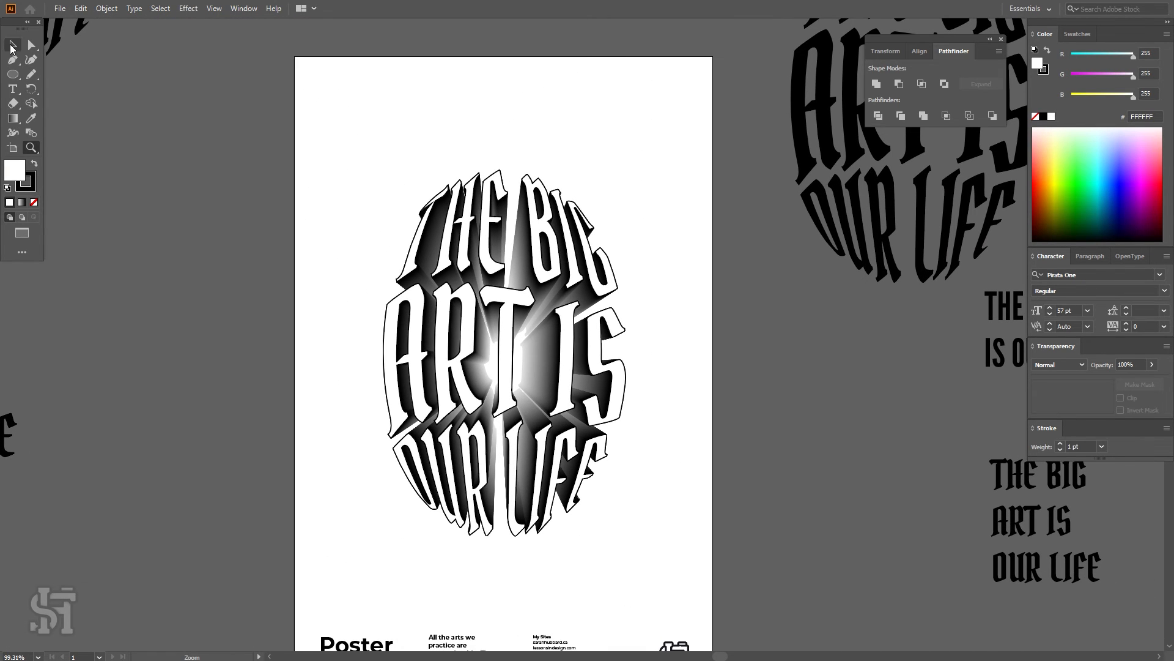
{"action": "left_click", "coordinate": [12, 46]}
{"action": "left_click", "coordinate": [484, 378]}
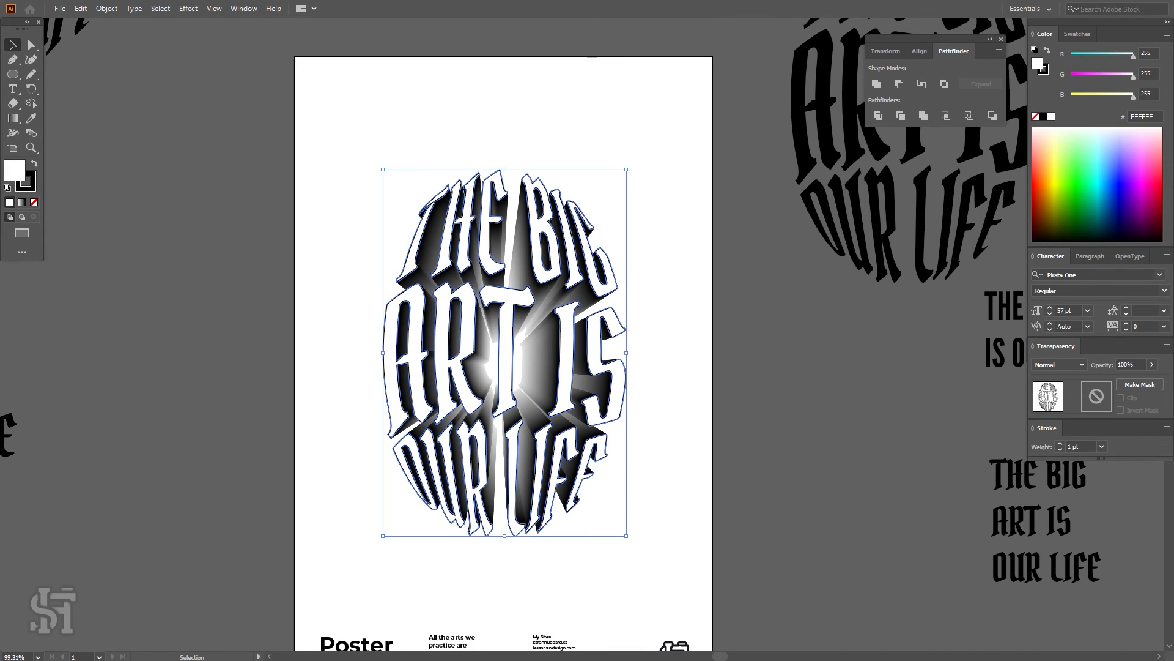
{"action": "left_click", "coordinate": [663, 373]}
{"action": "key", "text": "ctrl+minus"}
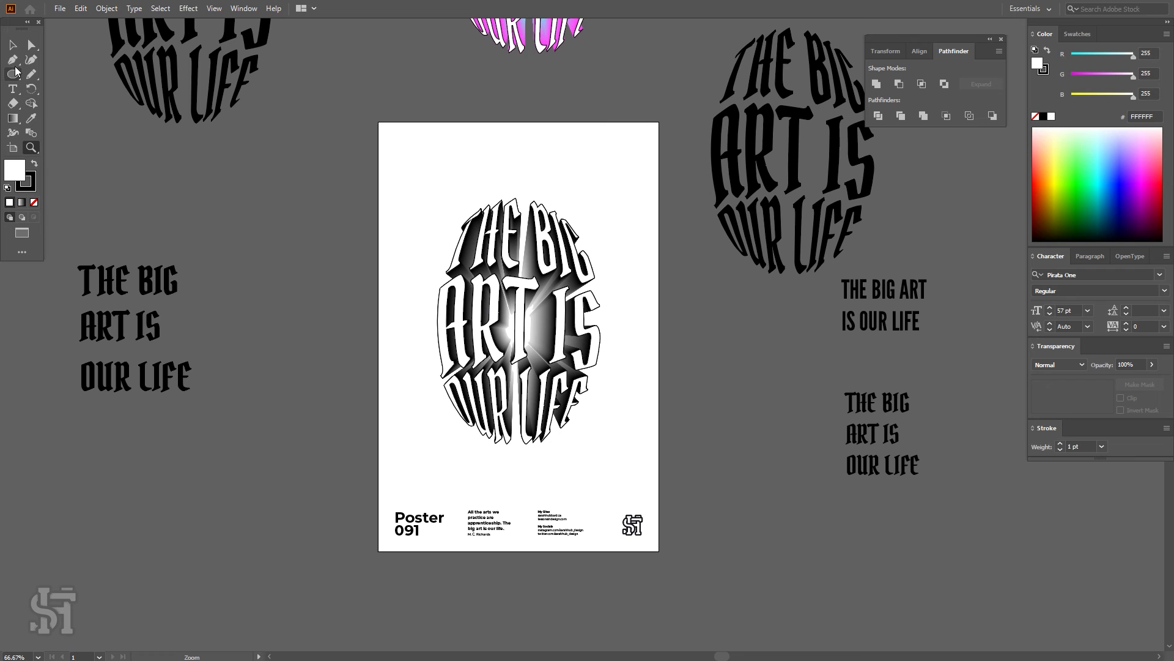
- Move the spare unwarped Pirata One lettering from the left of the artboard to above the warped lettering on its right
{"action": "left_click", "coordinate": [142, 374]}
{"action": "scroll", "coordinate": [142, 375], "scroll_direction": "up", "scroll_amount": 3}
{"action": "left_click_drag", "start_coordinate": [139, 474], "coordinate": [808, 66]}
{"action": "scroll", "coordinate": [530, 433], "scroll_direction": "down", "scroll_amount": 2}
- Duplicate the poster's white lettering together with its black-to-grey blend onto the empty canvas left of the artboard
{"action": "left_click", "coordinate": [530, 433]}
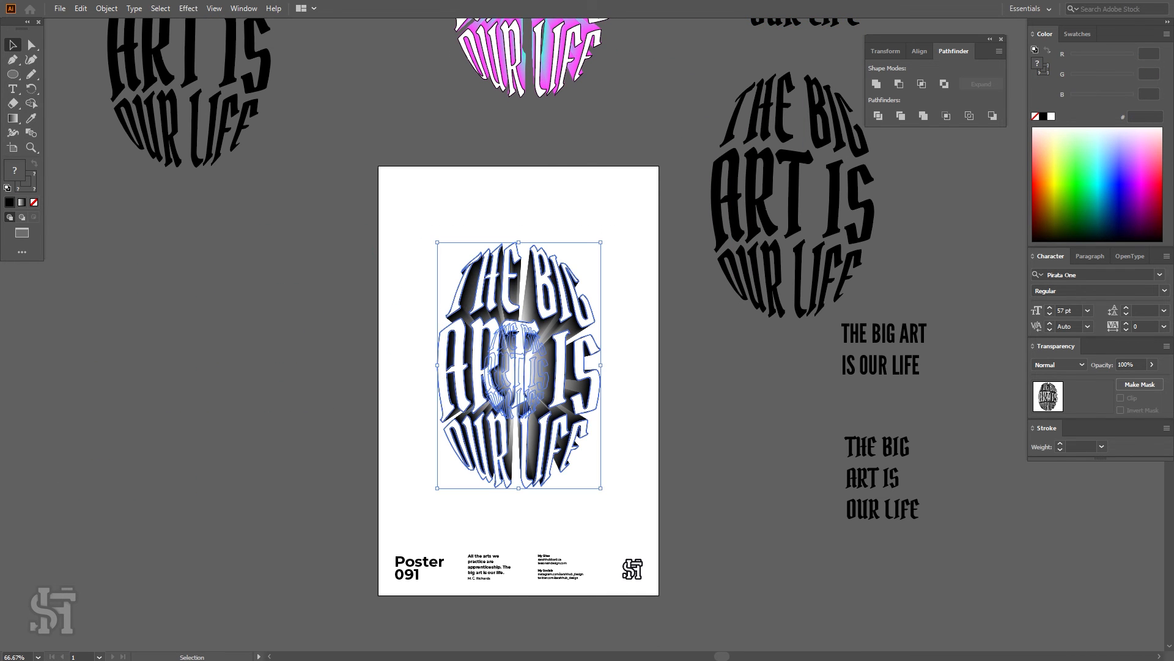
{"action": "left_click_drag", "start_coordinate": [530, 433], "coordinate": [90, 451]}
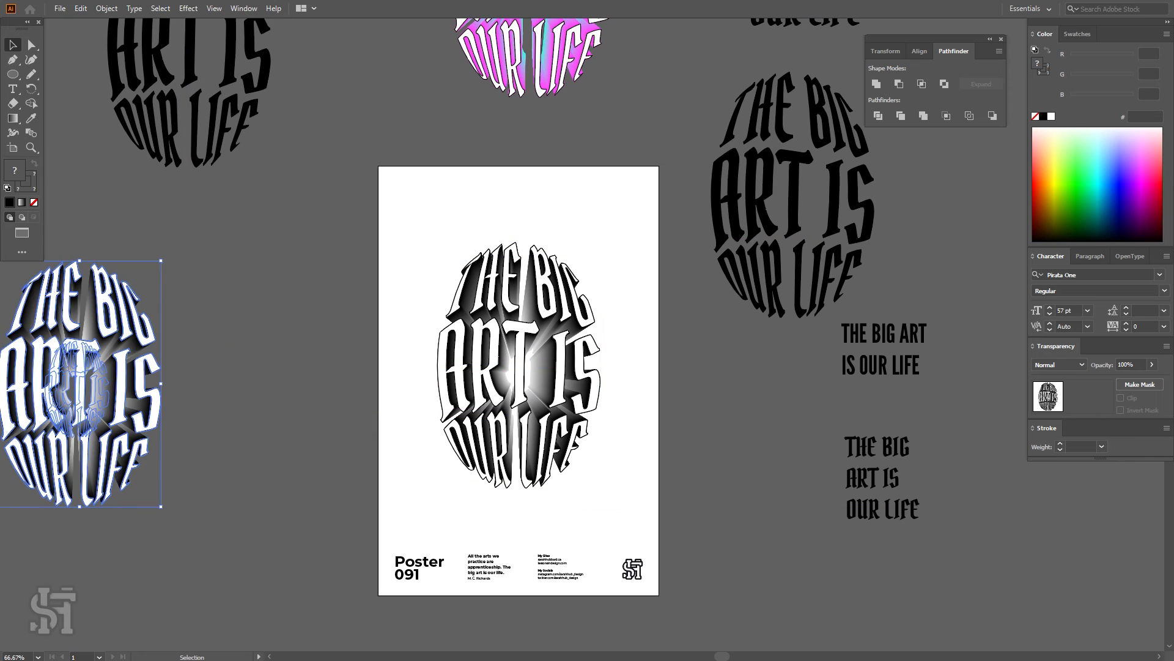
{"action": "key", "text": "ctrl+shift+a"}
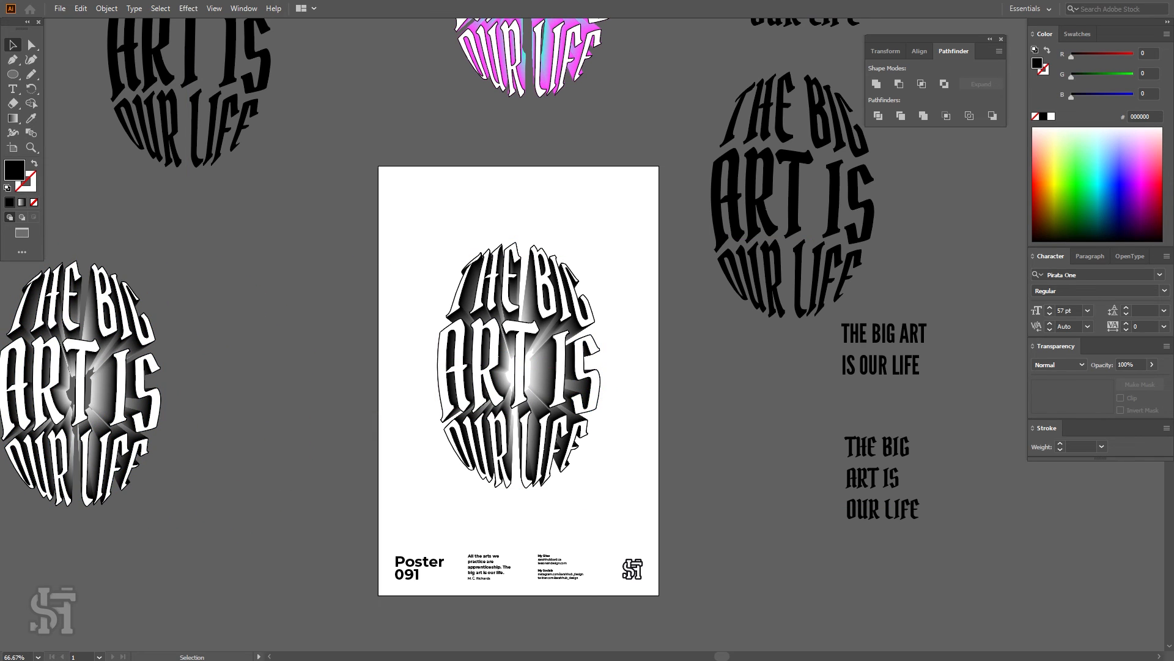
{"action": "left_click", "coordinate": [147, 399]}
- Nudge the poster's white lettering slightly up and left over the blend's front letters
{"action": "left_click", "coordinate": [556, 380]}
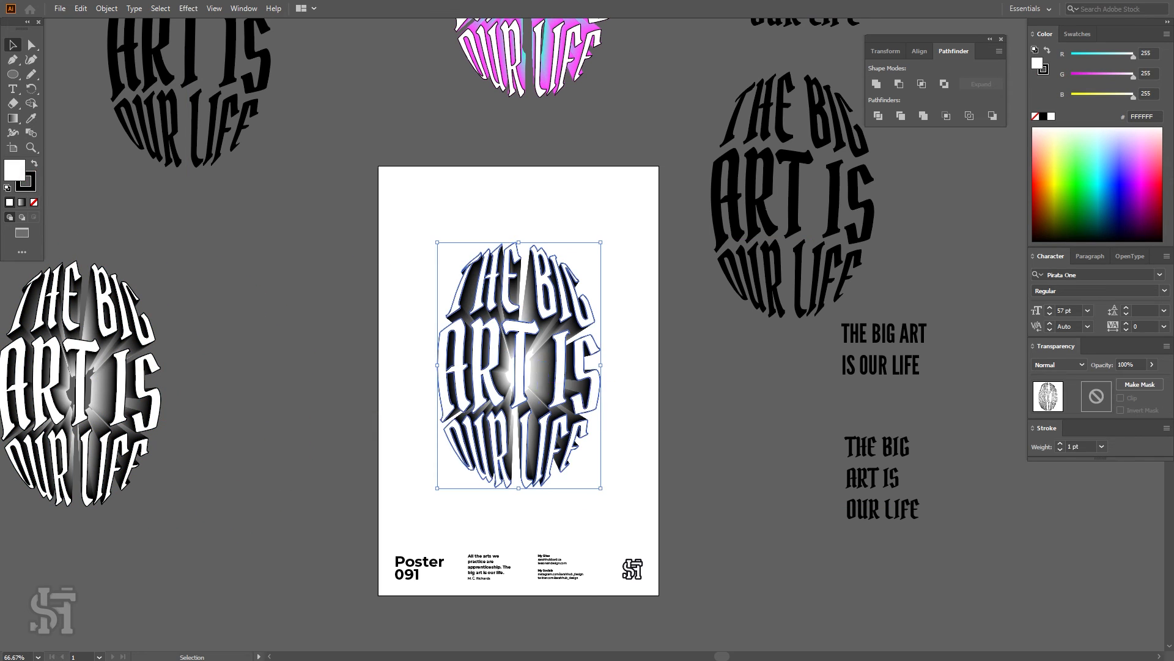
{"action": "key", "text": "ctrl+shift+a"}
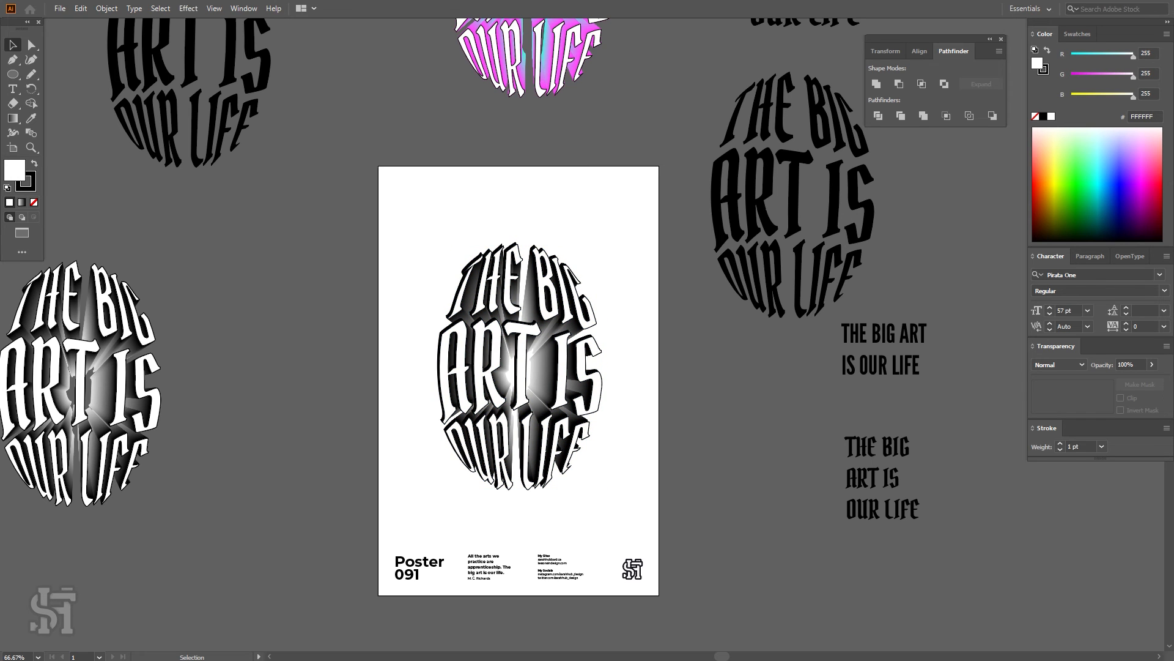
{"action": "left_click", "coordinate": [557, 378]}
{"action": "key", "text": "Up"}
{"action": "key", "text": "Up"}
{"action": "key", "text": "Left"}
{"action": "key", "text": "Left"}
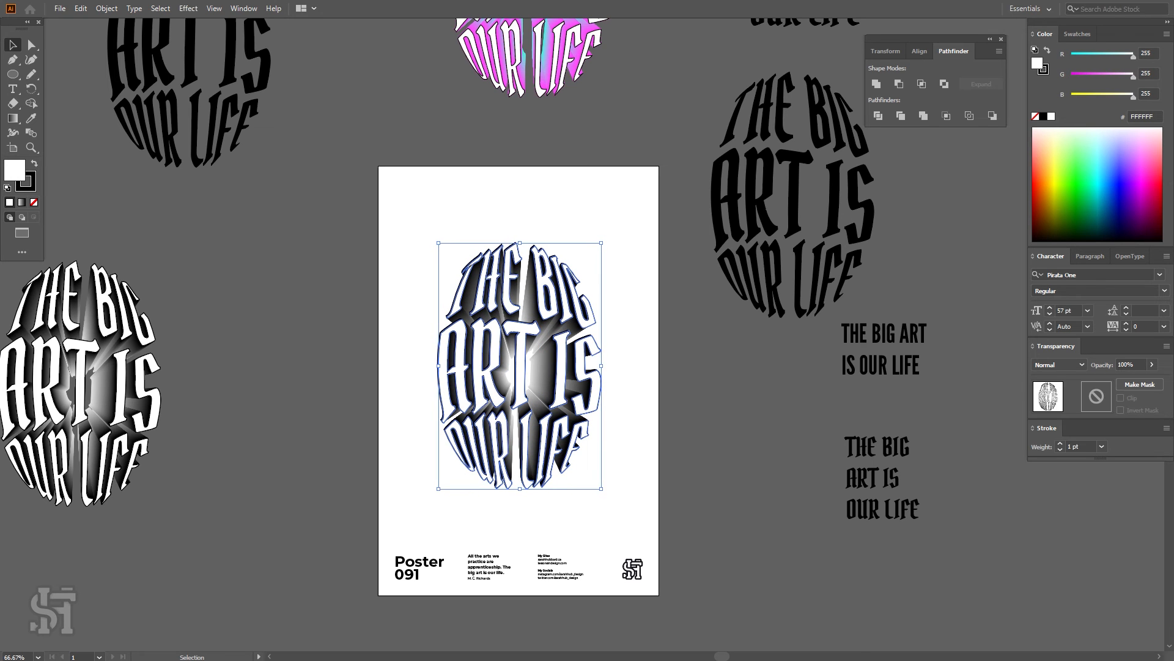
{"action": "key", "text": "ctrl+shift+a"}
{"action": "left_click", "coordinate": [521, 374]}
{"action": "key", "text": "Up"}
{"action": "key", "text": "Left"}
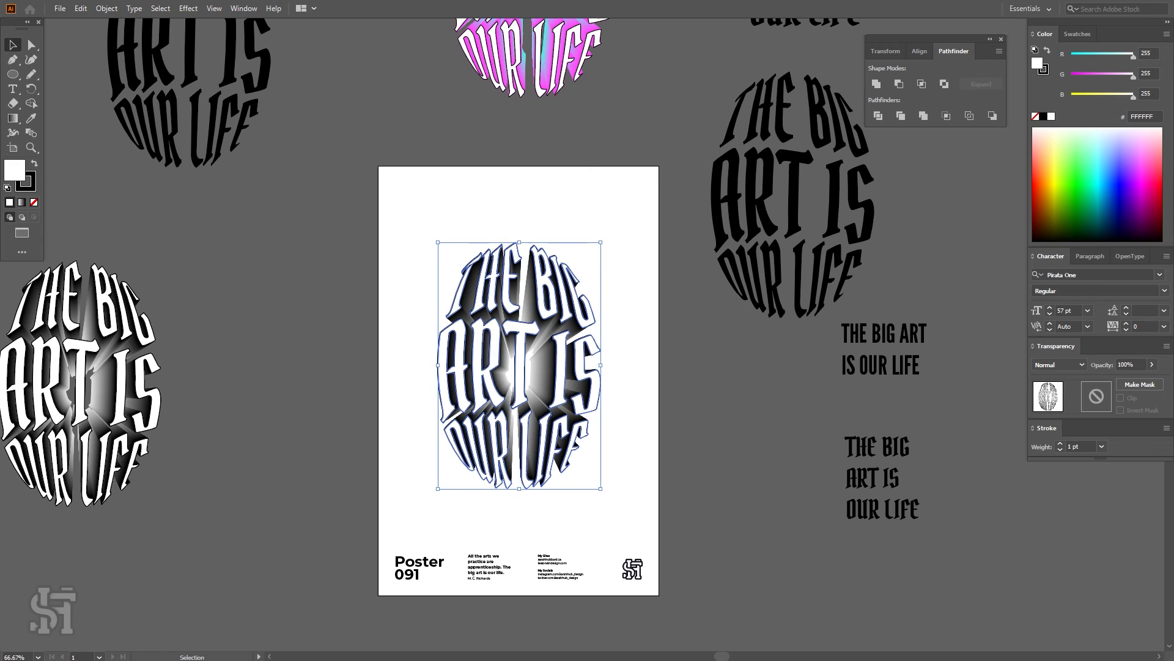
{"action": "key", "text": "Up"}
{"action": "key", "text": "Left"}
- Shift the white lettering down seven nudges to expose a thicker black edge above the letters
{"action": "key", "text": "Down"}
{"action": "key", "text": "Down"}
{"action": "key", "text": "Down"}
{"action": "key", "text": "Down"}
{"action": "key", "text": "Down"}
{"action": "key", "text": "Down"}
{"action": "key", "text": "Down"}
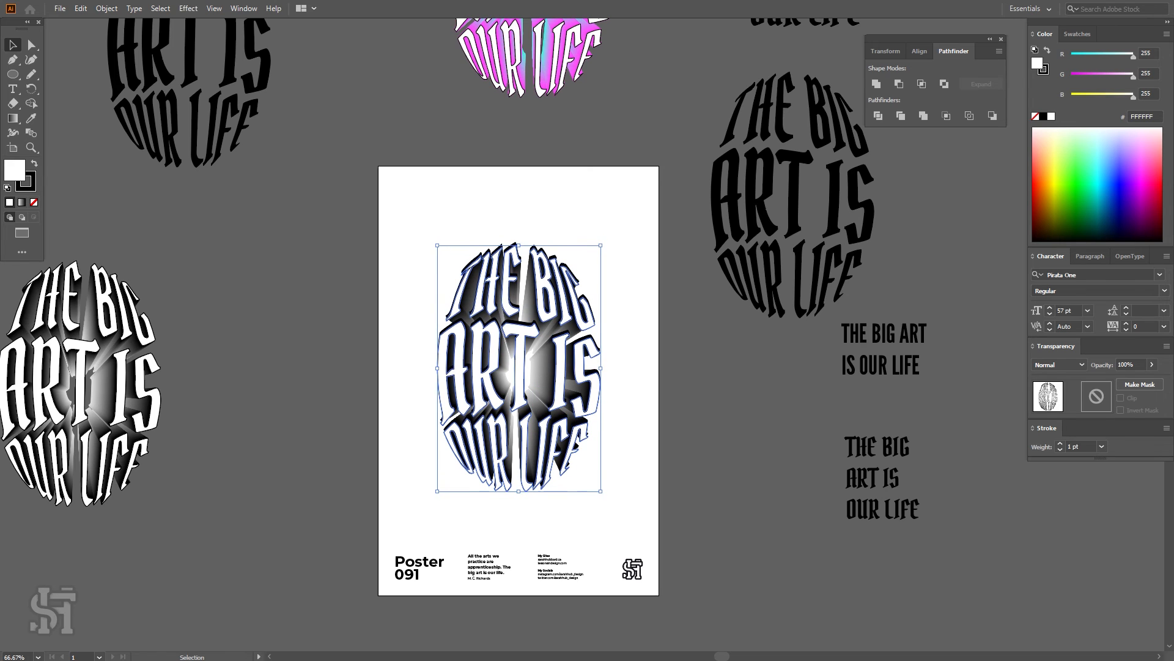
{"action": "key", "text": "ctrl+shift+a"}
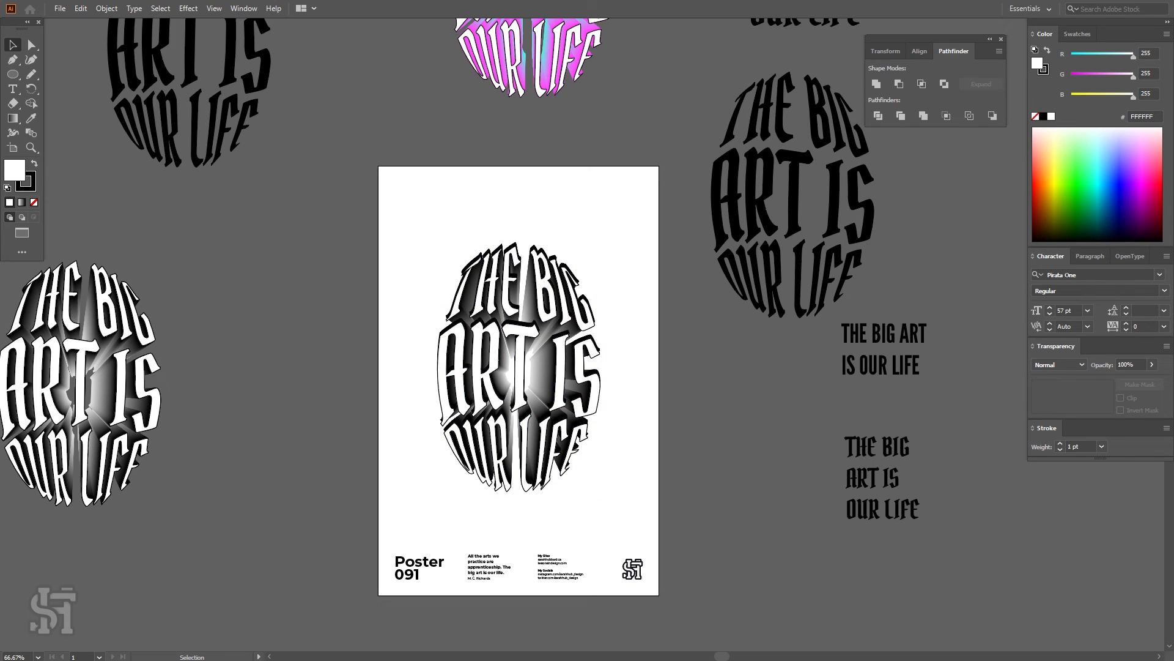
{"action": "key", "text": "z"}
{"action": "left_click_drag", "start_coordinate": [525, 369], "coordinate": [602, 369]}
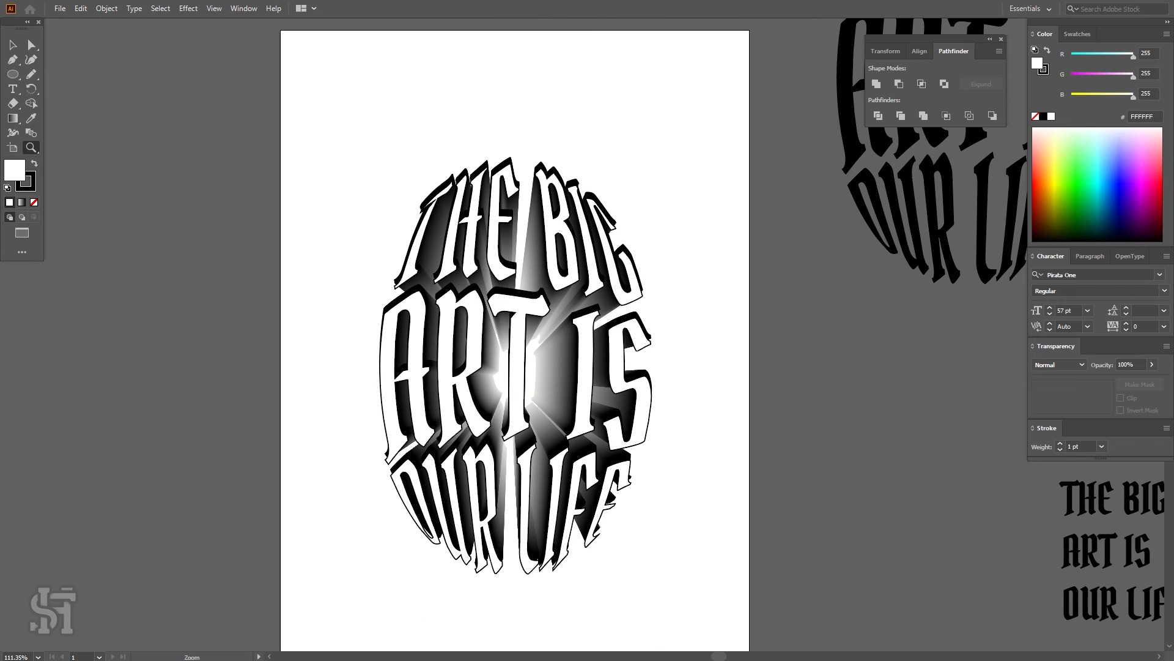
{"action": "key", "text": "v"}
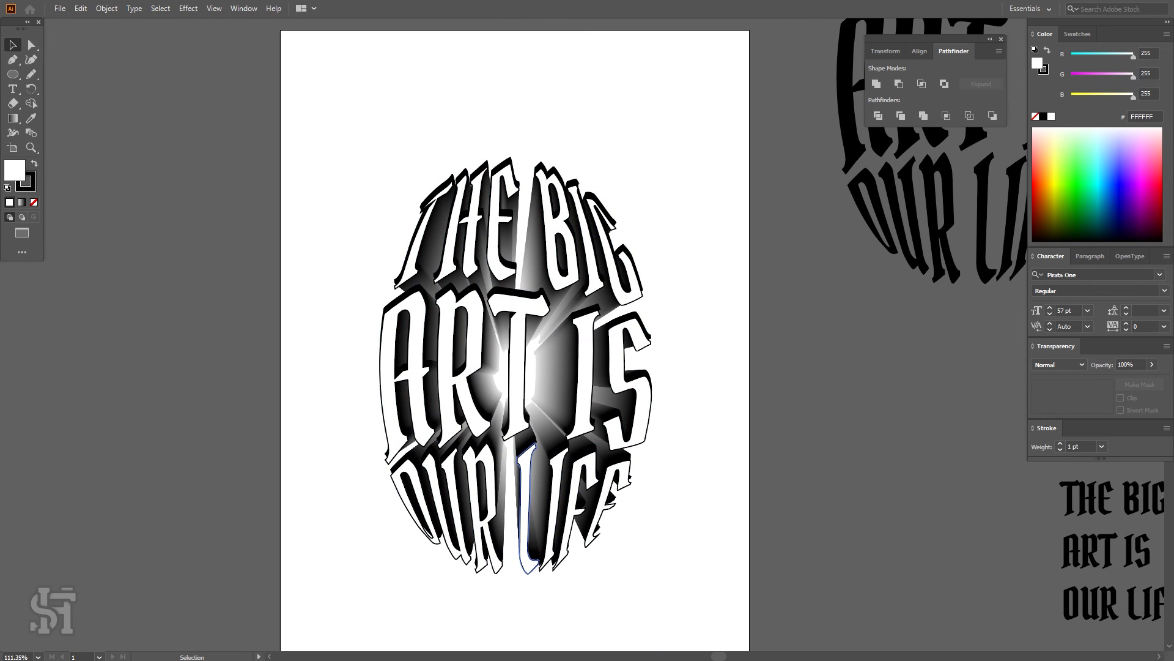
- Shift the white lettering back up seven nudges over the blend's front letters
{"action": "left_click", "coordinate": [526, 503]}
{"action": "key", "text": "Up"}
{"action": "key", "text": "Up"}
{"action": "key", "text": "Up"}
{"action": "key", "text": "Up"}
{"action": "key", "text": "Up"}
{"action": "key", "text": "Up"}
{"action": "key", "text": "Up"}
{"action": "key", "text": "ctrl+shift+a"}
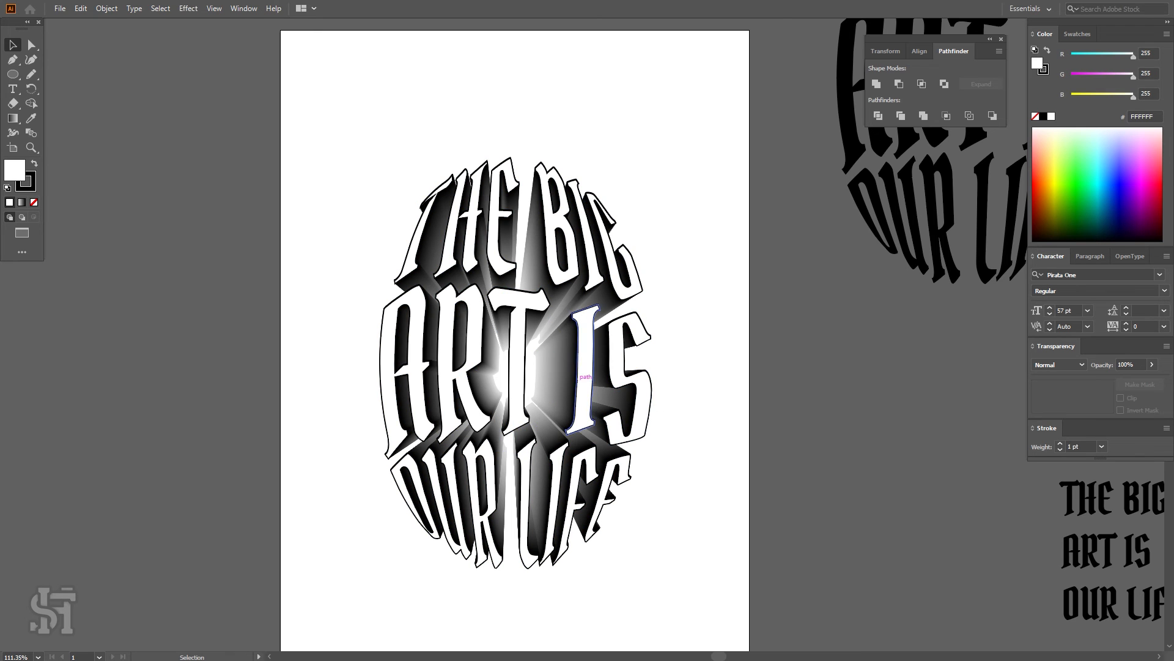
- Try a smaller downward offset of five nudges for the white lettering against the blend
{"action": "left_click", "coordinate": [519, 380]}
{"action": "key", "text": "Down"}
{"action": "key", "text": "Down"}
{"action": "key", "text": "Down"}
{"action": "key", "text": "Down"}
{"action": "key", "text": "Down"}
{"action": "key", "text": "ctrl+shift+a"}
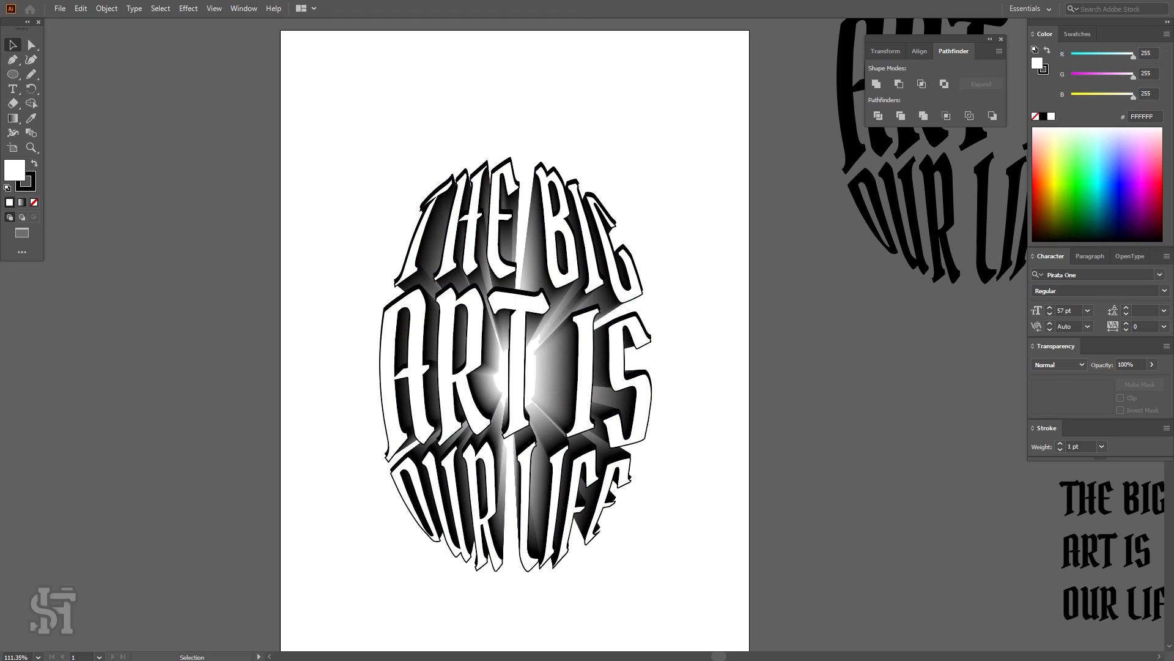
- Reverse the smaller offset by moving the white lettering up five nudges
{"action": "left_click", "coordinate": [519, 367]}
{"action": "key", "text": "Up"}
{"action": "key", "text": "Up"}
{"action": "key", "text": "Up"}
{"action": "key", "text": "Up"}
{"action": "key", "text": "Up"}
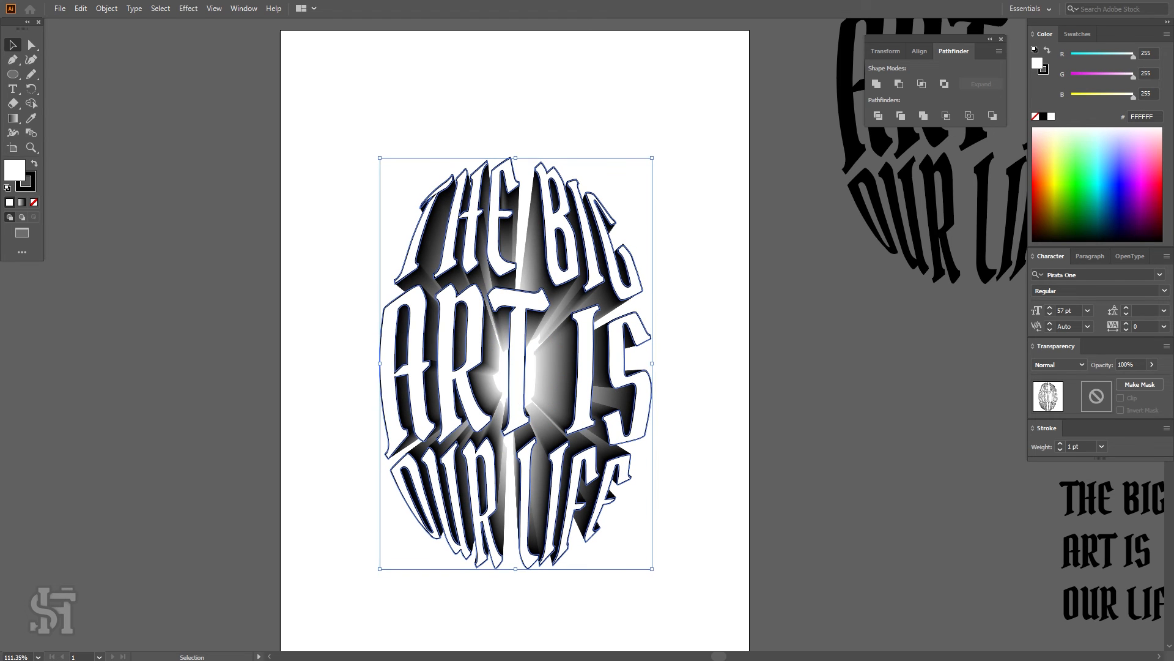
{"action": "left_click", "coordinate": [690, 361]}
- Fine-tune the white lettering's position by one nudge up, checking its top edges against the blend
{"action": "key", "text": "z"}
{"action": "left_click_drag", "start_coordinate": [563, 163], "coordinate": [664, 165]}
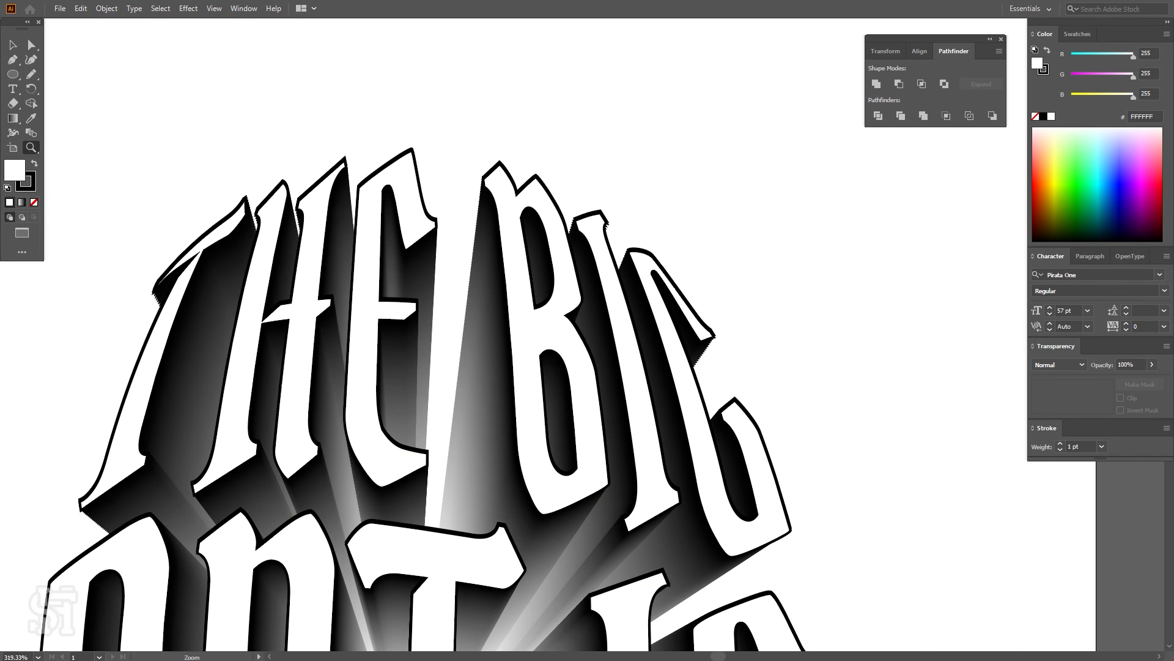
{"action": "left_click", "coordinate": [14, 45]}
{"action": "mouse_move", "coordinate": [525, 206]}
{"action": "left_mouse_down"}
{"action": "mouse_move", "coordinate": [533, 244]}
{"action": "mouse_move", "coordinate": [530, 229]}
{"action": "left_mouse_up"}
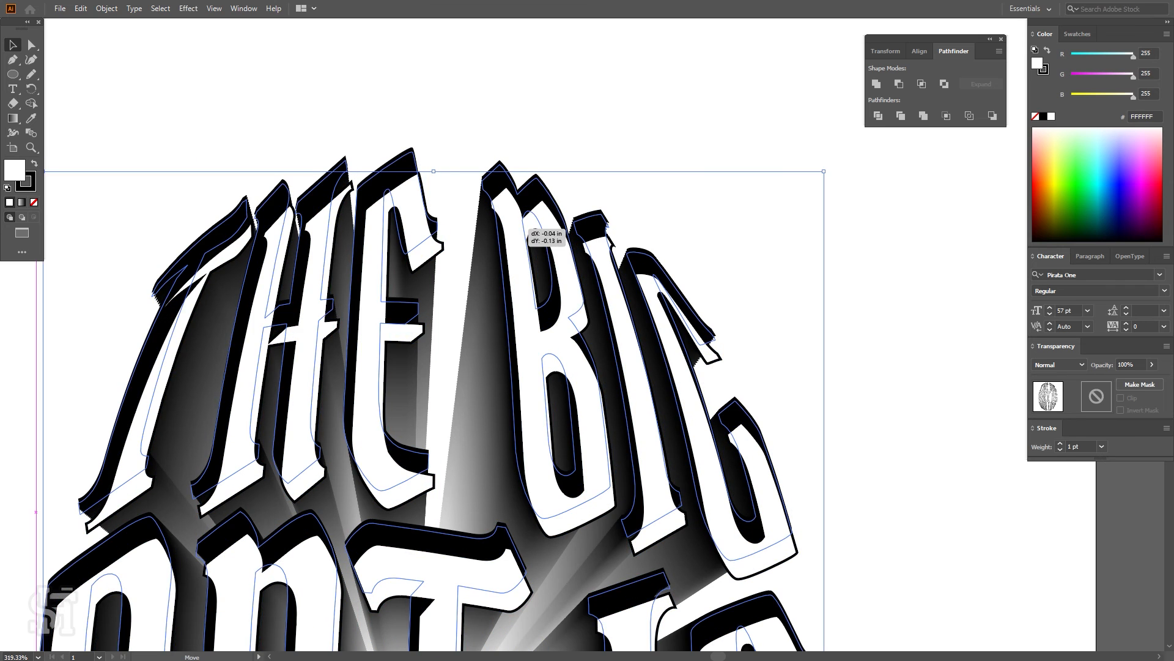
{"action": "key", "text": "ctrl+z"}
{"action": "key", "text": "Up"}
{"action": "left_click", "coordinate": [643, 159]}
{"action": "key", "text": "ctrl+0"}
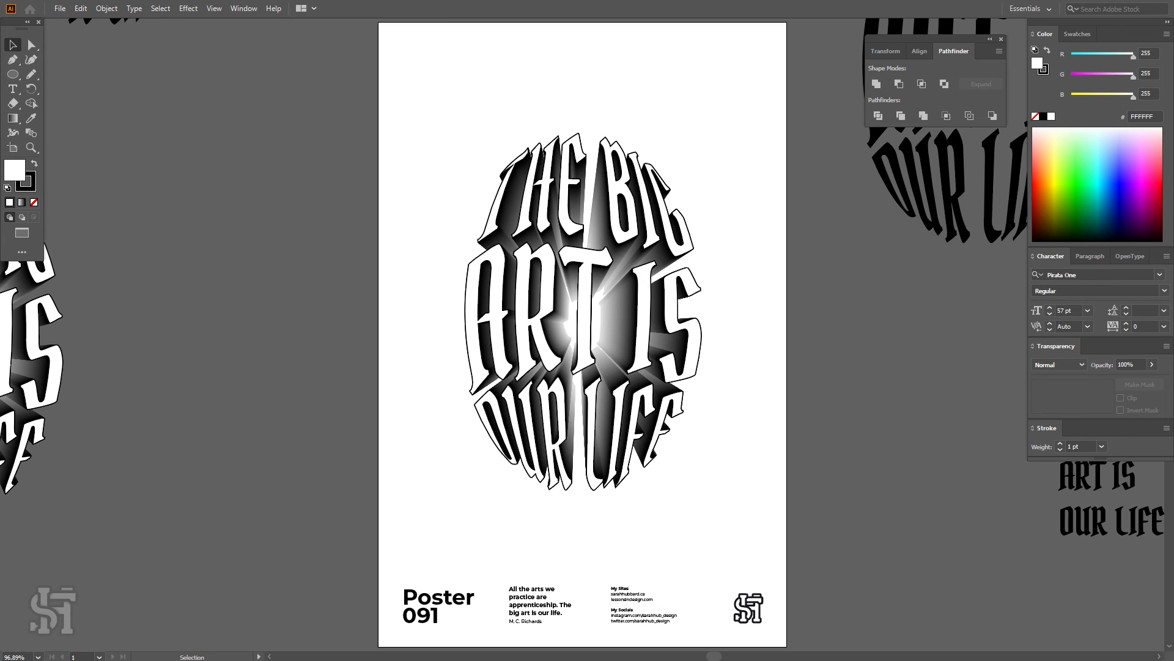
- Examine the realigned white lettering and its blend in the context of the whole poster
{"action": "left_click", "coordinate": [594, 273]}
{"action": "left_click", "coordinate": [727, 324]}
{"action": "key", "text": "z"}
{"action": "left_click", "coordinate": [686, 328], "text": "alt"}
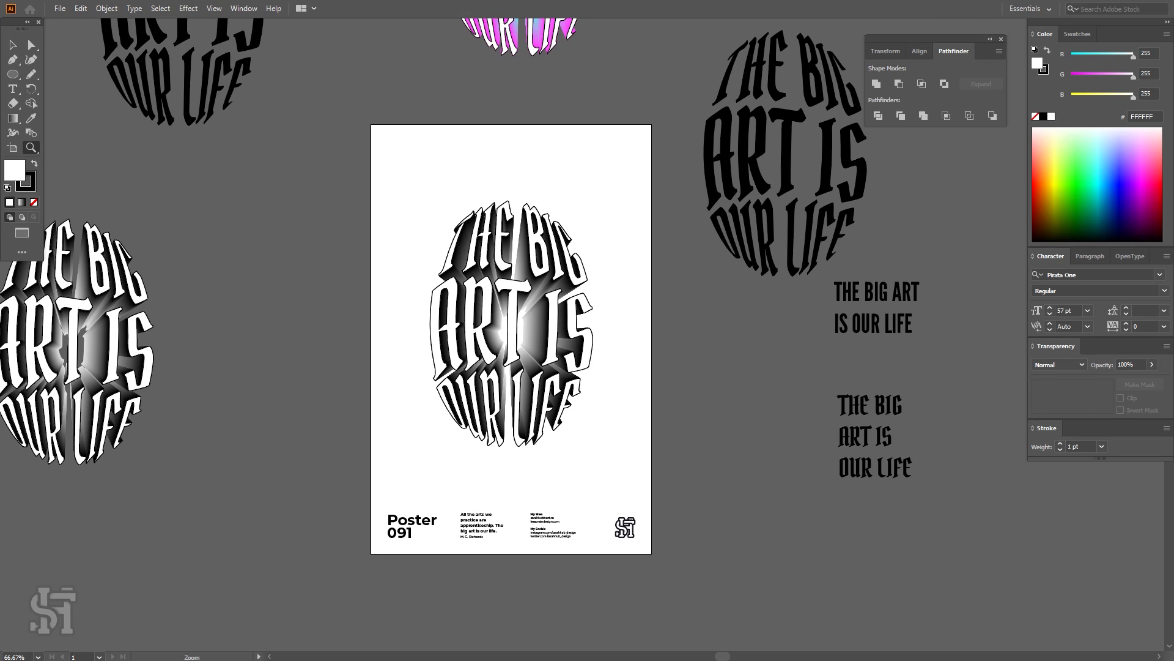
{"action": "left_click", "coordinate": [526, 317]}
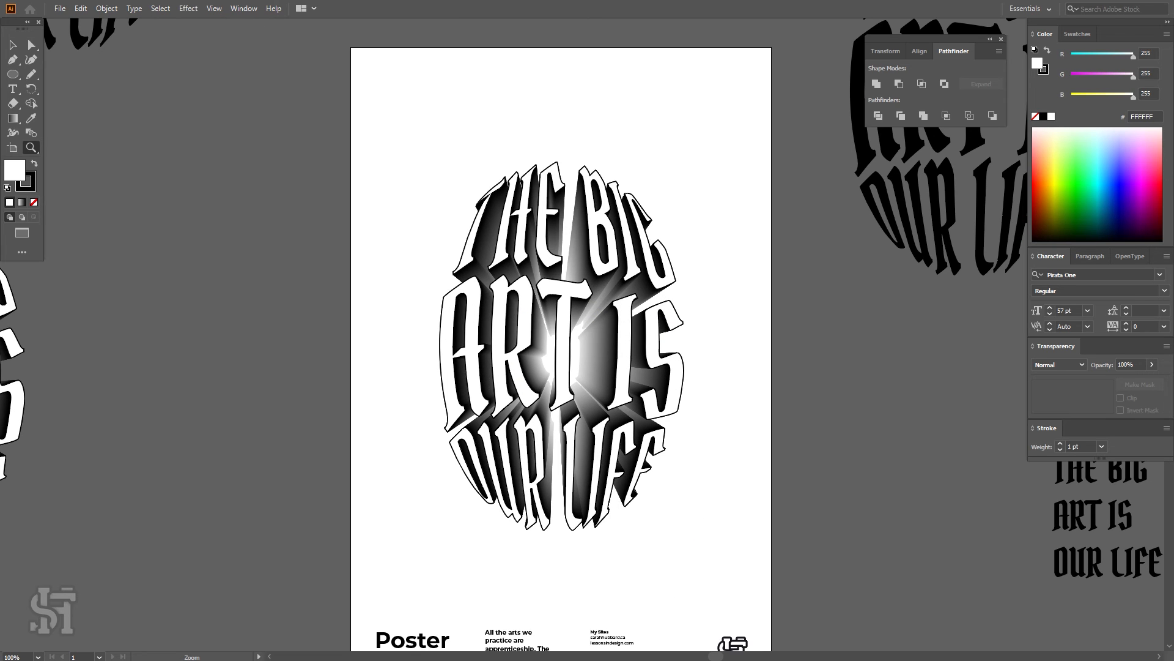
{"action": "key", "text": "h"}
{"action": "left_click_drag", "start_coordinate": [525, 317], "coordinate": [485, 318]}
{"action": "left_click", "coordinate": [13, 46]}
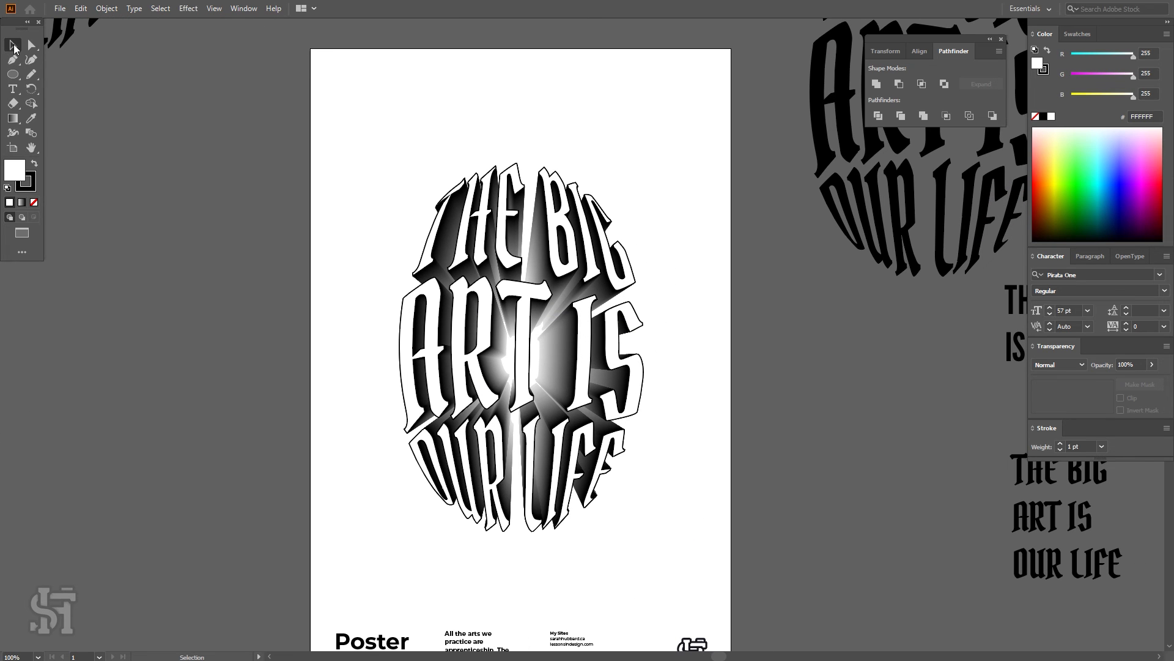
- Fill the front lettering on the poster with light grey F4F4F4
{"action": "left_click", "coordinate": [529, 353]}
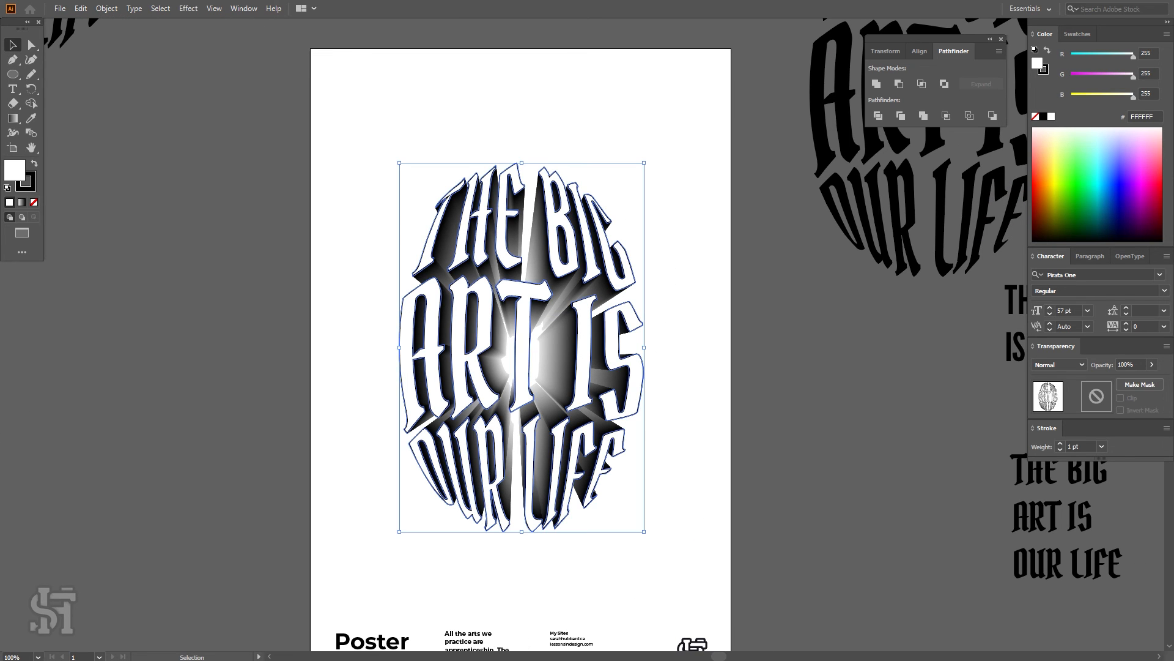
{"action": "double_click", "coordinate": [1038, 64]}
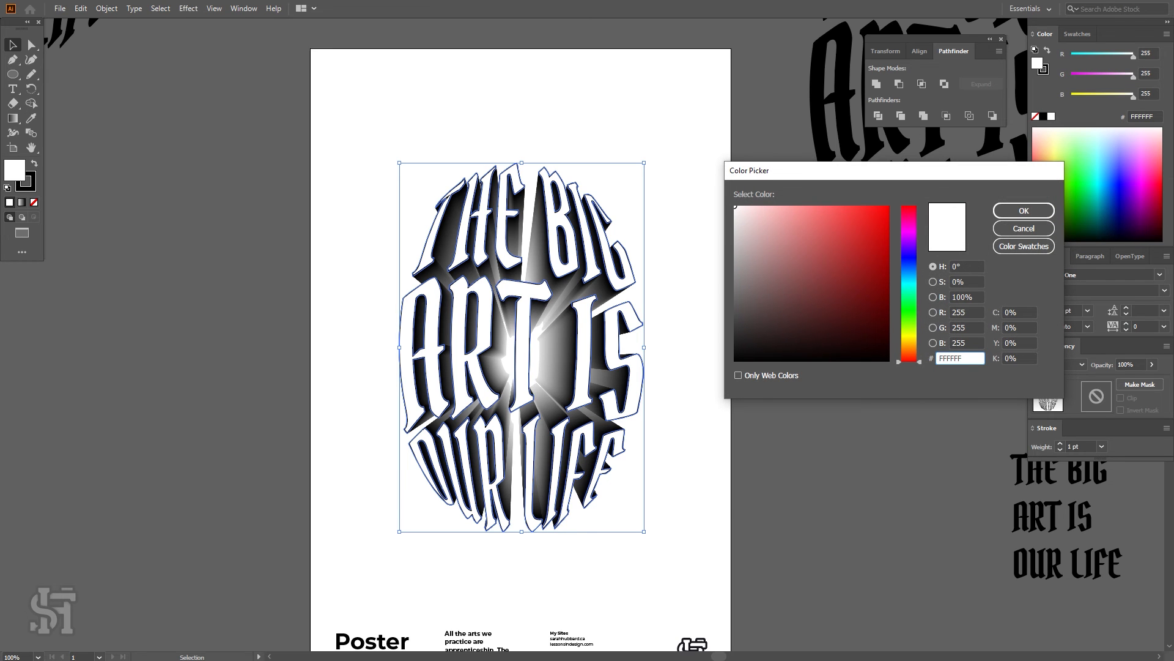
{"action": "left_click", "coordinate": [736, 213]}
{"action": "left_click", "coordinate": [1025, 211]}
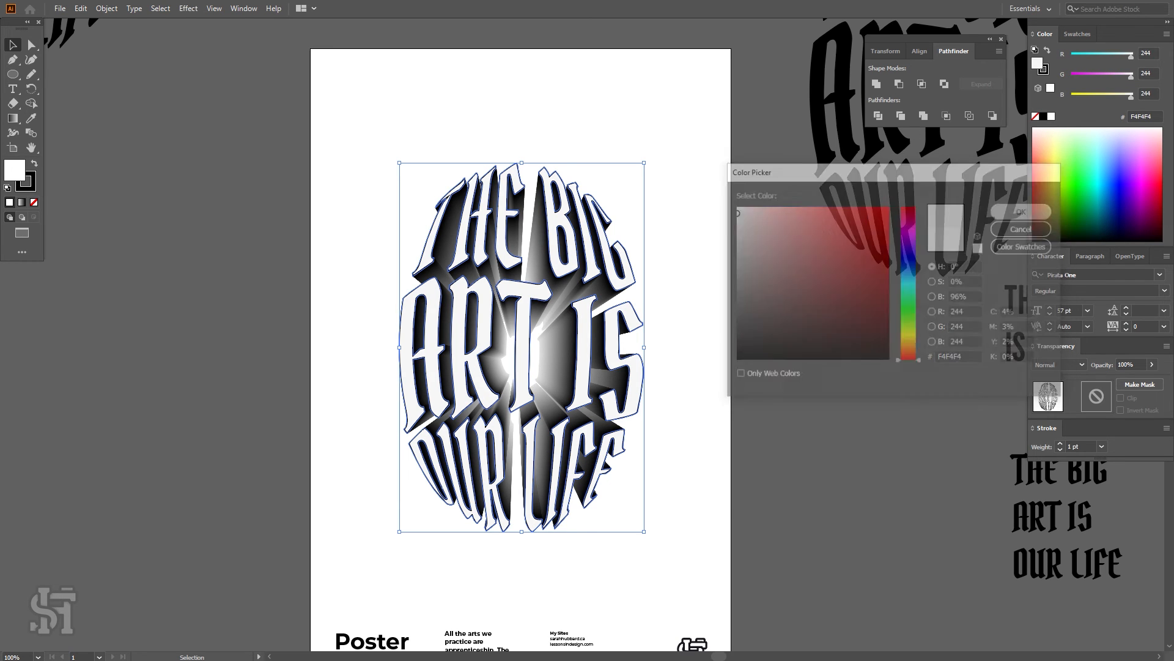
{"action": "left_click", "coordinate": [905, 342]}
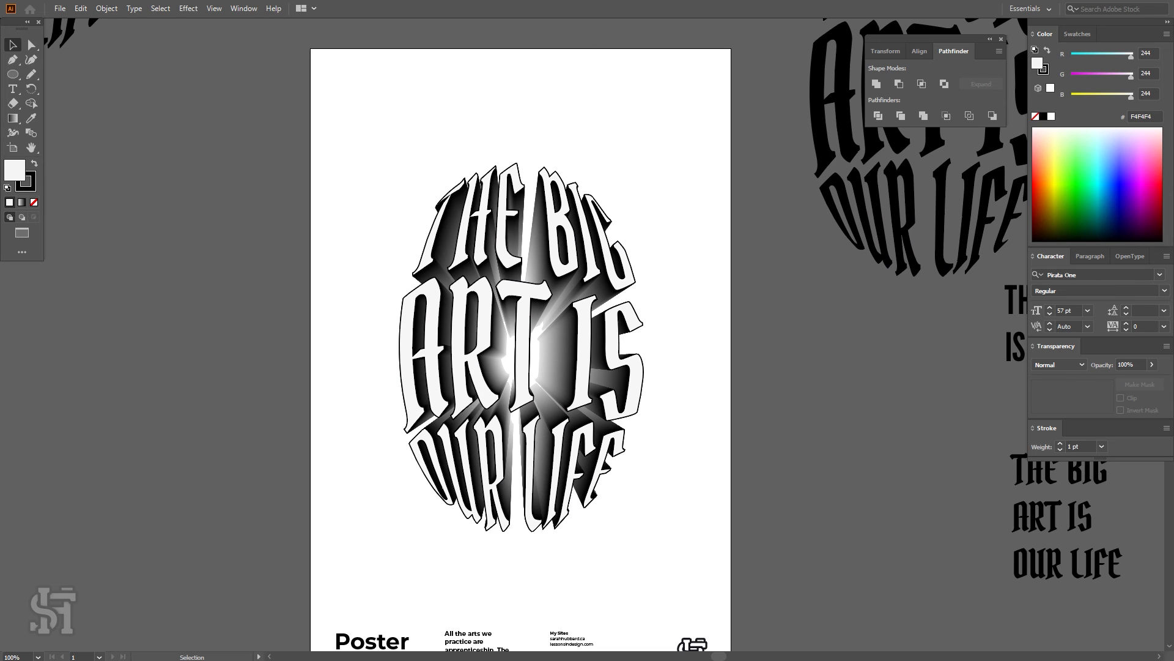
- Review the whole poster alongside the blend variations and source lettering placed around the artboard
{"action": "key", "text": "z"}
{"action": "left_click", "coordinate": [558, 358], "text": "alt"}
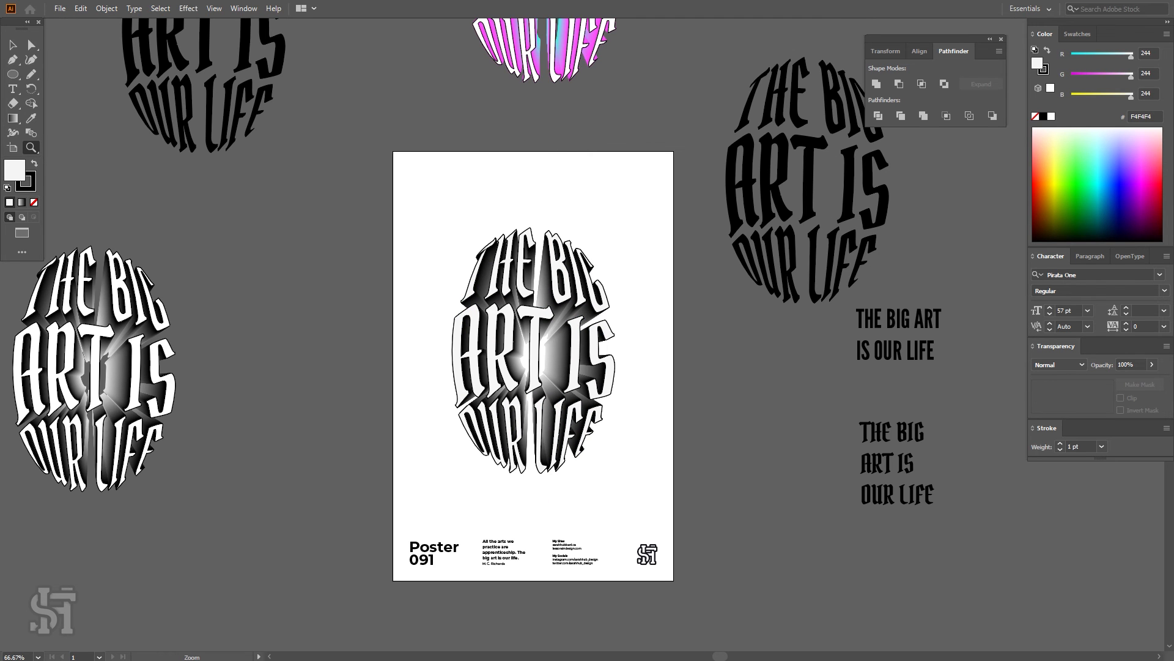
{"action": "left_click", "coordinate": [12, 45]}
{"action": "left_click", "coordinate": [31, 147]}
{"action": "left_click_drag", "start_coordinate": [561, 339], "coordinate": [528, 339]}
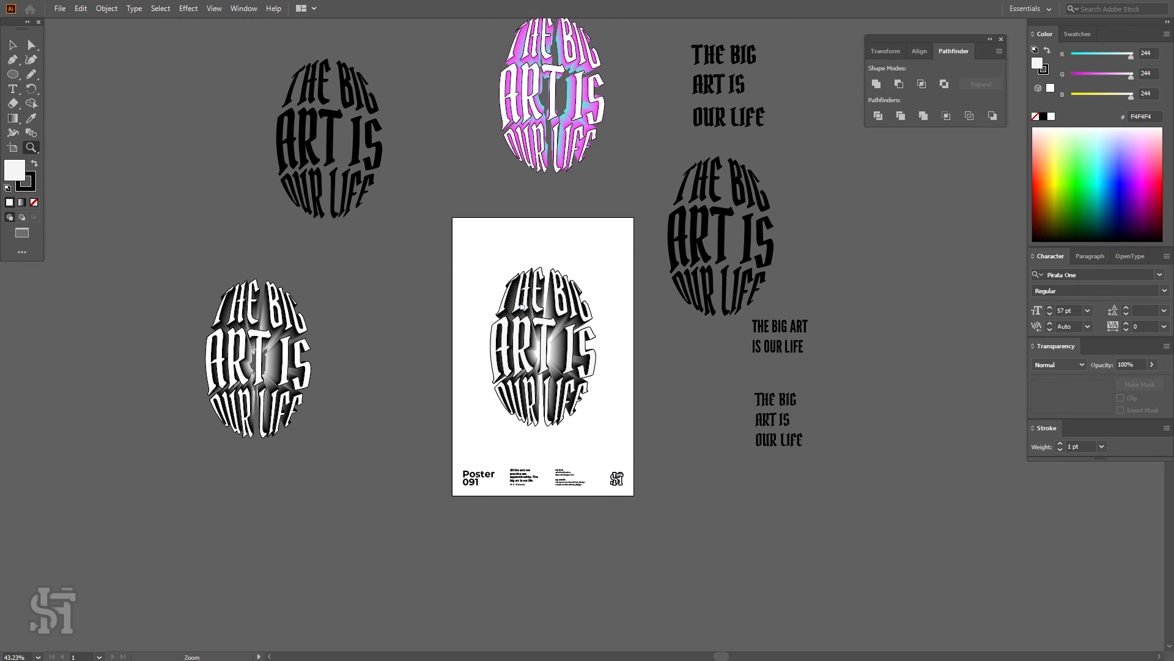
{"action": "left_click", "coordinate": [559, 337]}
{"action": "left_click", "coordinate": [599, 331]}
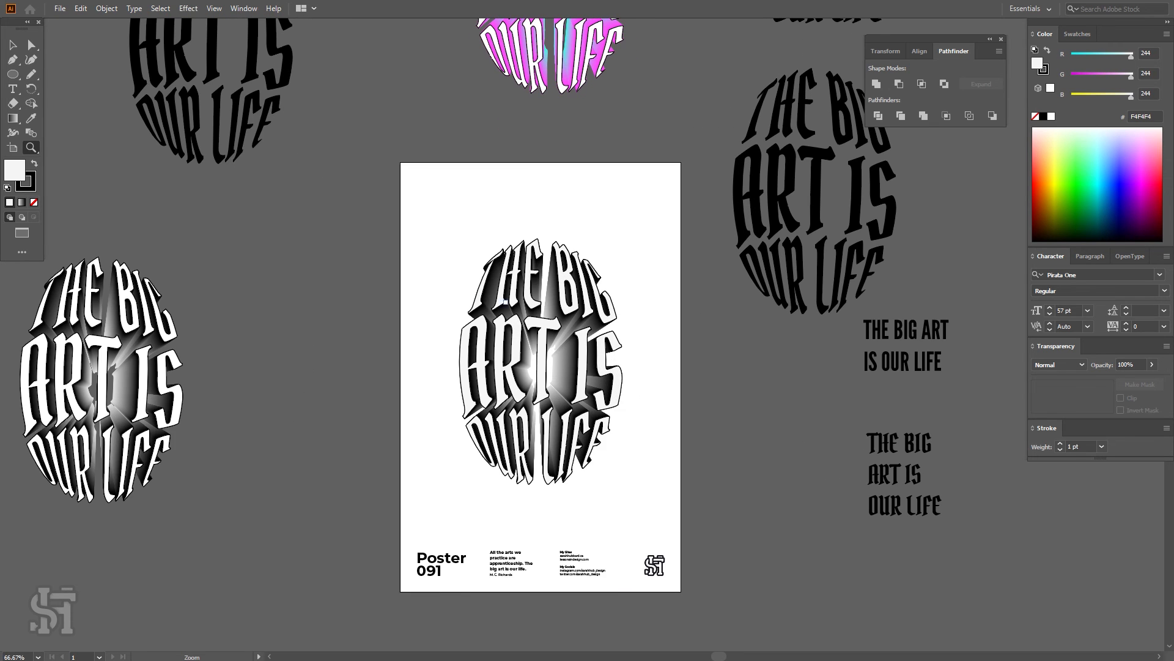
{"action": "scroll", "coordinate": [598, 331], "scroll_direction": "up", "scroll_amount": 3}
{"action": "left_click", "coordinate": [13, 45]}
{"action": "scroll", "coordinate": [483, 334], "scroll_direction": "up", "scroll_amount": 2}
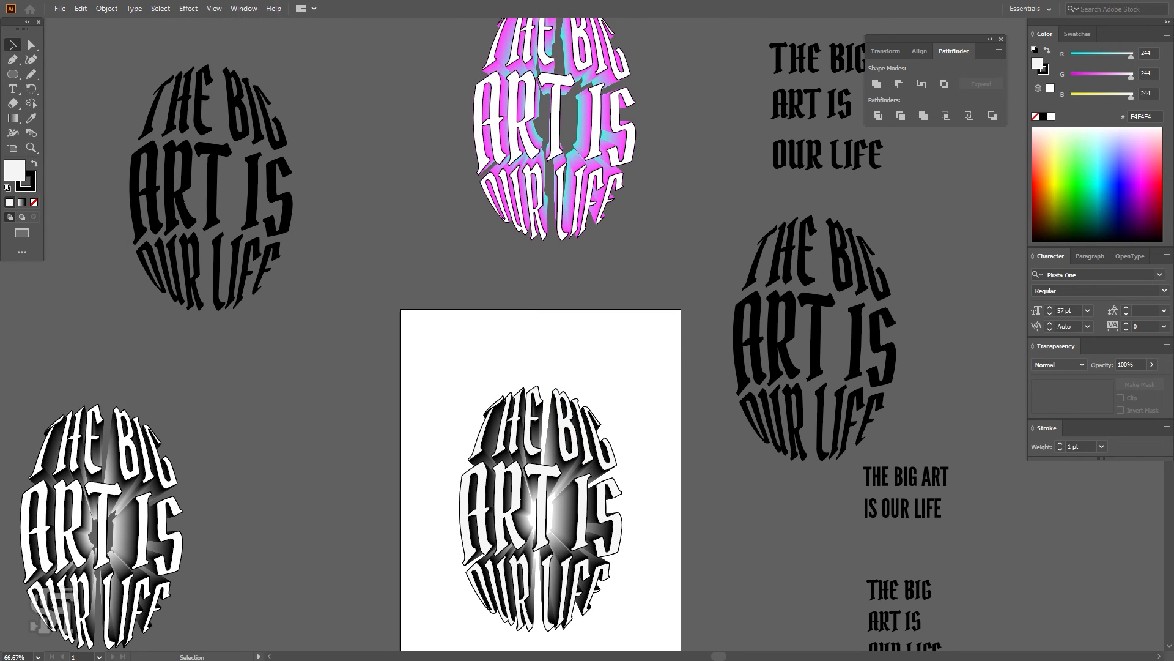
{"action": "scroll", "coordinate": [513, 334], "scroll_direction": "down", "scroll_amount": 5}
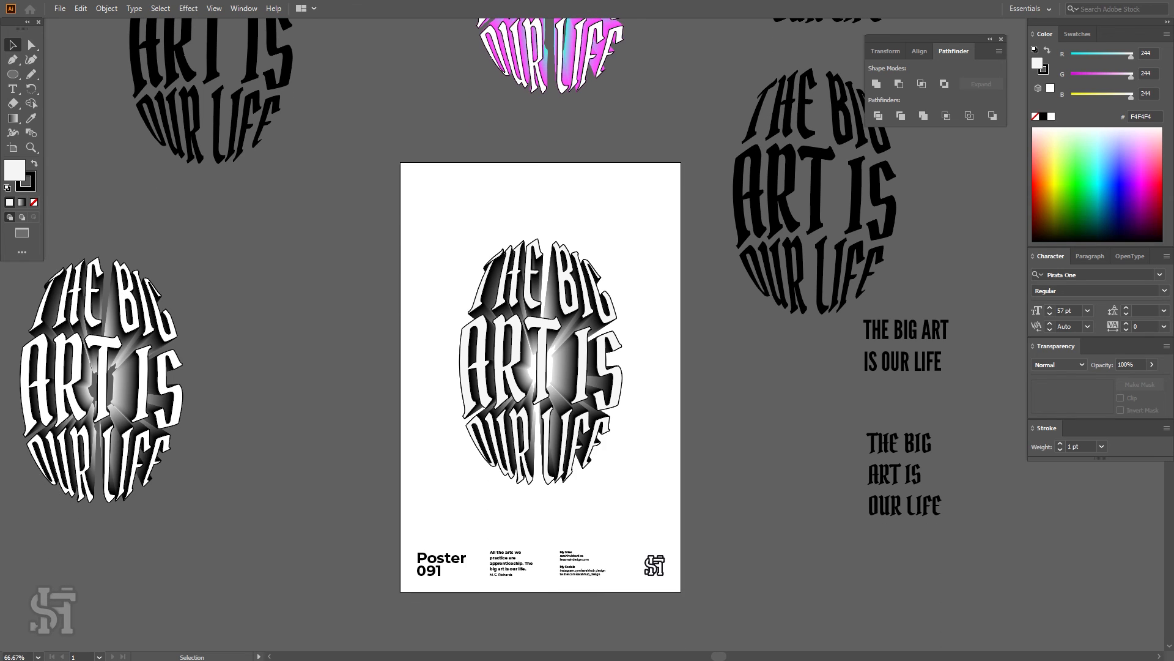
{"action": "scroll", "coordinate": [541, 355], "scroll_direction": "down", "scroll_amount": 2}
{"action": "left_click", "coordinate": [904, 432]}
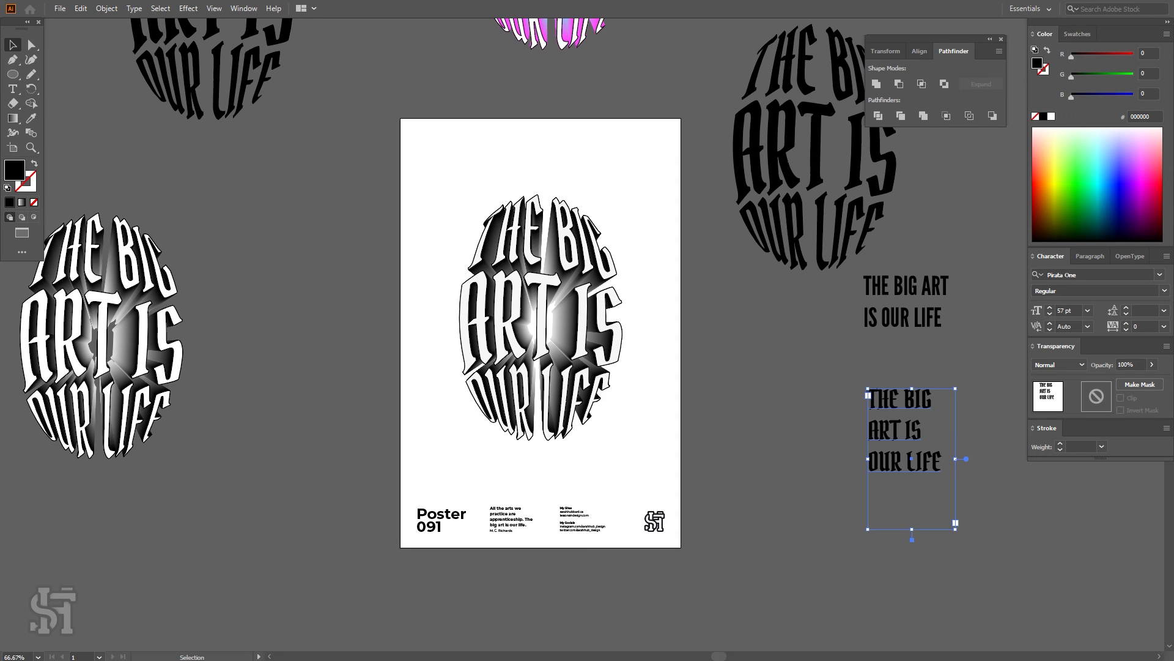
{"action": "key", "text": "ctrl+shift+a"}
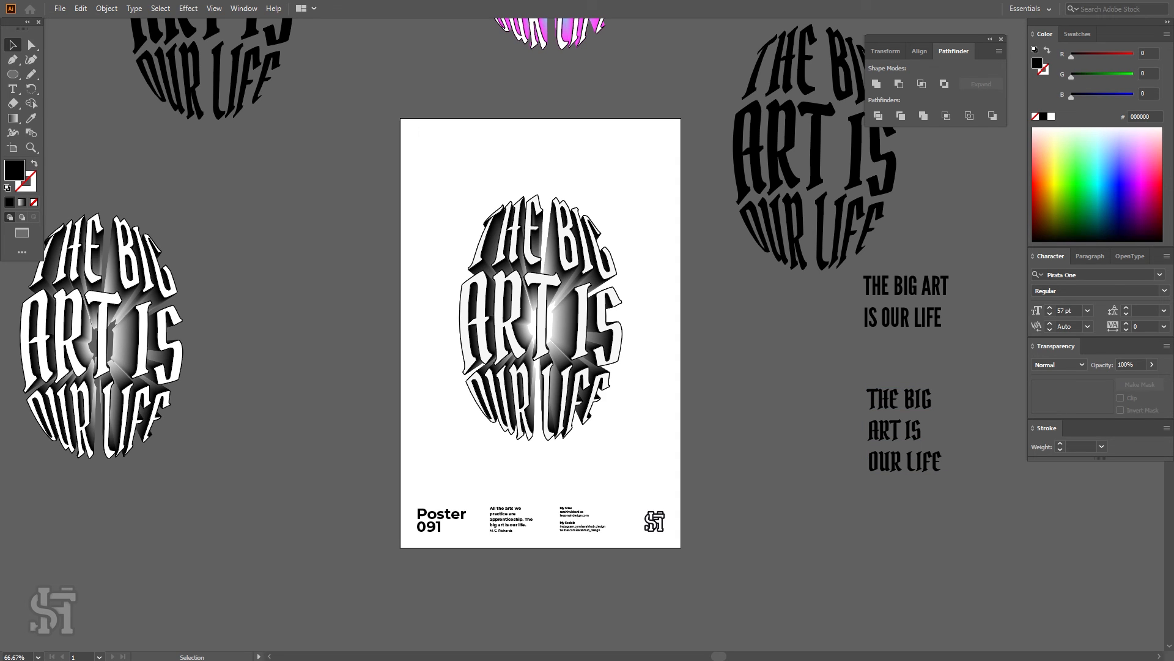
{"action": "scroll", "coordinate": [483, 291], "scroll_direction": "up", "scroll_amount": 1}
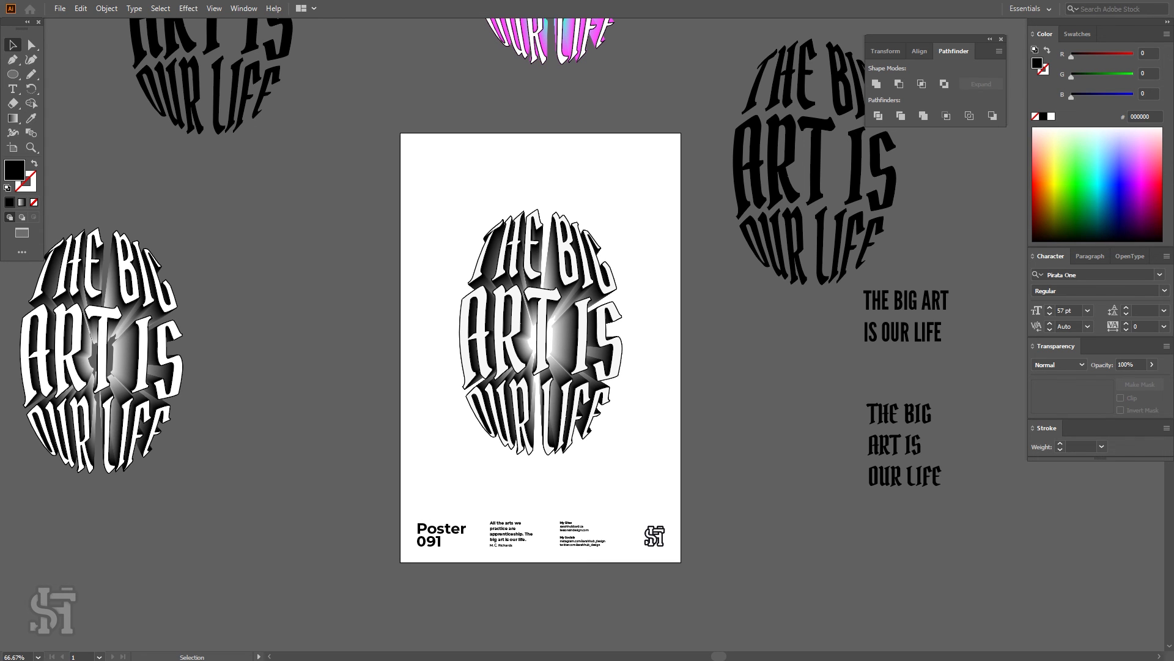
- Examine the light grey lettering and its blend up close and within the full poster layout
{"action": "left_click", "coordinate": [31, 148]}
{"action": "left_click_drag", "start_coordinate": [567, 315], "coordinate": [569, 339]}
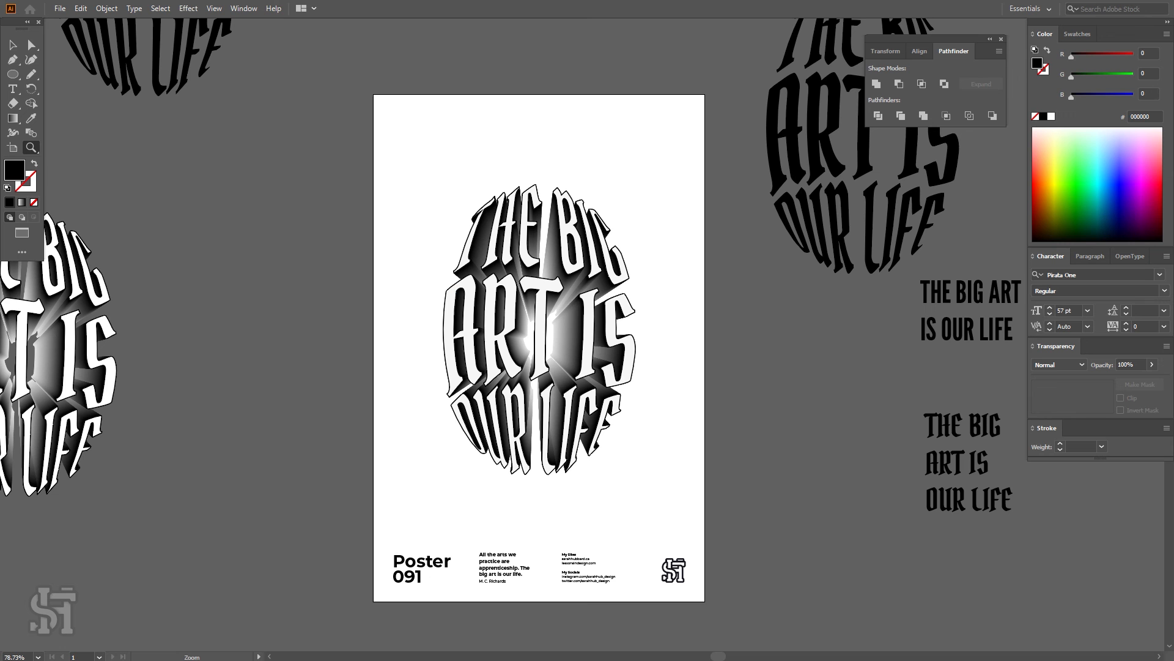
{"action": "left_click", "coordinate": [12, 44]}
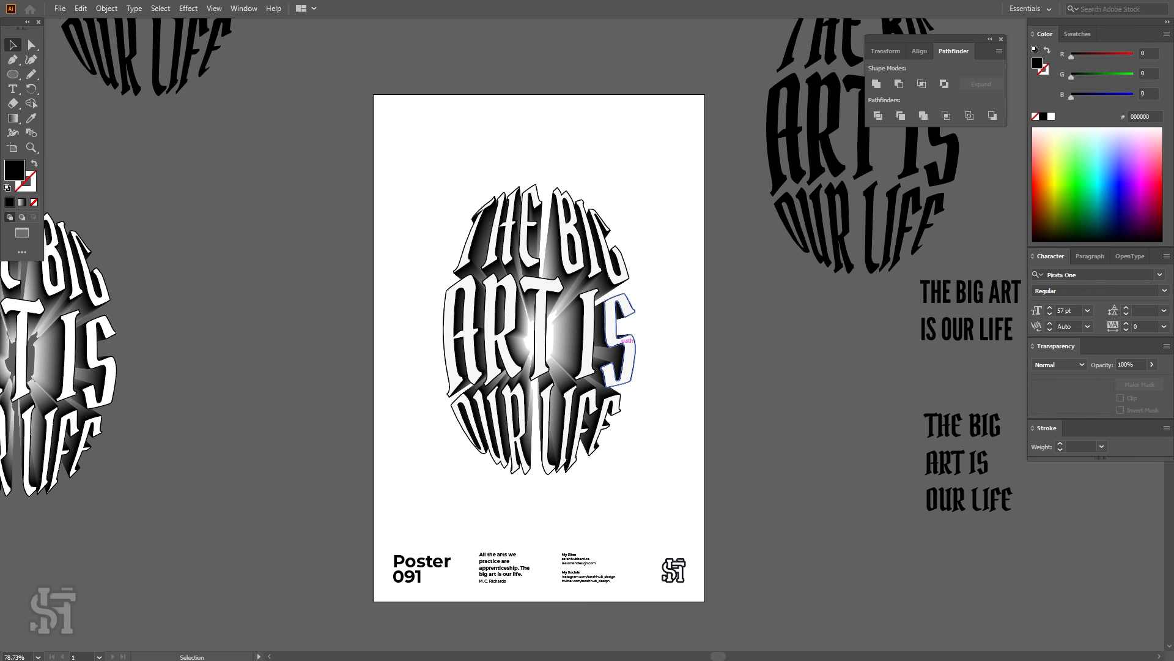
{"action": "key", "text": "z"}
{"action": "left_click_drag", "start_coordinate": [534, 329], "coordinate": [639, 342]}
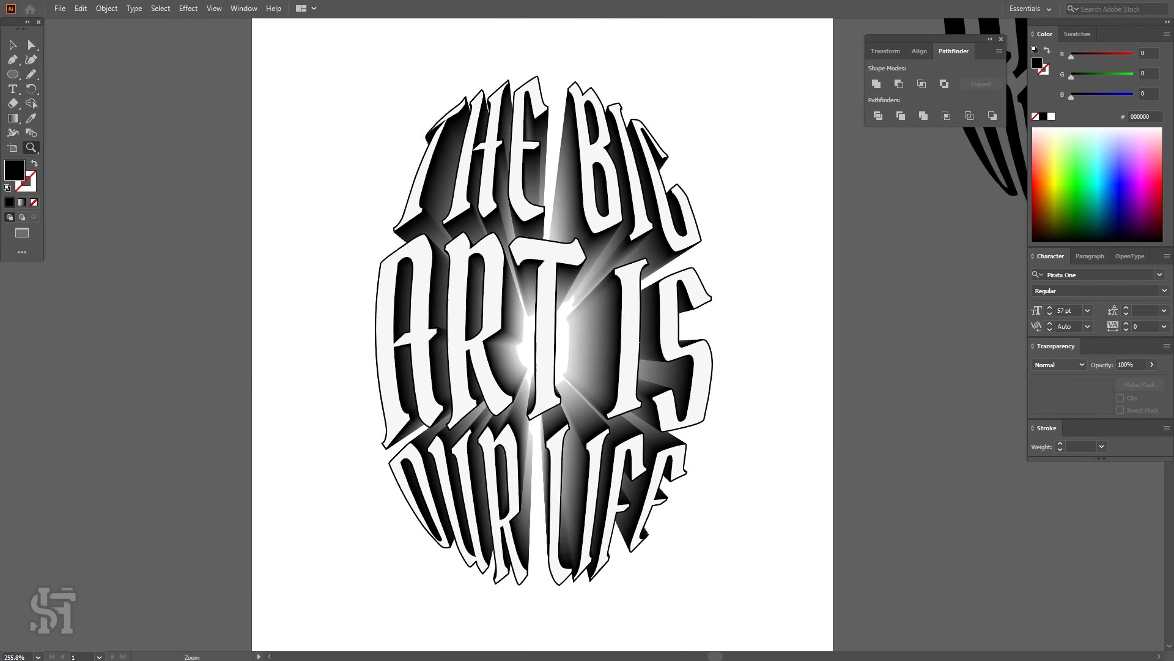
{"action": "key", "text": "ctrl+0"}
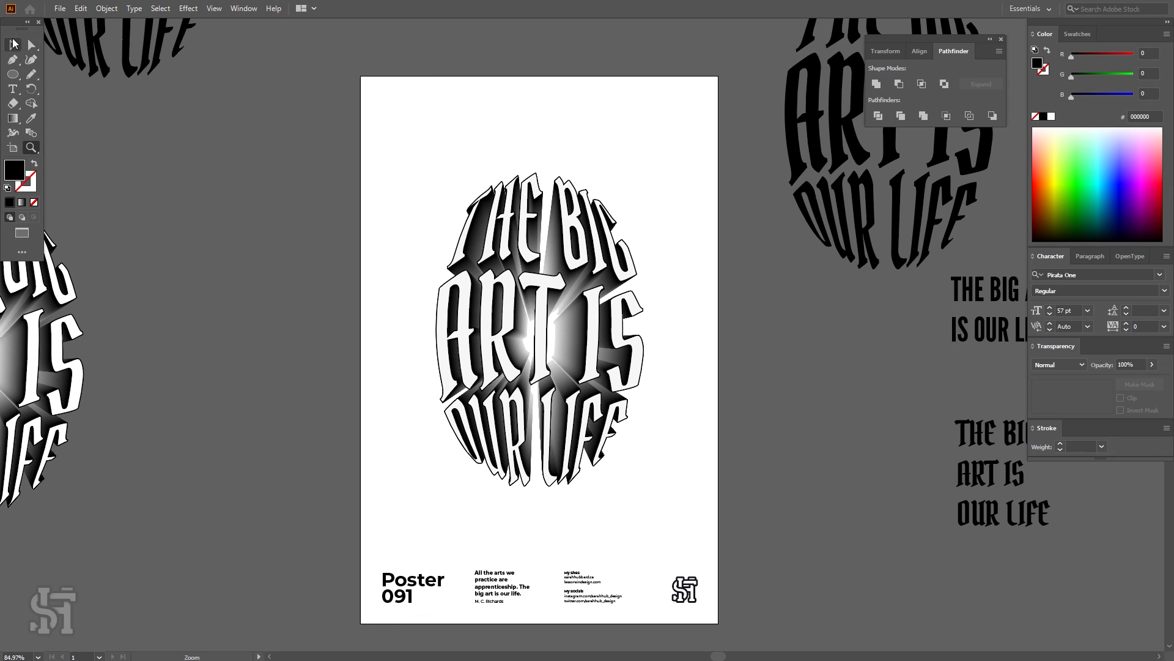
{"action": "left_click", "coordinate": [13, 44]}
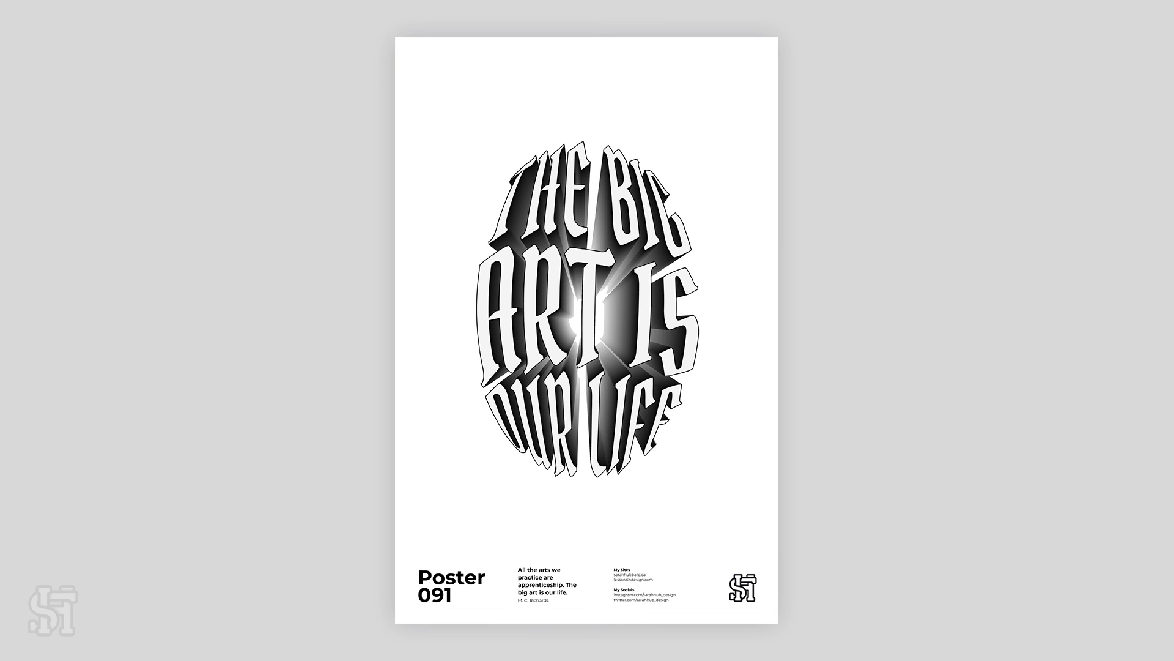